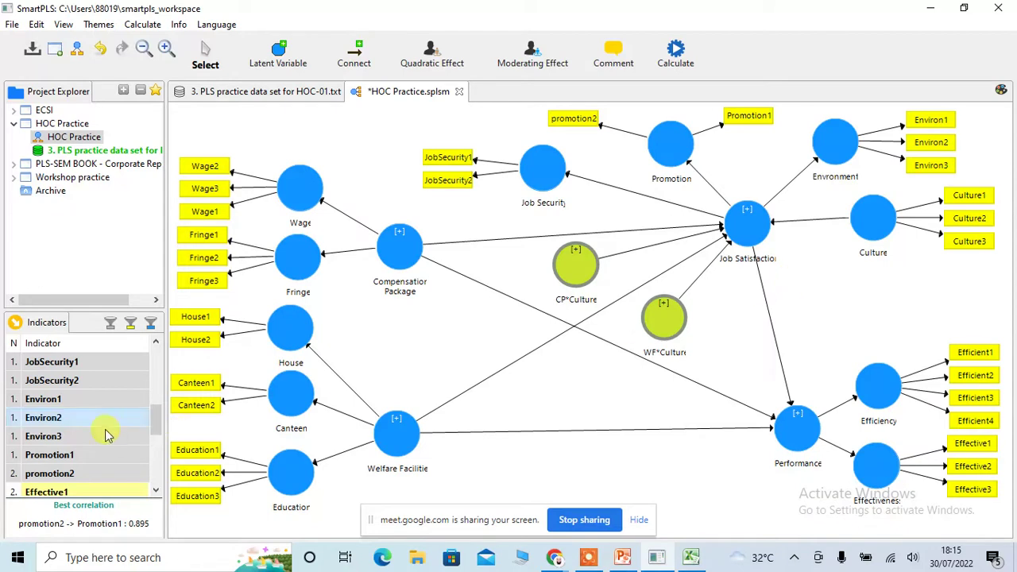
# - Create a new latent variable from indicators Culture1, Culture2 and Culture3 in the empty area below the Culture construct
pyautogui.scroll(-2, 89, 419)
pyautogui.scroll(-2, 89, 420)
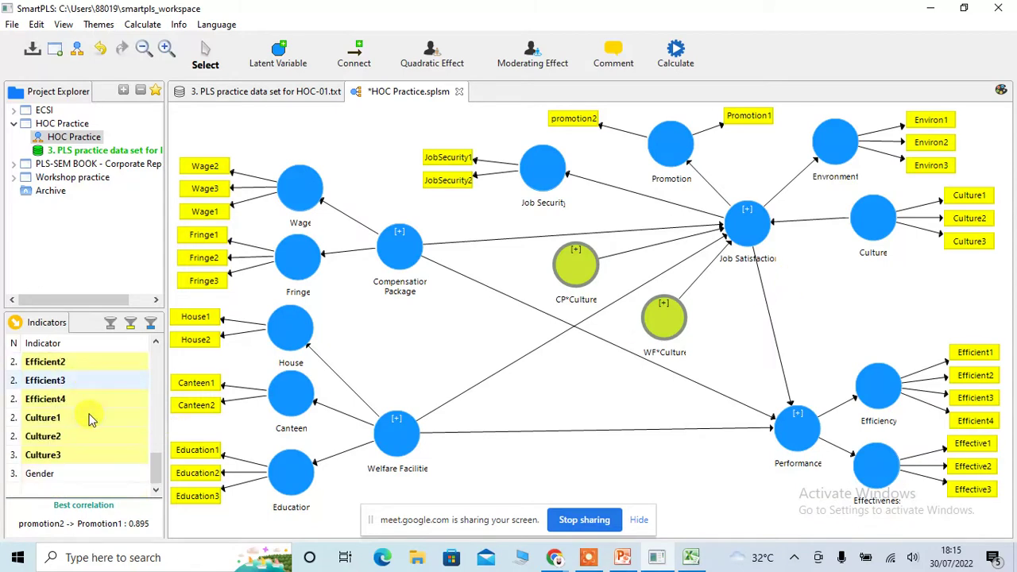
pyautogui.click(69, 418)
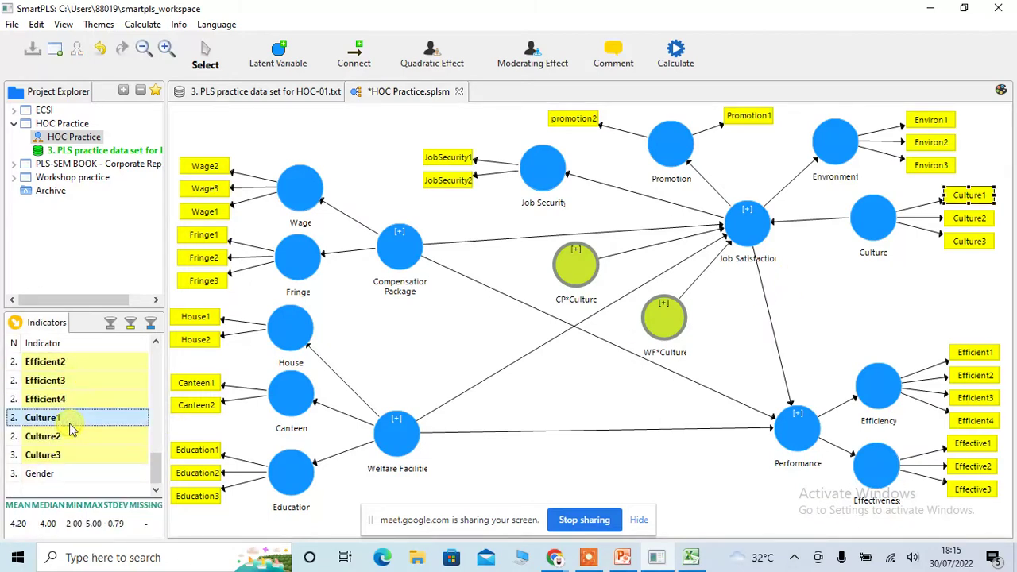
pyautogui.hotkey('shift', 'Down')
pyautogui.hotkey('shift', 'Down')
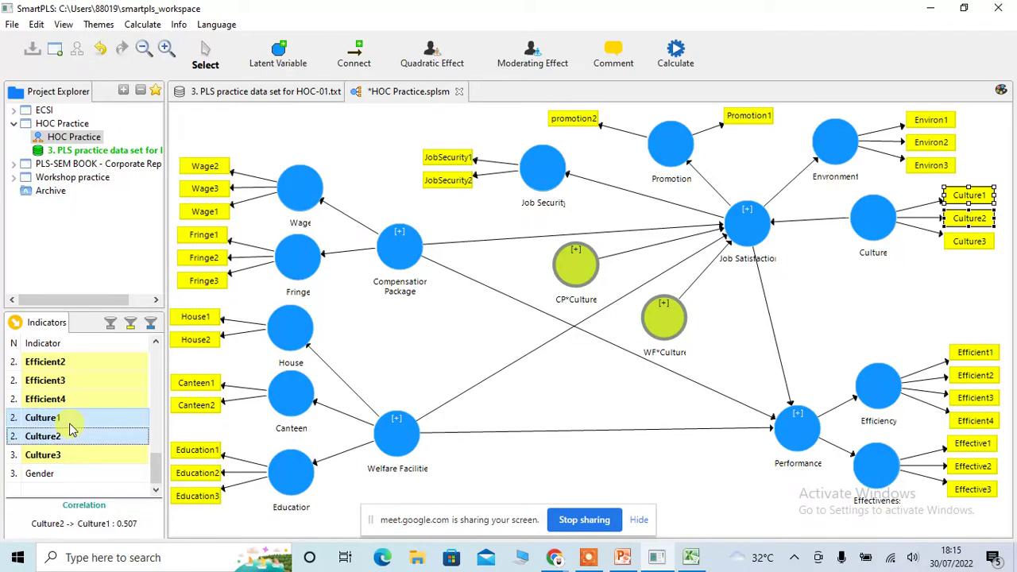
pyautogui.moveTo(69, 429); pyautogui.dragTo(893, 320)
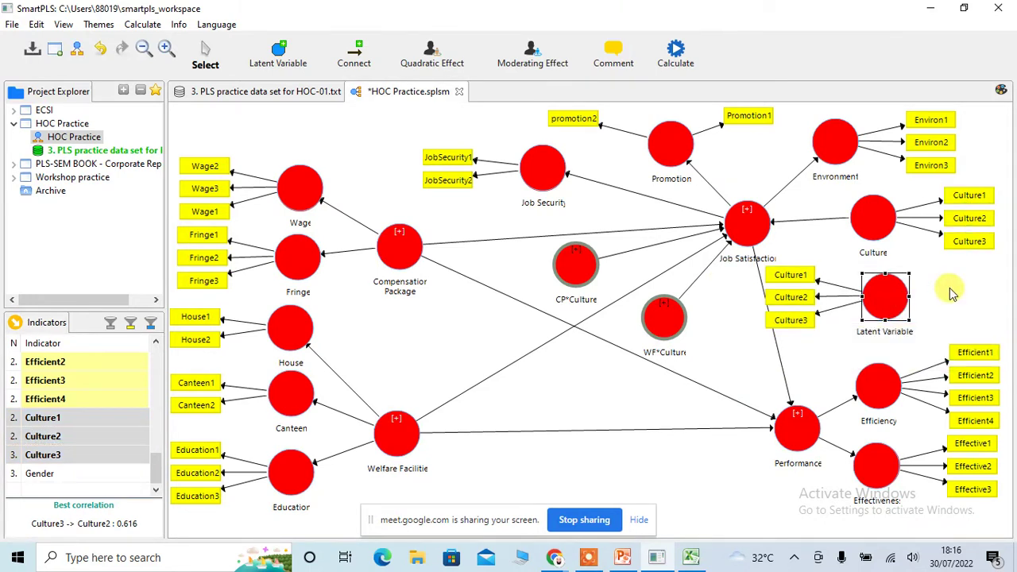
# - Delete the duplicate latent variable holding Culture1 to Culture3 below the Culture construct
pyautogui.click(904, 301)
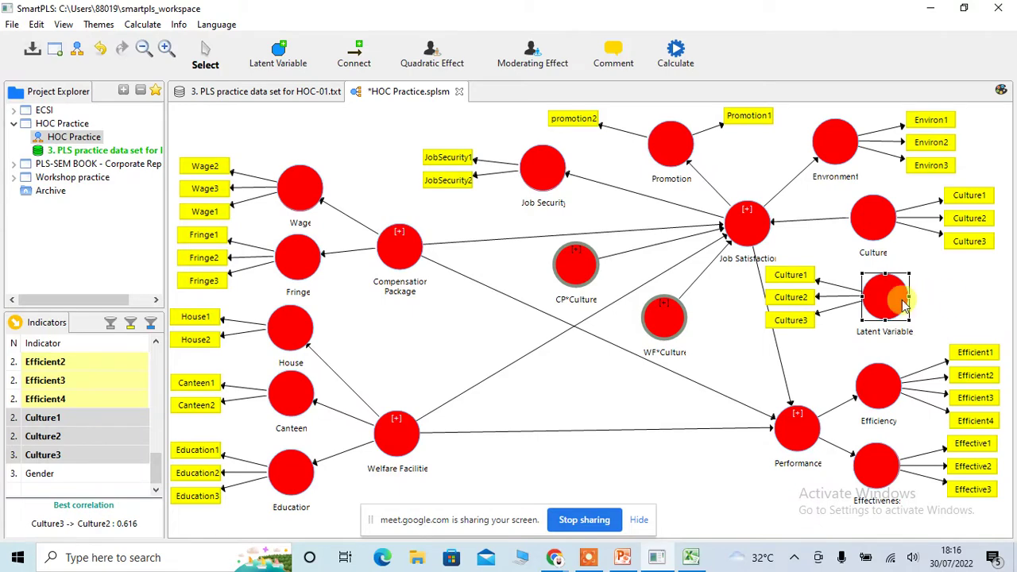
pyautogui.rightClick(902, 307)
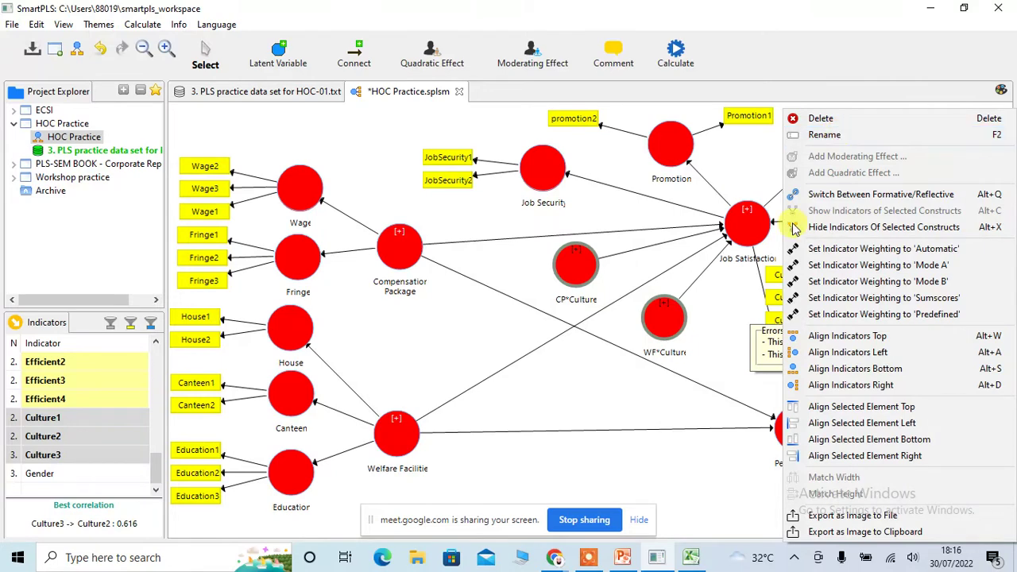
pyautogui.click(721, 321)
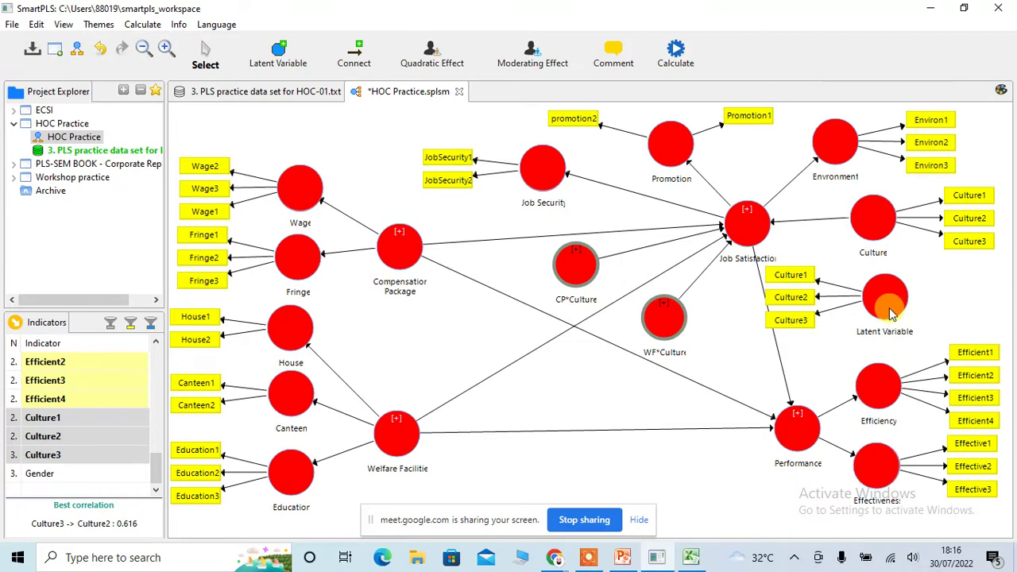
pyautogui.moveTo(885, 300)
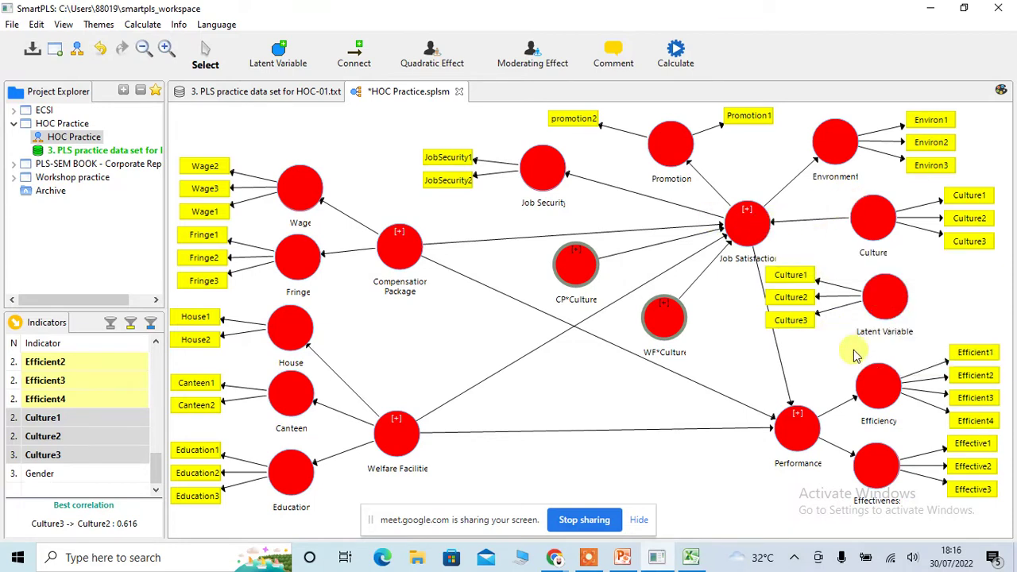
pyautogui.rightClick(890, 310)
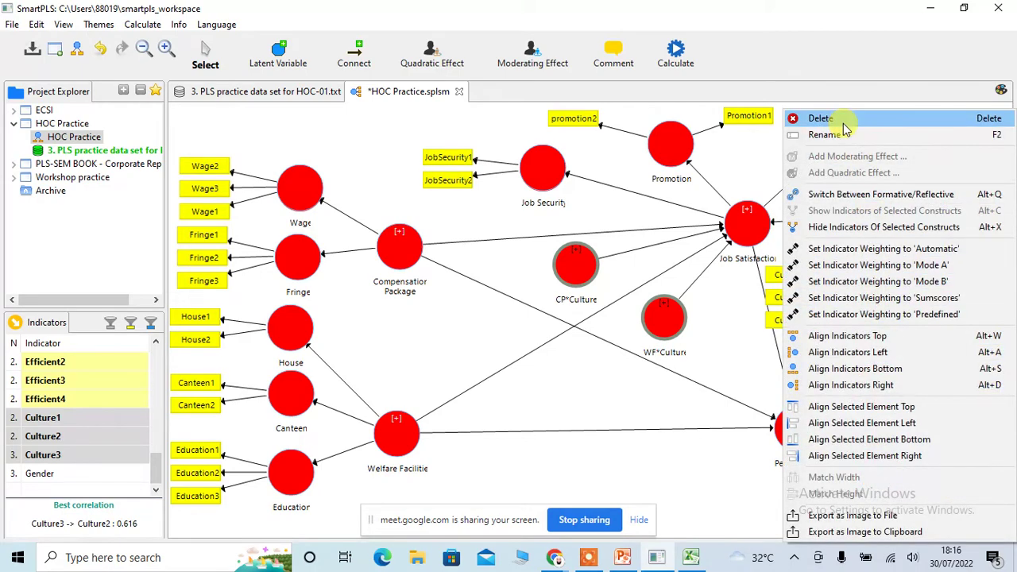
pyautogui.click(822, 119)
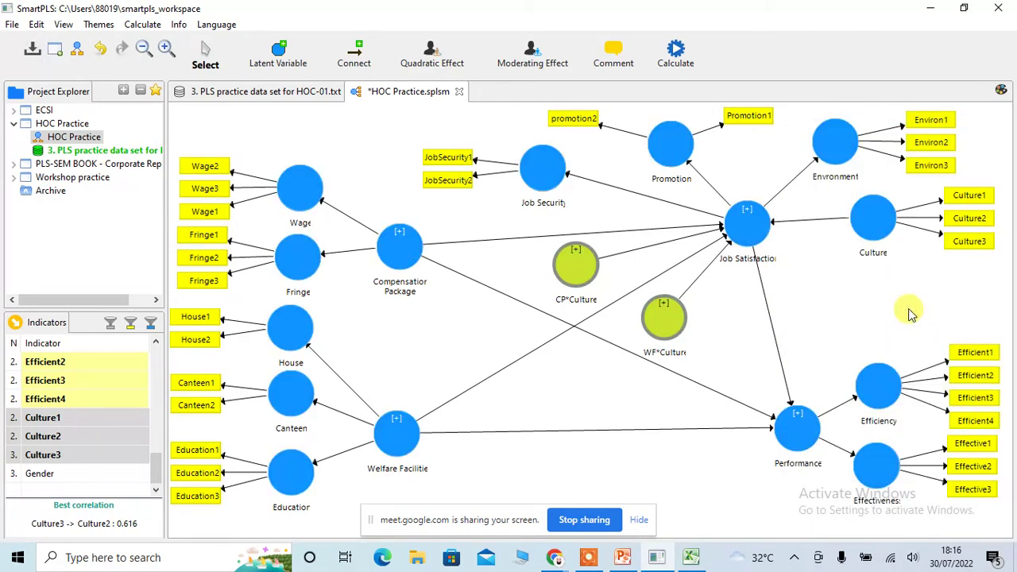
# - Set up a moderating effect on Job Satisfaction with Culture as moderator and Compensation Package as independent variable, and discard it
pyautogui.click(753, 234)
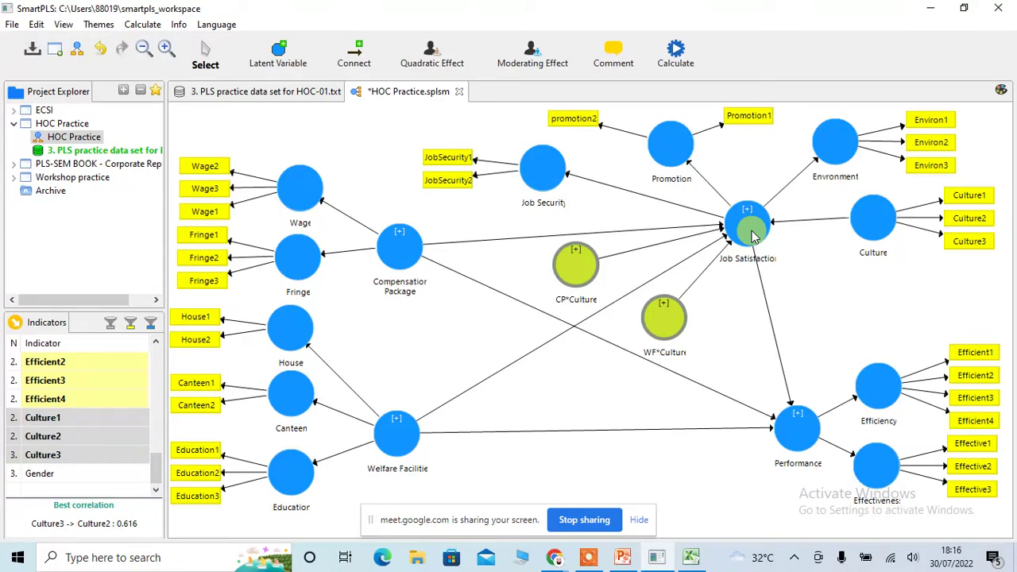
pyautogui.rightClick(754, 234)
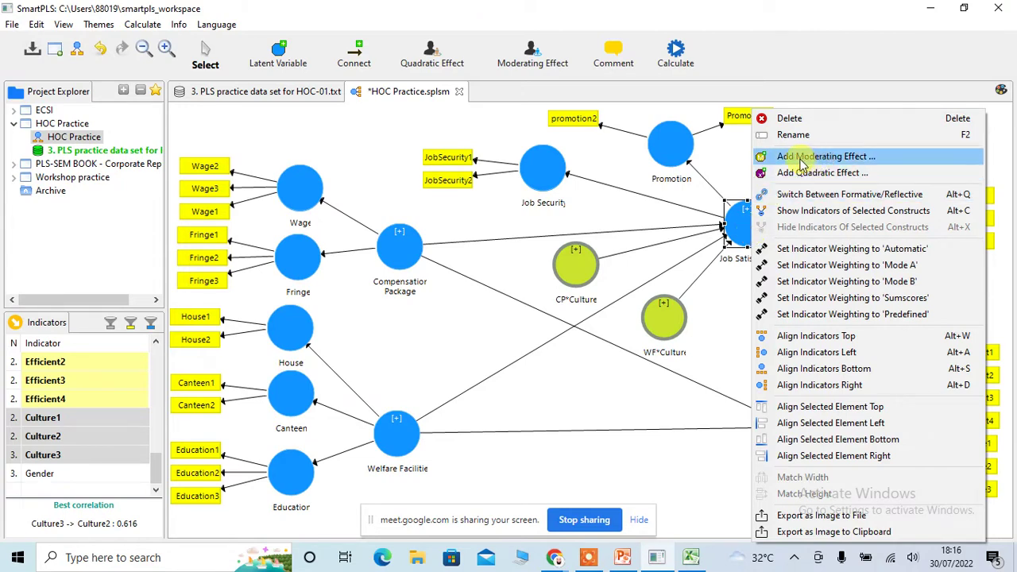
pyautogui.click(826, 156)
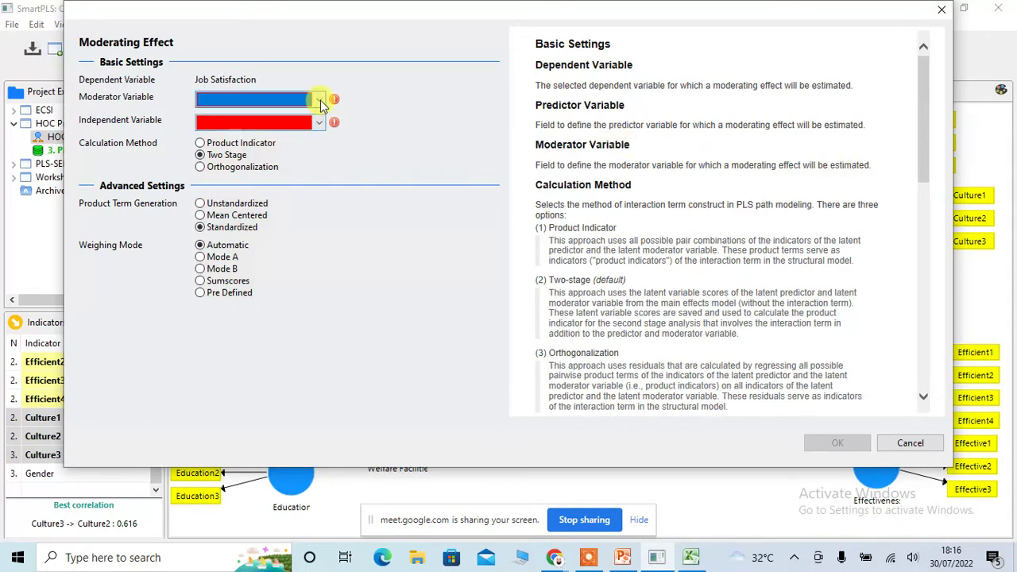
pyautogui.click(320, 100)
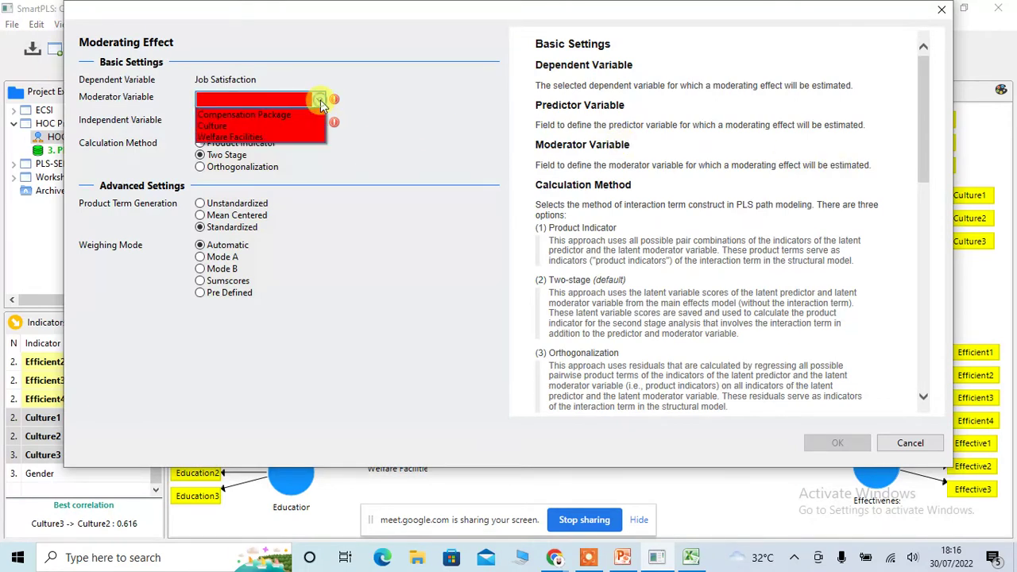
pyautogui.click(232, 127)
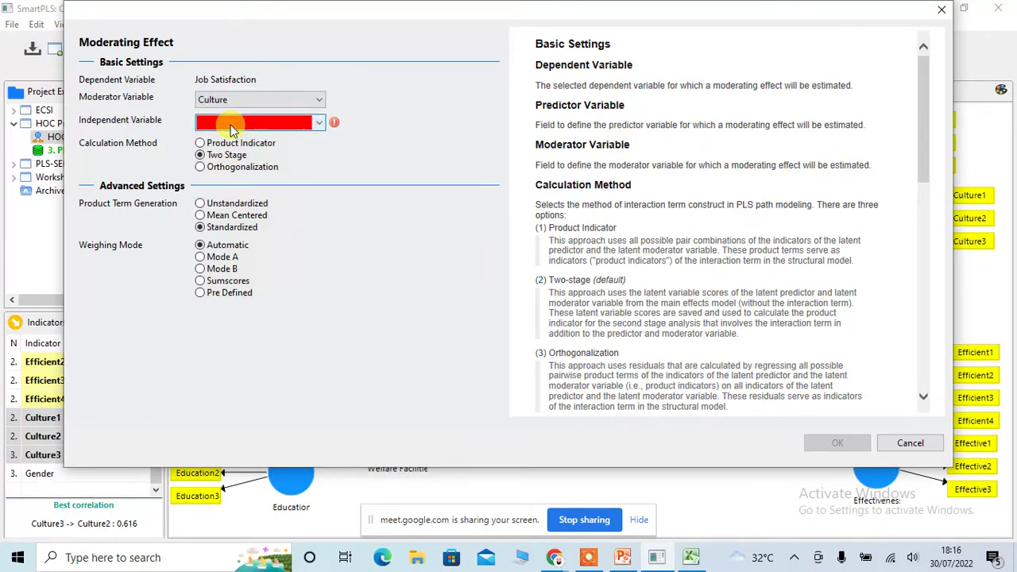
pyautogui.click(232, 125)
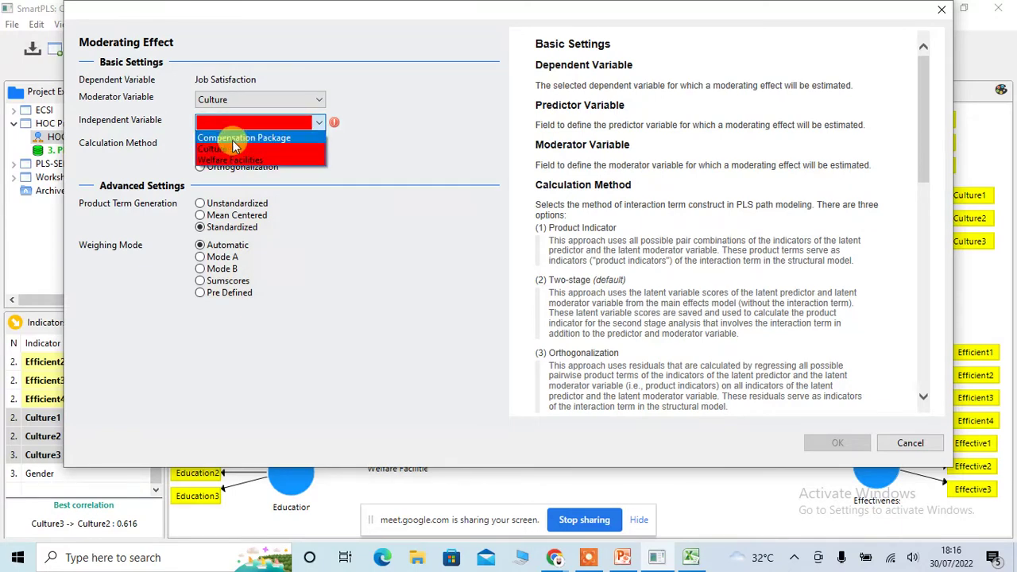
pyautogui.click(235, 140)
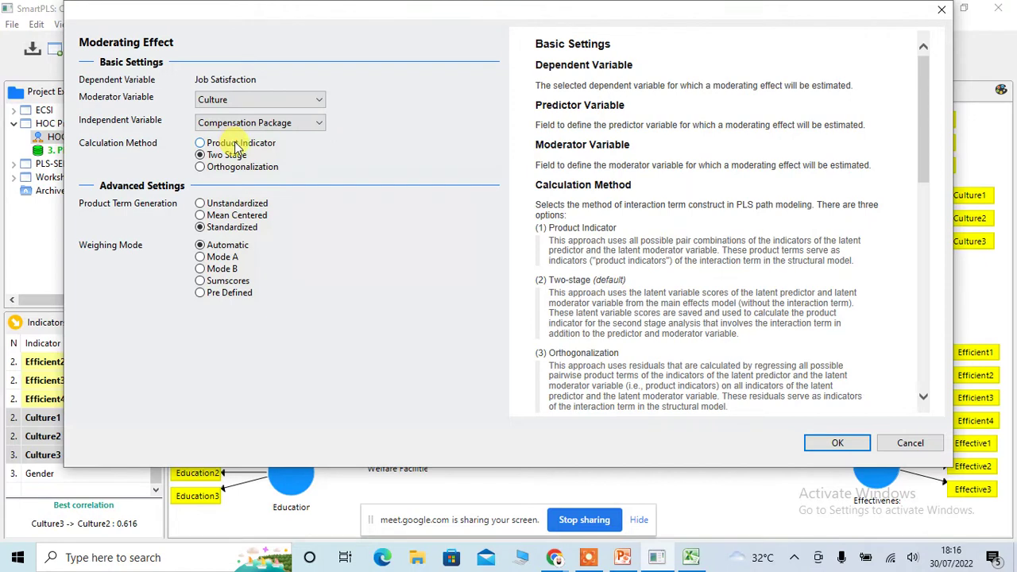
pyautogui.click(899, 450)
pyautogui.click(826, 300)
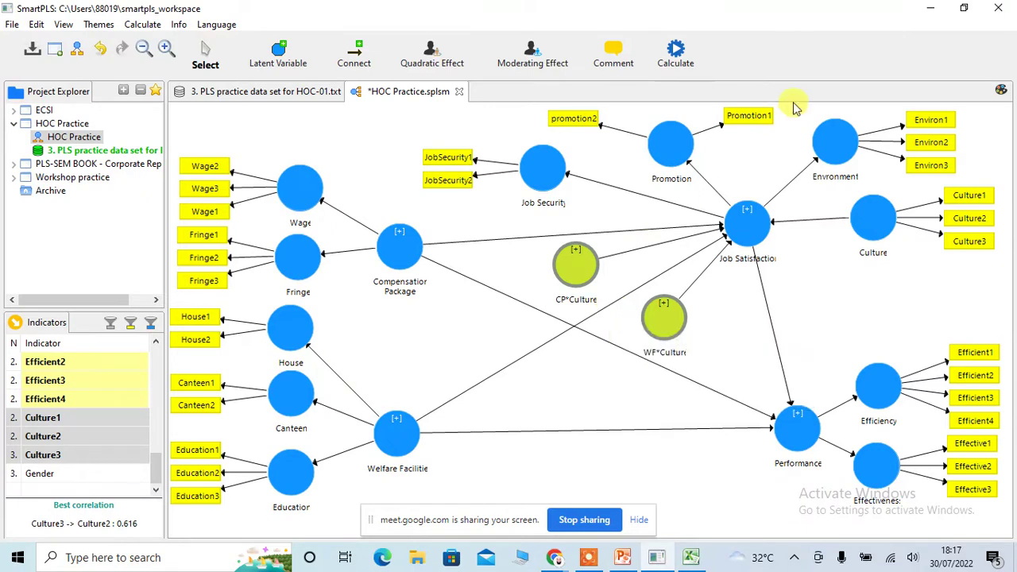
# - Open the CP*Culture construct for renaming and cancel the rename
pyautogui.rightClick(566, 274)
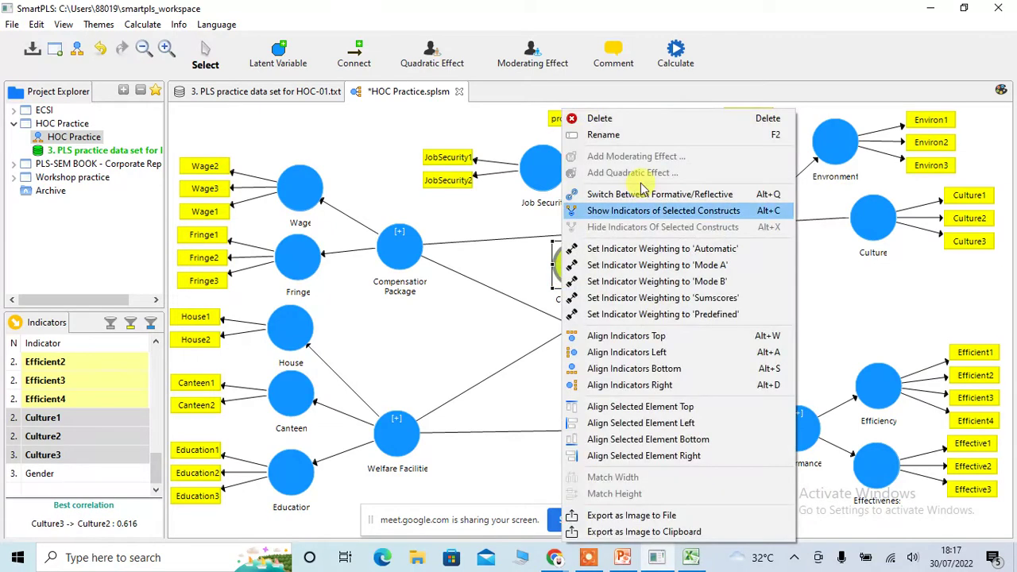
pyautogui.click(627, 135)
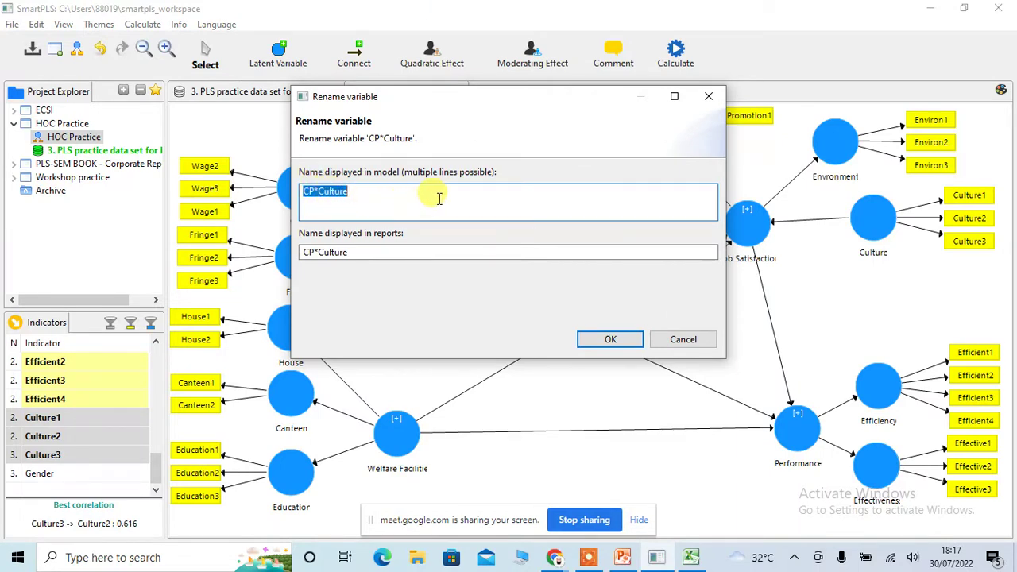
pyautogui.click(679, 340)
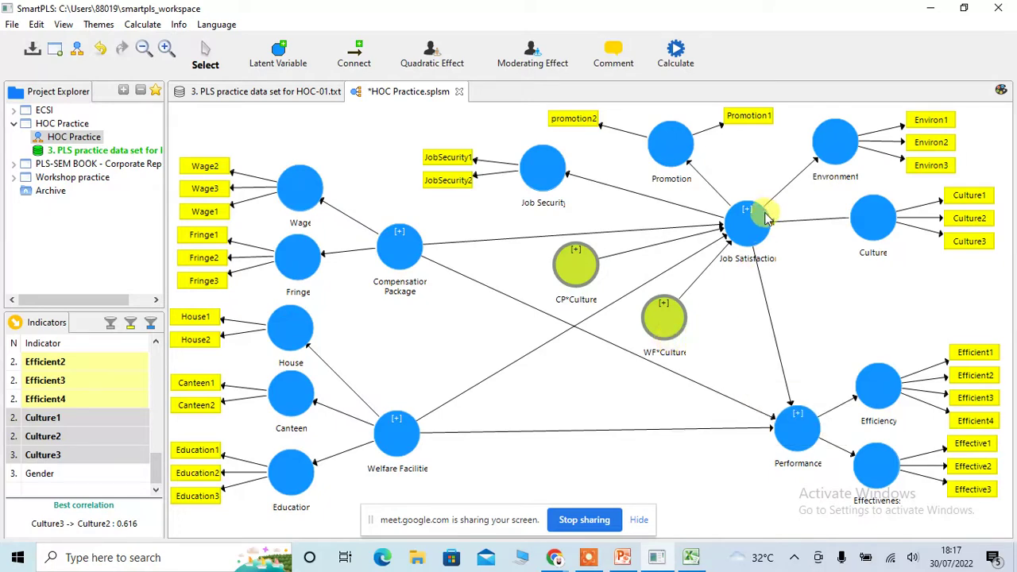
# - Start another moderating effect on Job Satisfaction with Culture as moderator, show the independent variable choices, and cancel it
pyautogui.click(745, 233)
pyautogui.rightClick(746, 236)
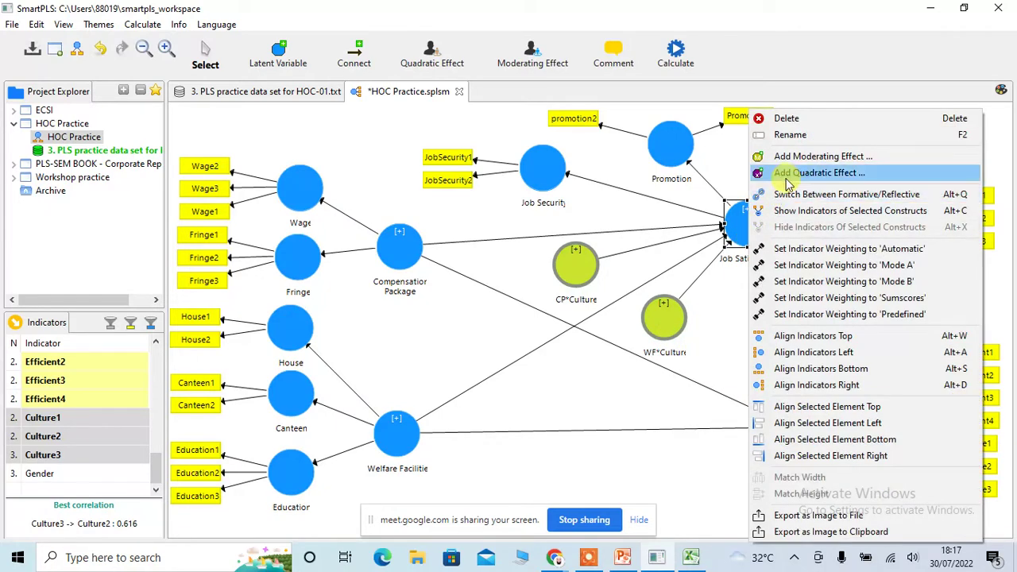
pyautogui.click(808, 159)
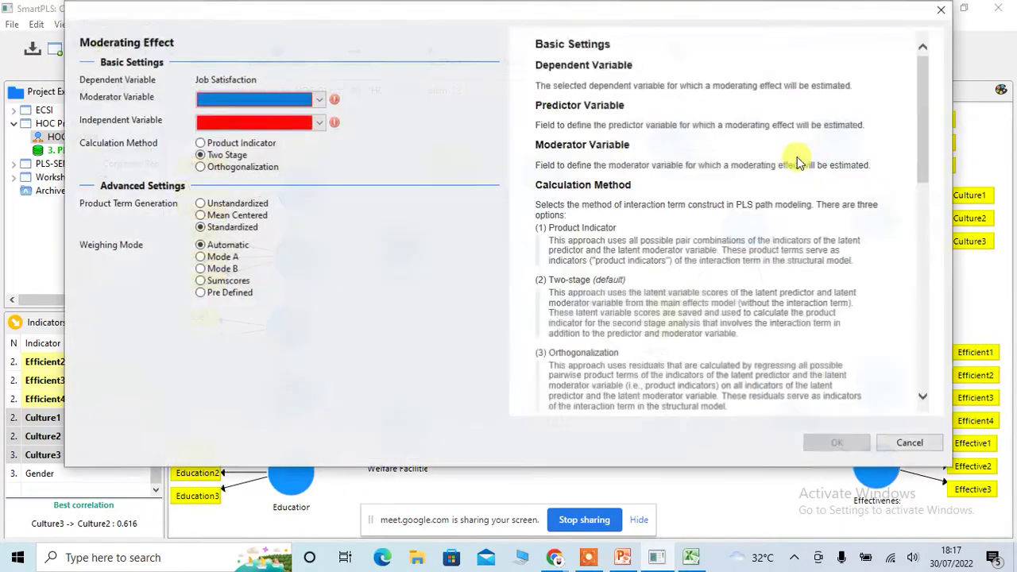
pyautogui.click(278, 100)
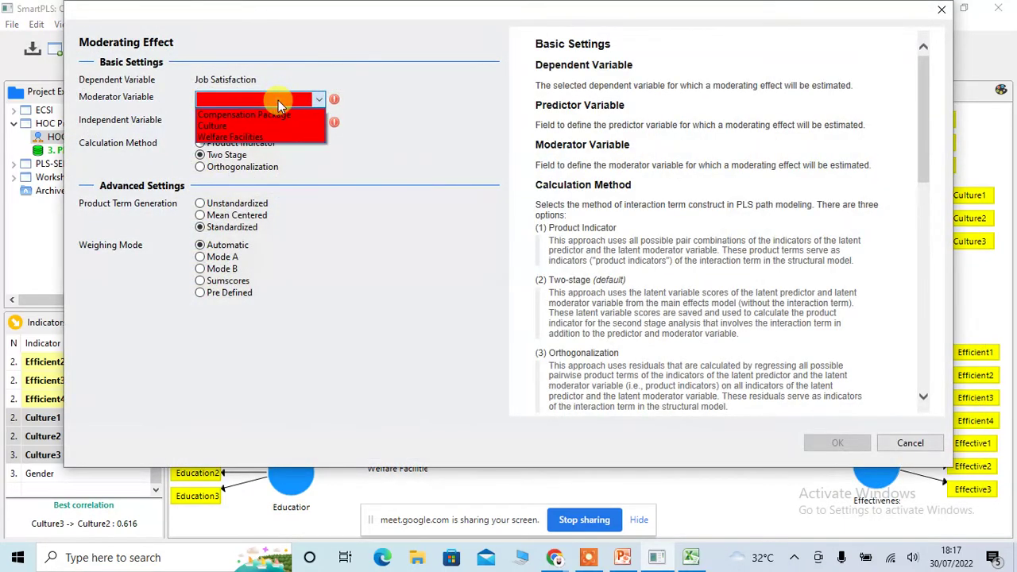
pyautogui.click(241, 126)
pyautogui.click(242, 125)
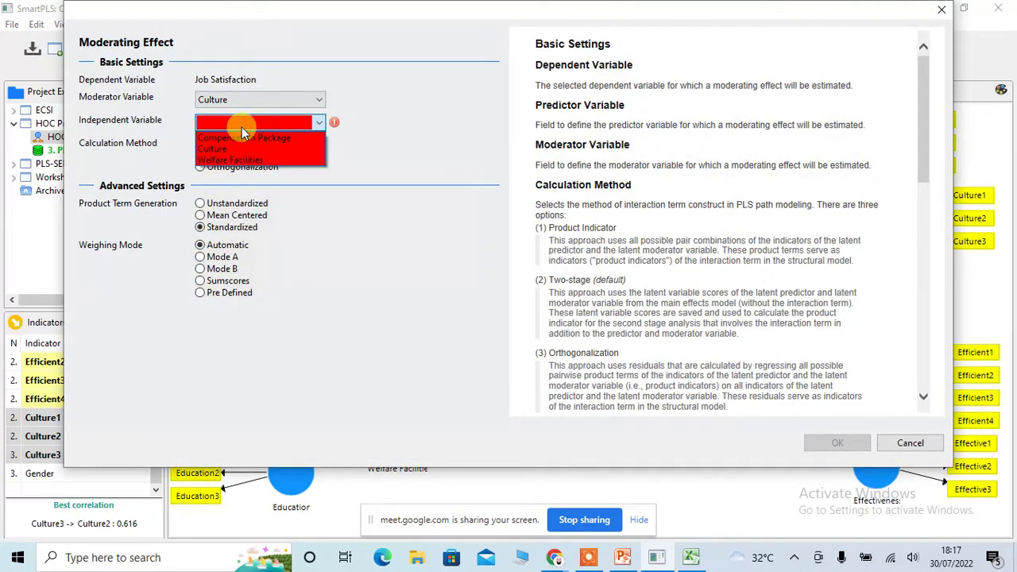
pyautogui.click(916, 447)
pyautogui.click(912, 445)
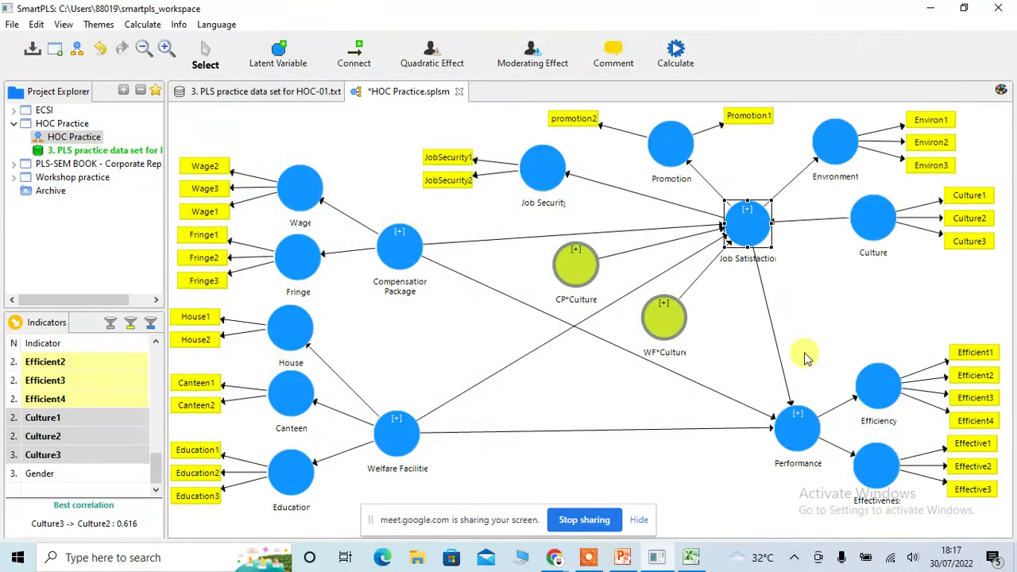
pyautogui.click(725, 352)
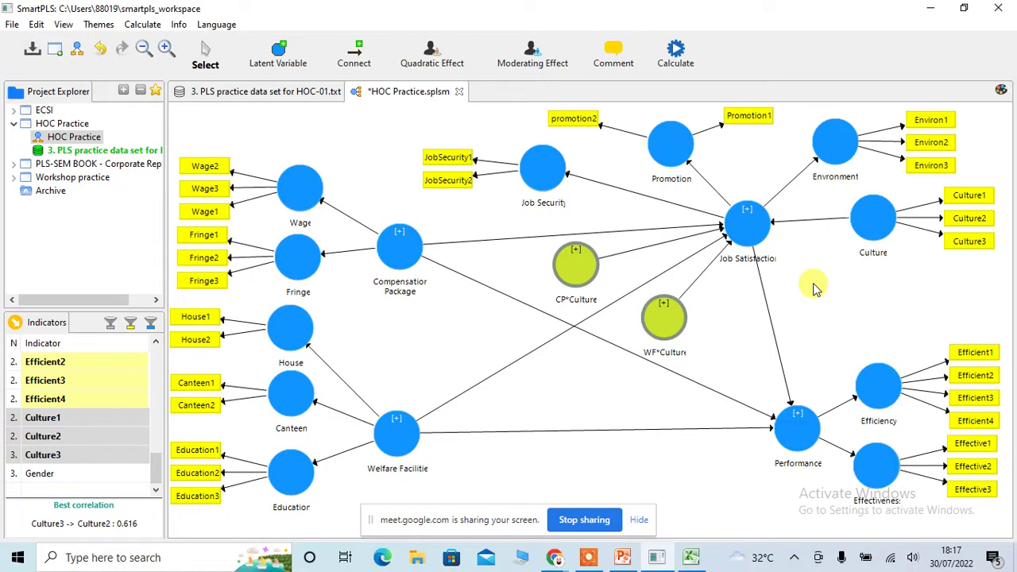
# - Run the PLS Algorithm on the HOC Practice model with the default settings and open the full report
pyautogui.click(681, 57)
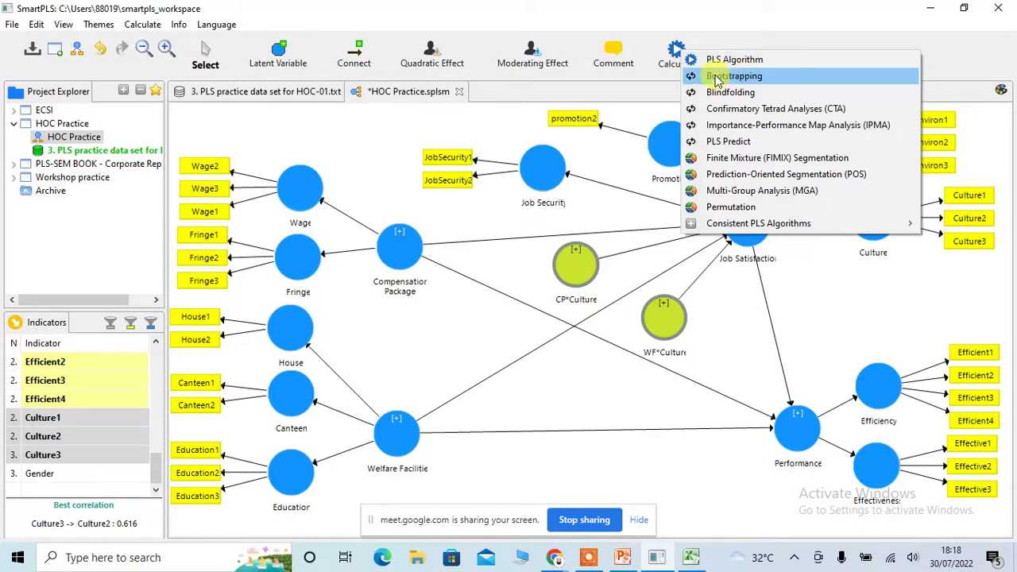
pyautogui.click(734, 60)
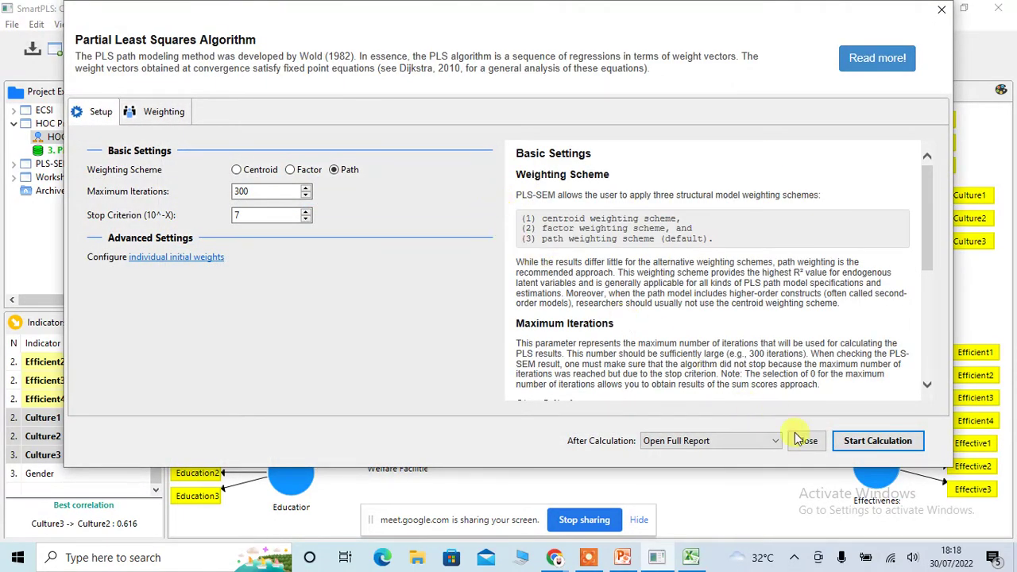
pyautogui.click(888, 442)
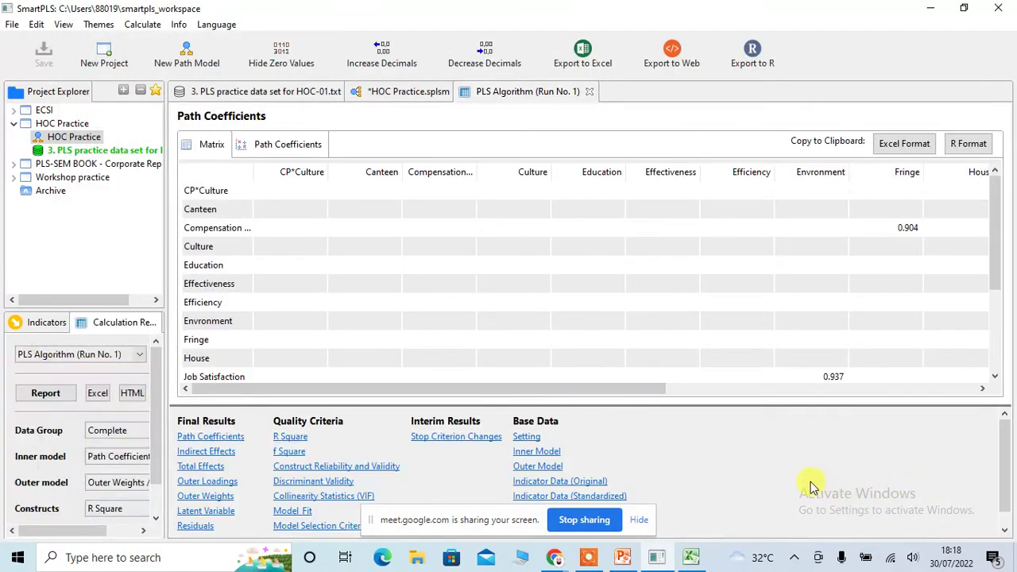
# - Examine the Construct Reliability and Validity matrix for all constructs, widening the construct name column to show full names
pyautogui.click(324, 468)
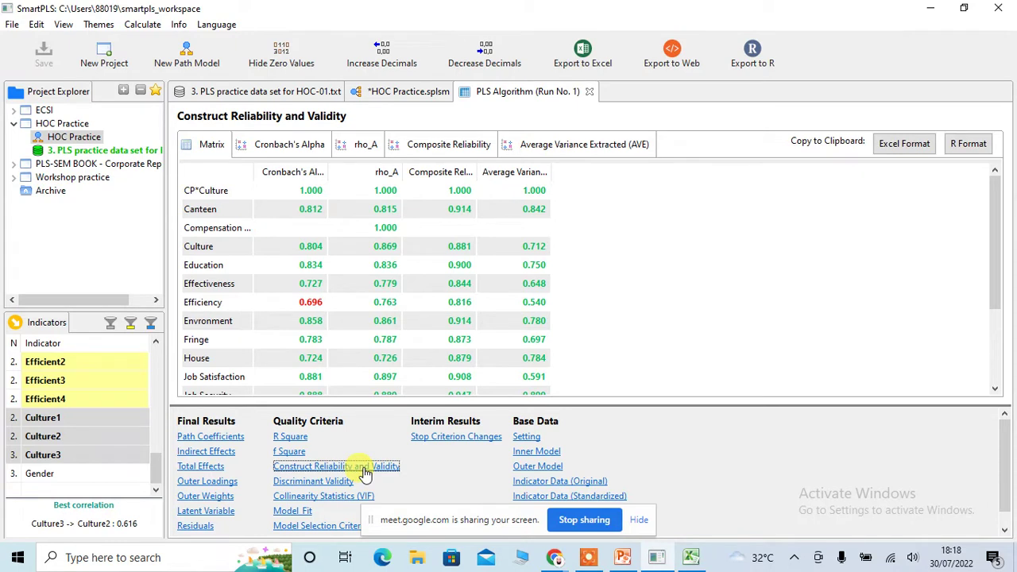
pyautogui.moveTo(254, 172); pyautogui.dragTo(346, 176)
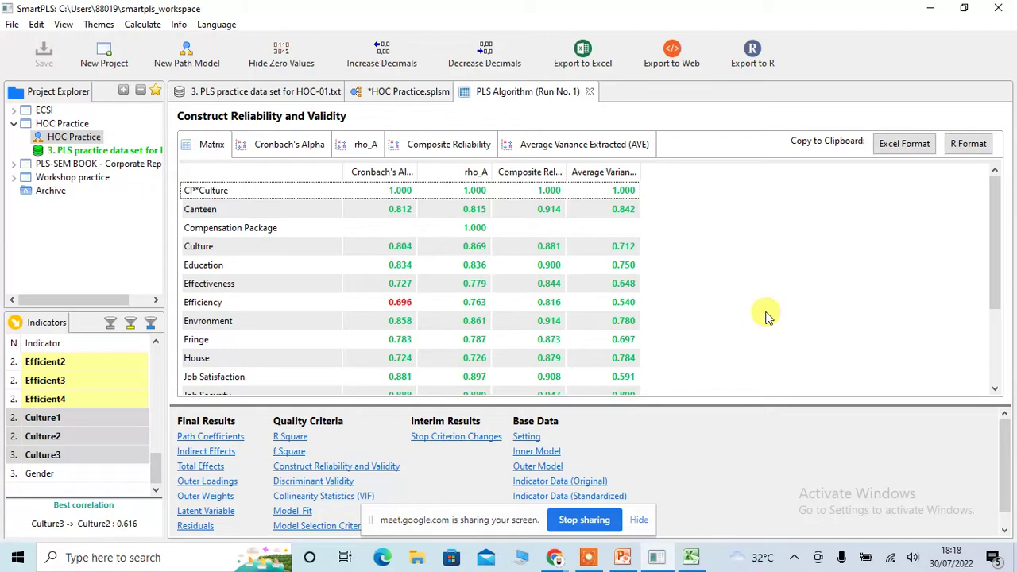
pyautogui.scroll(-3, 766, 317)
pyautogui.scroll(3, 767, 316)
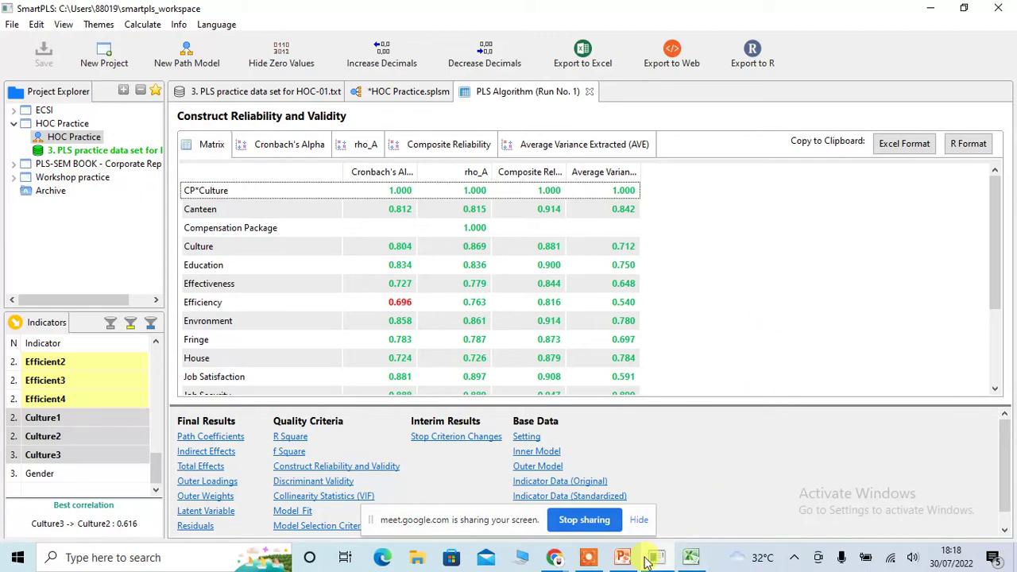
# - Show the indicators of the Compensation Package construct in the HOC Practice model to inspect their direction and weights, and hide them again
pyautogui.doubleClick(76, 137)
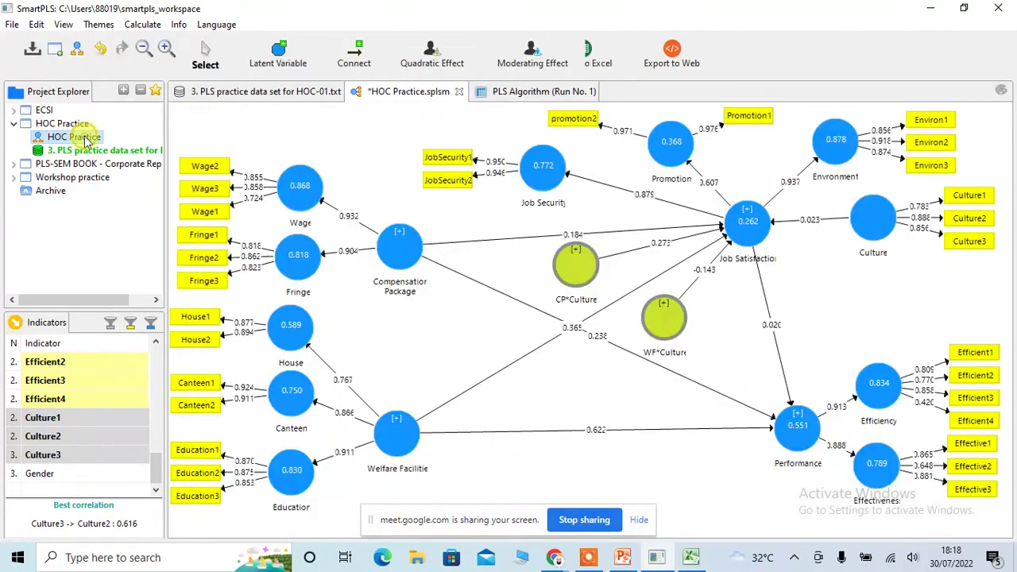
pyautogui.rightClick(406, 268)
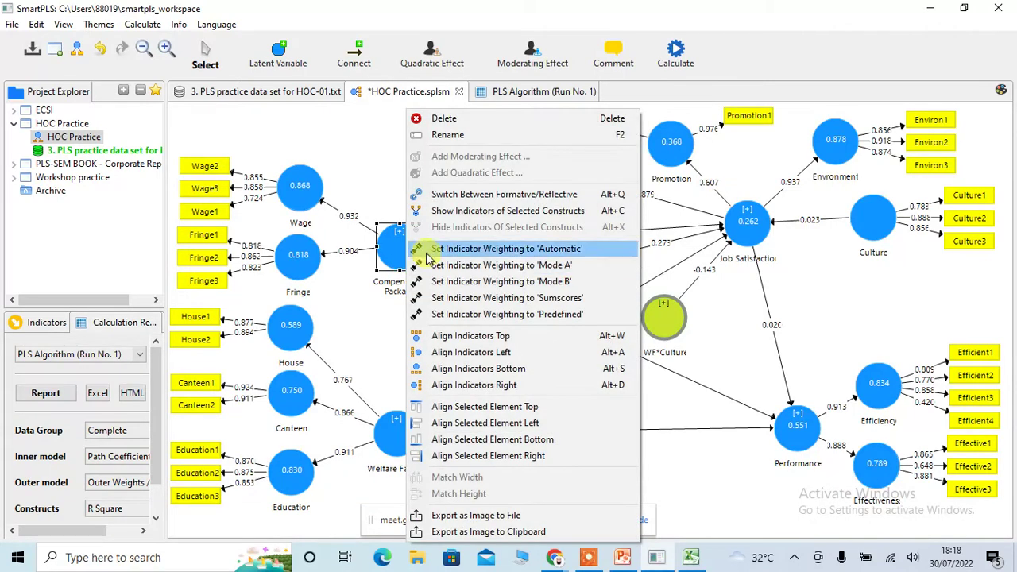
pyautogui.click(447, 211)
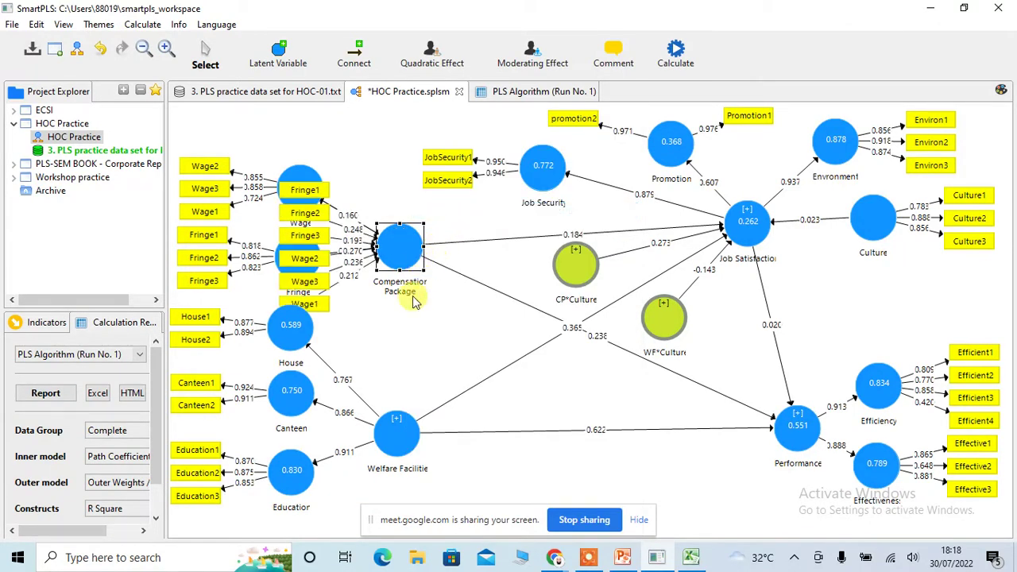
pyautogui.click(398, 329)
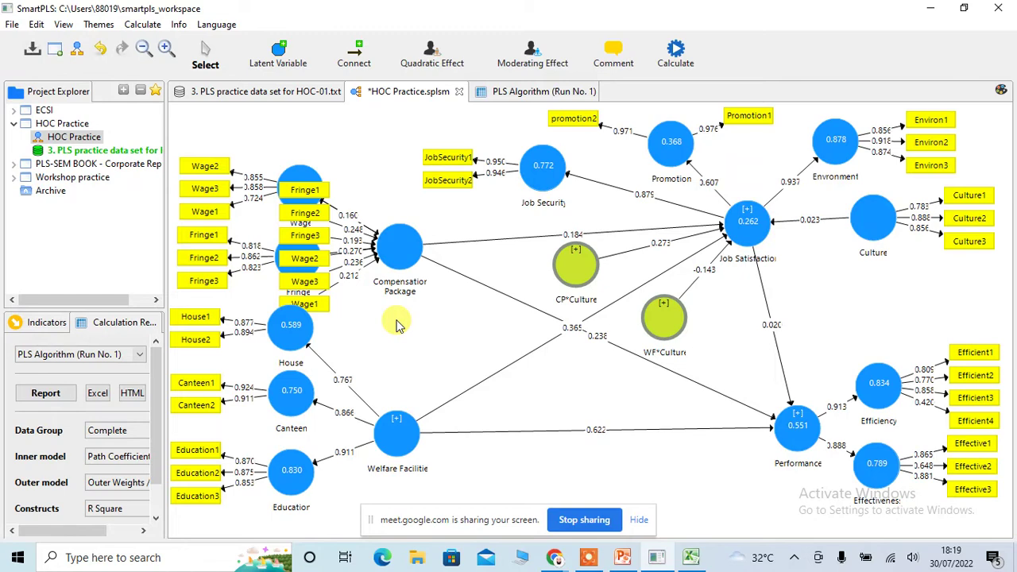
pyautogui.click(396, 246)
pyautogui.rightClick(398, 246)
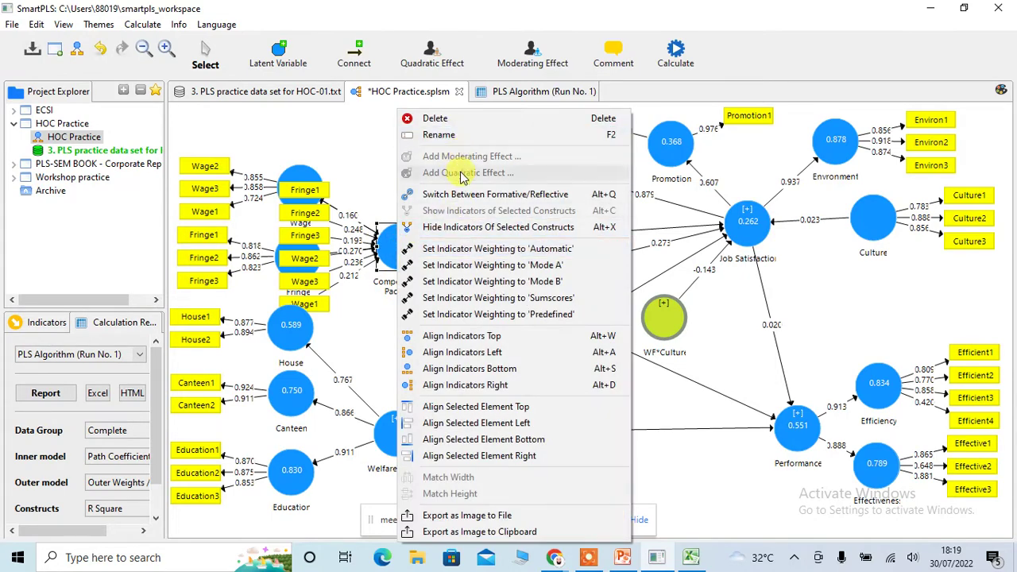
pyautogui.click(456, 228)
pyautogui.click(438, 322)
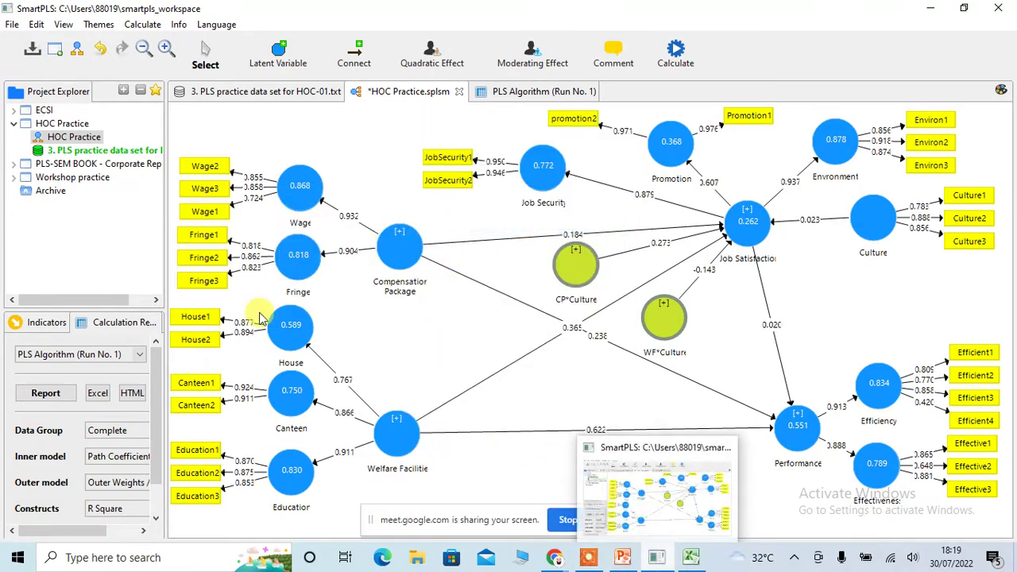
# - Reopen the PLS Algorithm report and review the Construct Reliability and Validity matrix down to Welfare Facilities
pyautogui.click(66, 393)
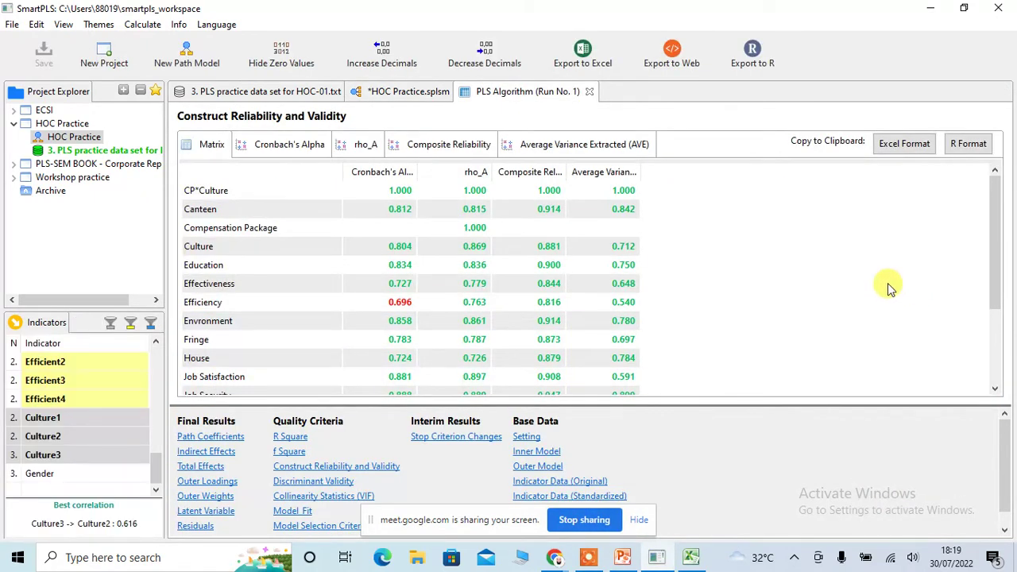
pyautogui.scroll(-2, 858, 291)
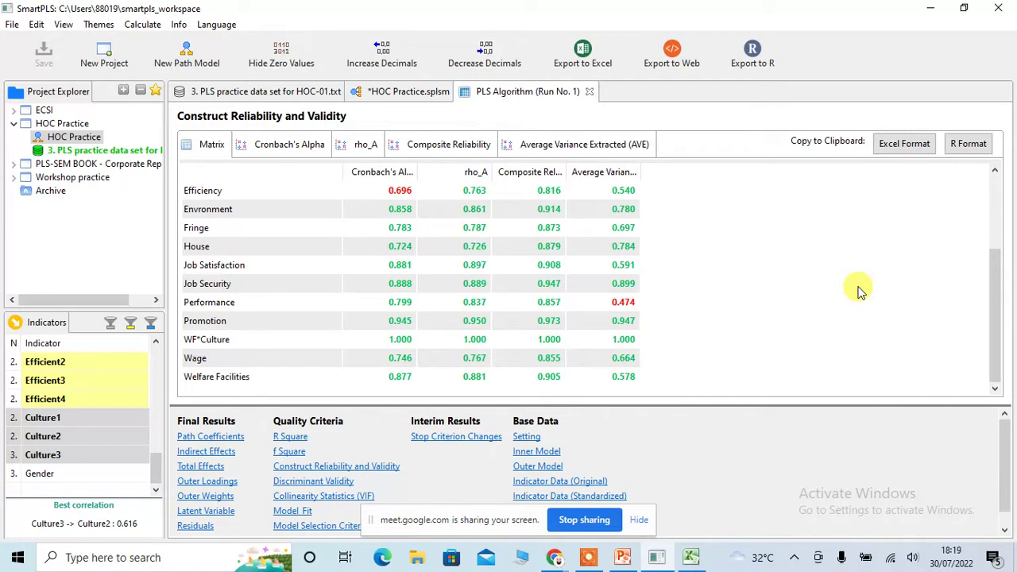
pyautogui.scroll(2, 858, 291)
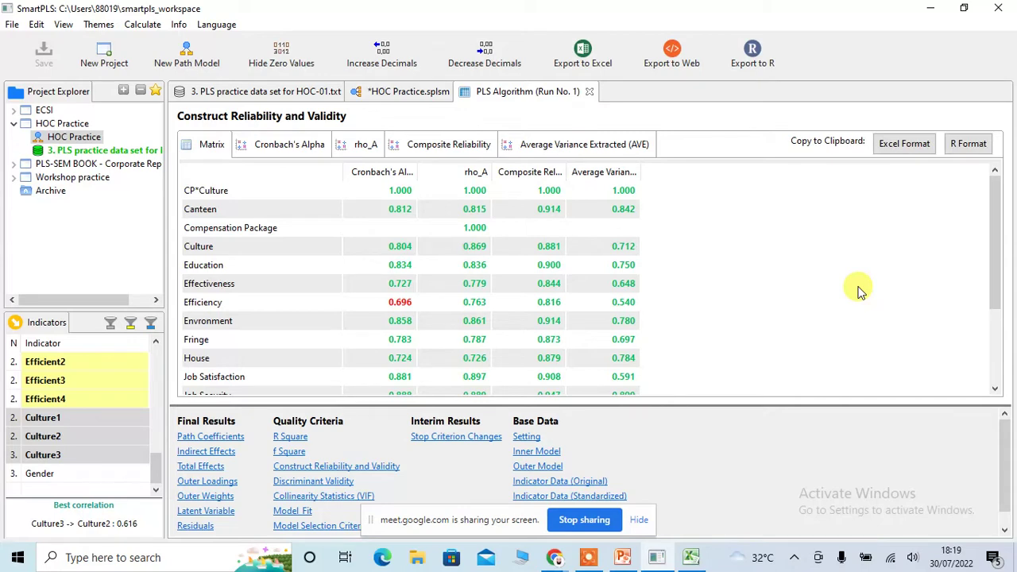
# - Delete the Compensation Package construct from the HOC Practice model
pyautogui.doubleClick(71, 137)
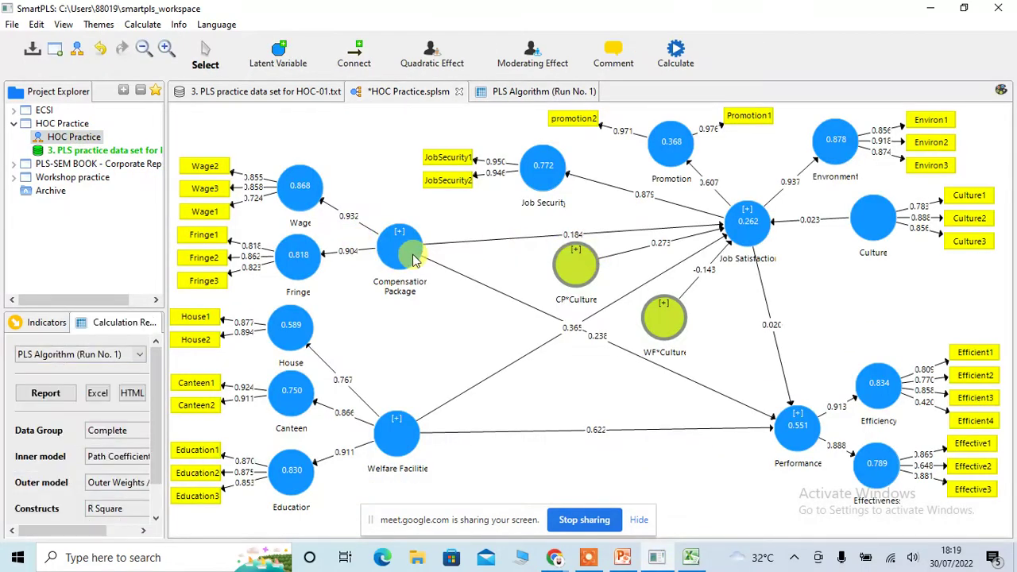
pyautogui.rightClick(413, 261)
pyautogui.click(446, 118)
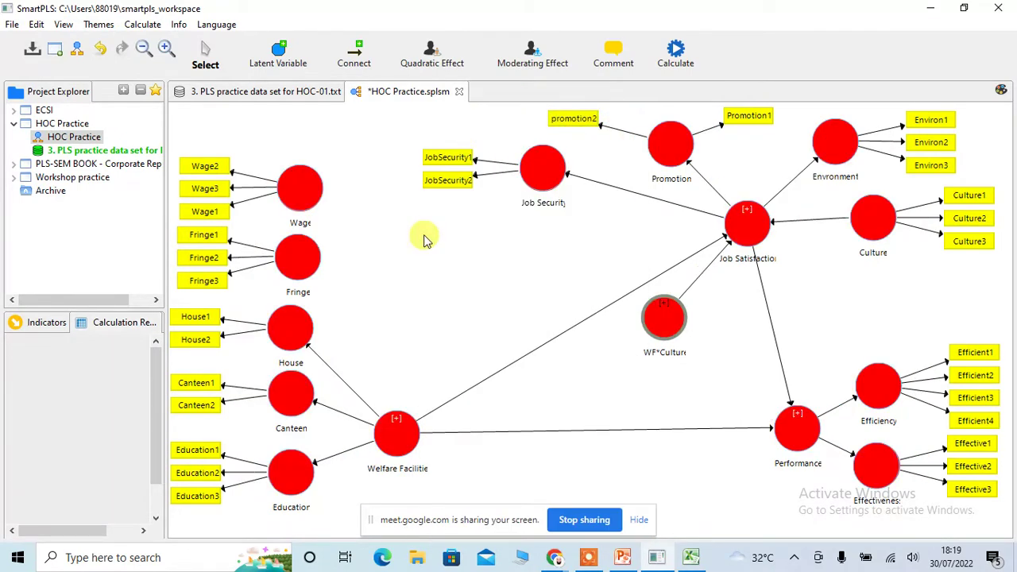
# - Create a new latent variable beside Wage and Fringe from the indicators Wage1 to Wage3 and Fringe1 to Fringe3
pyautogui.scroll(5, 108, 413)
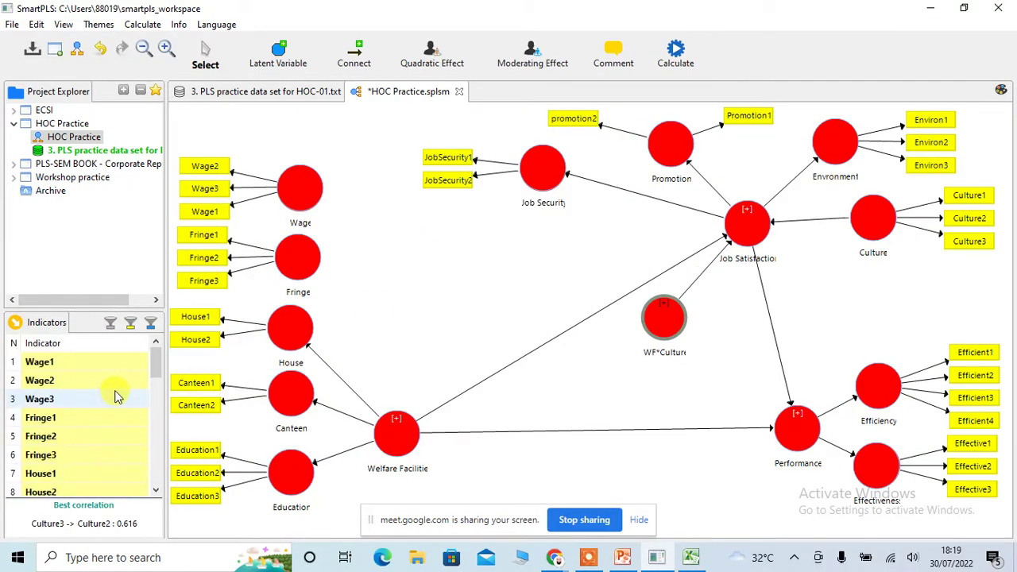
pyautogui.click(43, 361)
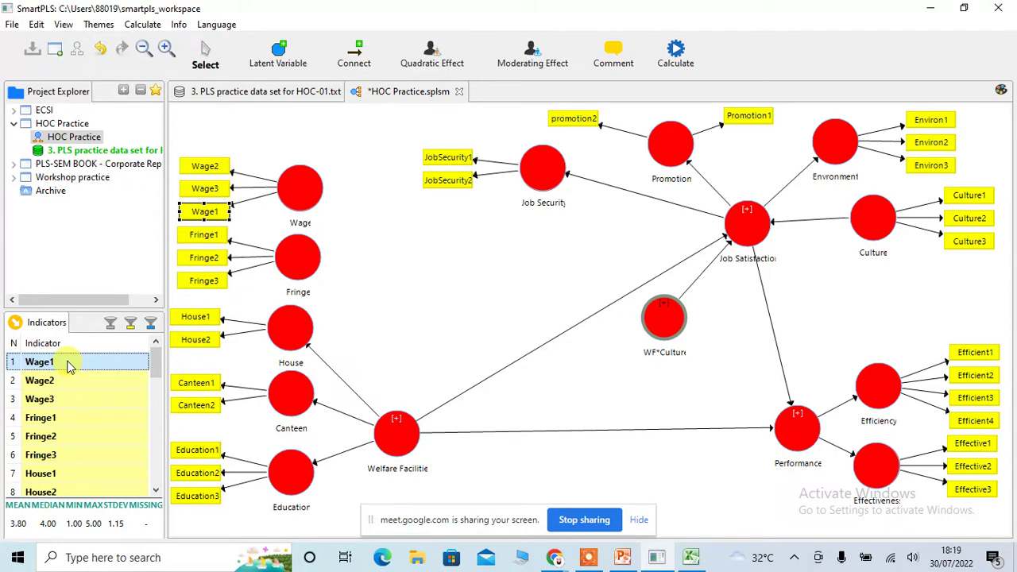
pyautogui.hotkey('shift', 'Down')
pyautogui.hotkey('shift', 'Down')
pyautogui.hotkey('shift', 'Down')
pyautogui.hotkey('shift', 'Down')
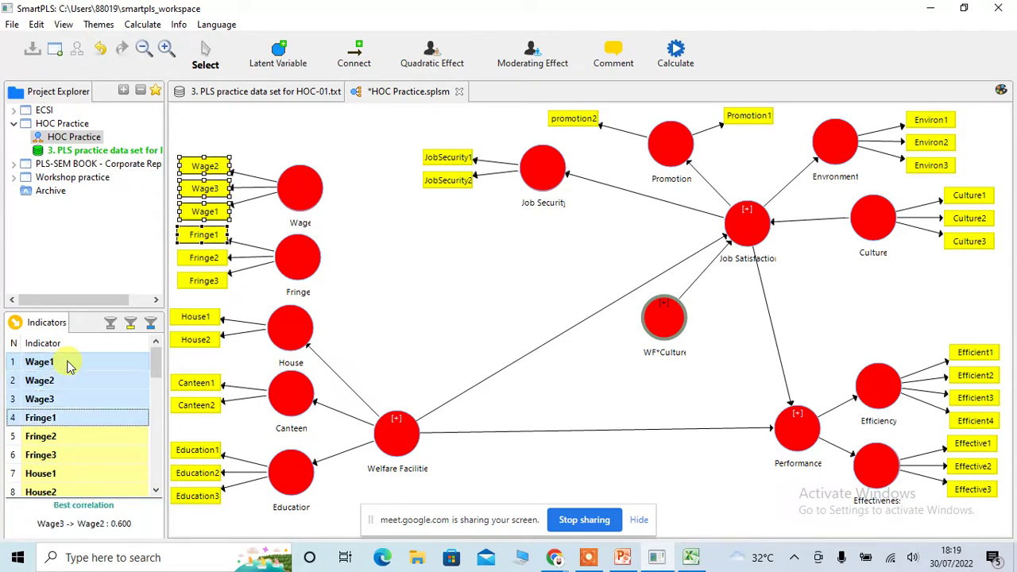
pyautogui.hotkey('shift', 'Down')
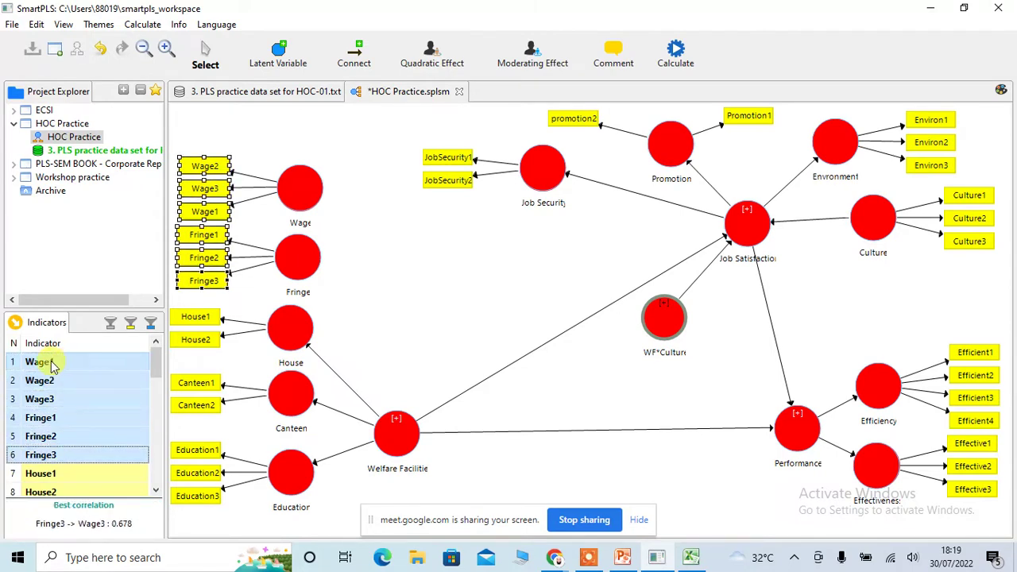
pyautogui.moveTo(60, 399); pyautogui.dragTo(472, 243)
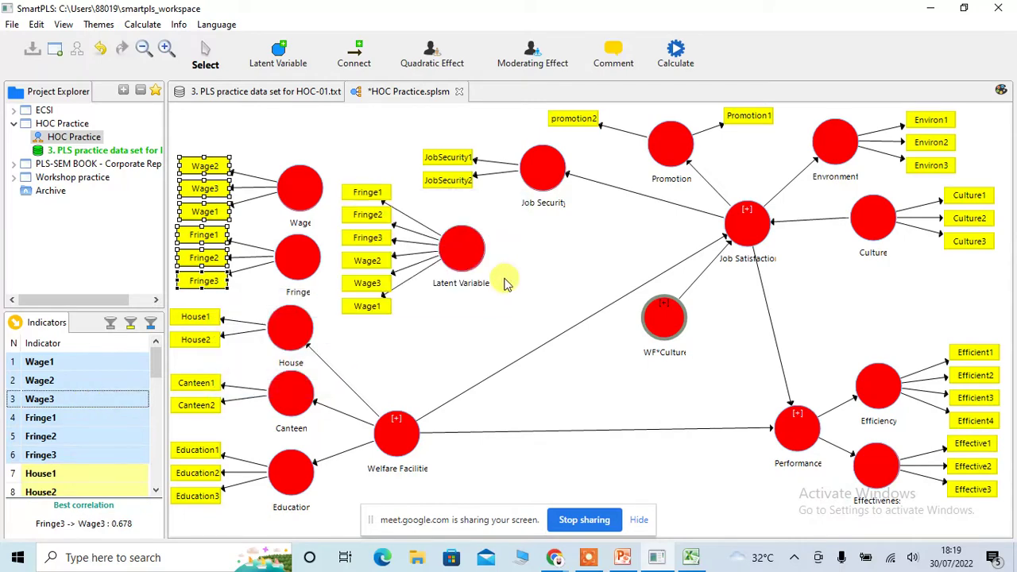
# - Rename the new latent variable as Compensation Package
pyautogui.rightClick(478, 255)
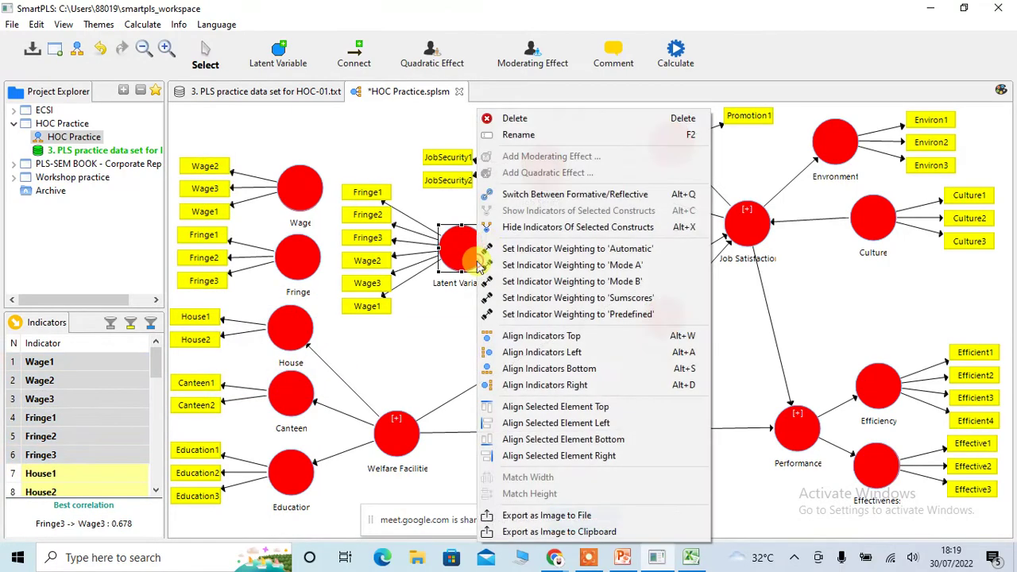
pyautogui.click(537, 136)
pyautogui.write('Compensation Package')
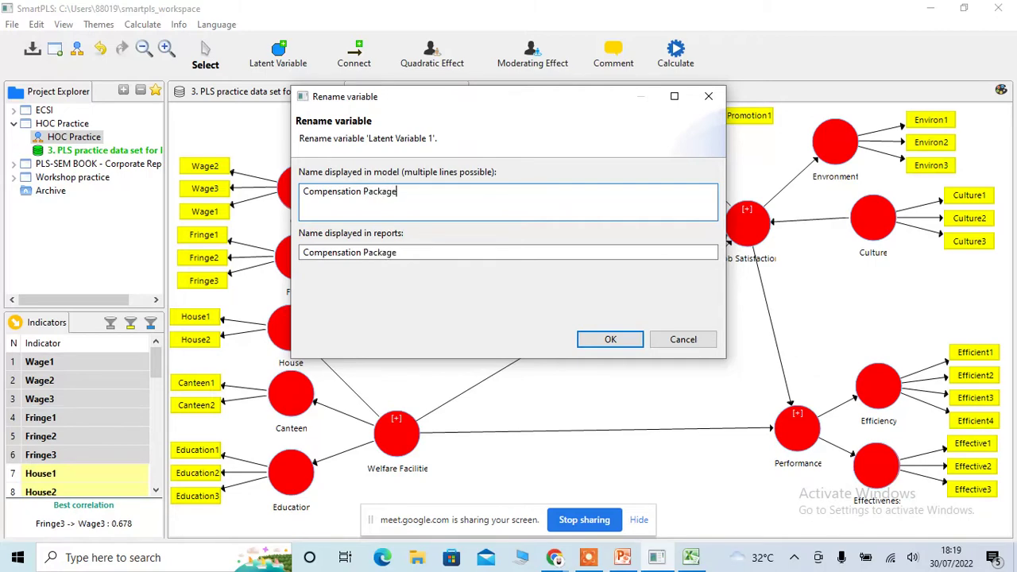
pyautogui.click(610, 339)
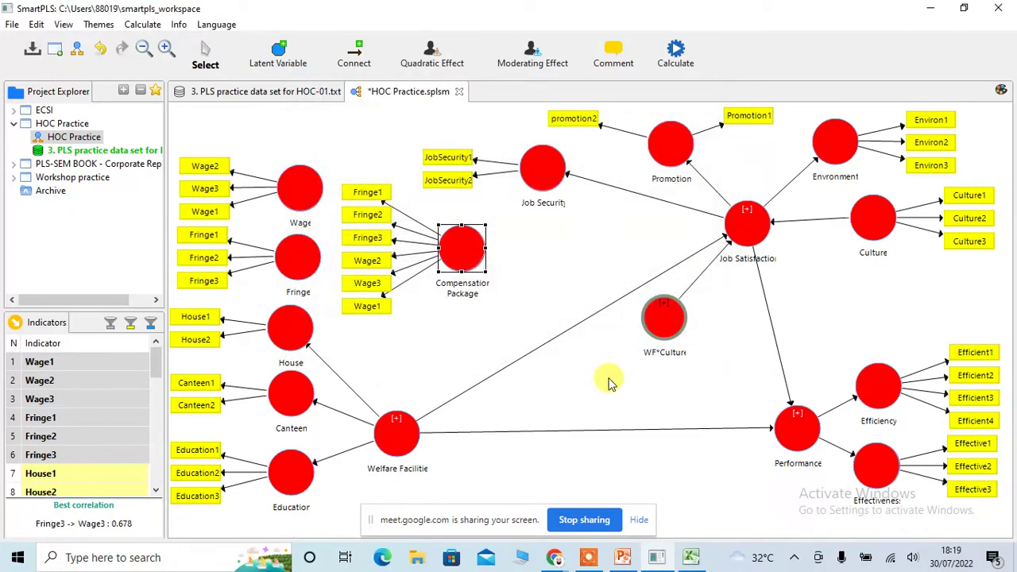
# - Hide the indicators of Compensation Package and move the construct closer to Wage and Fringe
pyautogui.rightClick(459, 243)
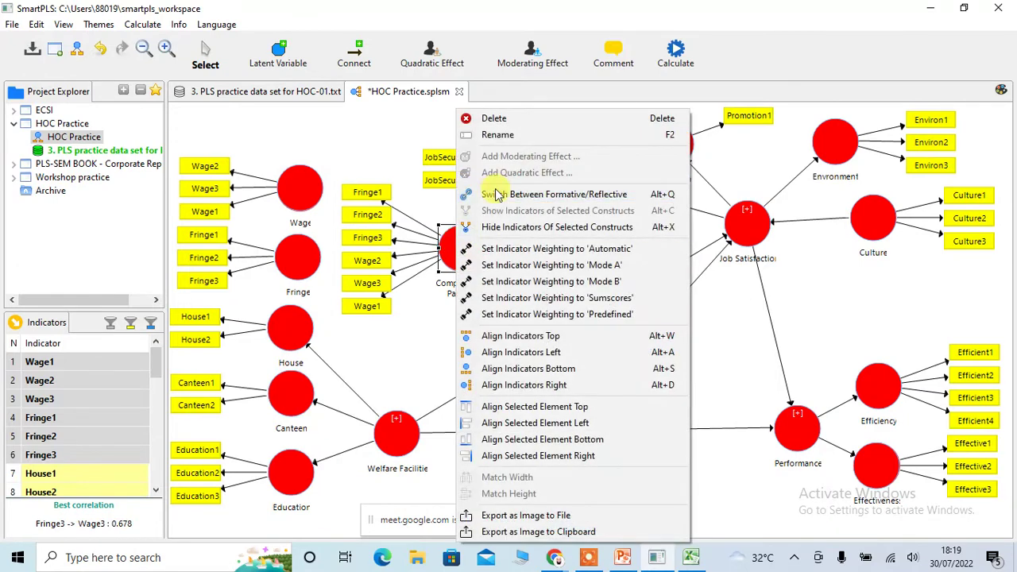
pyautogui.click(516, 227)
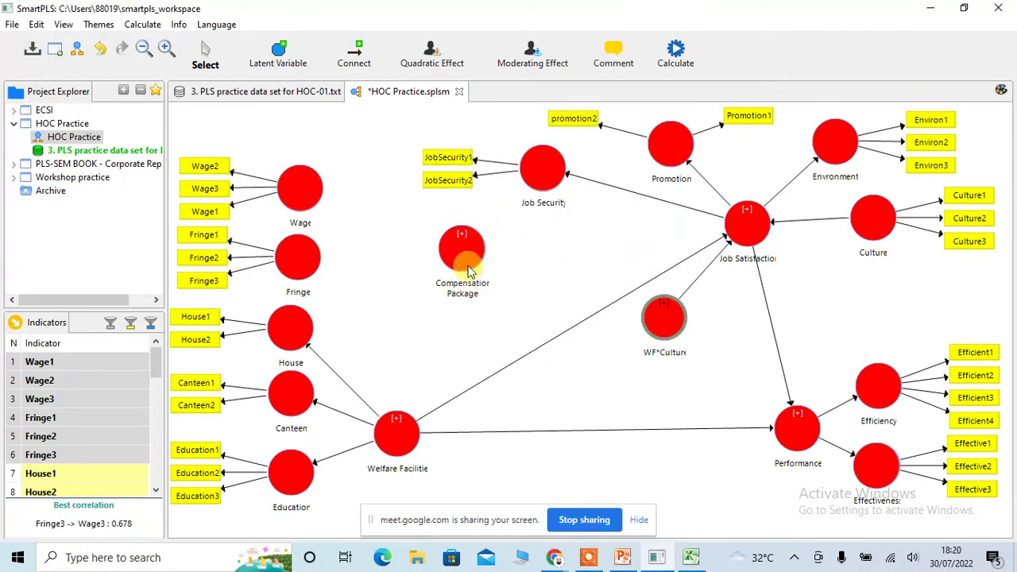
pyautogui.moveTo(468, 272); pyautogui.dragTo(308, 205)
# - Connect Compensation Package with paths to Wage, Fringe, Performance and Job Satisfaction
pyautogui.click(353, 54)
pyautogui.moveTo(400, 227); pyautogui.dragTo(314, 262)
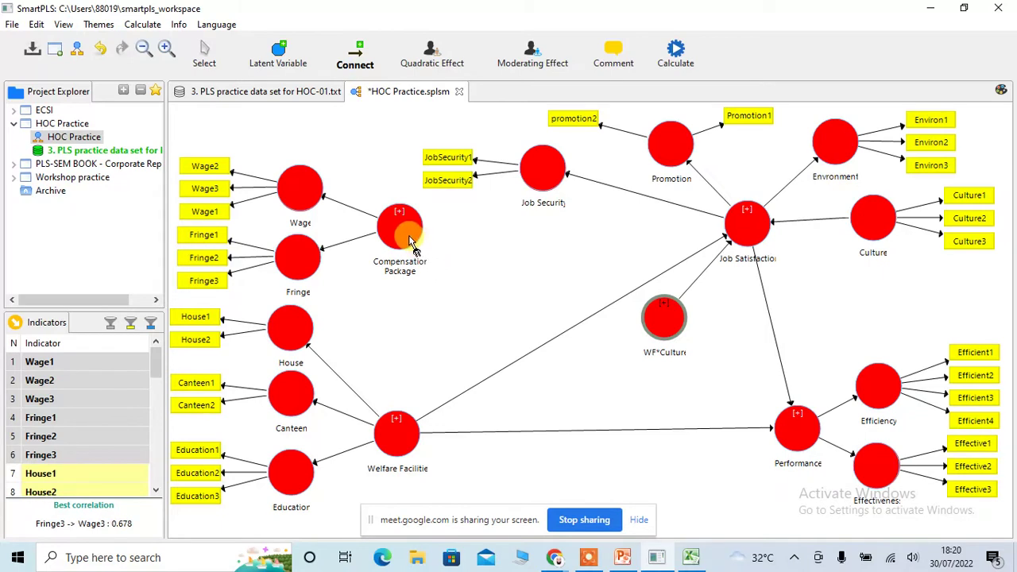
pyautogui.moveTo(400, 227); pyautogui.dragTo(796, 433)
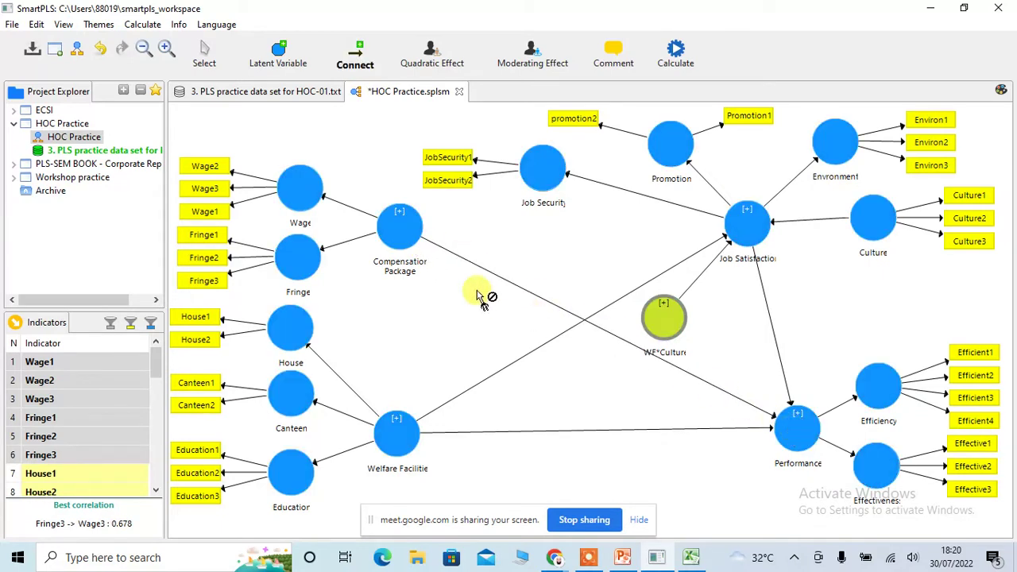
pyautogui.moveTo(401, 227); pyautogui.dragTo(745, 237)
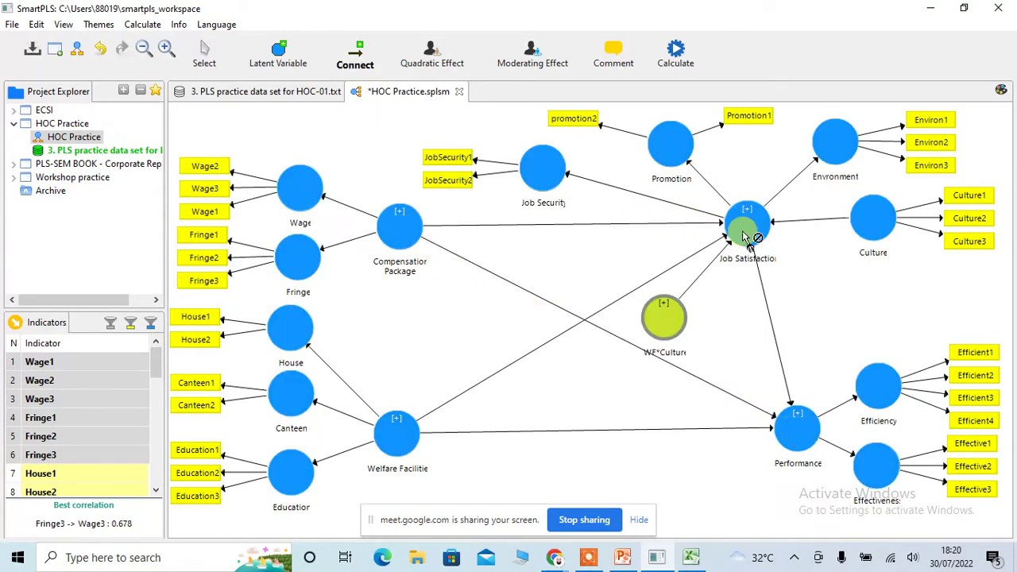
pyautogui.click(205, 56)
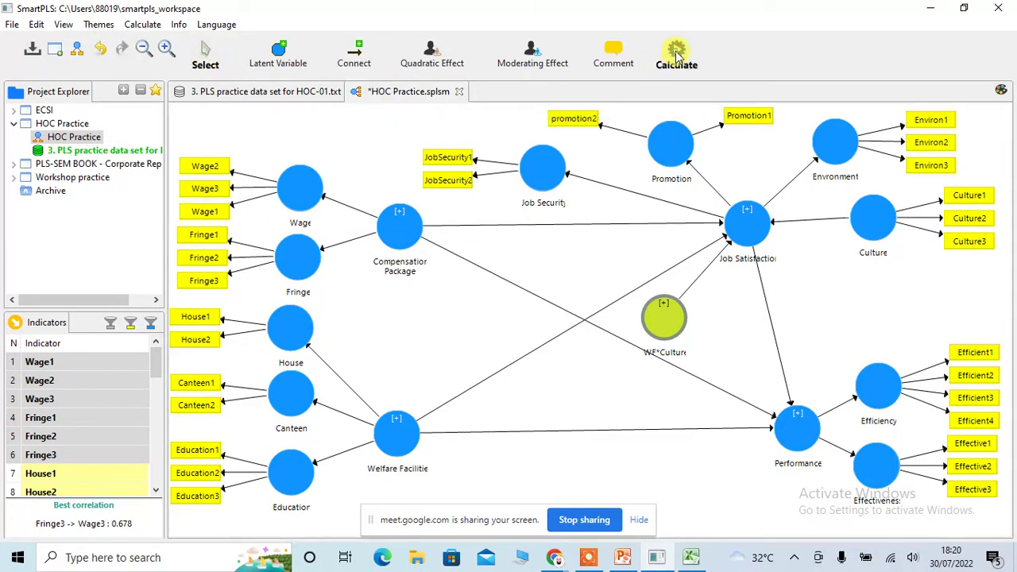
# - Run the PLS Algorithm on the rebuilt model with the default settings and open the full report
pyautogui.click(676, 54)
pyautogui.click(690, 59)
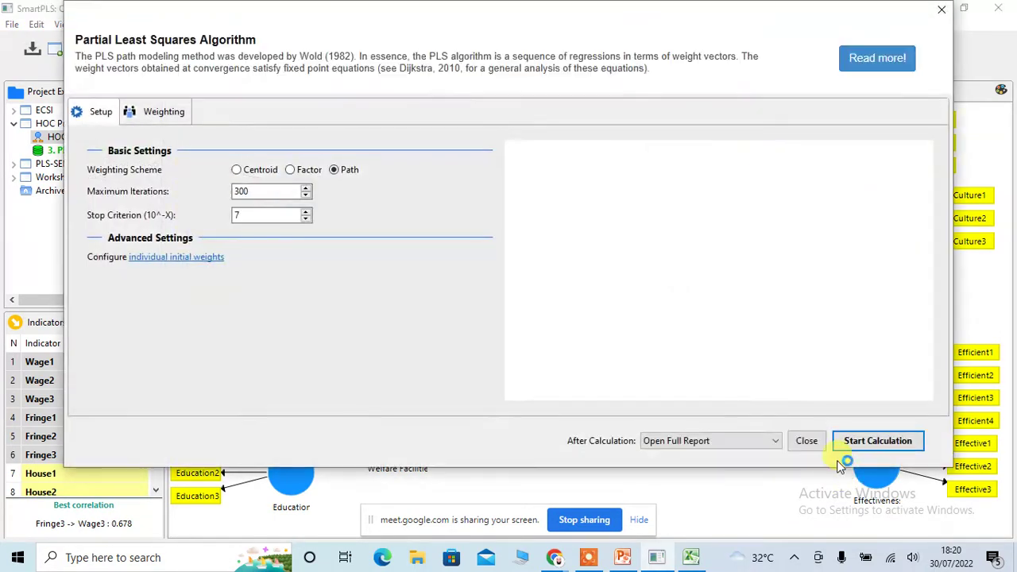
pyautogui.click(883, 445)
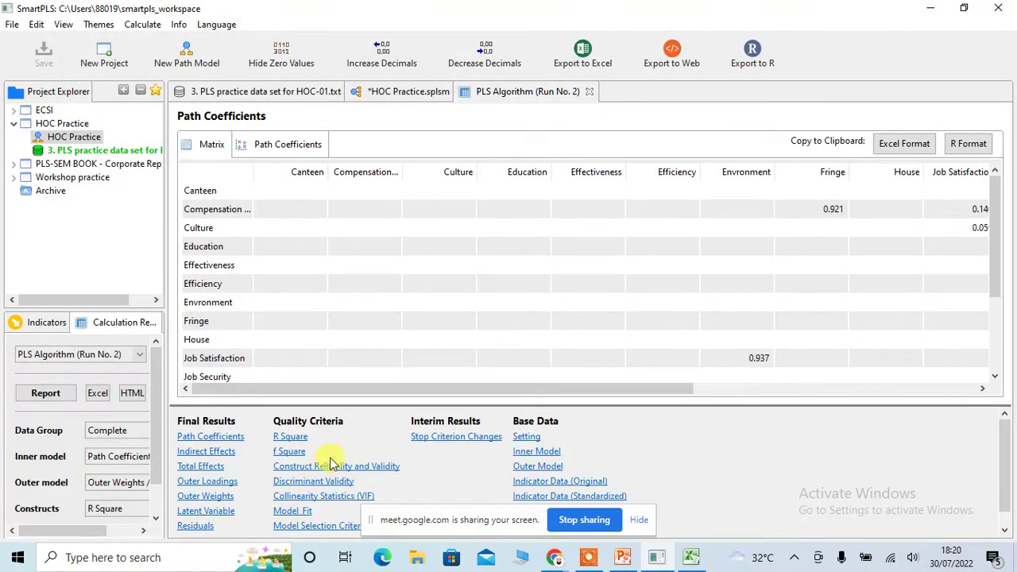
# - Examine the new run's Construct Reliability and Validity matrix, widening the construct name, Composite Reliability and Cronbach's Alpha columns to show full text
pyautogui.click(329, 465)
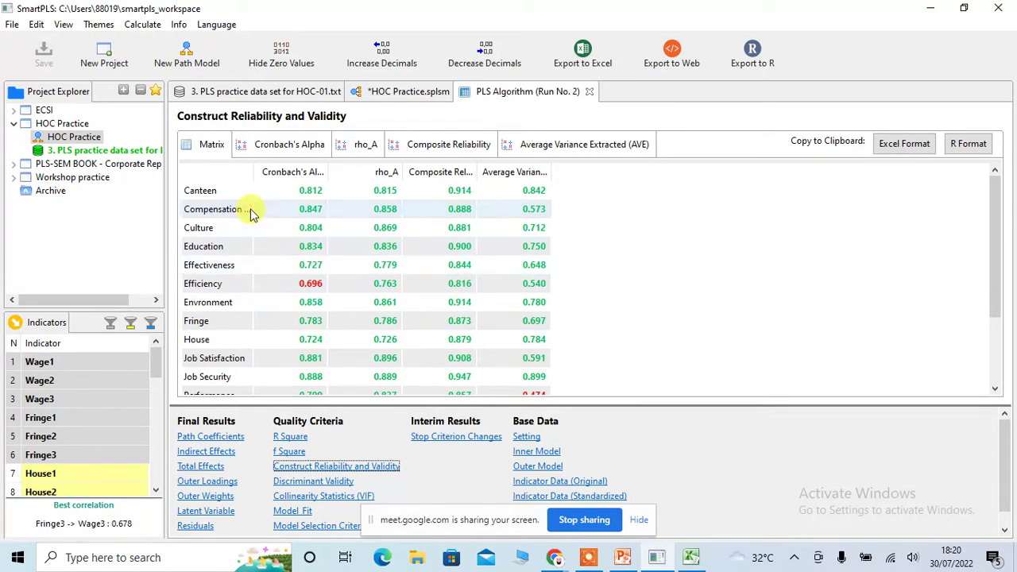
pyautogui.moveTo(251, 172); pyautogui.dragTo(355, 175)
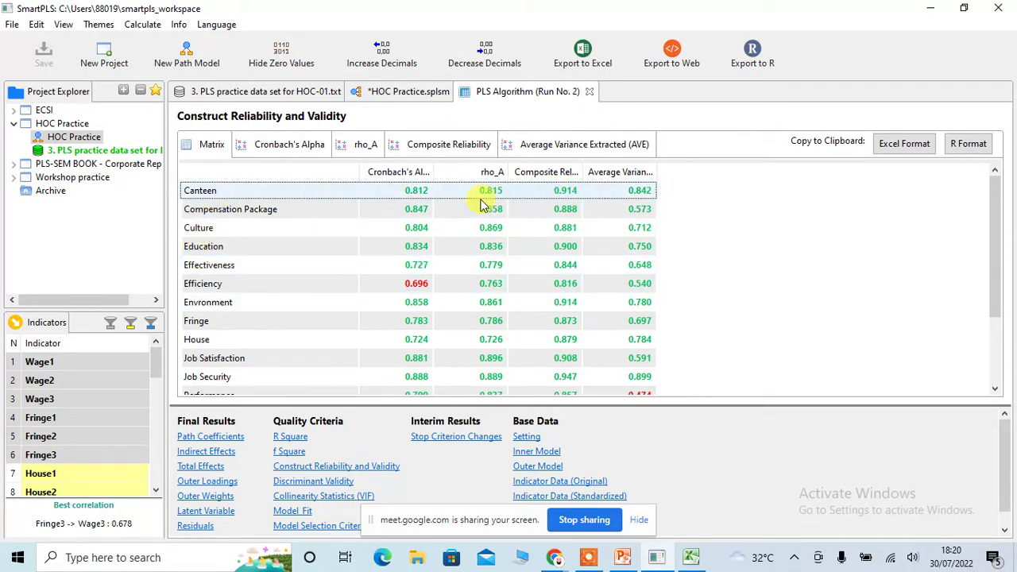
pyautogui.moveTo(583, 172); pyautogui.dragTo(645, 172)
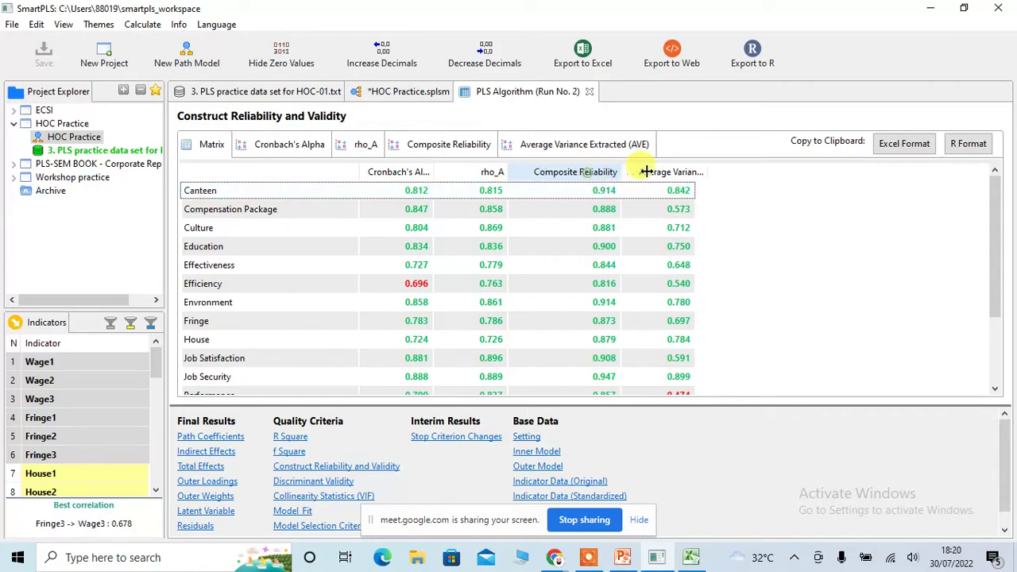
pyautogui.moveTo(435, 168); pyautogui.dragTo(479, 167)
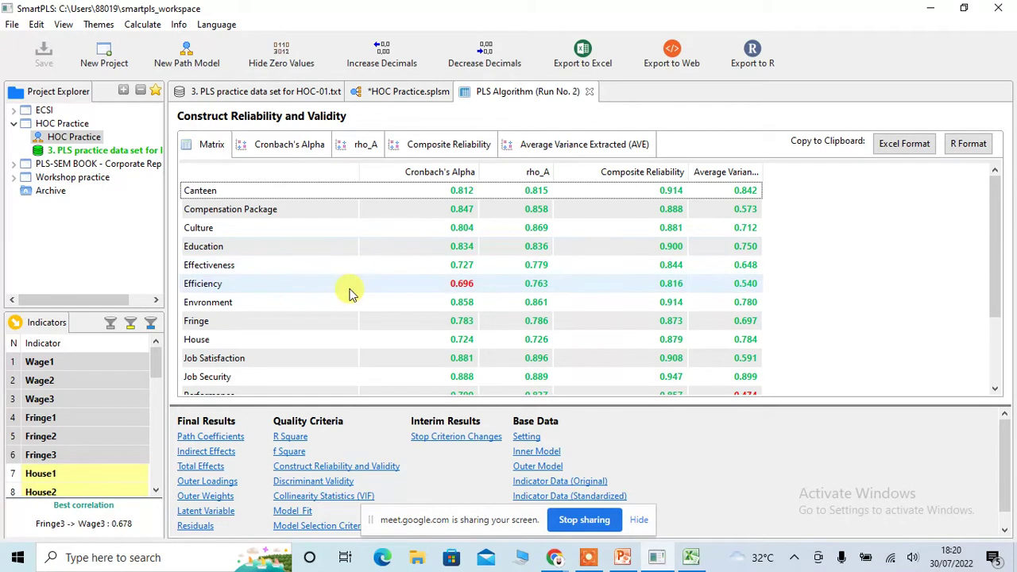
pyautogui.scroll(-3, 353, 293)
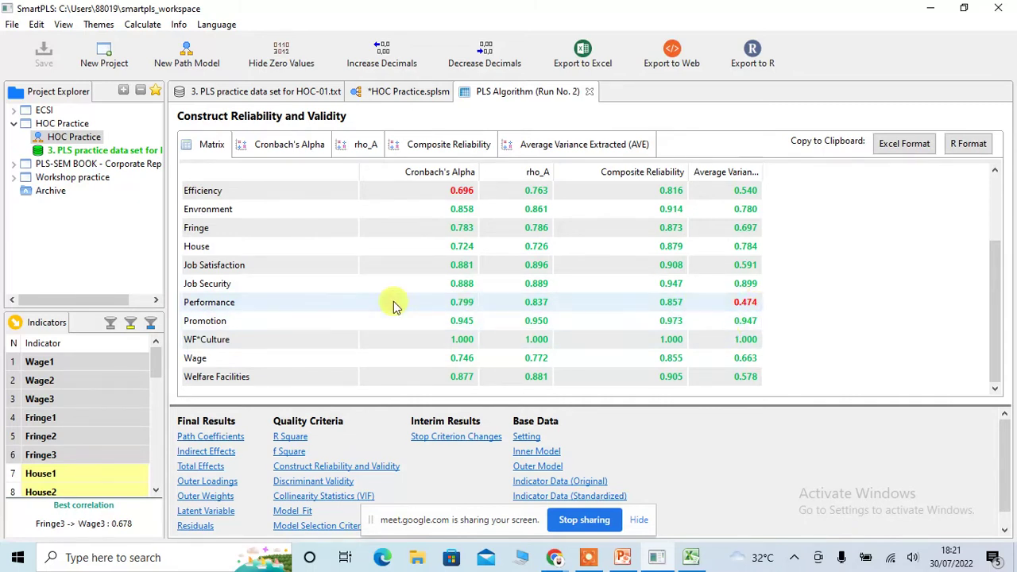
# - Return to the HOC Practice model and inspect the R Square values of Job Satisfaction and Promotion
pyautogui.doubleClick(80, 139)
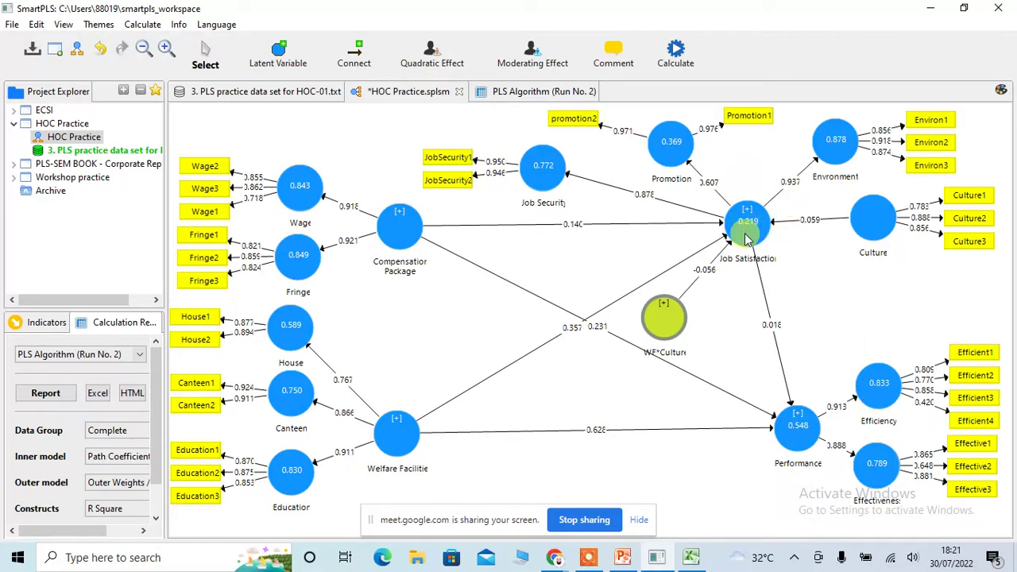
pyautogui.moveTo(745, 241)
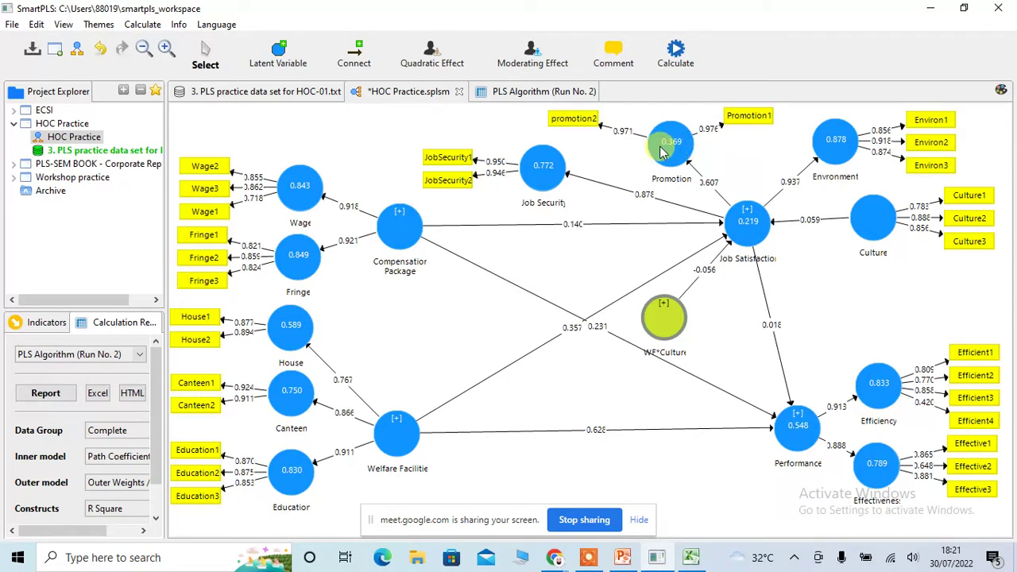
pyautogui.moveTo(679, 160)
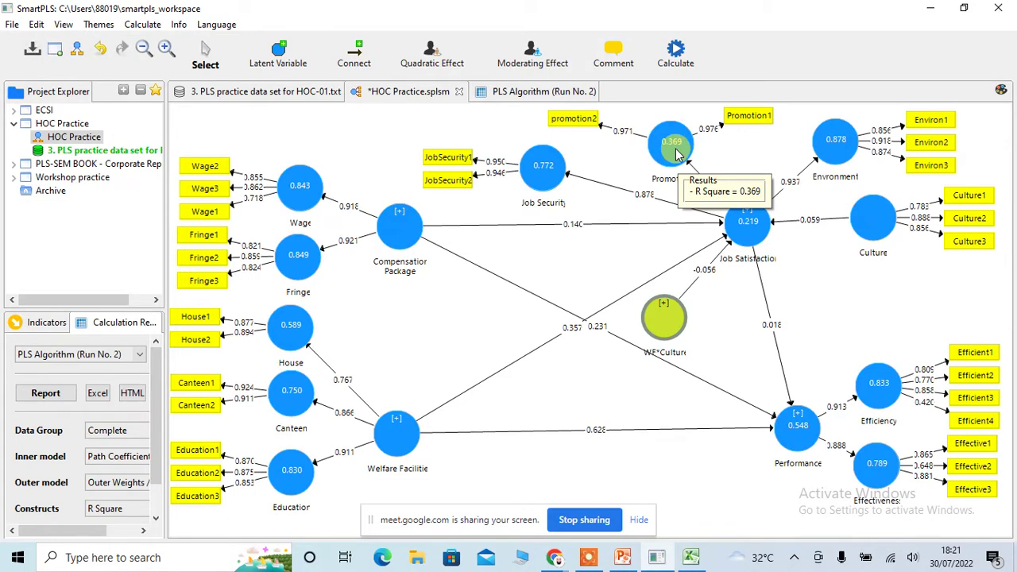
# - Display Average Variance Extracted for the constructs in the model, keeping Outer Weights / Loadings for the outer model
pyautogui.click(121, 485)
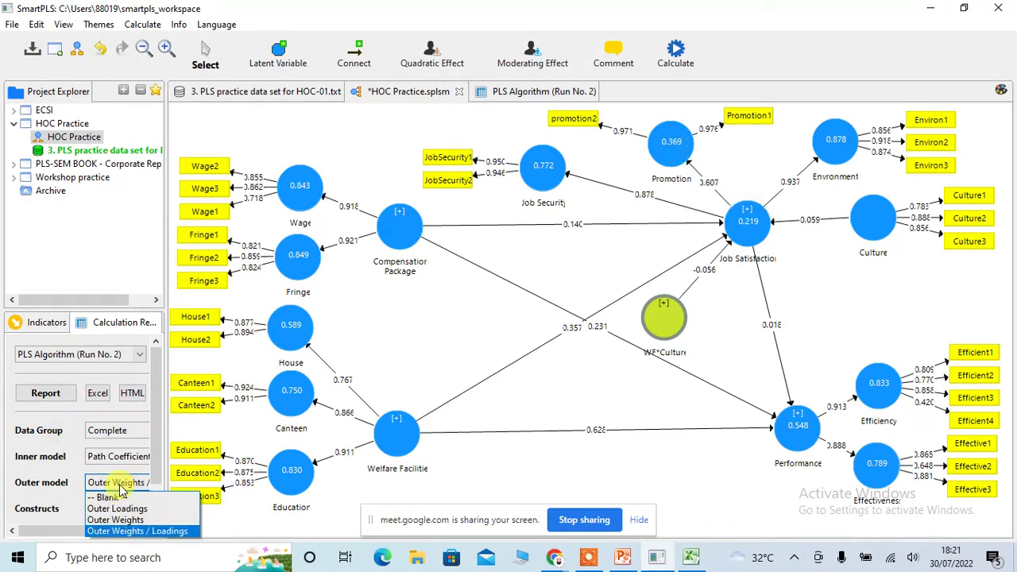
pyautogui.click(68, 516)
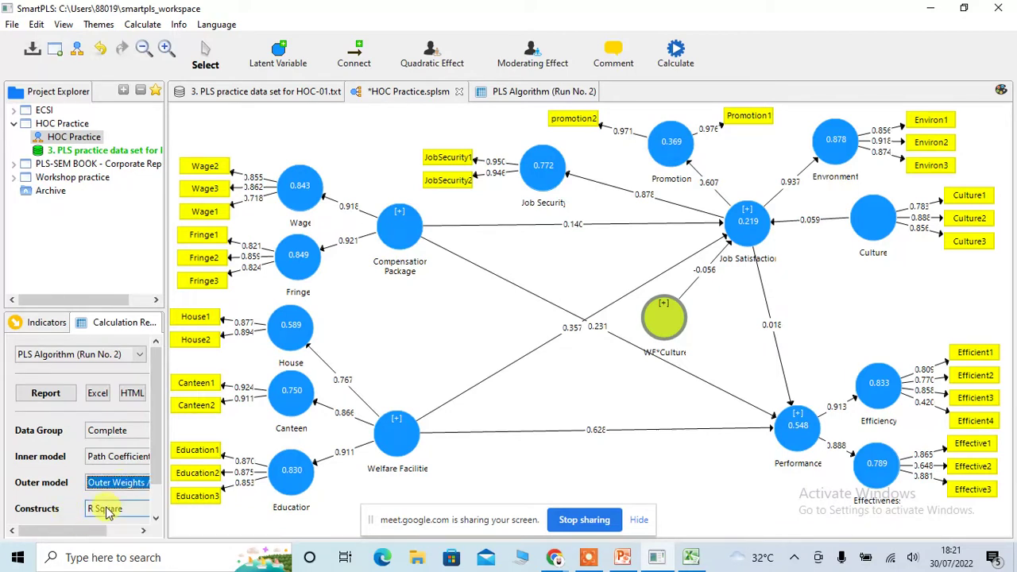
pyautogui.click(91, 508)
pyautogui.click(143, 437)
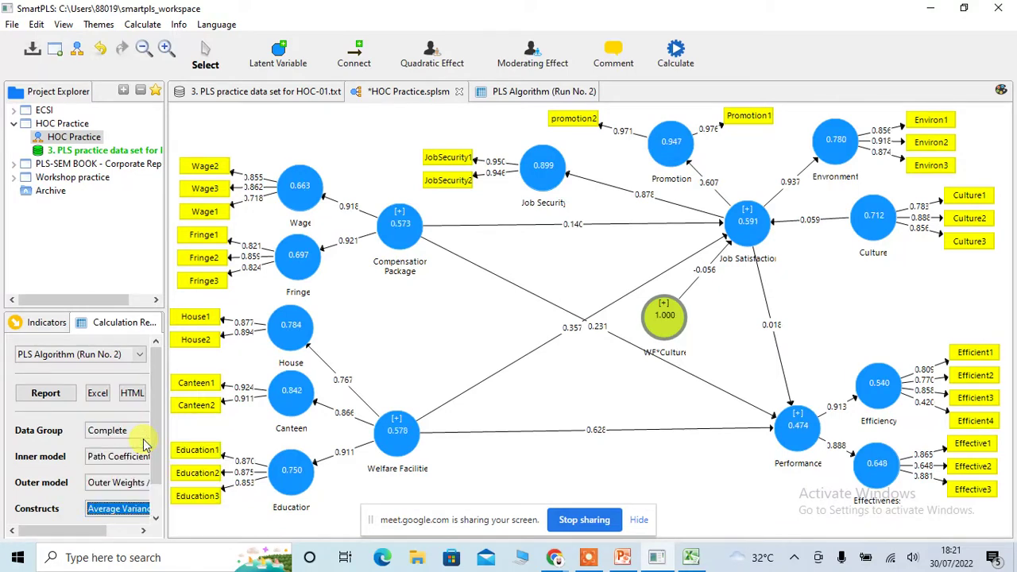
pyautogui.click(613, 404)
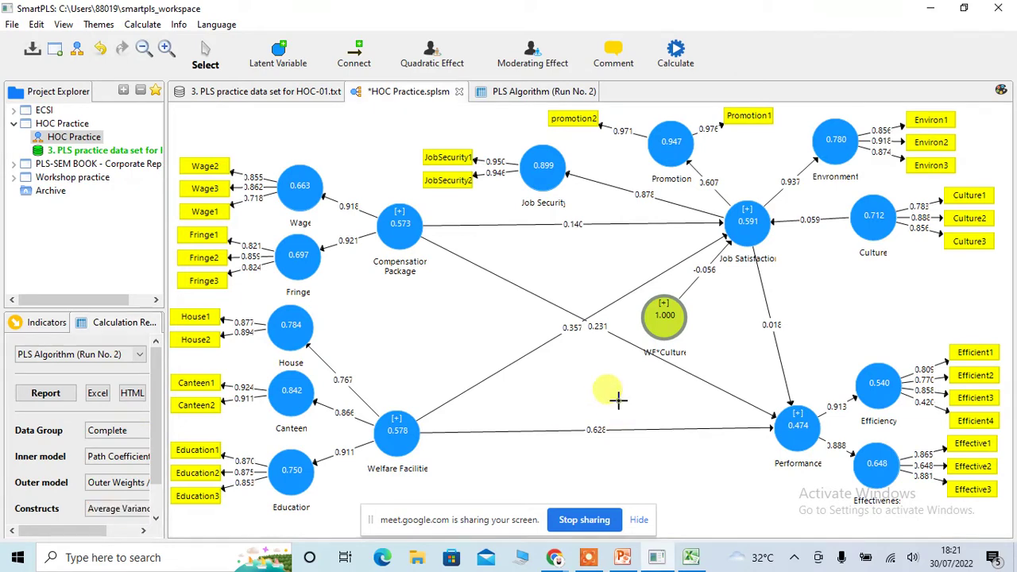
pyautogui.click(670, 330)
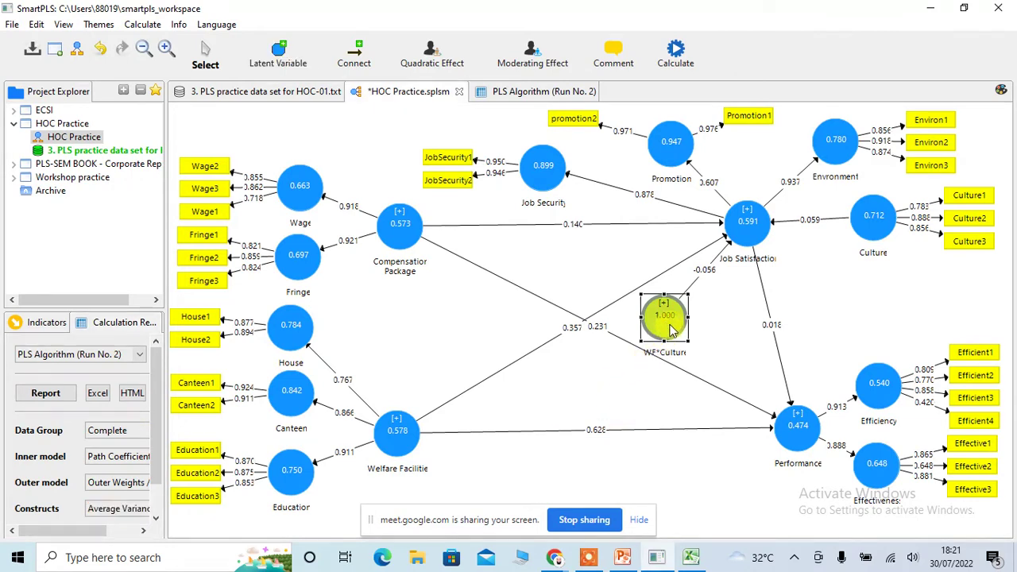
pyautogui.click(717, 351)
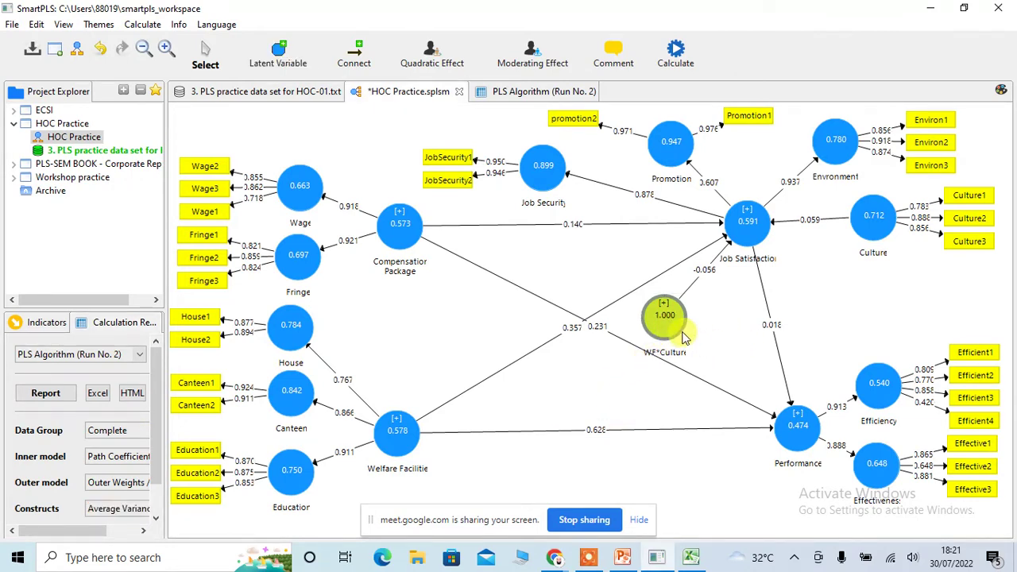
# - Add a Two Stage, Standardized moderating effect on Job Satisfaction with Culture as moderator and Compensation Package as independent variable
pyautogui.rightClick(749, 223)
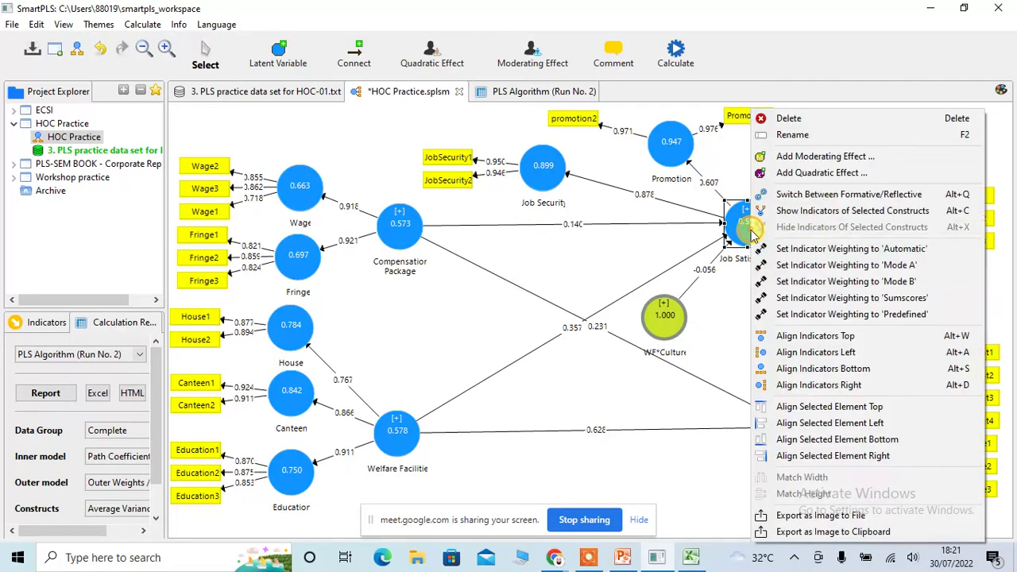
pyautogui.click(810, 158)
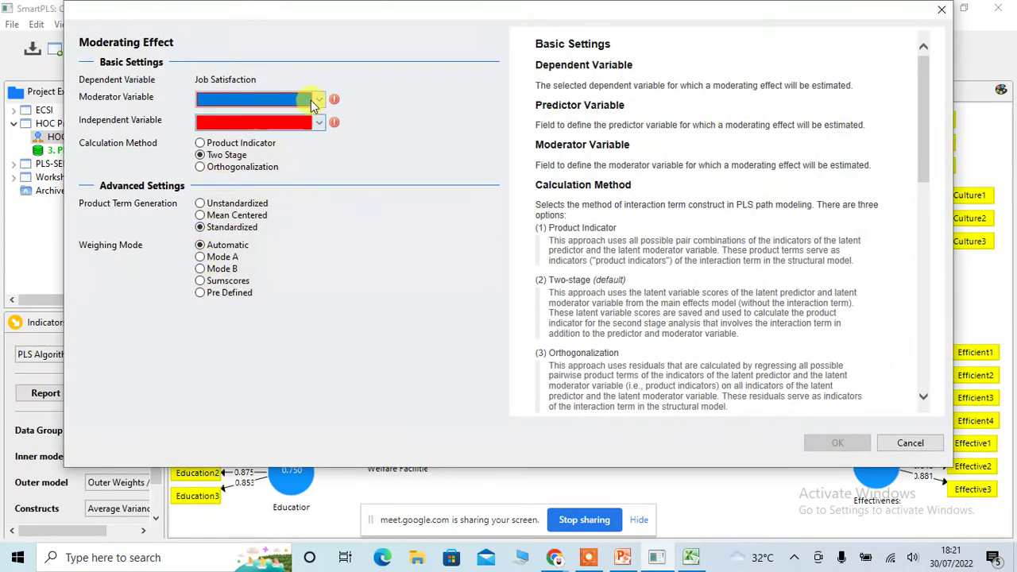
pyautogui.click(320, 99)
pyautogui.click(270, 117)
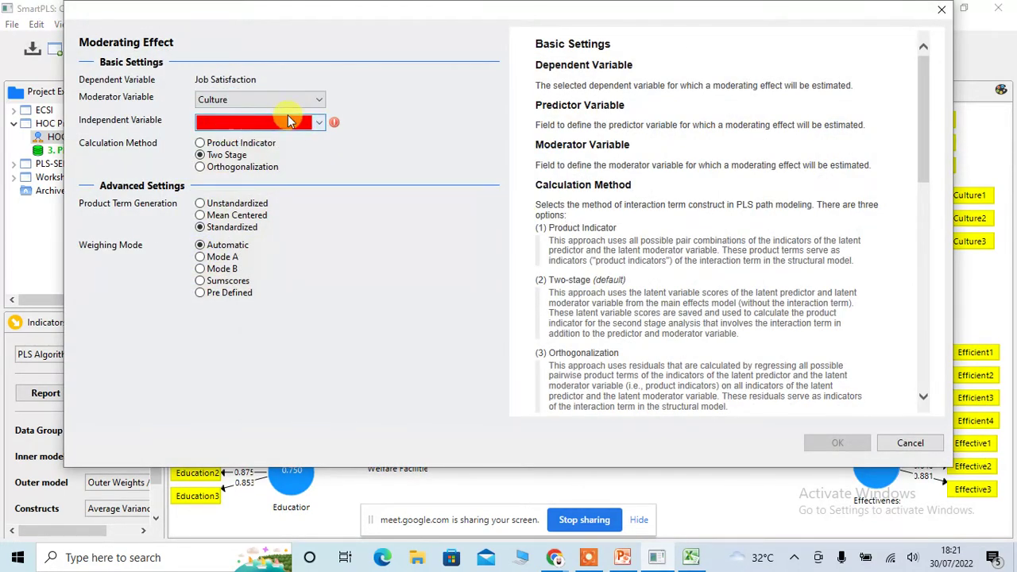
pyautogui.click(286, 121)
pyautogui.click(241, 139)
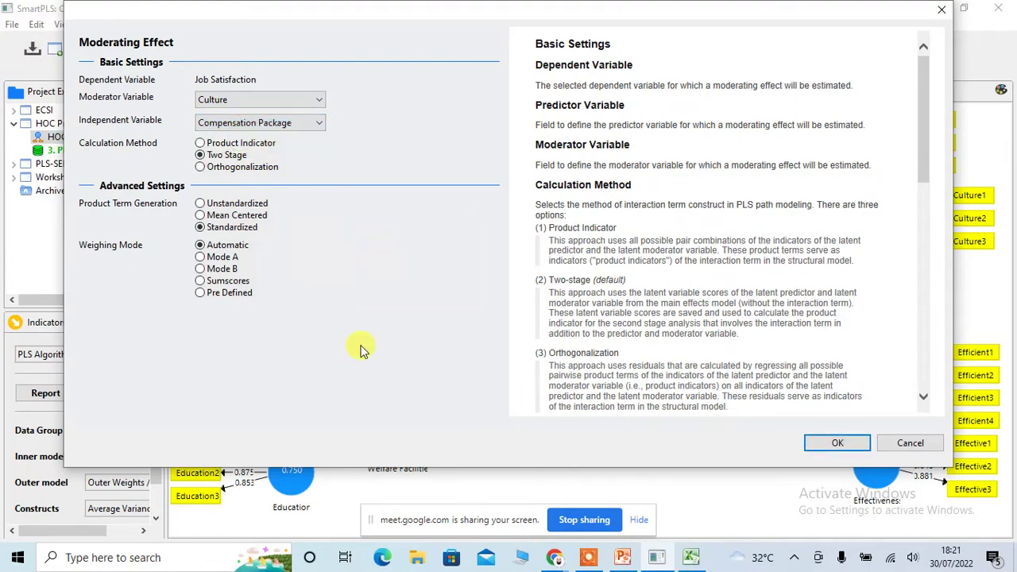
pyautogui.click(837, 443)
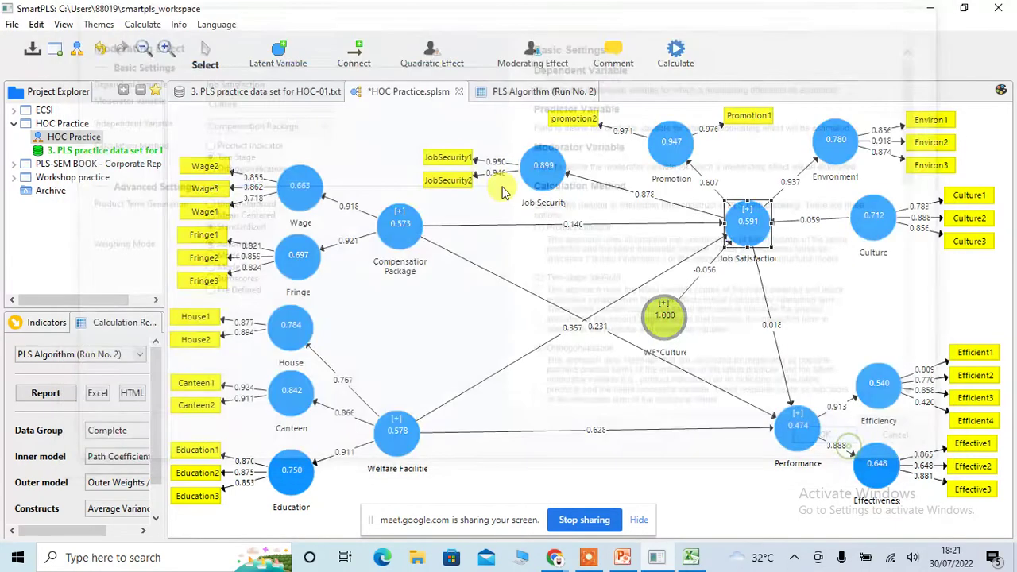
# - Place the new moderating effect between Compensation Package and Job Satisfaction and rename it CP*Culture
pyautogui.moveTo(659, 328); pyautogui.dragTo(580, 262)
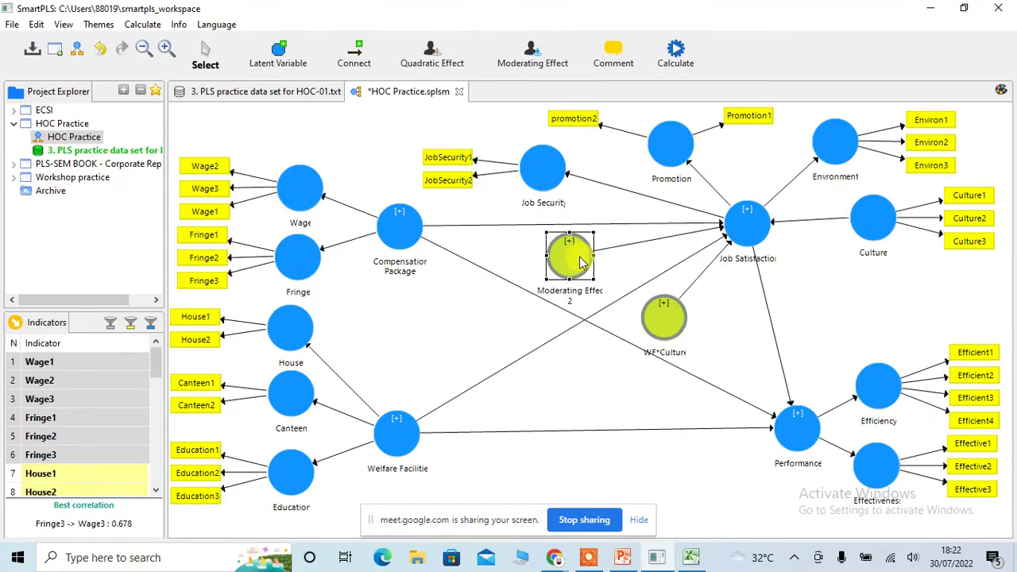
pyautogui.rightClick(580, 263)
pyautogui.click(596, 131)
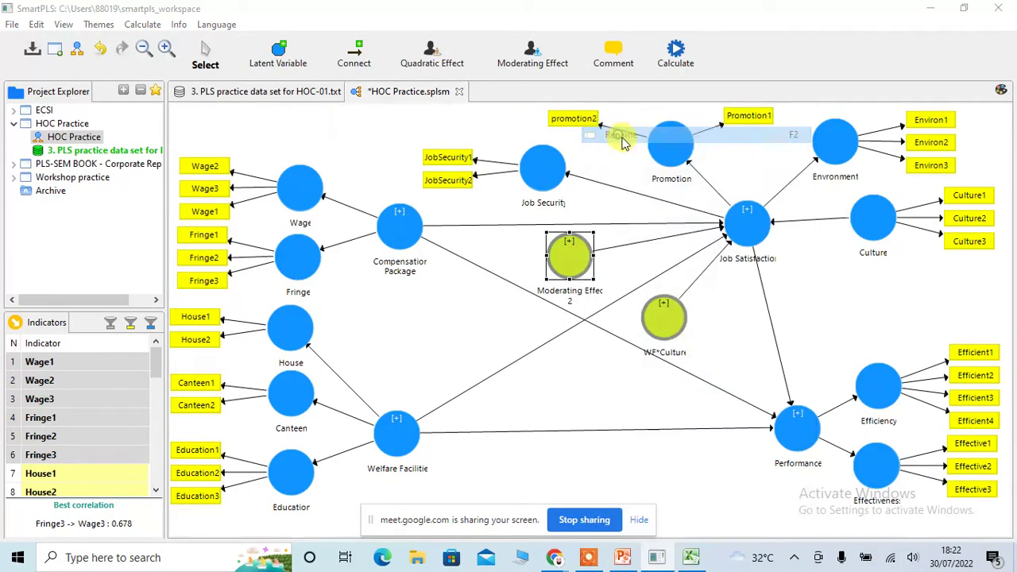
pyautogui.write('CP*Culture')
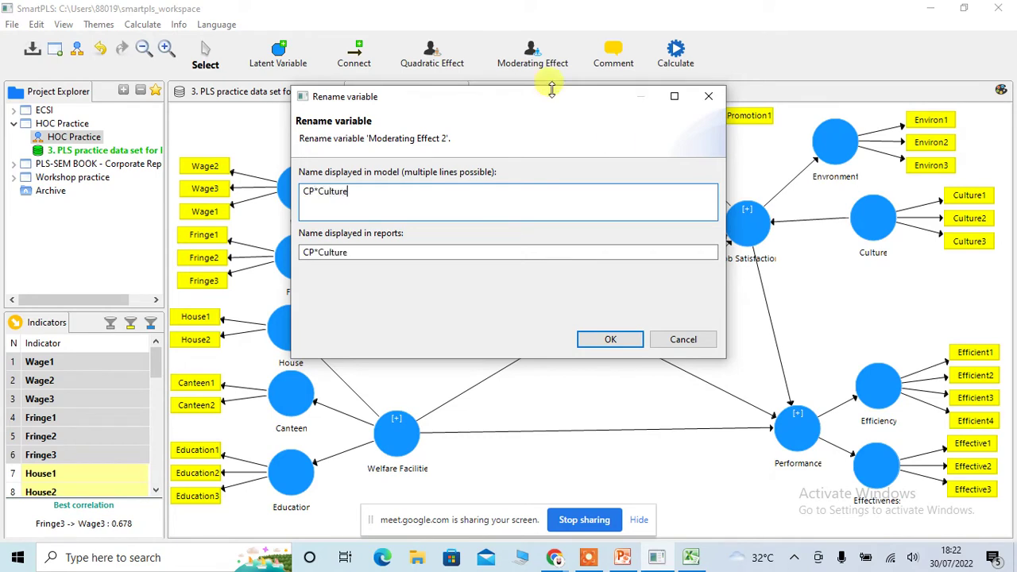
pyautogui.click(606, 340)
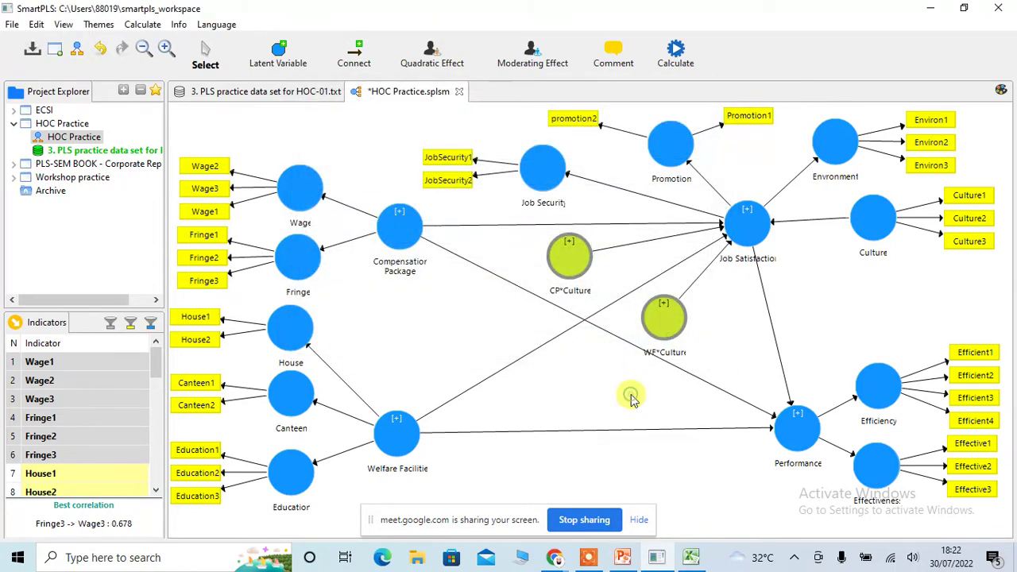
# - Run the PLS Algorithm on the model with both moderating effects, using the Path scheme, 300 iterations and the full report
pyautogui.click(677, 60)
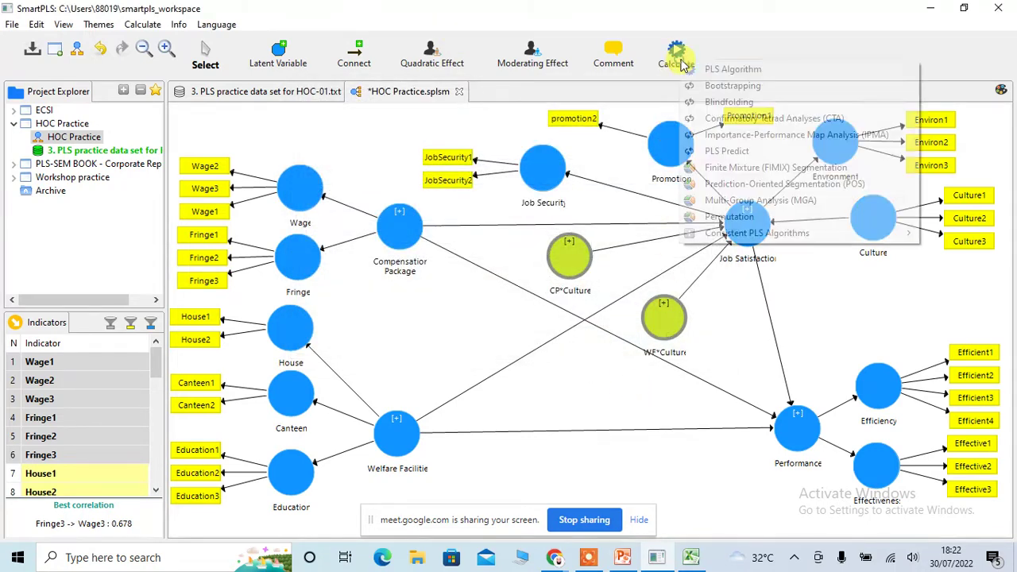
pyautogui.click(729, 73)
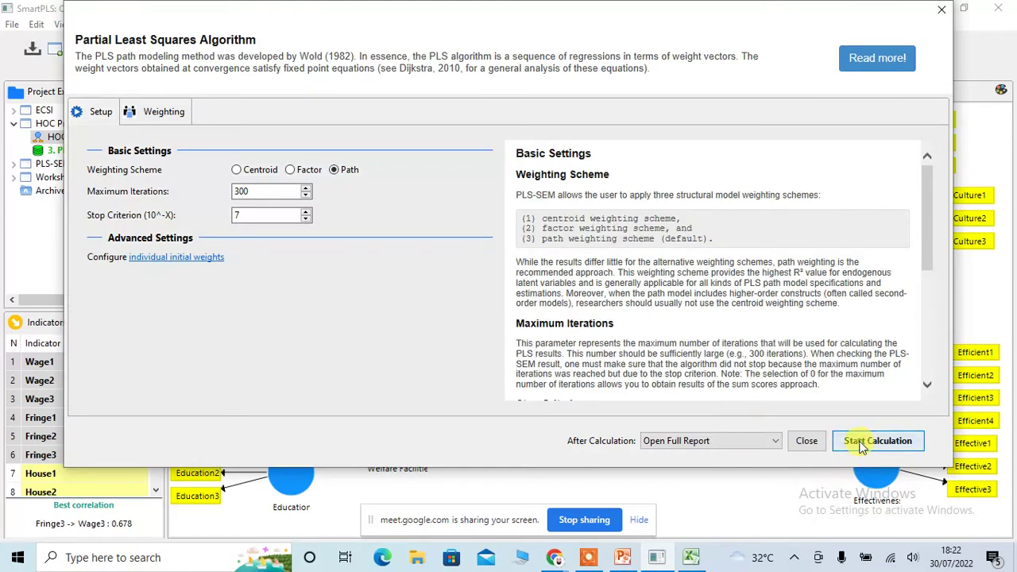
pyautogui.click(862, 443)
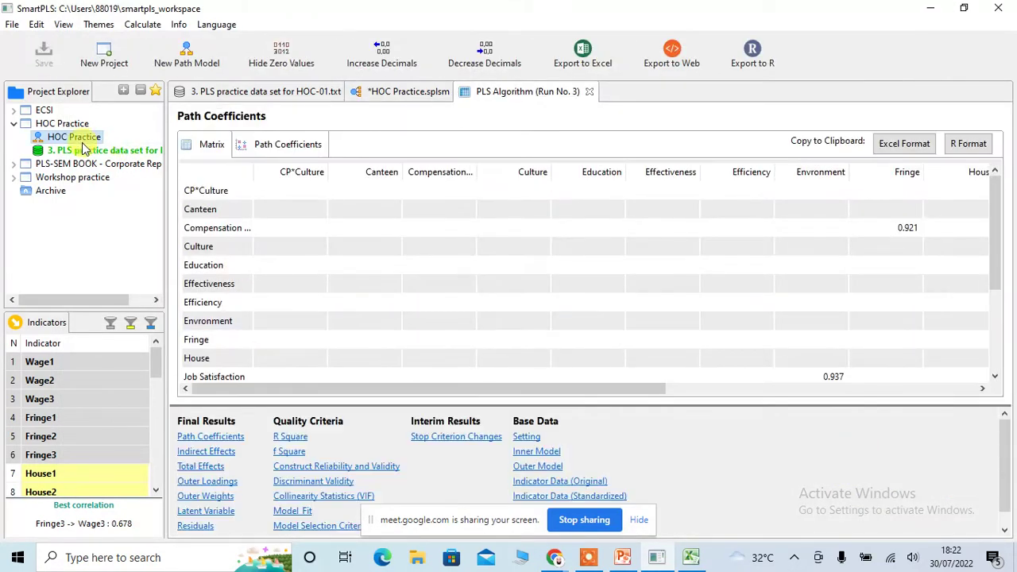
# - Return to the HOC Practice model and move WF*Culture slightly closer to Job Satisfaction
pyautogui.doubleClick(79, 139)
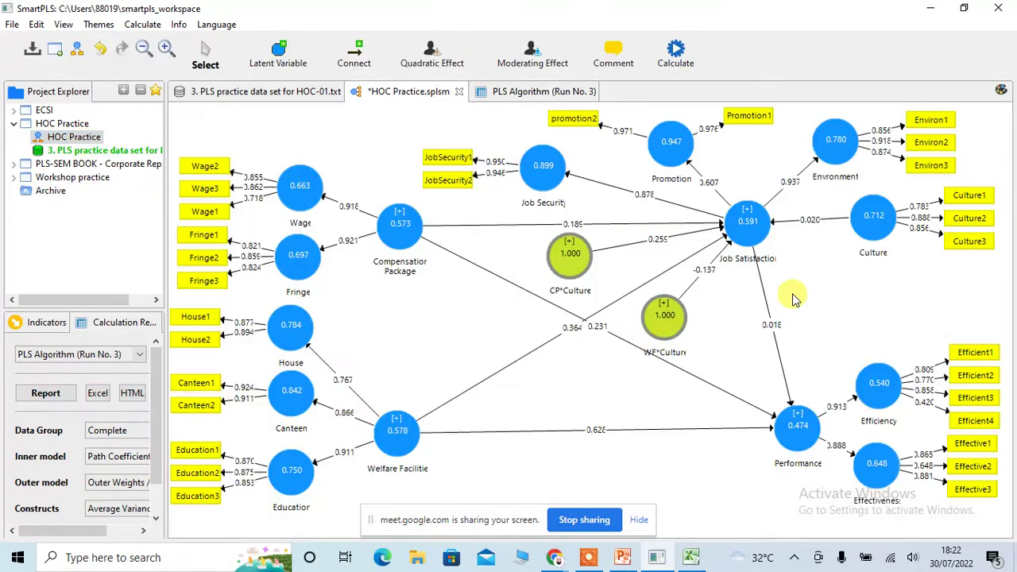
pyautogui.moveTo(665, 319); pyautogui.dragTo(673, 321)
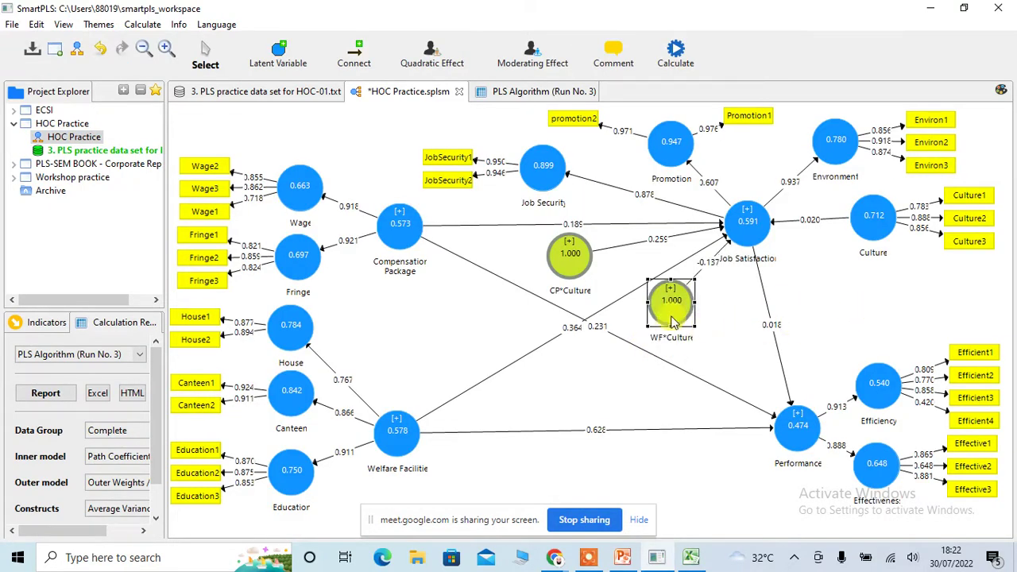
pyautogui.click(797, 328)
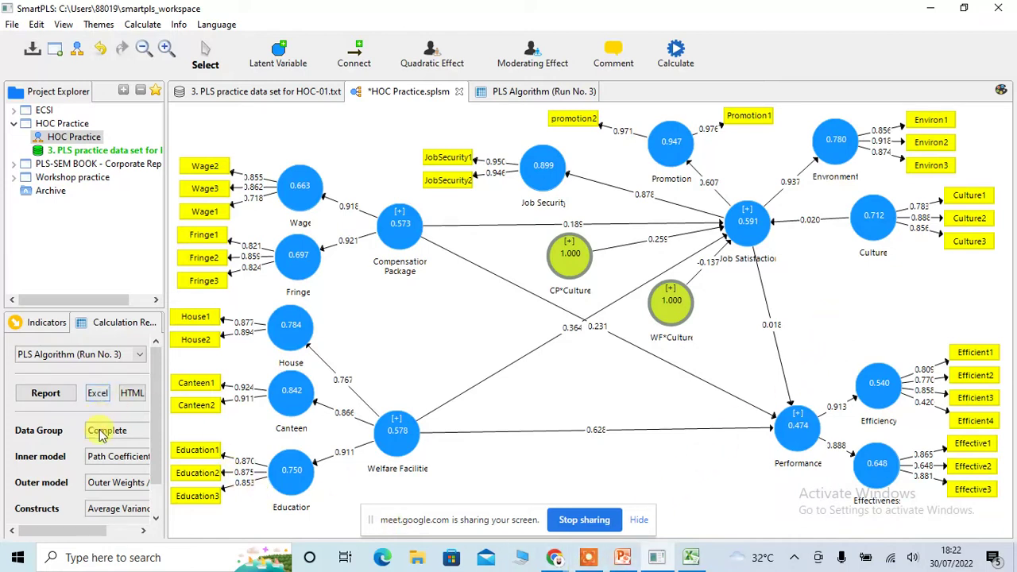
# - Open the latest PLS report and examine the Outer Loadings matrix, including the Effectiveness and Efficiency indicators
pyautogui.click(47, 392)
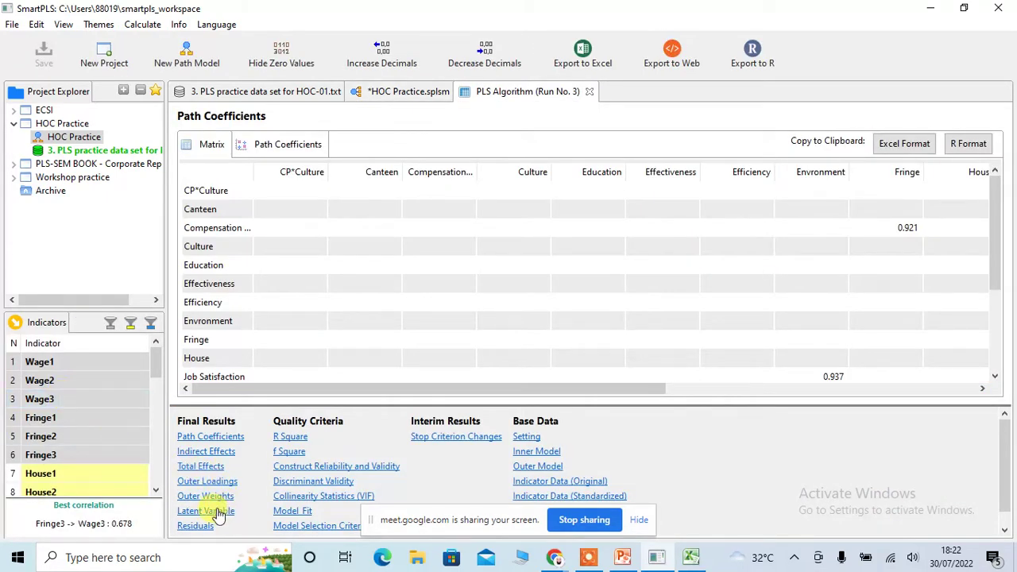
pyautogui.click(215, 482)
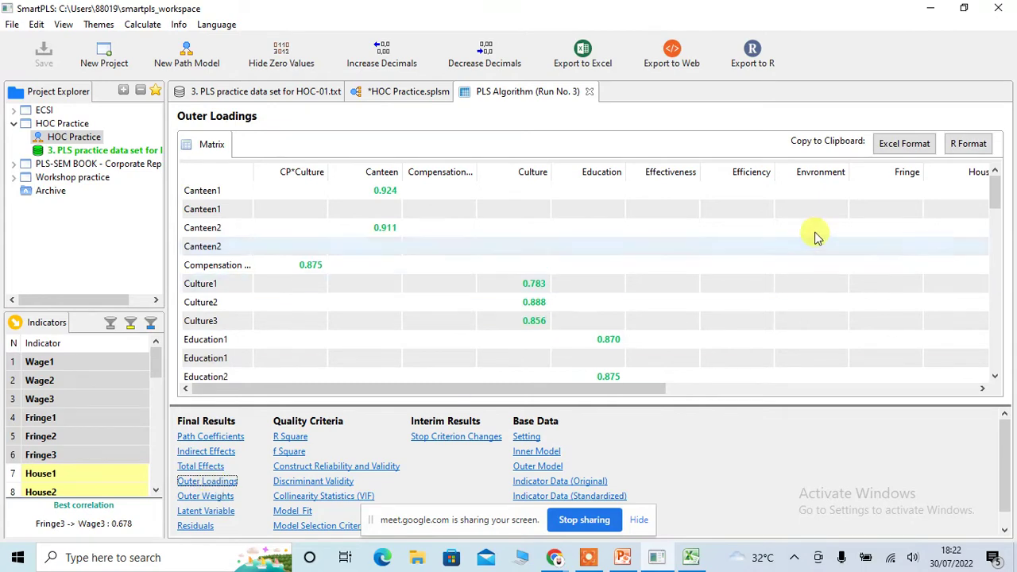
pyautogui.scroll(-5, 798, 277)
pyautogui.scroll(2, 799, 277)
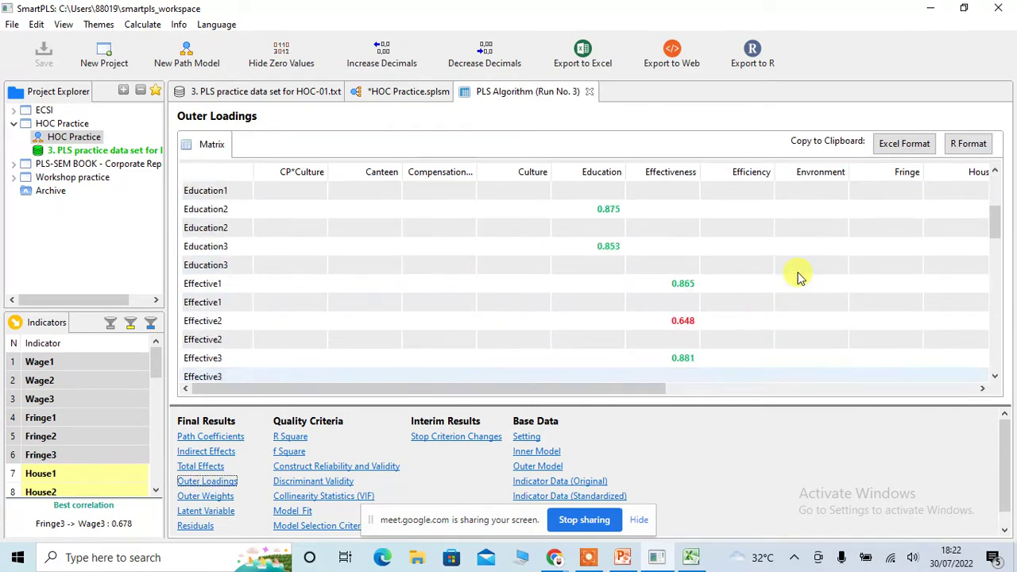
pyautogui.scroll(-1, 798, 277)
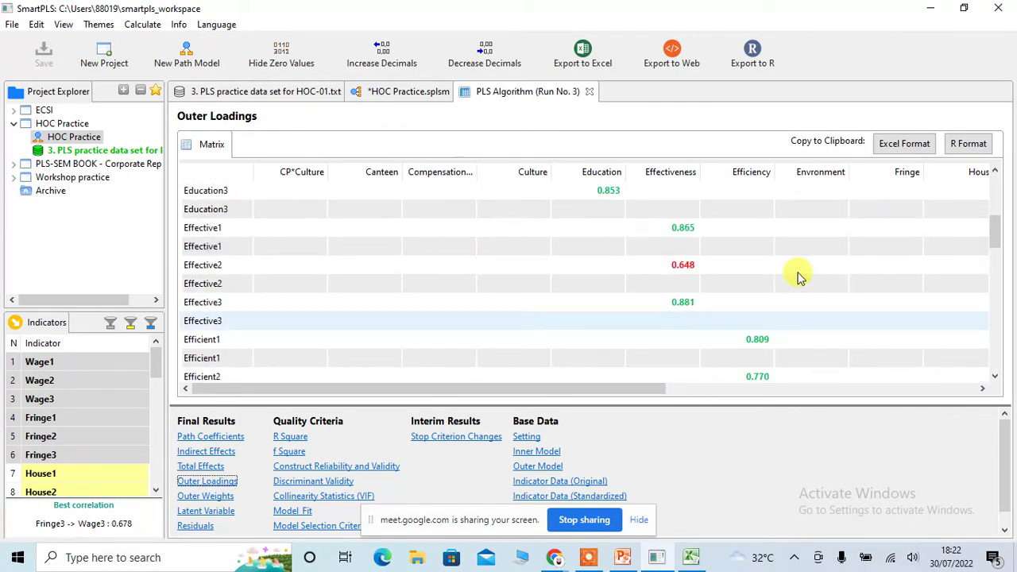
pyautogui.scroll(-4, 798, 277)
pyautogui.scroll(1, 799, 277)
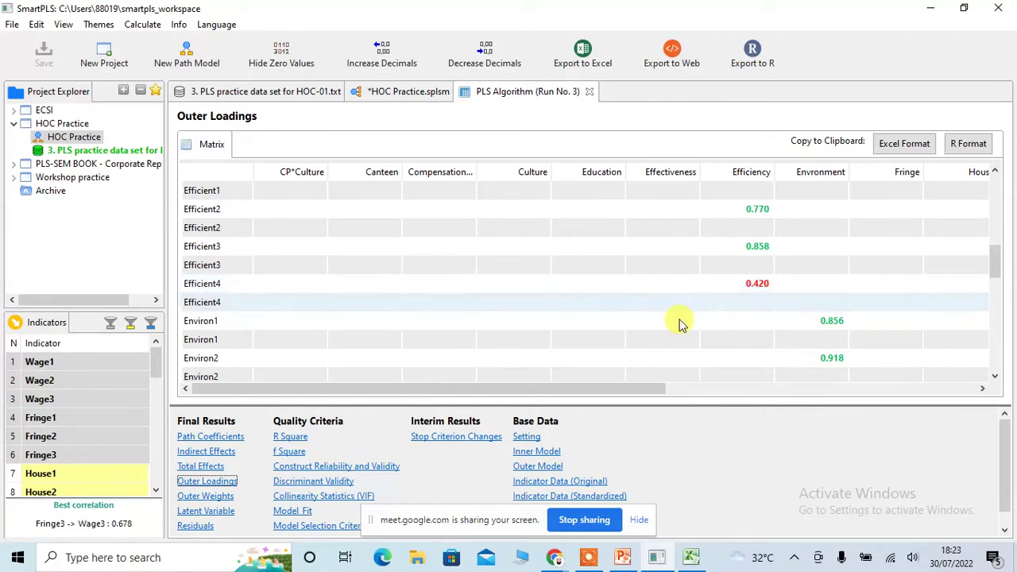
# - Examine the Construct Reliability and Validity matrix across all constructs, from CP*Culture to Welfare Facilities
pyautogui.click(362, 468)
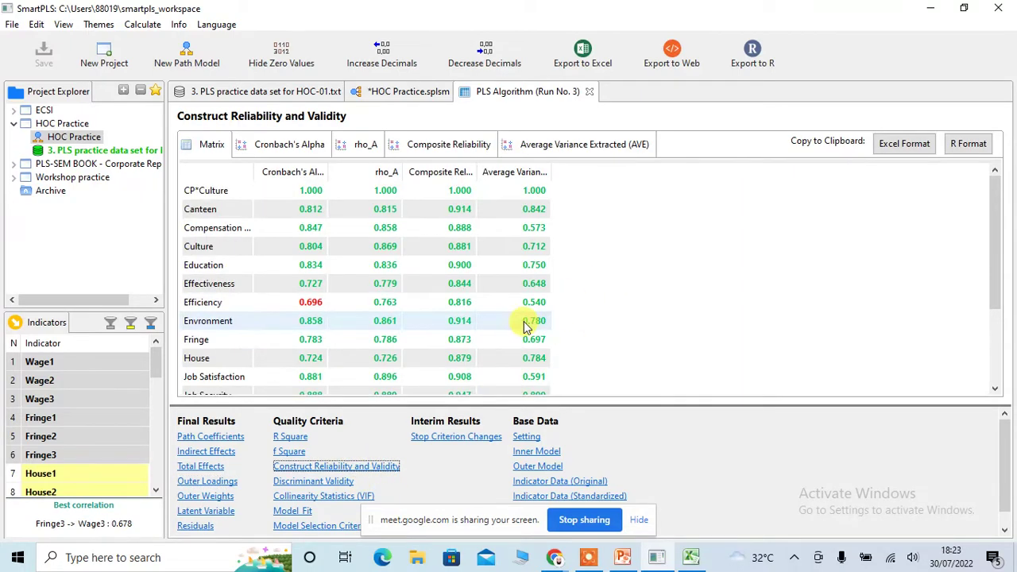
pyautogui.scroll(-2, 533, 318)
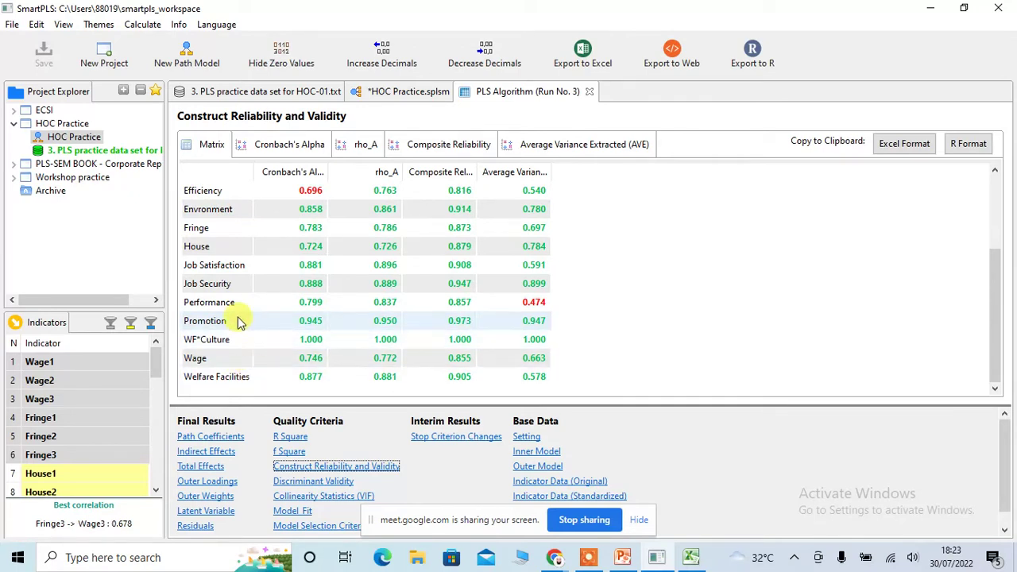
pyautogui.scroll(1, 245, 299)
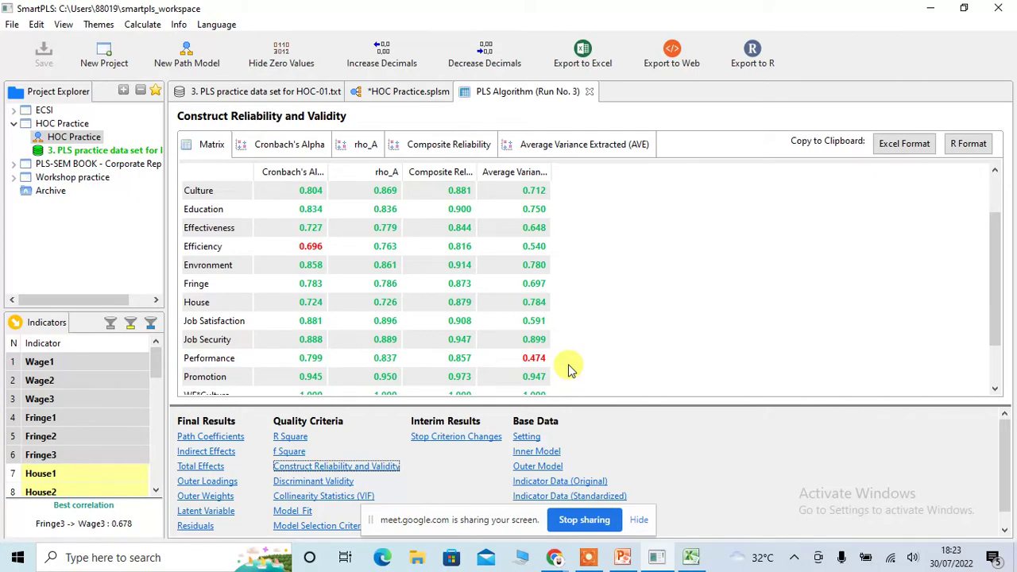
pyautogui.scroll(-1, 572, 367)
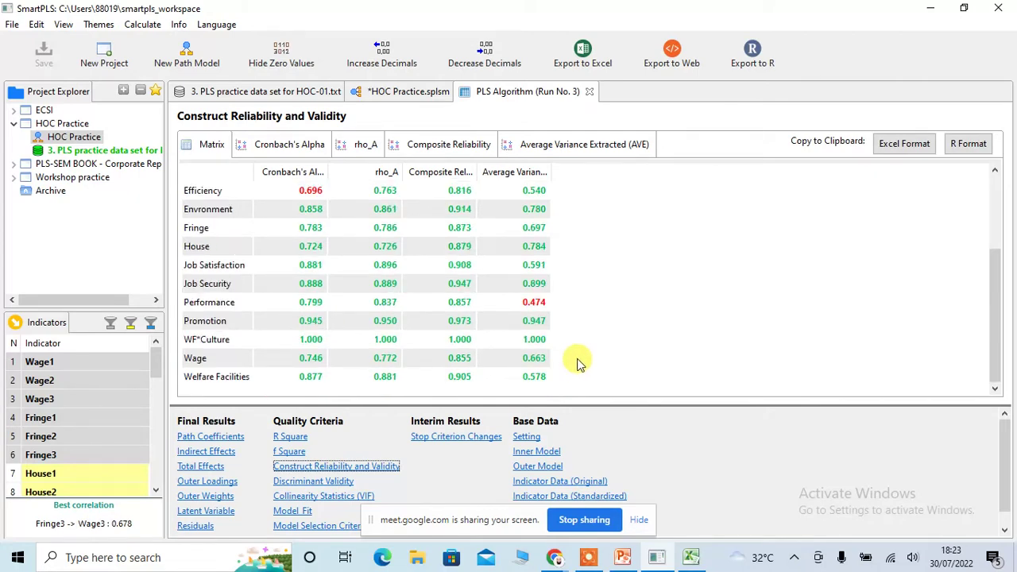
pyautogui.scroll(2, 577, 363)
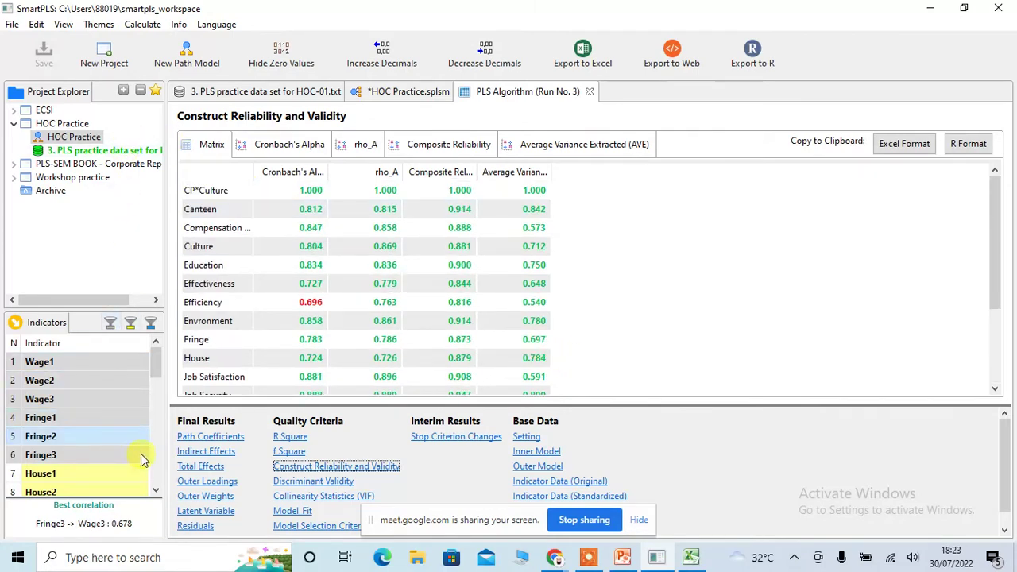
# - Return to the HOC Practice model, inspect Performance's Average Variance Extracted, and select Efficiency's Efficient4 indicator
pyautogui.doubleClick(89, 139)
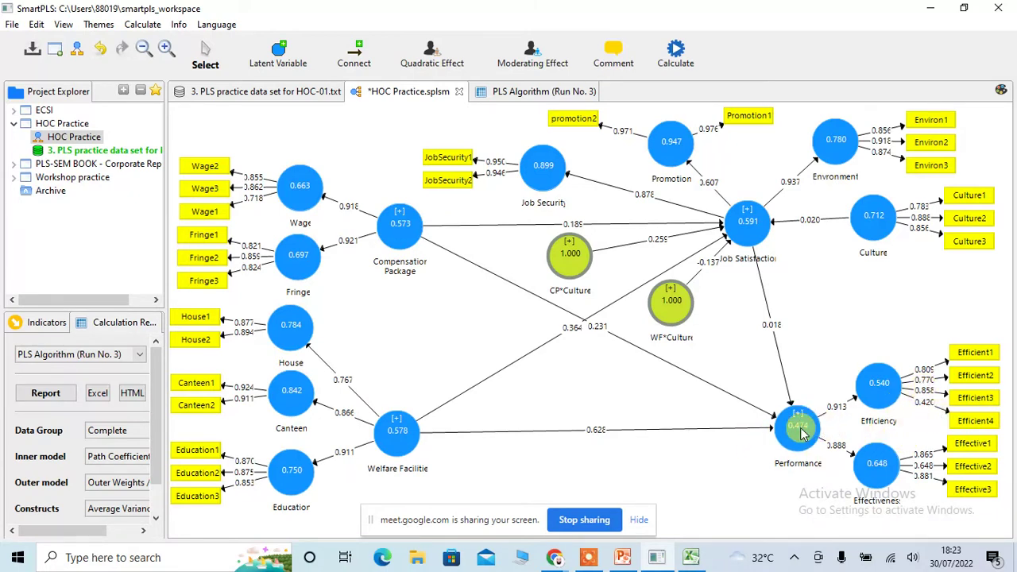
pyautogui.moveTo(800, 428)
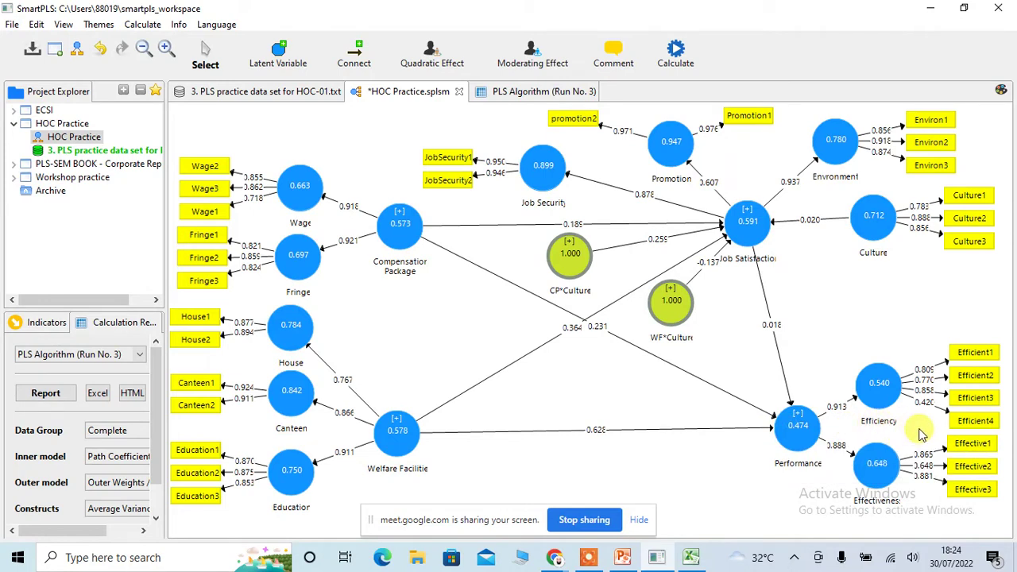
pyautogui.click(974, 425)
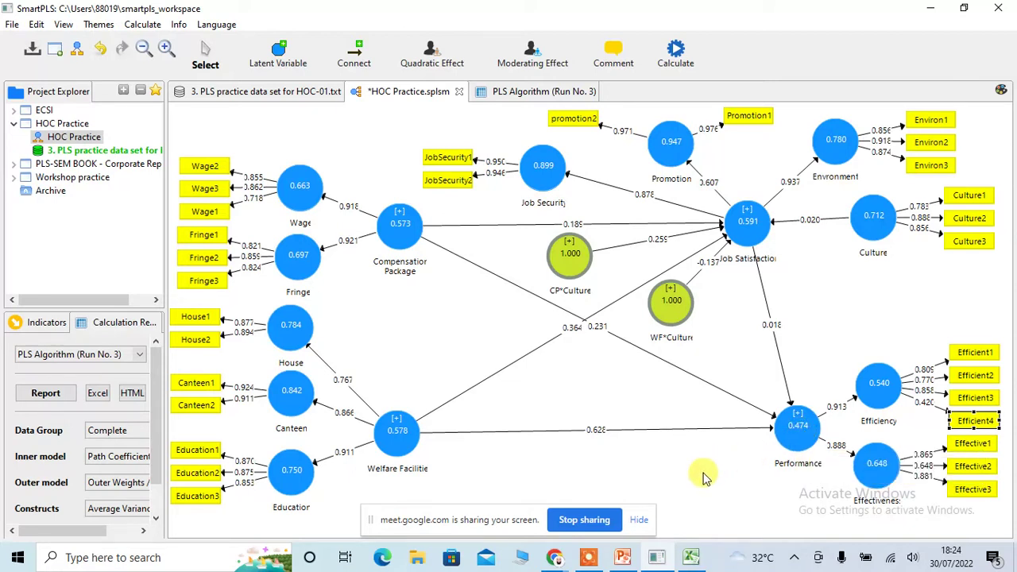
pyautogui.click(977, 426)
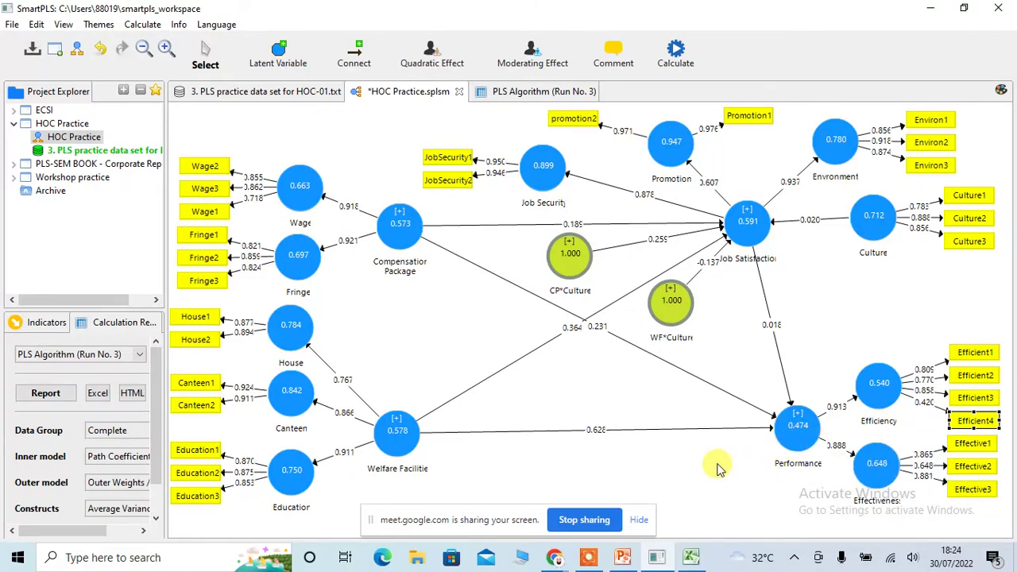
# - Delete the Efficient4 indicator from Efficiency, then show Performance's indicators and delete its Efficient4 as well
pyautogui.rightClick(975, 428)
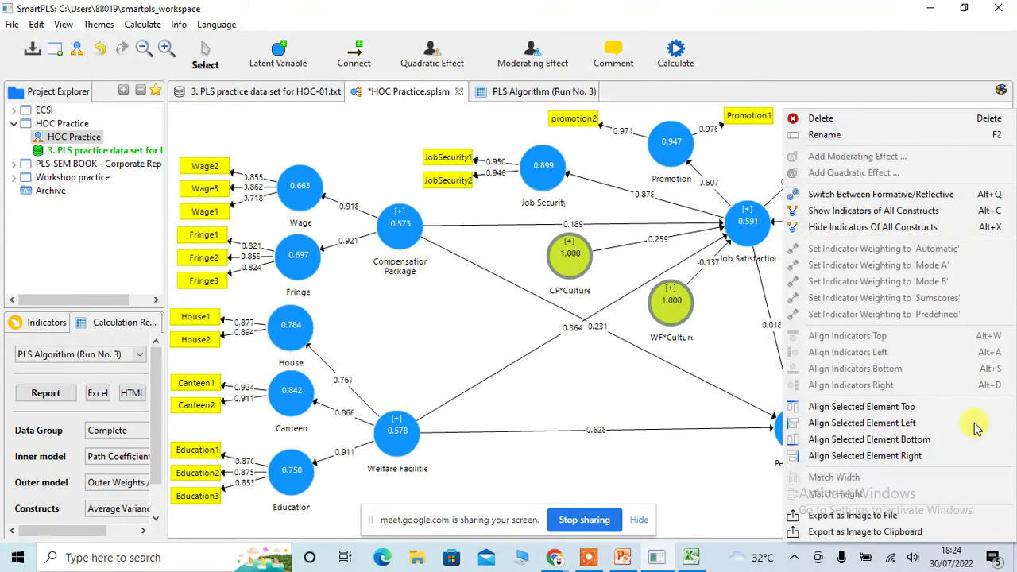
pyautogui.click(818, 118)
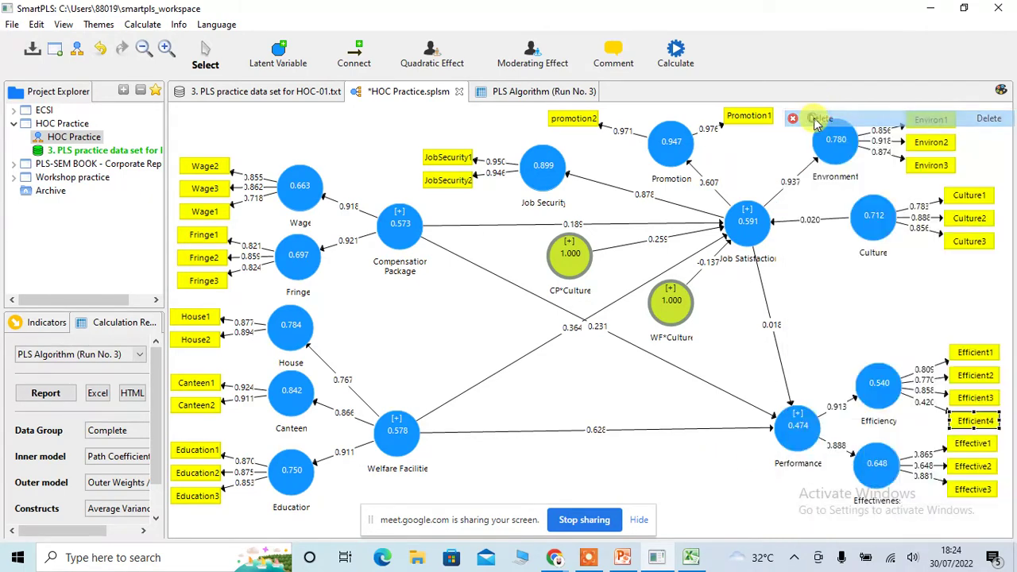
pyautogui.click(801, 428)
pyautogui.rightClick(801, 428)
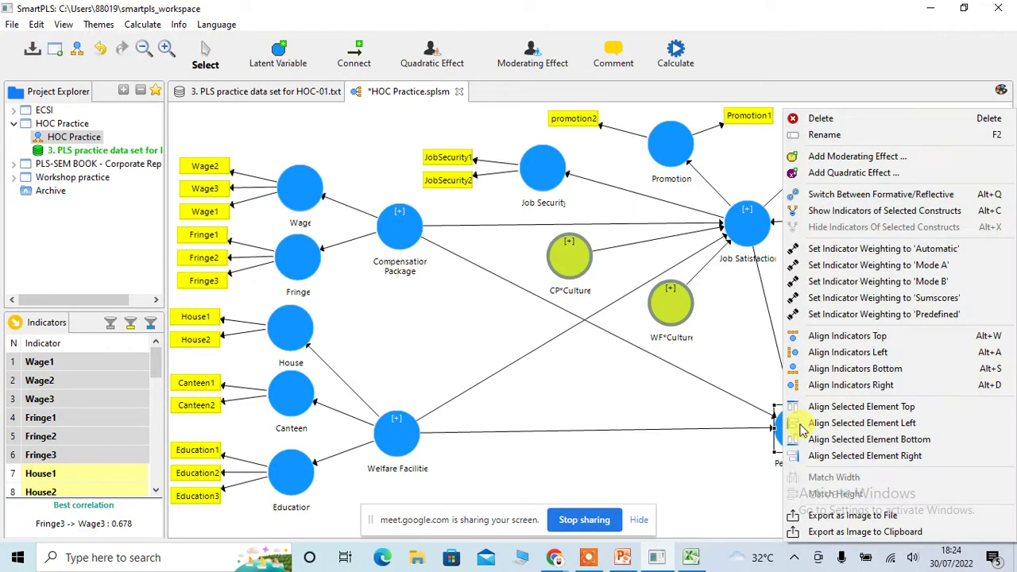
pyautogui.click(851, 211)
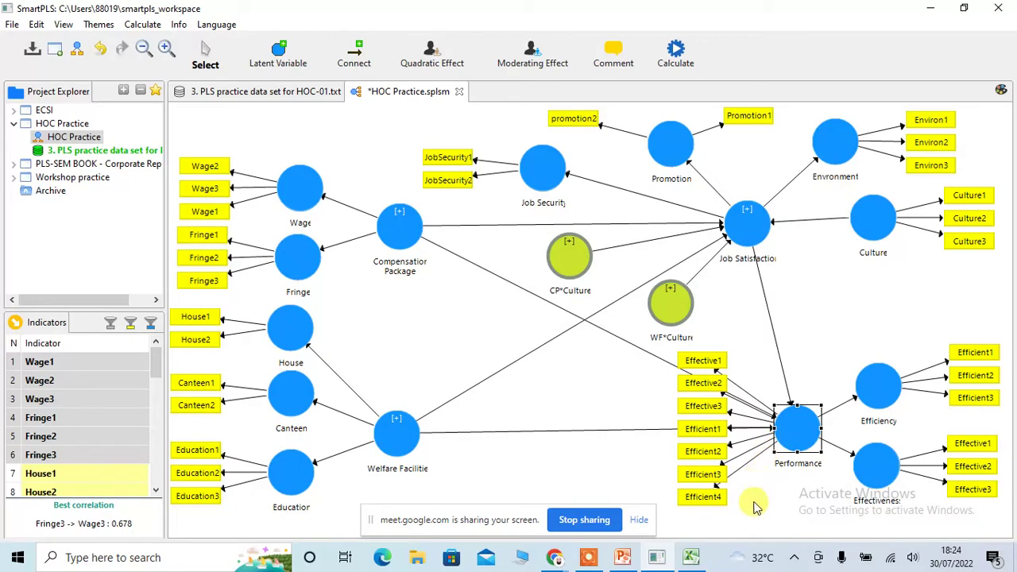
pyautogui.click(717, 499)
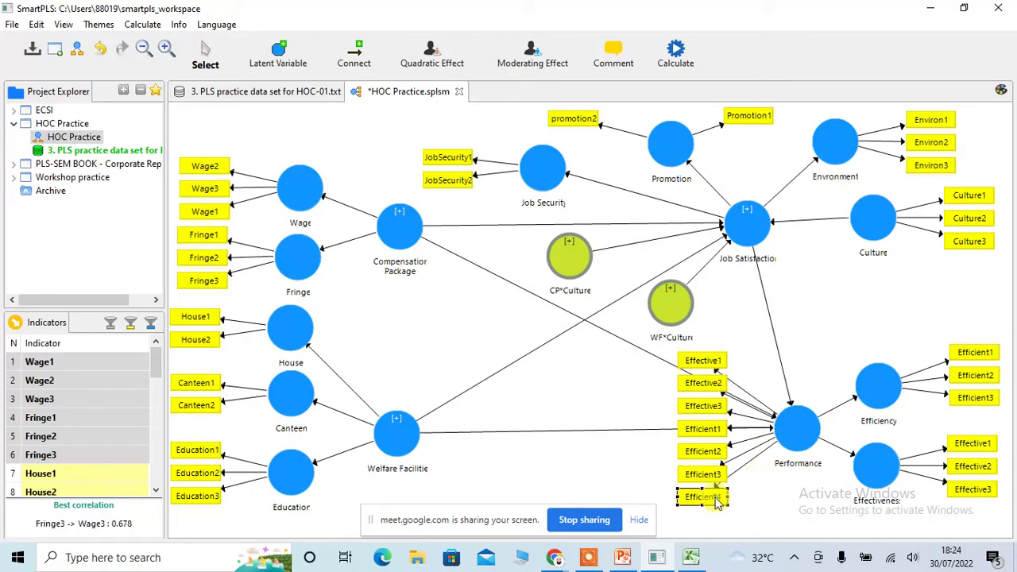
pyautogui.rightClick(717, 500)
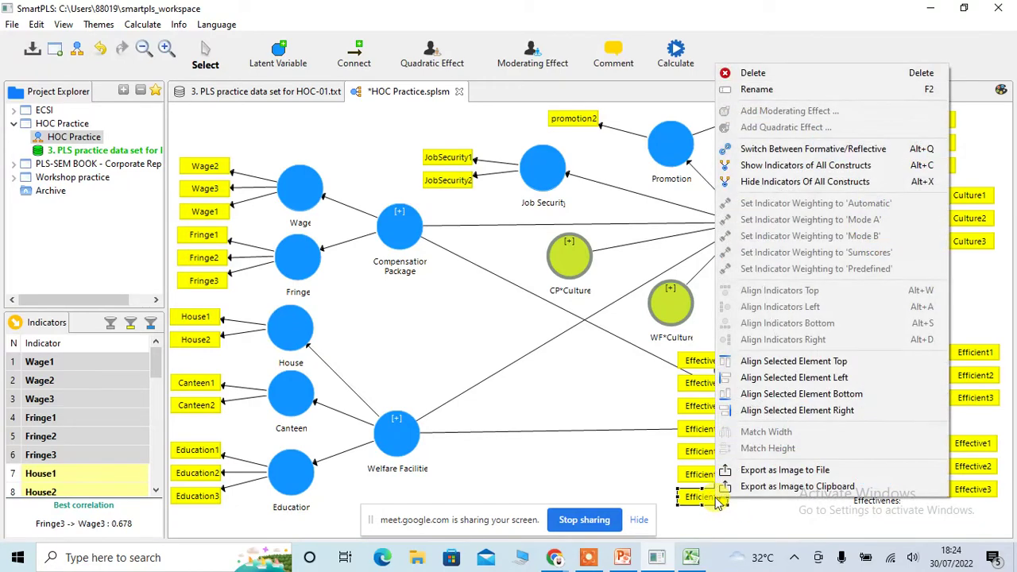
pyautogui.click(757, 74)
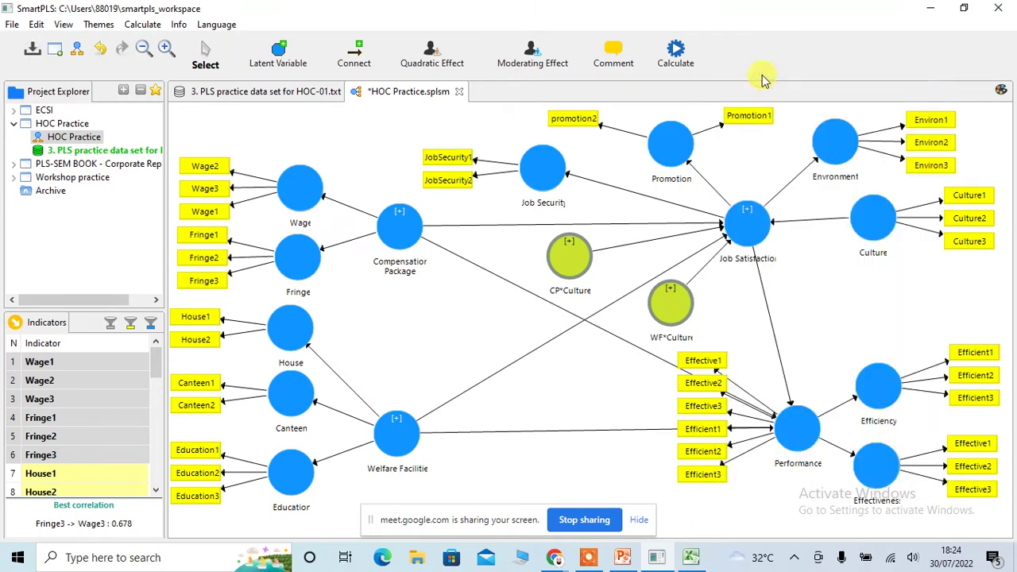
# - Hide the indicators of the Performance construct and clear the selection
pyautogui.rightClick(790, 425)
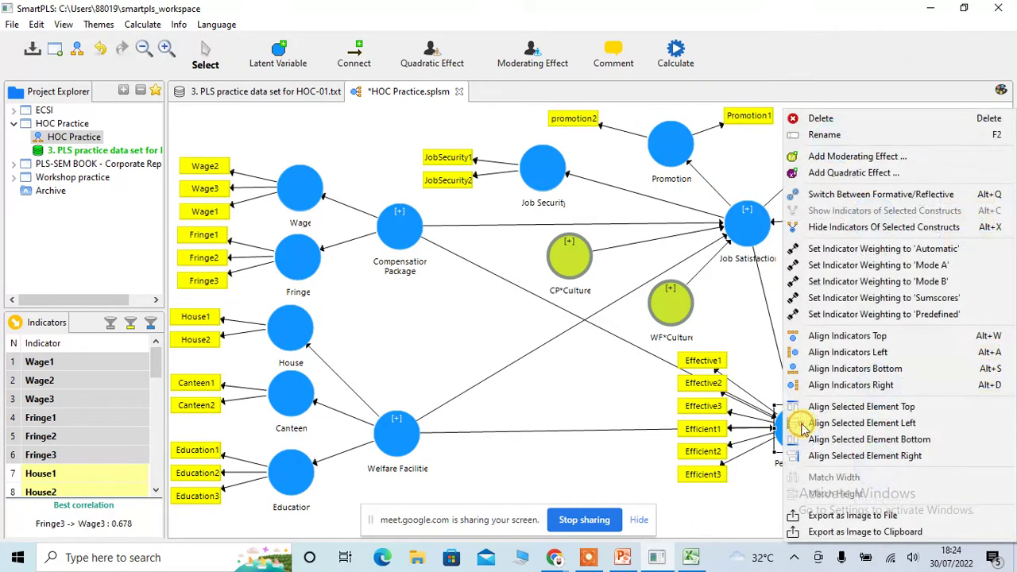
pyautogui.click(834, 228)
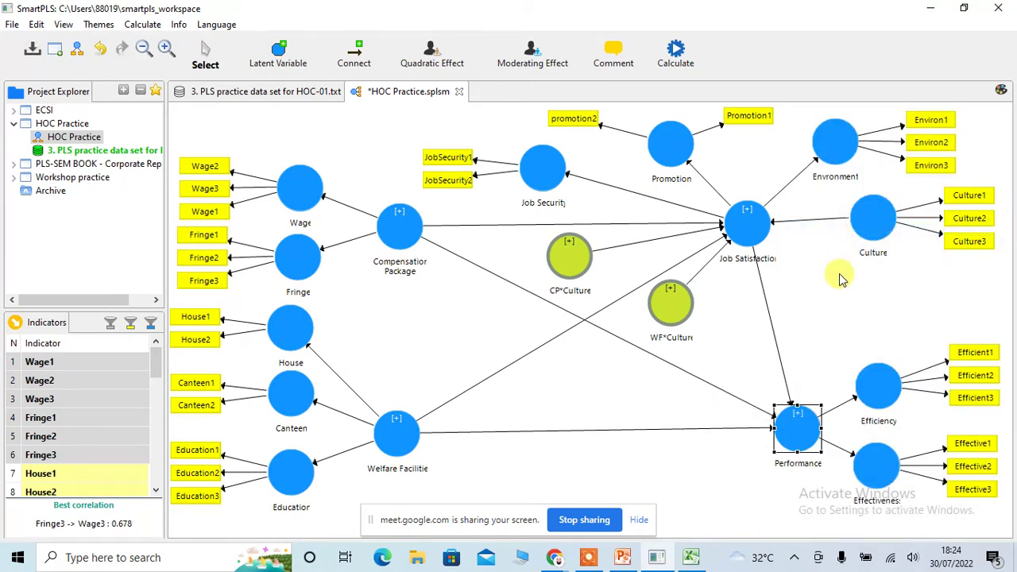
pyautogui.click(817, 324)
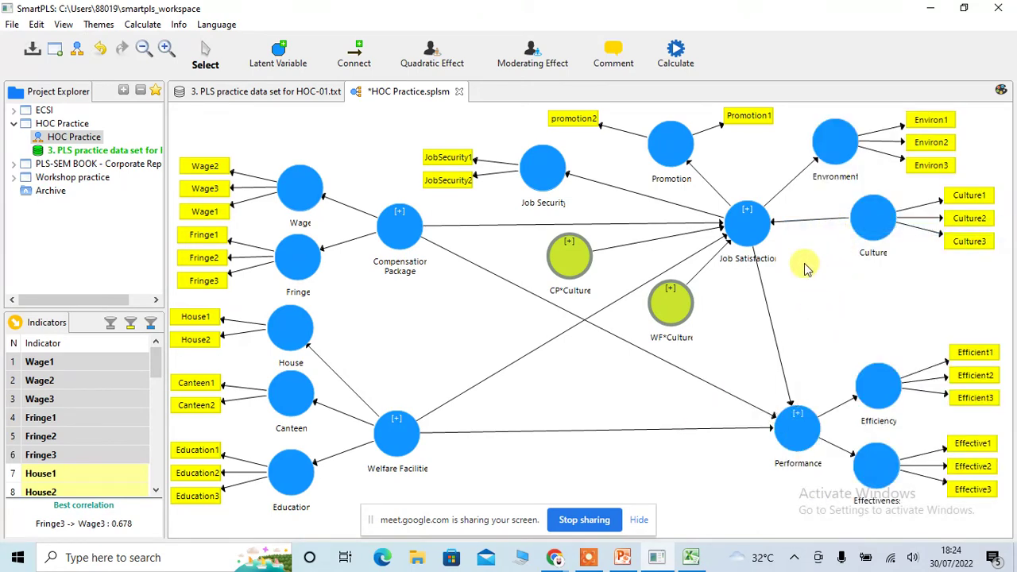
# - Run the PLS Algorithm with the Path weighting scheme and 300 maximum iterations, and return to the HOC Practice model
pyautogui.click(677, 55)
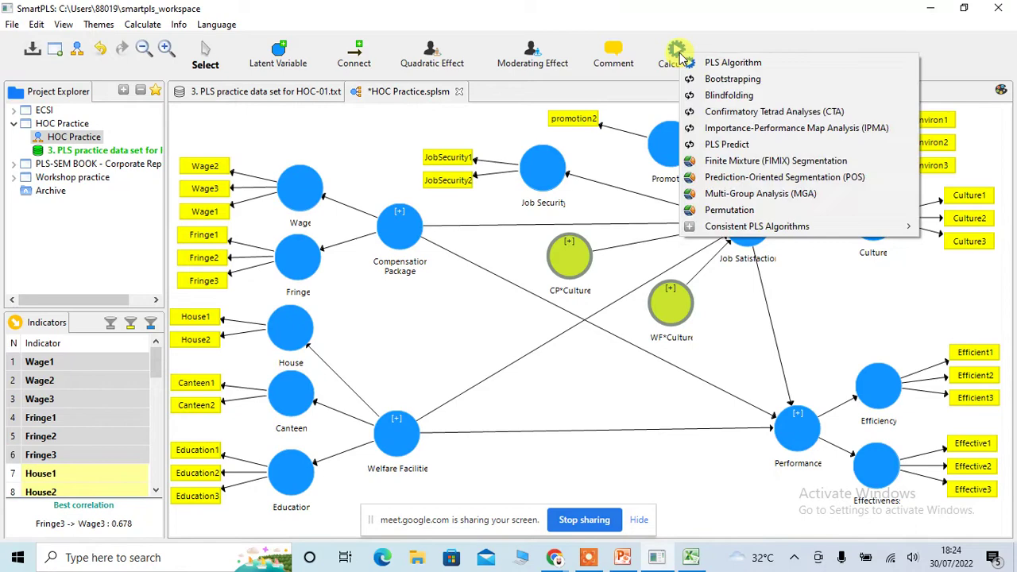
pyautogui.click(726, 66)
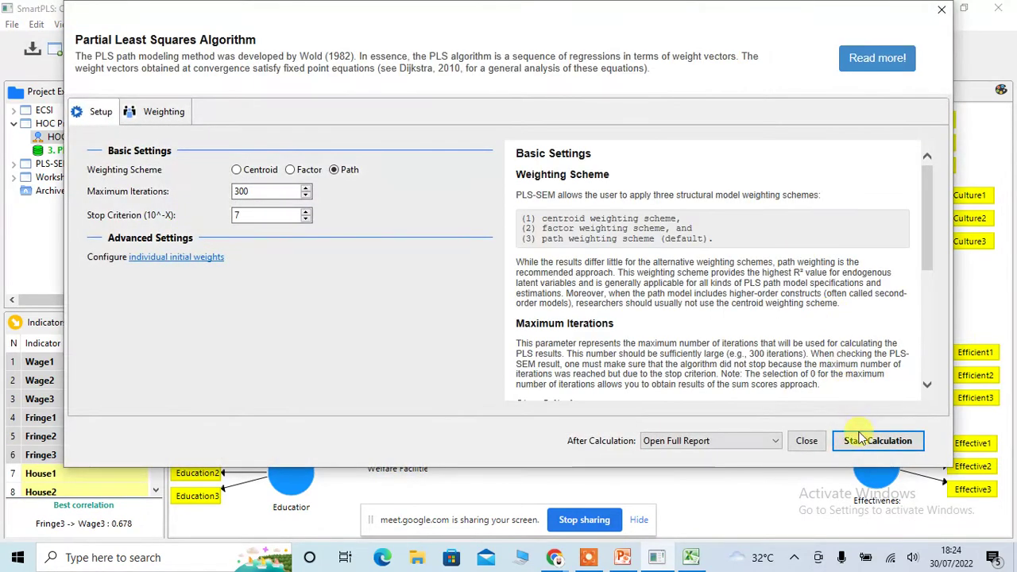
pyautogui.click(861, 445)
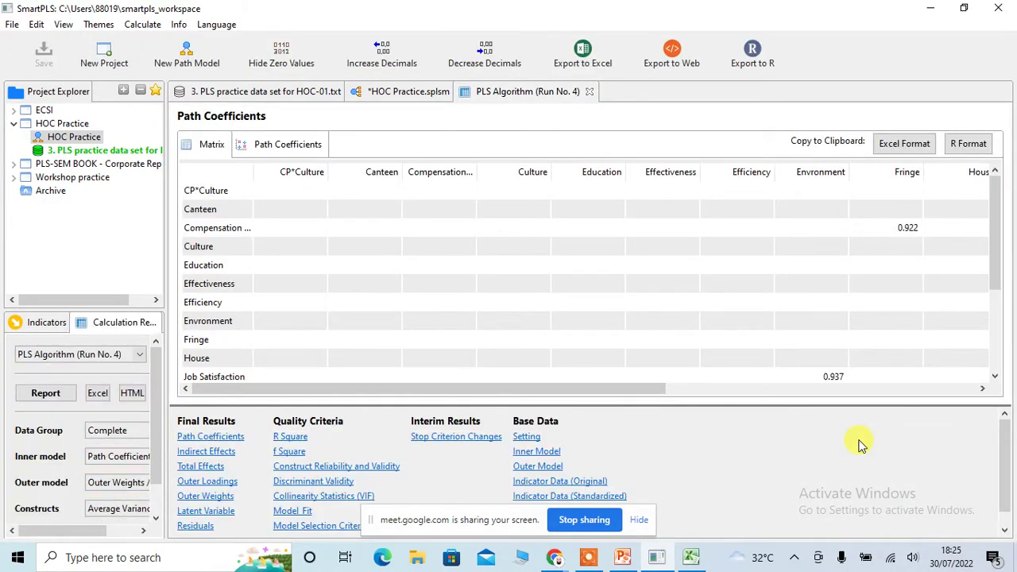
pyautogui.doubleClick(82, 139)
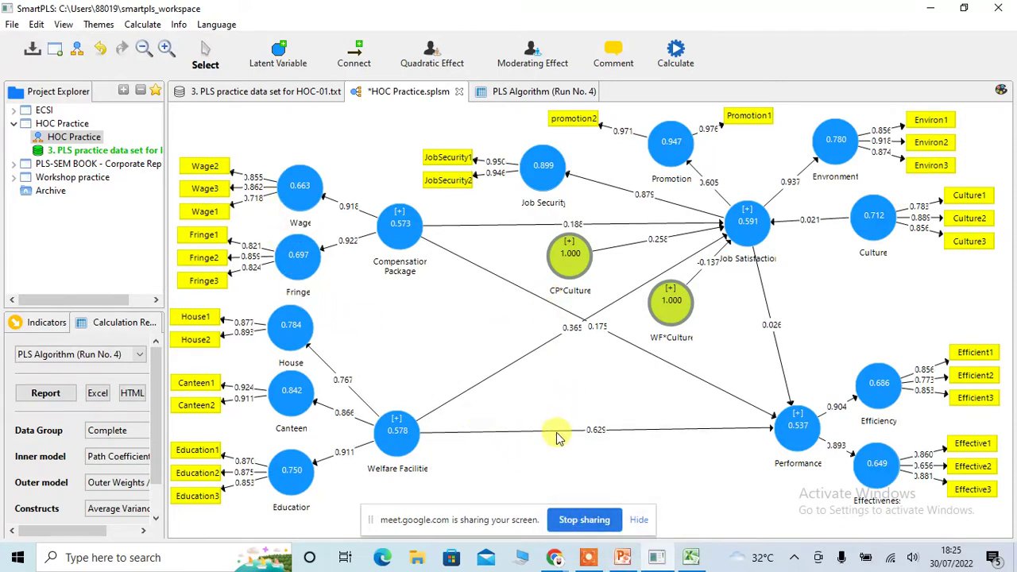
# - Open the new PLS report and examine the Construct Reliability and Validity matrix through to Welfare Facilities
pyautogui.click(45, 392)
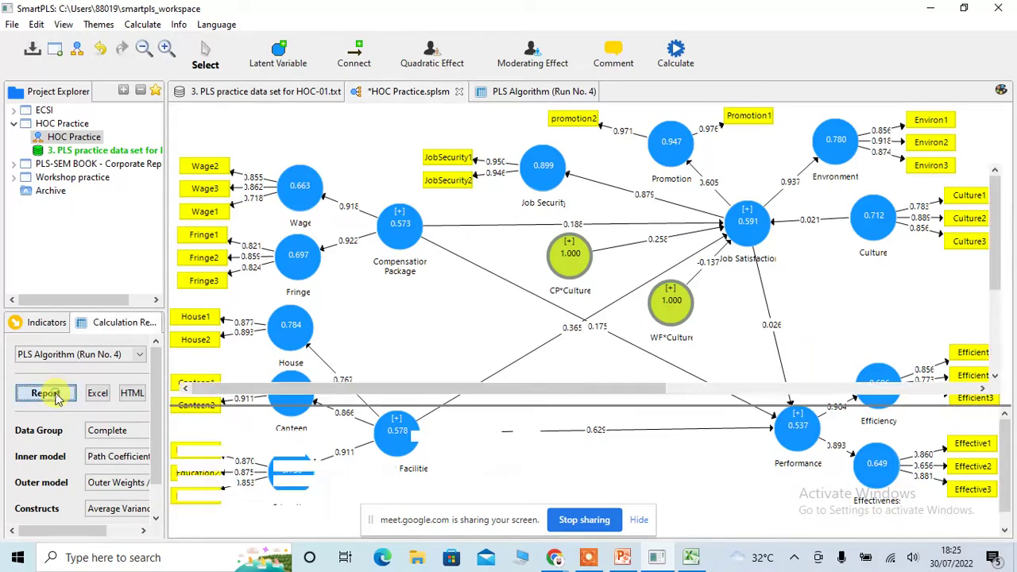
pyautogui.click(379, 467)
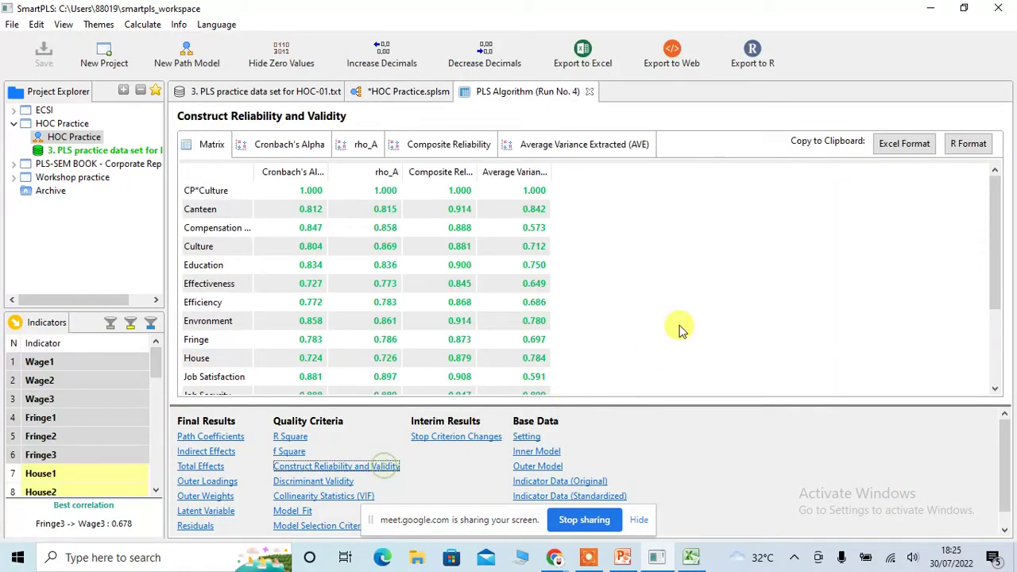
pyautogui.scroll(-3, 559, 186)
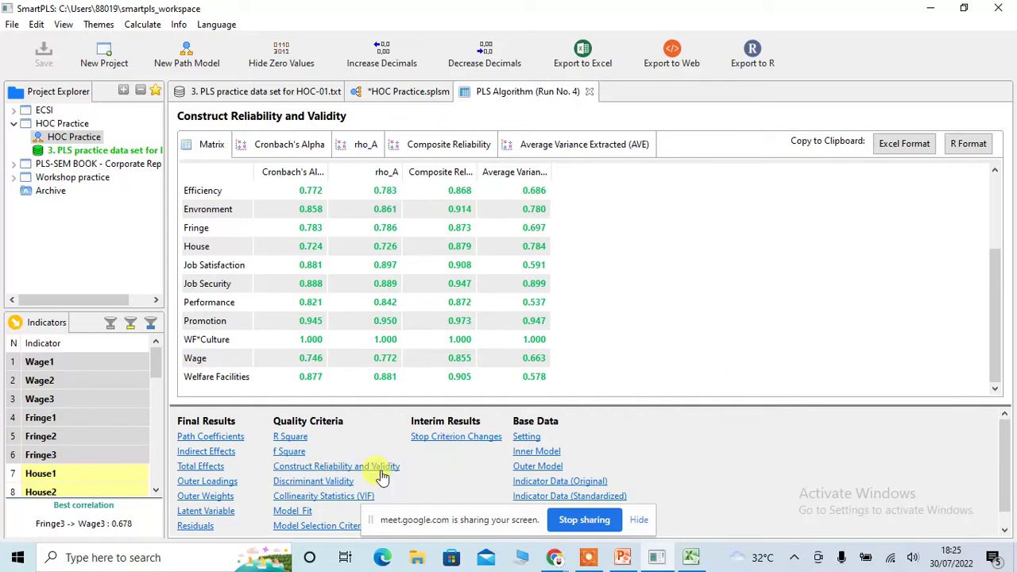
# - Review the Fornell-Larcker Criterion matrix under Discriminant Validity and copy it to the clipboard in Excel format
pyautogui.click(328, 482)
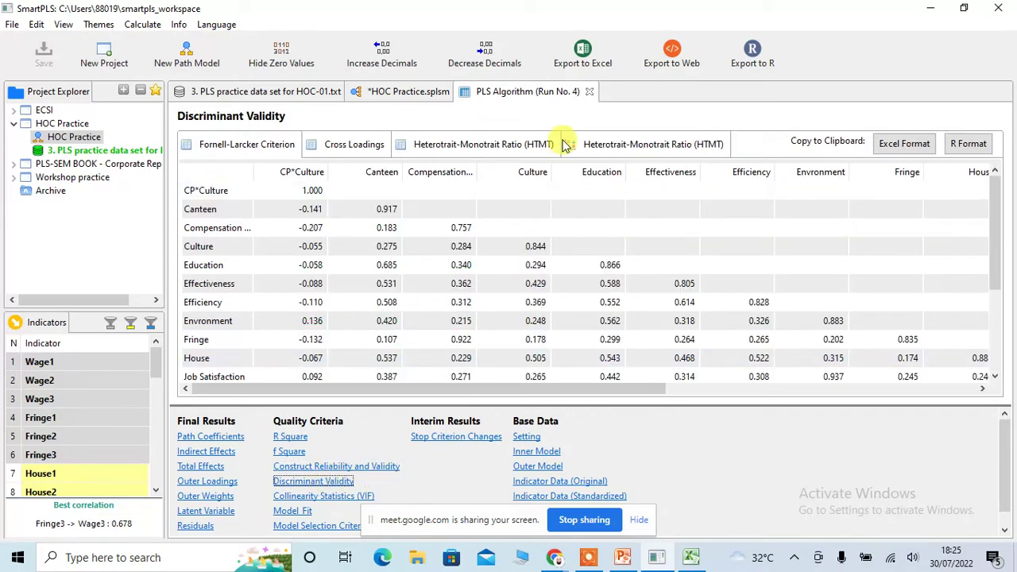
pyautogui.scroll(-3, 668, 250)
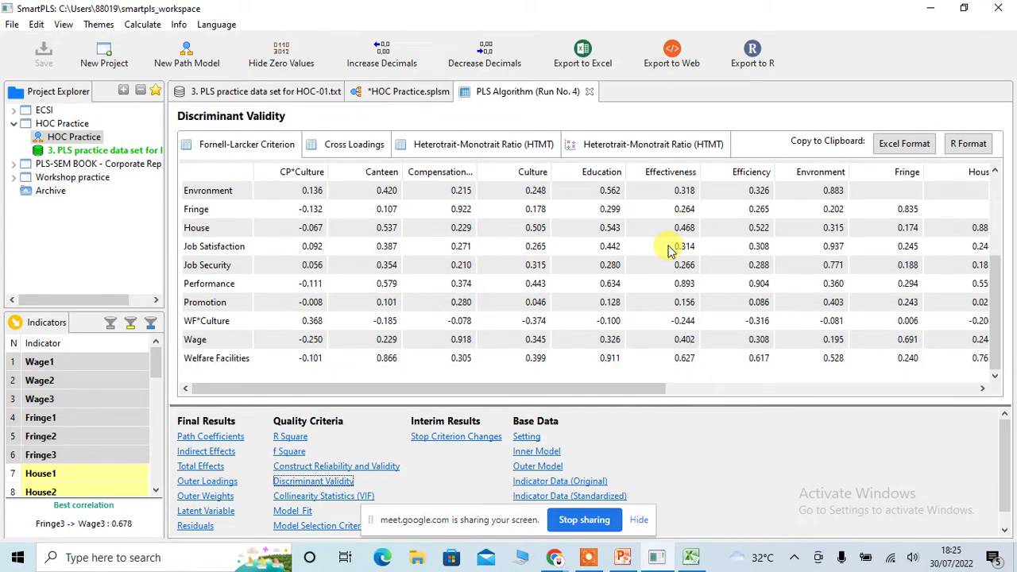
pyautogui.scroll(3, 667, 251)
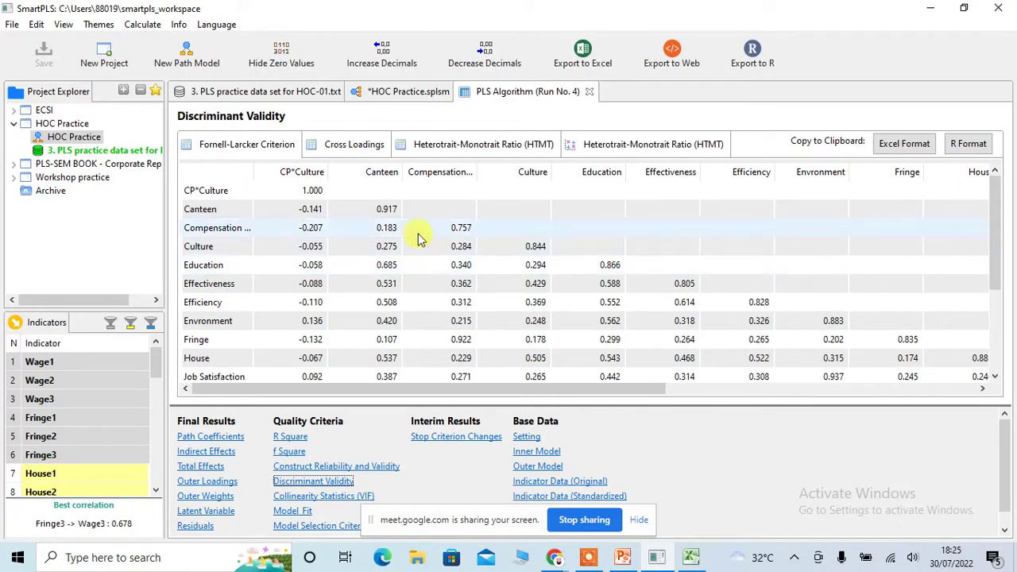
pyautogui.click(918, 148)
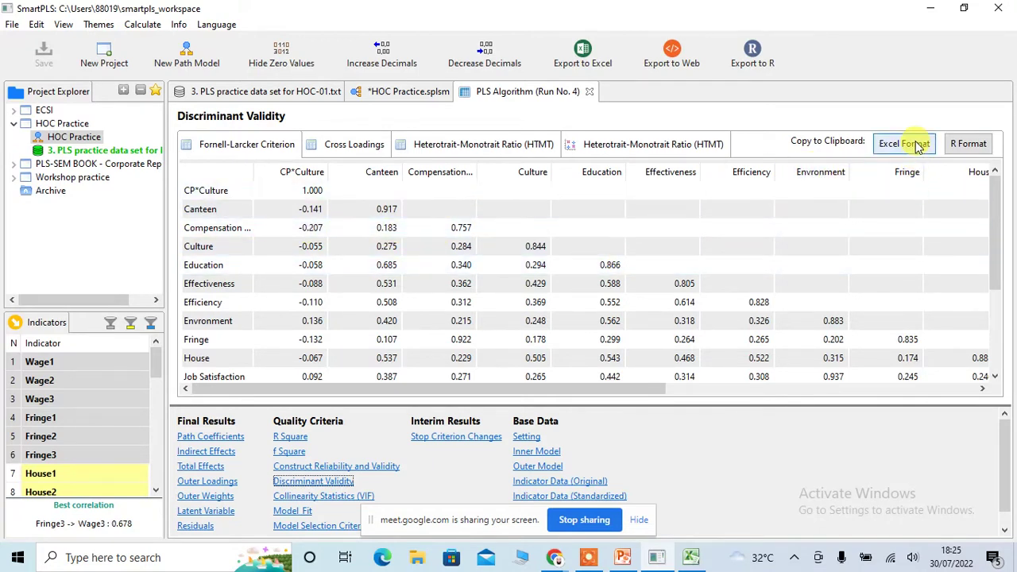
pyautogui.click(917, 147)
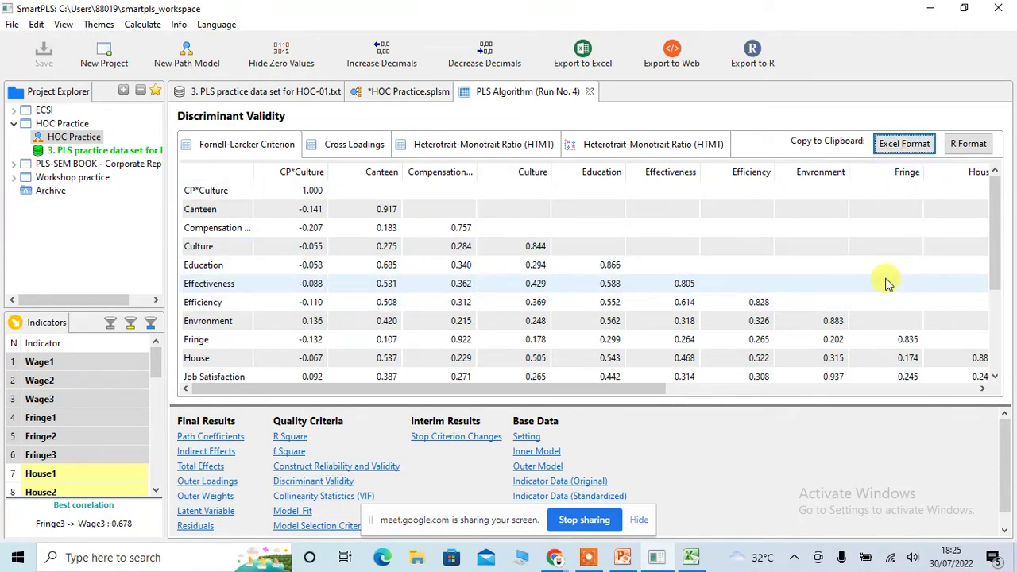
# - Switch to the Result workbook in Excel, add a new sheet and paste the Fornell-Larcker matrix starting at cell D5
pyautogui.click(691, 557)
pyautogui.click(647, 525)
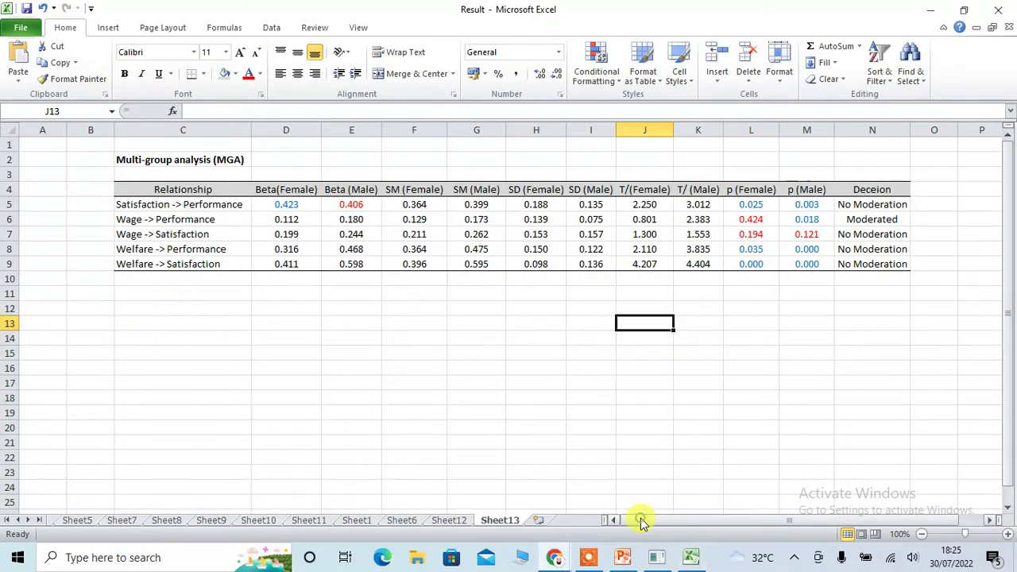
pyautogui.click(545, 519)
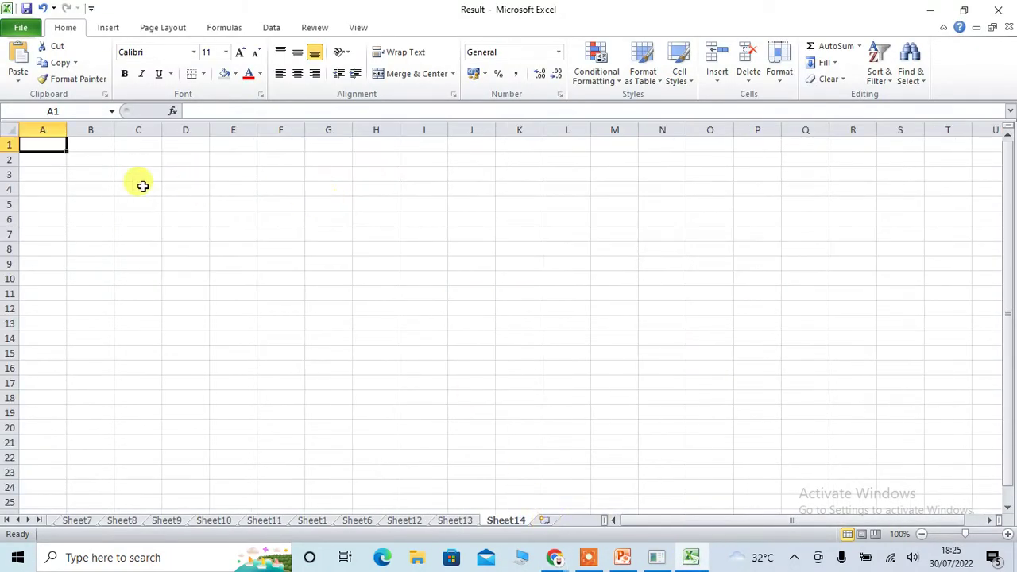
pyautogui.click(181, 200)
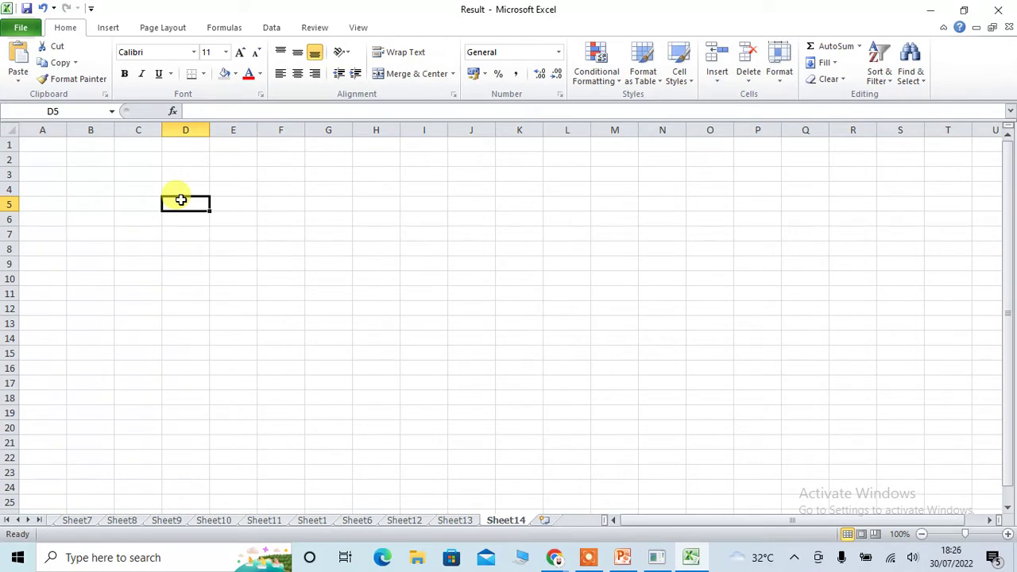
pyautogui.hotkey('ctrl', 'v')
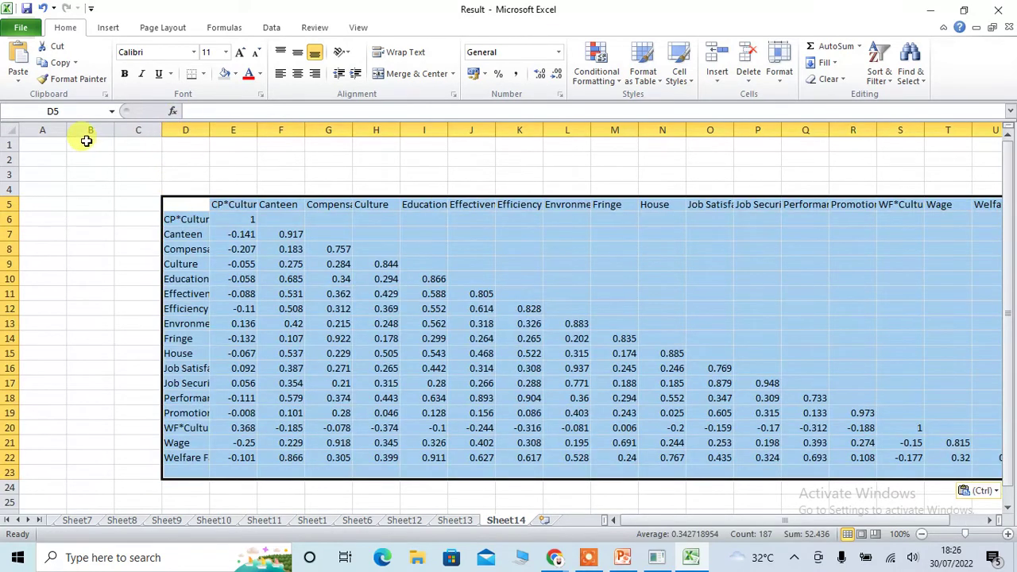
# - Widen column D to fit the construct names, and widen the Compensation Package column
pyautogui.moveTo(212, 129); pyautogui.dragTo(285, 130)
pyautogui.click(317, 127)
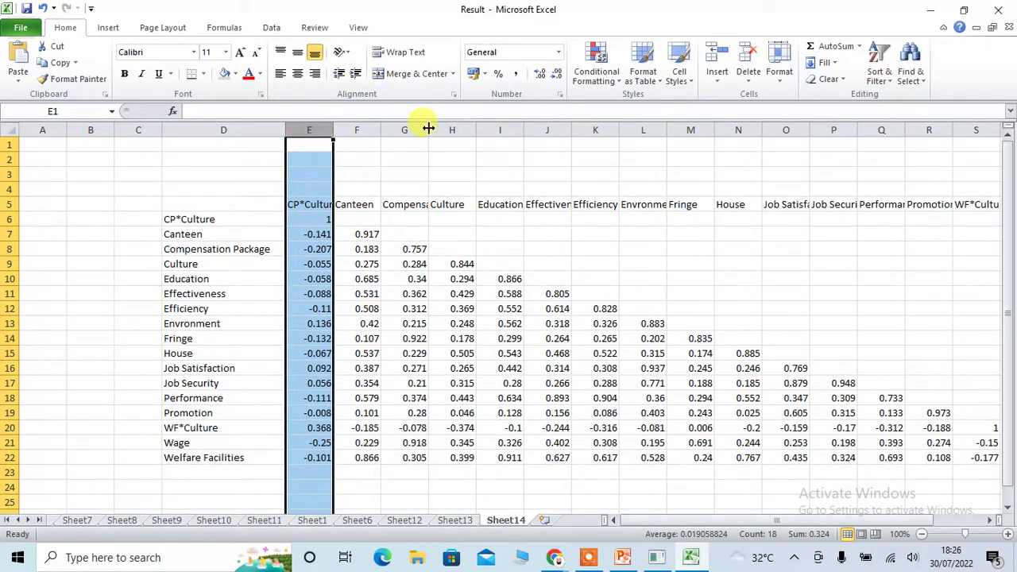
pyautogui.moveTo(428, 128); pyautogui.dragTo(468, 125)
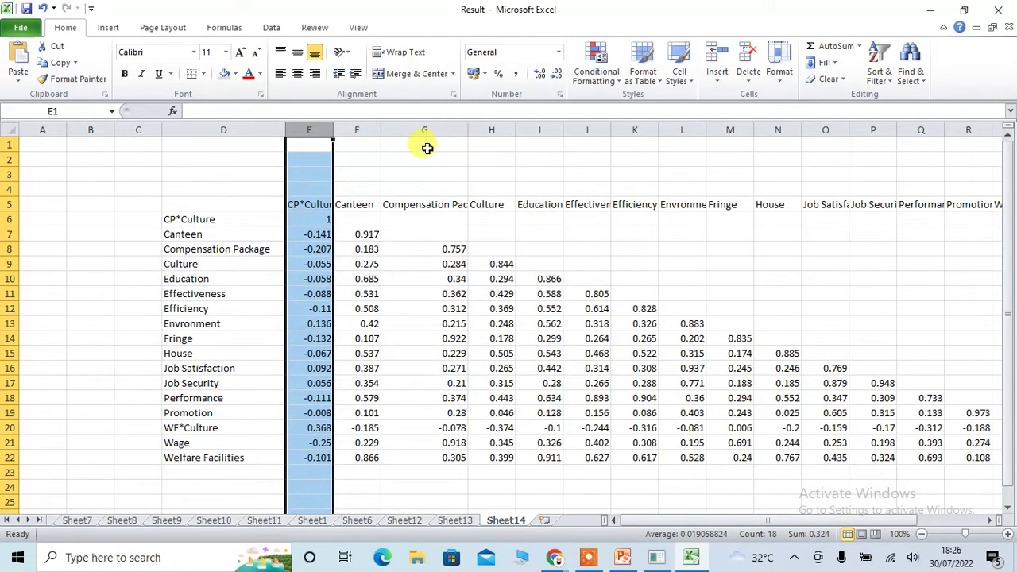
# - Delete the CP*Culture, Compensation Package, Job Satisfaction, Performance and WF*Culture columns from the pasted matrix
pyautogui.keyDown('ctrl'); pyautogui.click(424, 127); pyautogui.keyUp('ctrl')
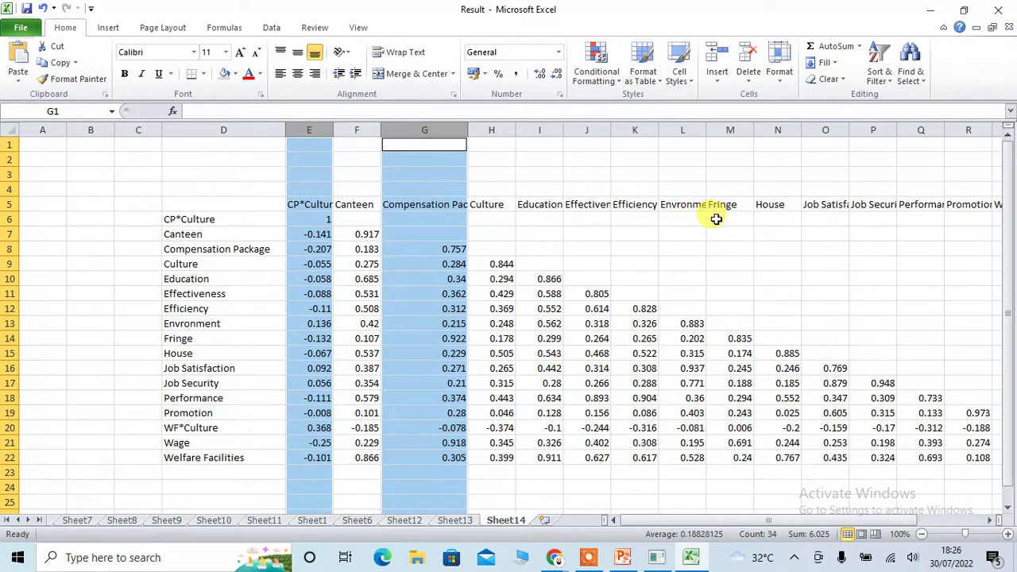
pyautogui.keyDown('ctrl'); pyautogui.click(838, 128); pyautogui.keyUp('ctrl')
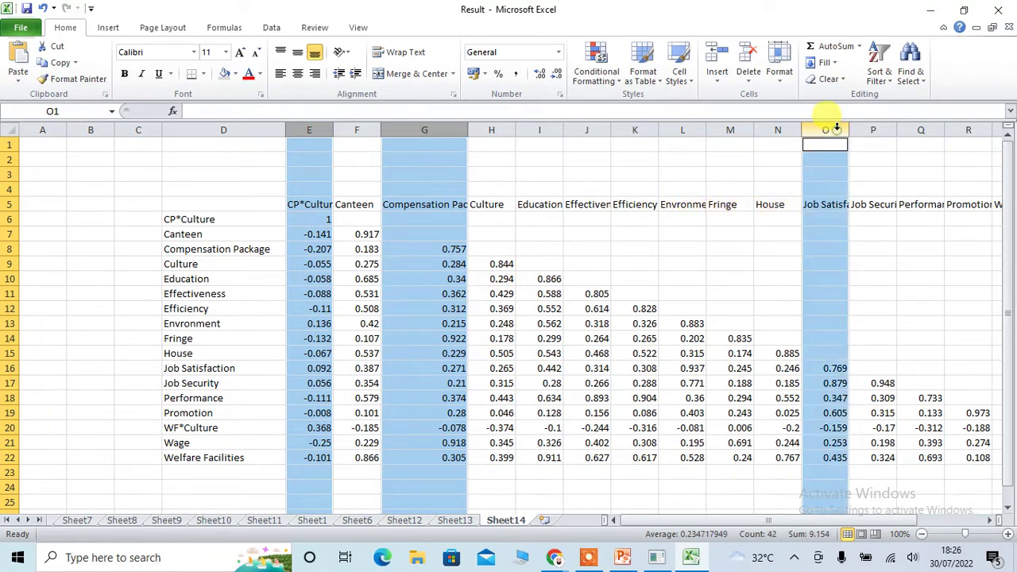
pyautogui.keyDown('ctrl'); pyautogui.click(919, 129); pyautogui.keyUp('ctrl')
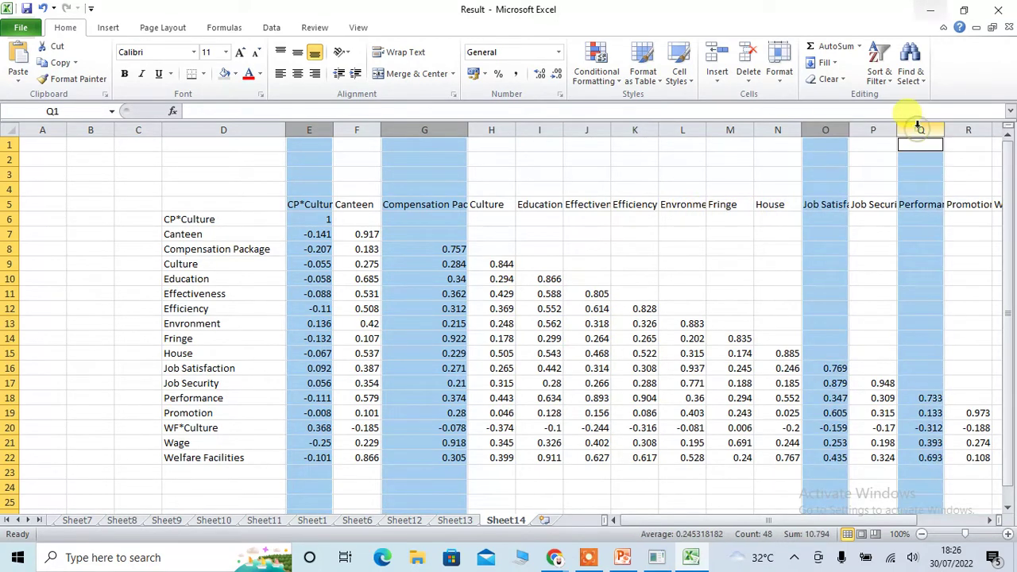
pyautogui.moveTo(893, 524); pyautogui.dragTo(950, 515)
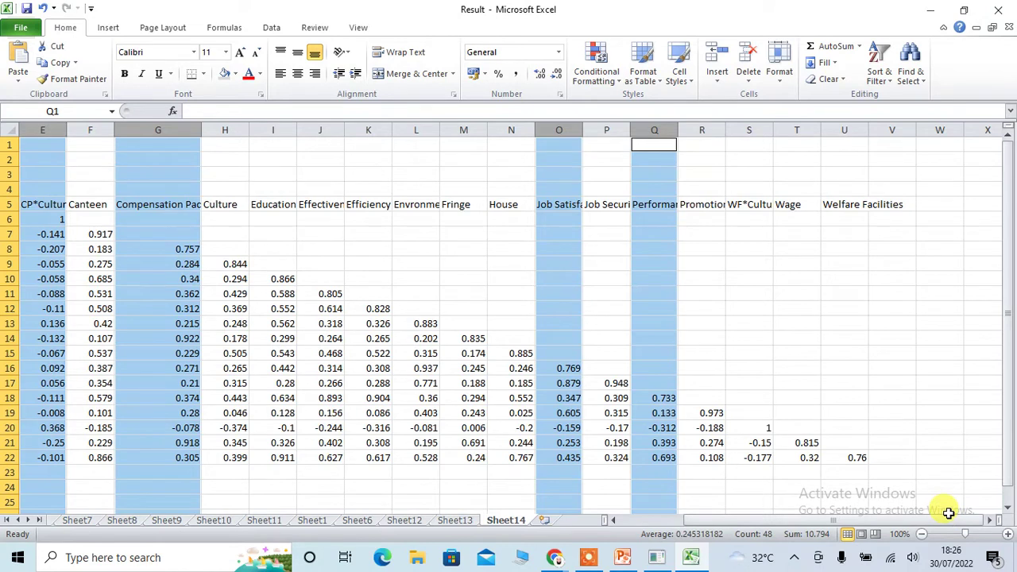
pyautogui.keyDown('ctrl'); pyautogui.click(749, 130); pyautogui.keyUp('ctrl')
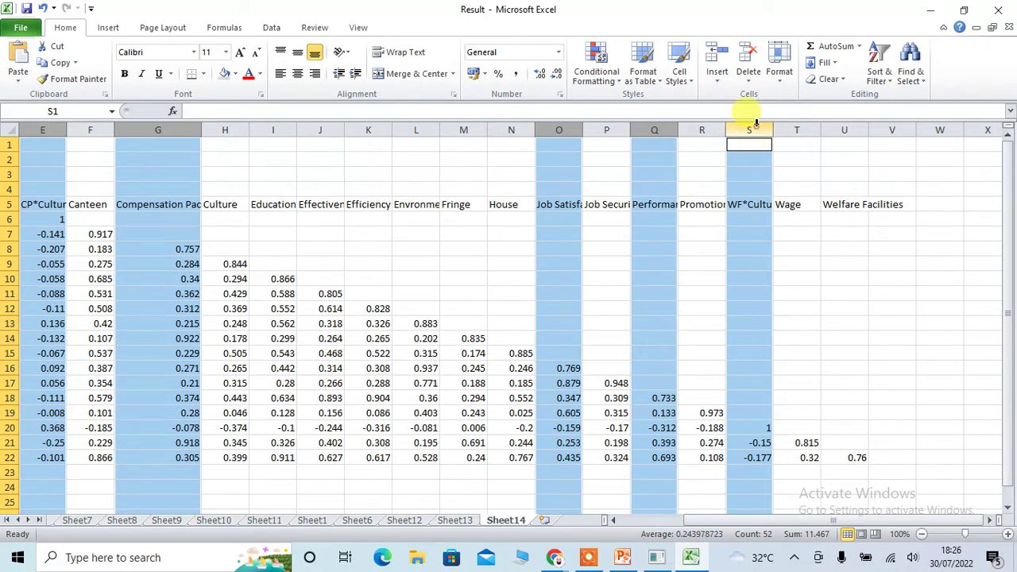
pyautogui.rightClick(755, 125)
pyautogui.click(695, 240)
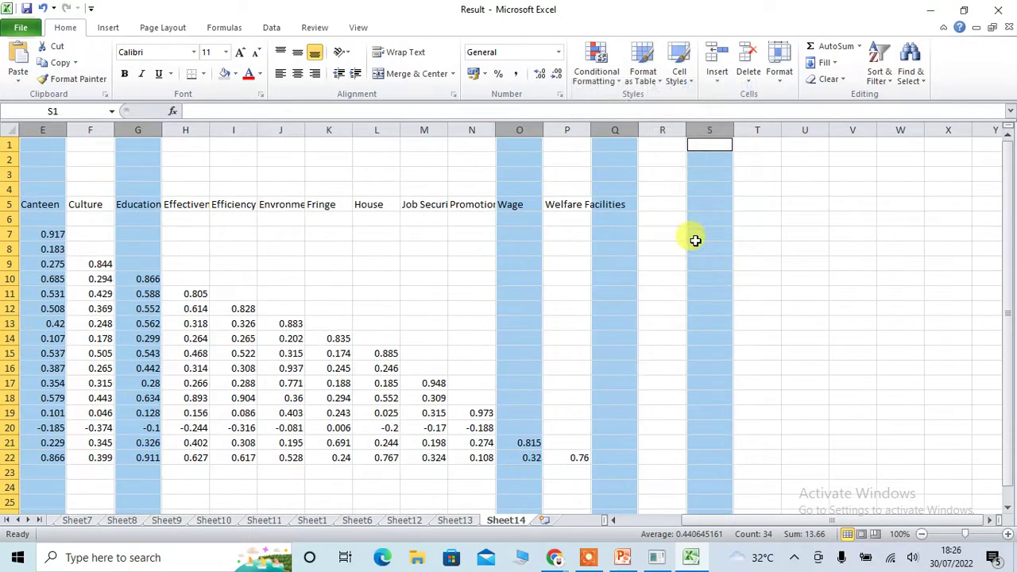
pyautogui.click(756, 352)
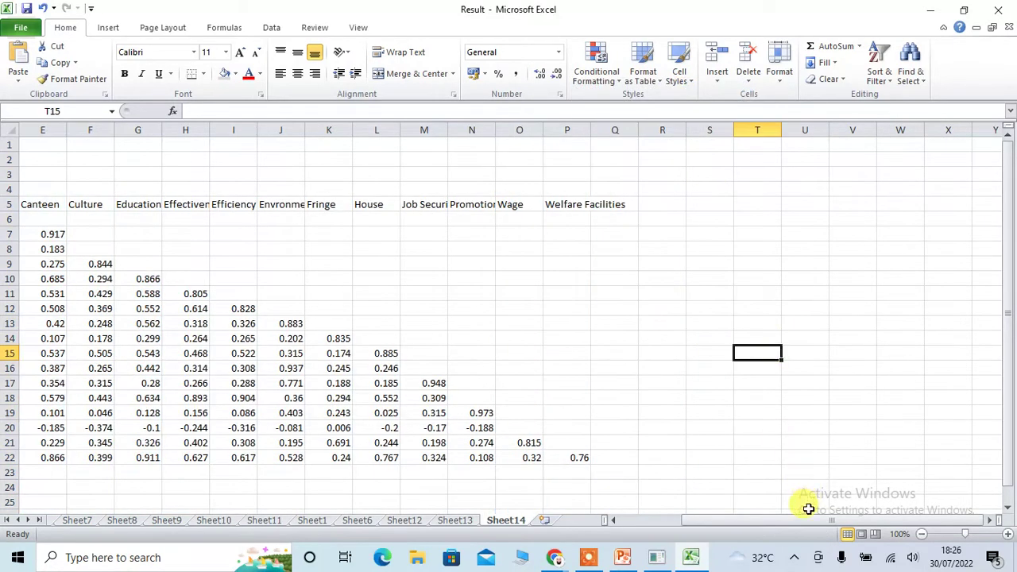
# - Delete the CP*Culture, Compensation Package, Job Satisfaction, Performance, WF*Culture and Welfare Facilities rows from the matrix
pyautogui.moveTo(808, 520); pyautogui.dragTo(704, 524)
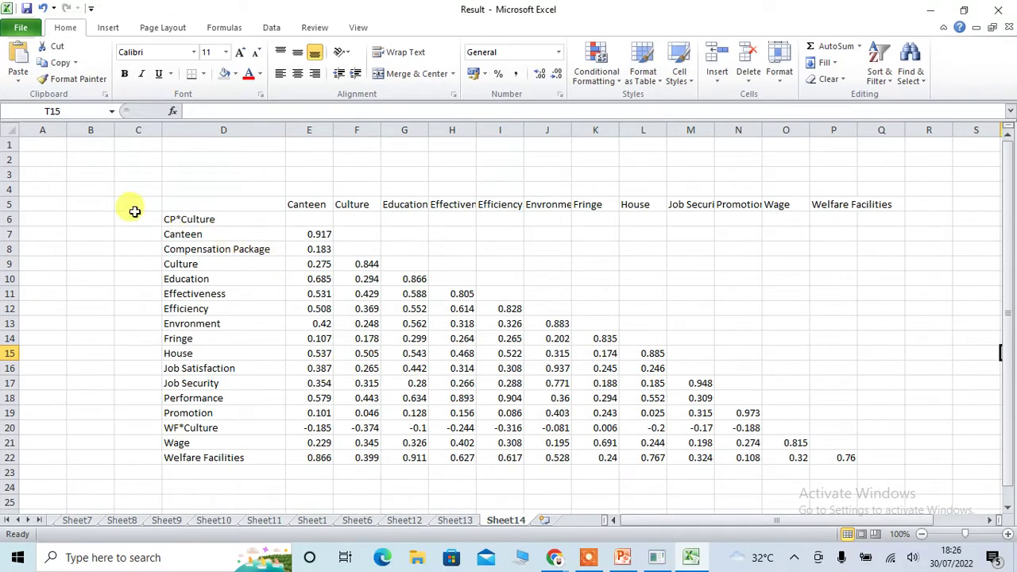
pyautogui.click(8, 205)
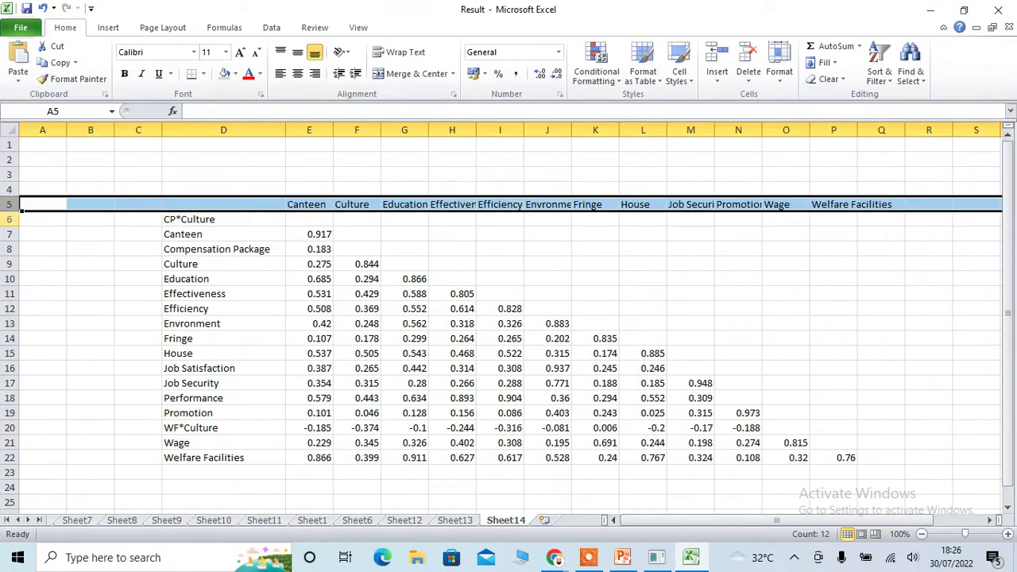
pyautogui.click(21, 221)
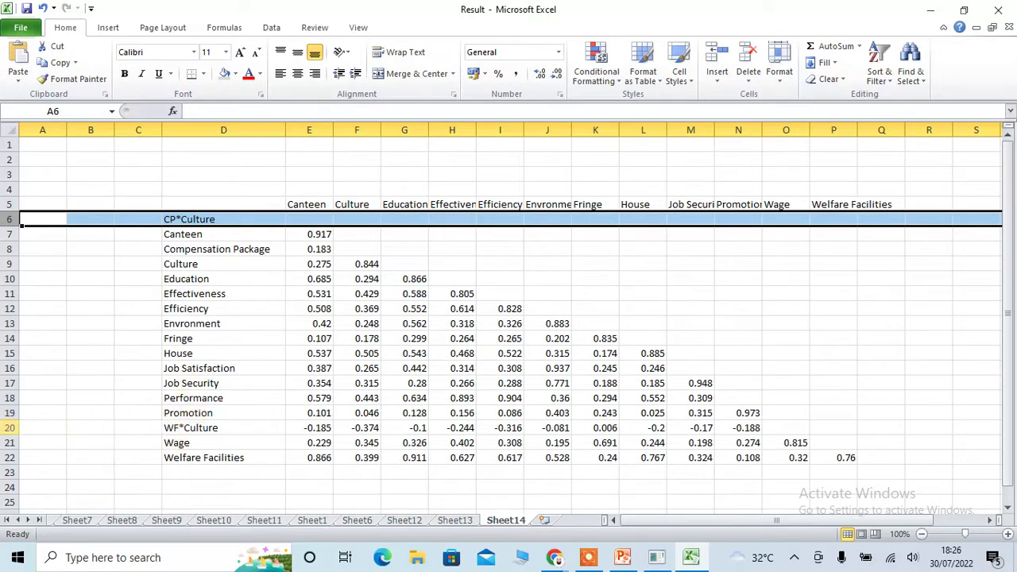
pyautogui.keyDown('ctrl'); pyautogui.click(10, 428); pyautogui.keyUp('ctrl')
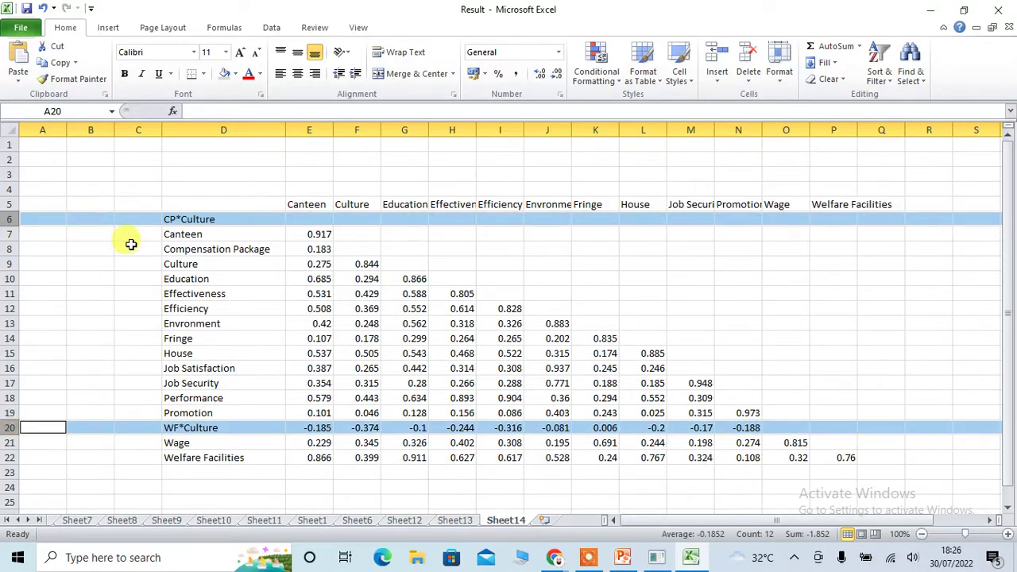
pyautogui.keyDown('ctrl'); pyautogui.click(9, 249); pyautogui.keyUp('ctrl')
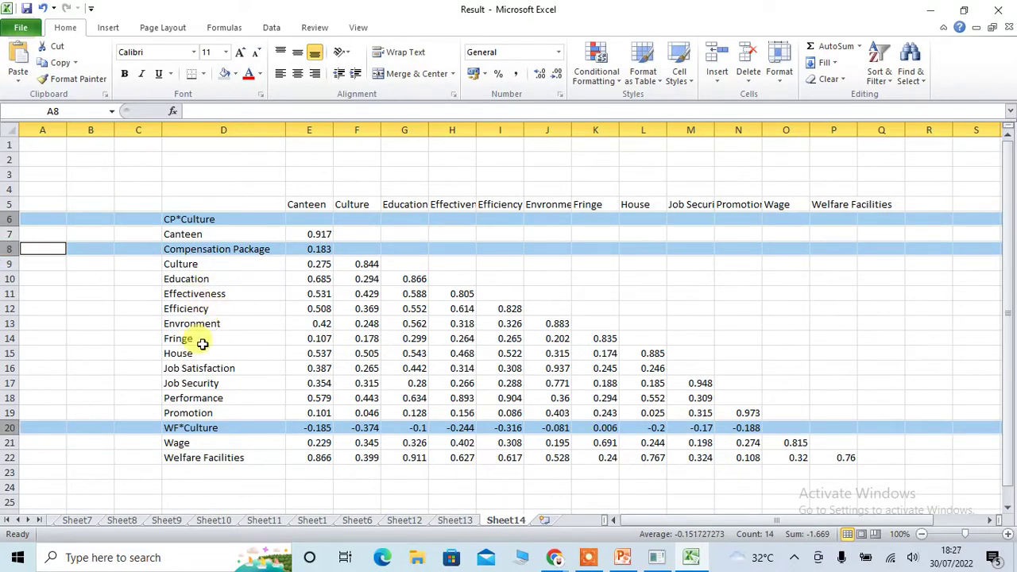
pyautogui.keyDown('ctrl'); pyautogui.click(9, 368); pyautogui.keyUp('ctrl')
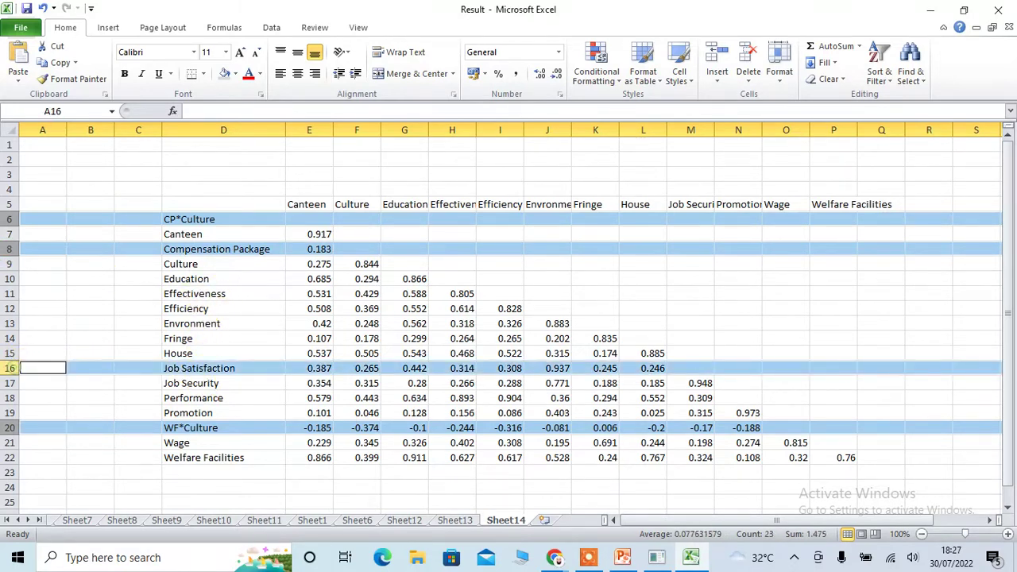
pyautogui.keyDown('ctrl'); pyautogui.click(9, 457); pyautogui.keyUp('ctrl')
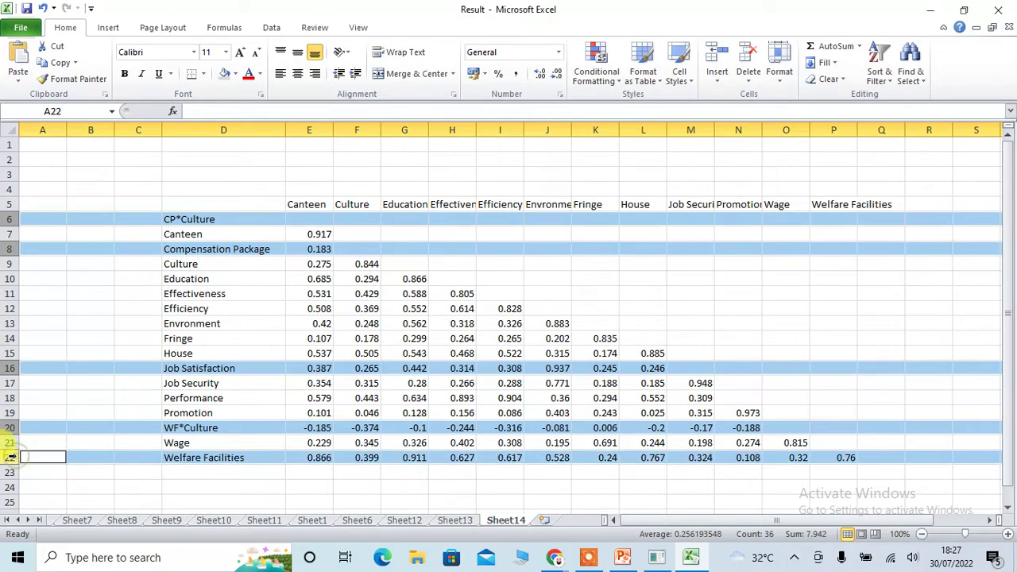
pyautogui.keyDown('ctrl'); pyautogui.click(10, 398); pyautogui.keyUp('ctrl')
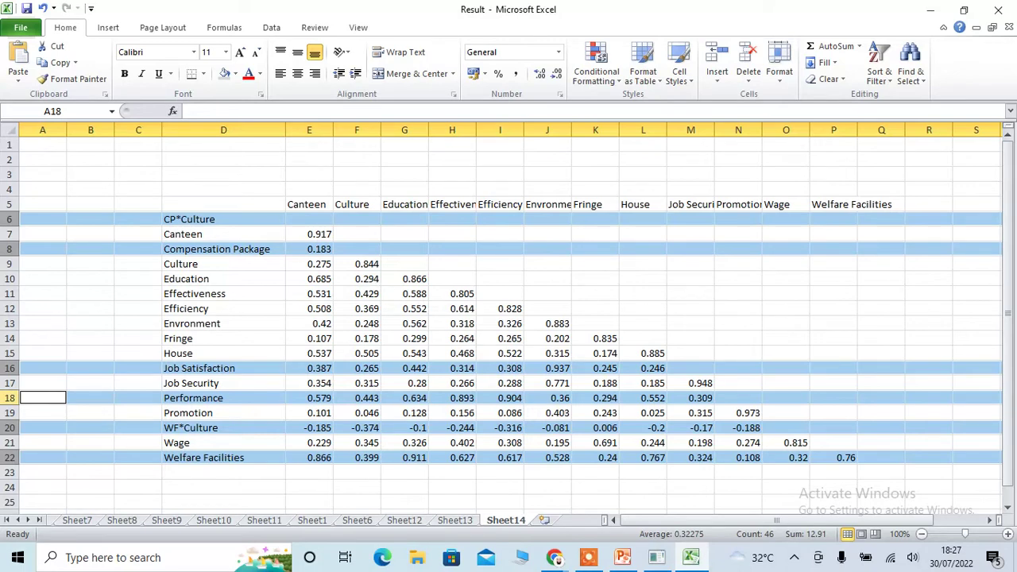
pyautogui.rightClick(10, 398)
pyautogui.click(69, 306)
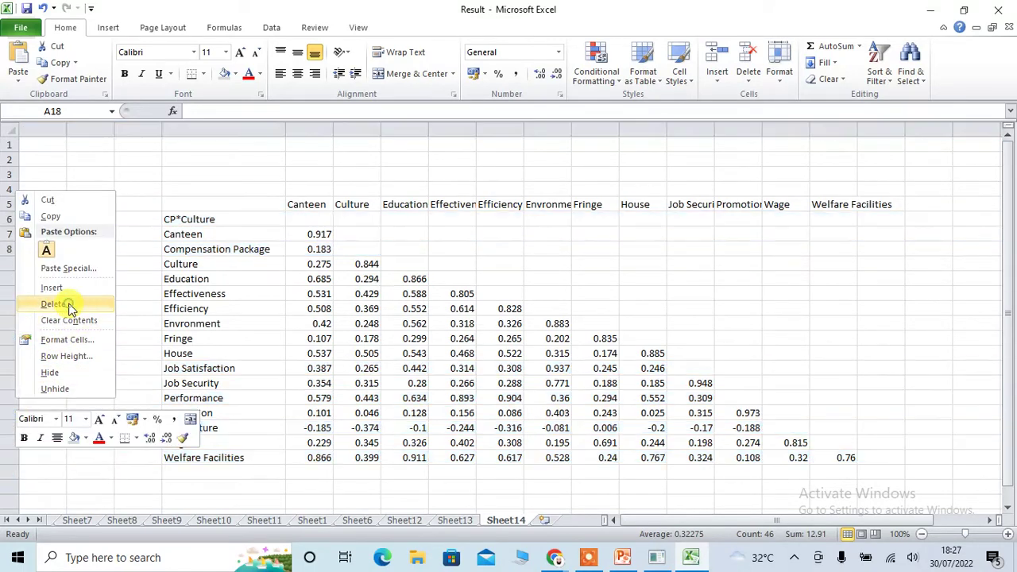
pyautogui.click(452, 442)
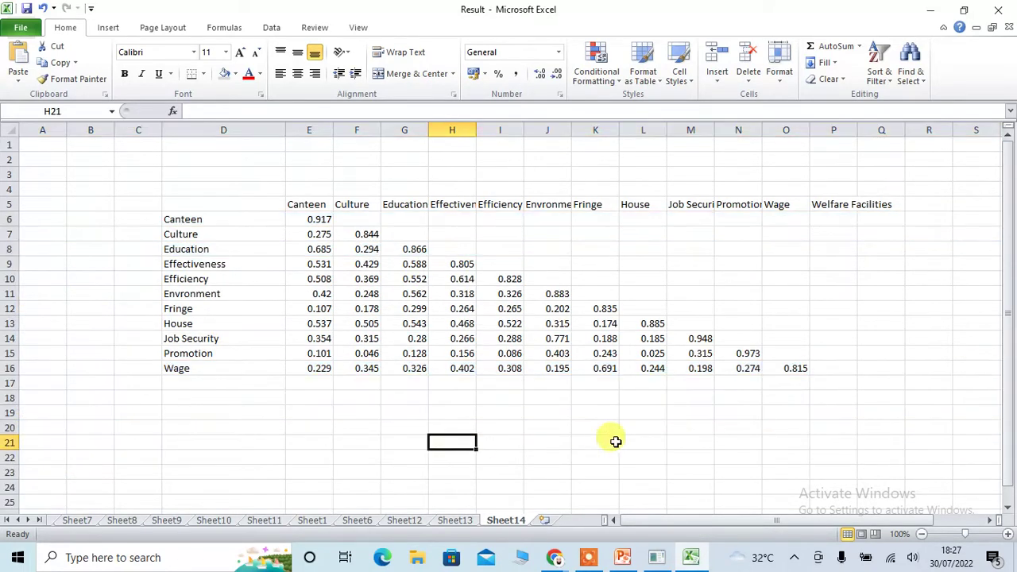
# - Narrow column D to fit the remaining construct names and enter the header "Constructs" in cell D5
pyautogui.moveTo(284, 129); pyautogui.dragTo(240, 160)
pyautogui.click(941, 324)
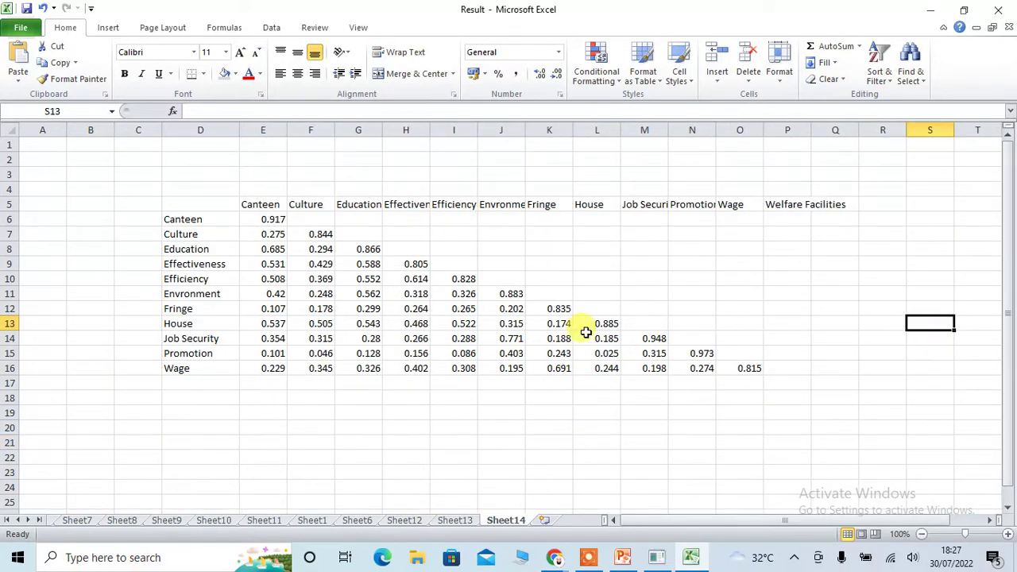
pyautogui.click(527, 455)
pyautogui.click(214, 203)
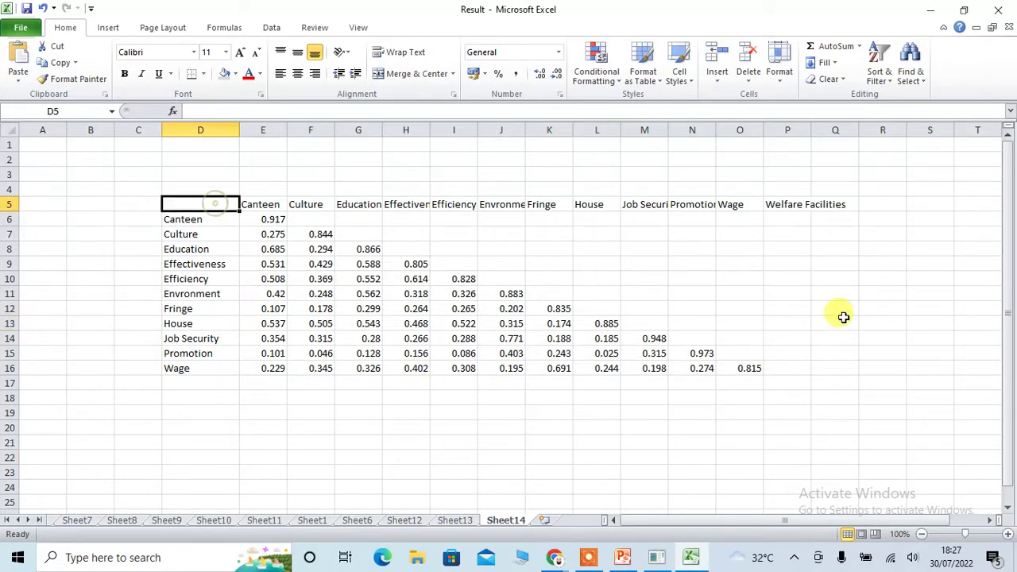
pyautogui.write('Cons')
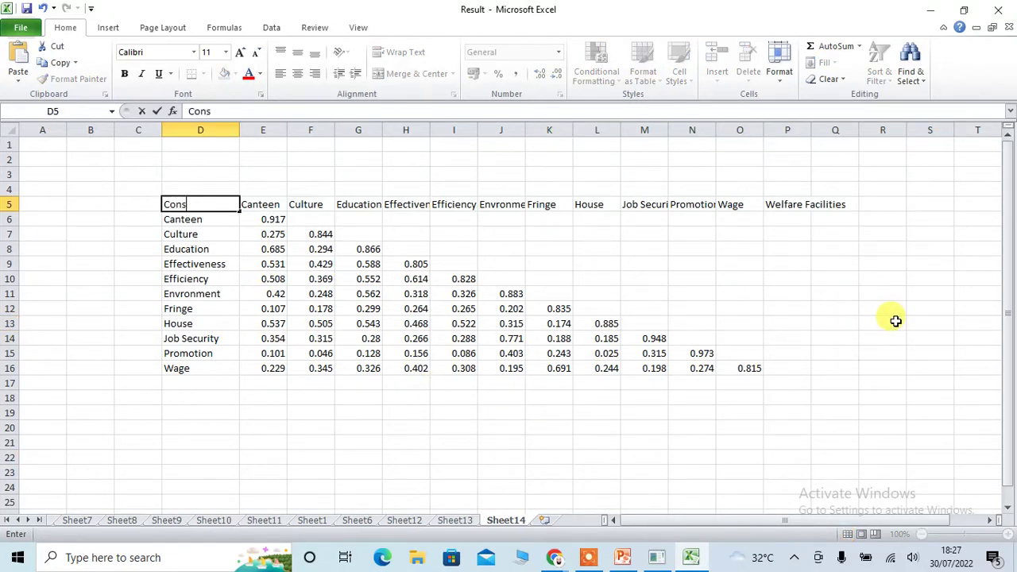
pyautogui.write('tructs')
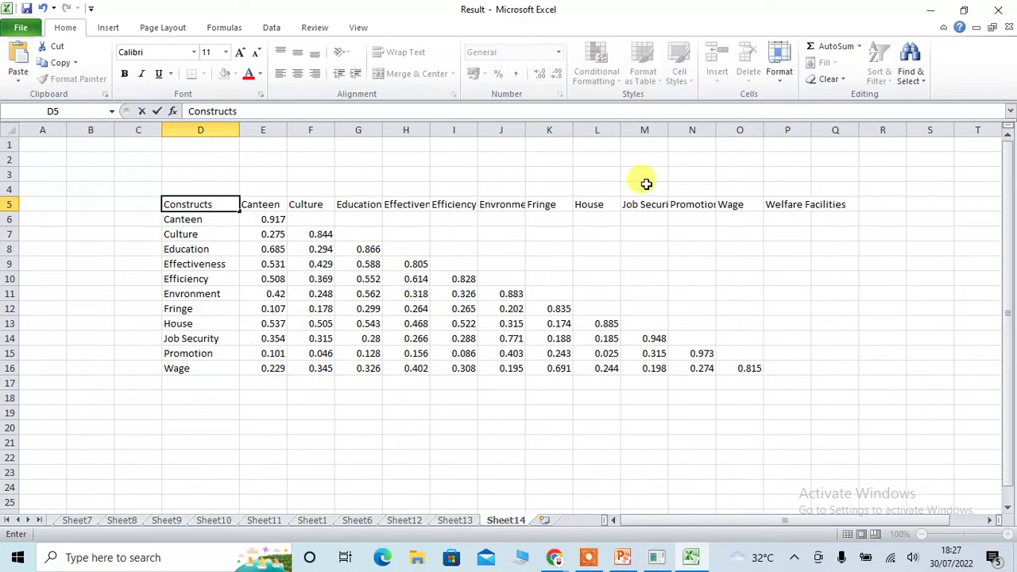
pyautogui.click(751, 278)
# - Format the header row D5:P5 with a grey fill, top and bottom borders and bold text
pyautogui.moveTo(219, 207); pyautogui.dragTo(833, 199)
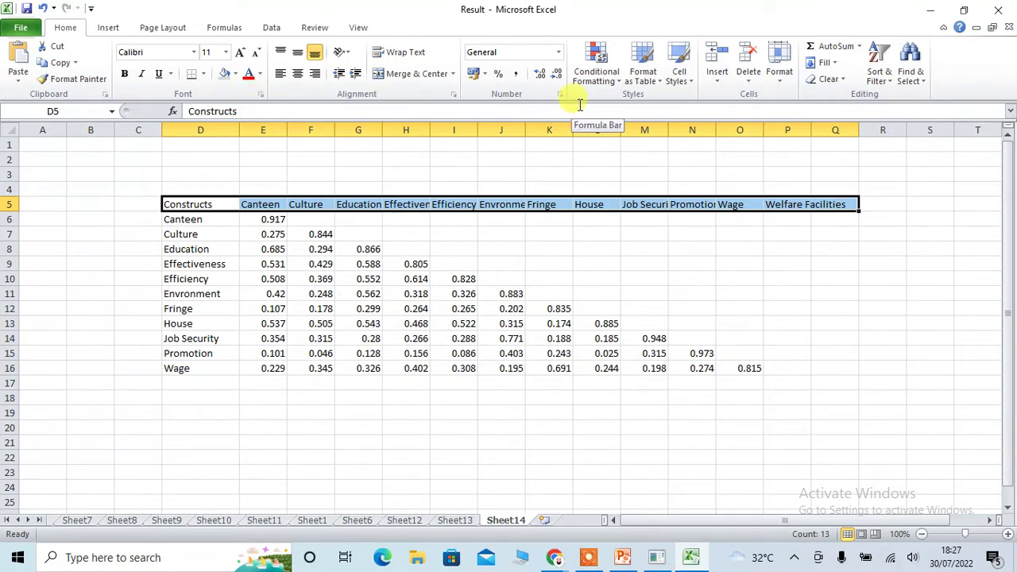
pyautogui.hotkey('shift', 'Left')
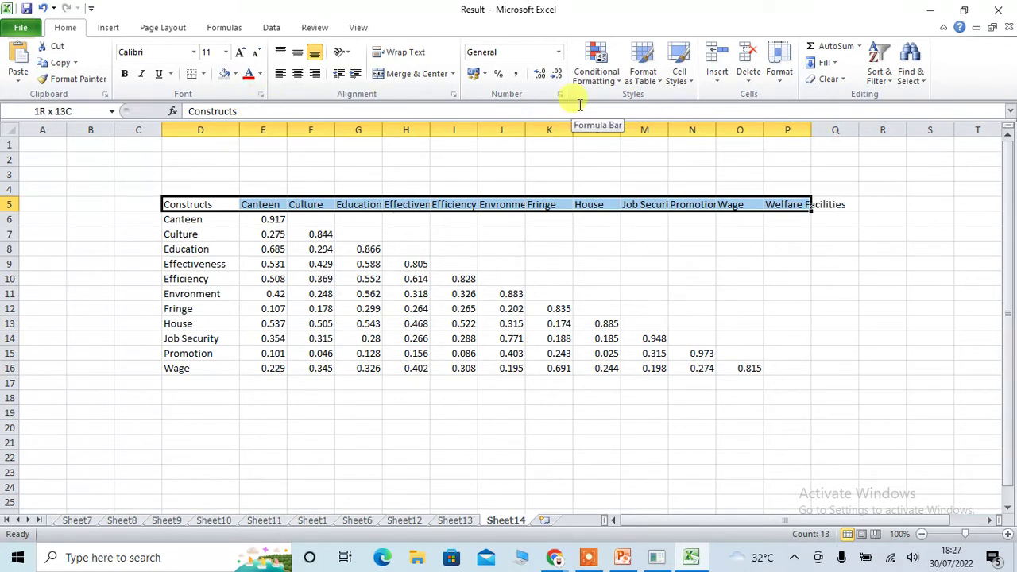
pyautogui.click(225, 75)
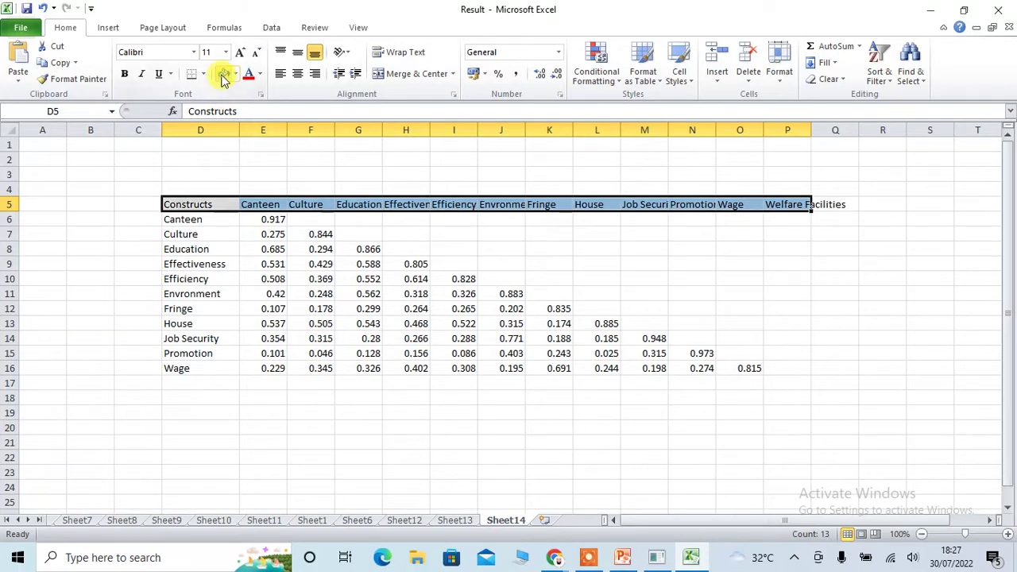
pyautogui.click(203, 74)
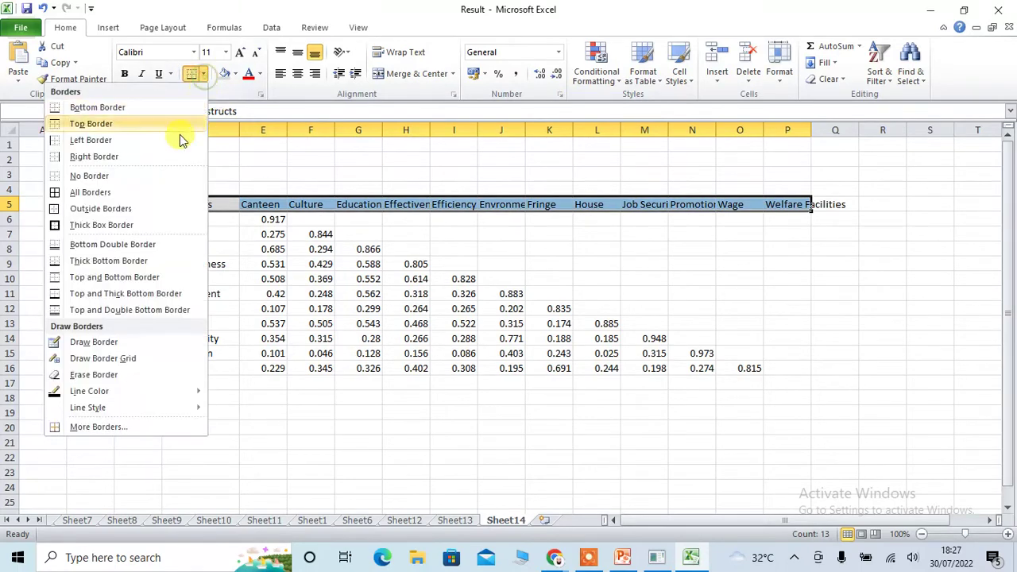
pyautogui.click(52, 123)
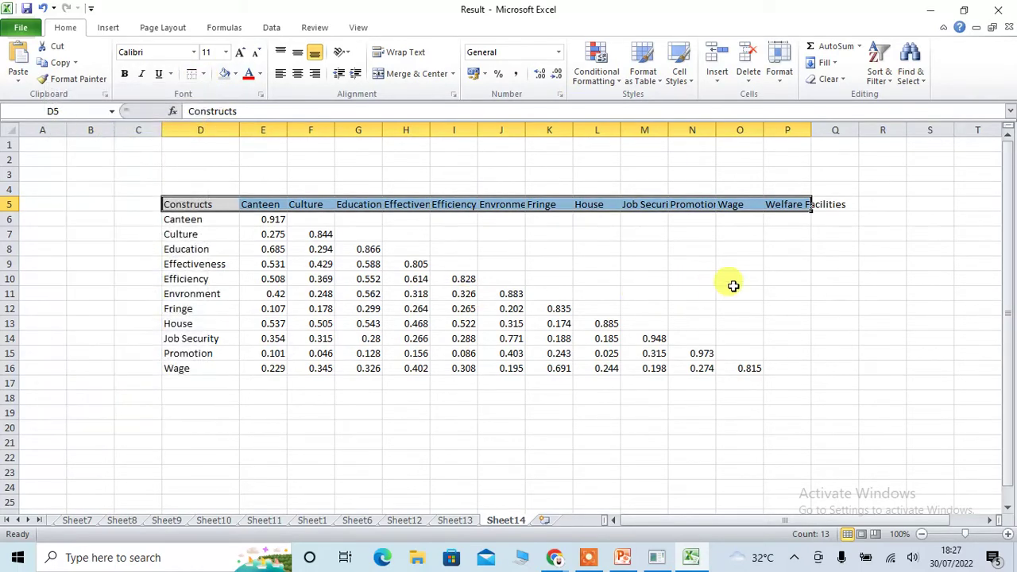
pyautogui.click(124, 74)
# - Delete the Welfare Facilities column from the table
pyautogui.moveTo(178, 367); pyautogui.dragTo(773, 360)
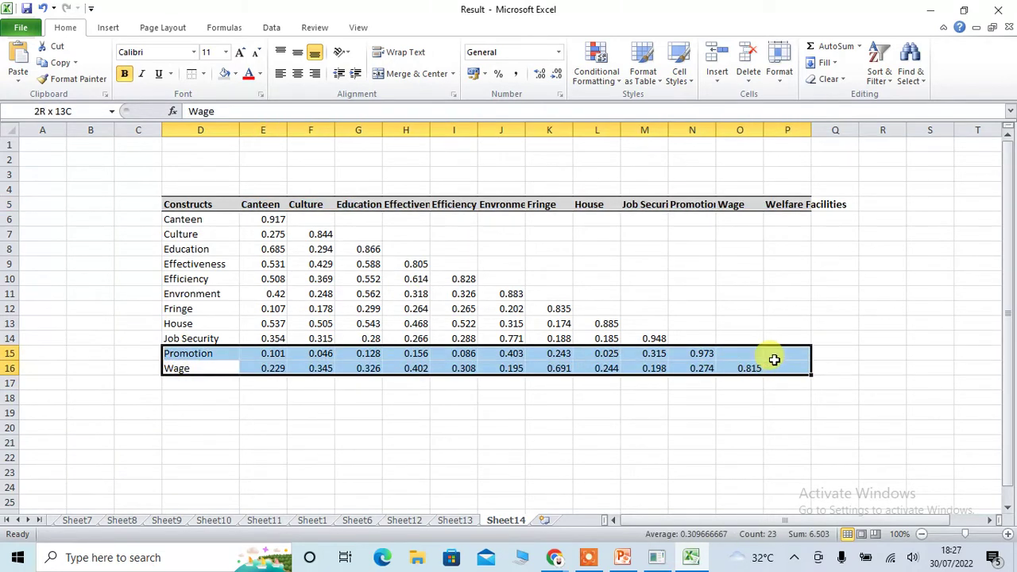
pyautogui.moveTo(774, 360); pyautogui.dragTo(752, 356)
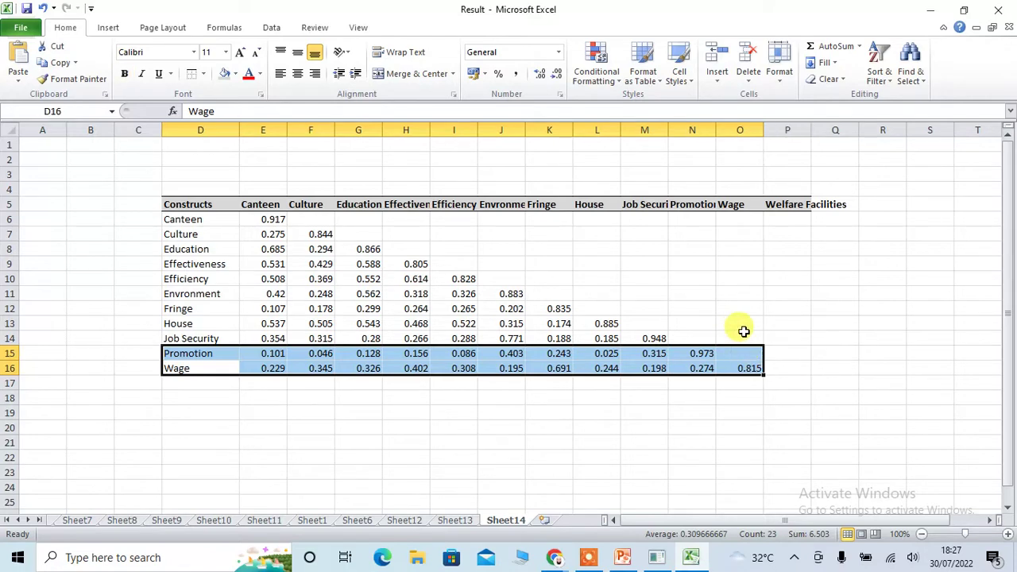
pyautogui.click(786, 127)
pyautogui.rightClick(786, 125)
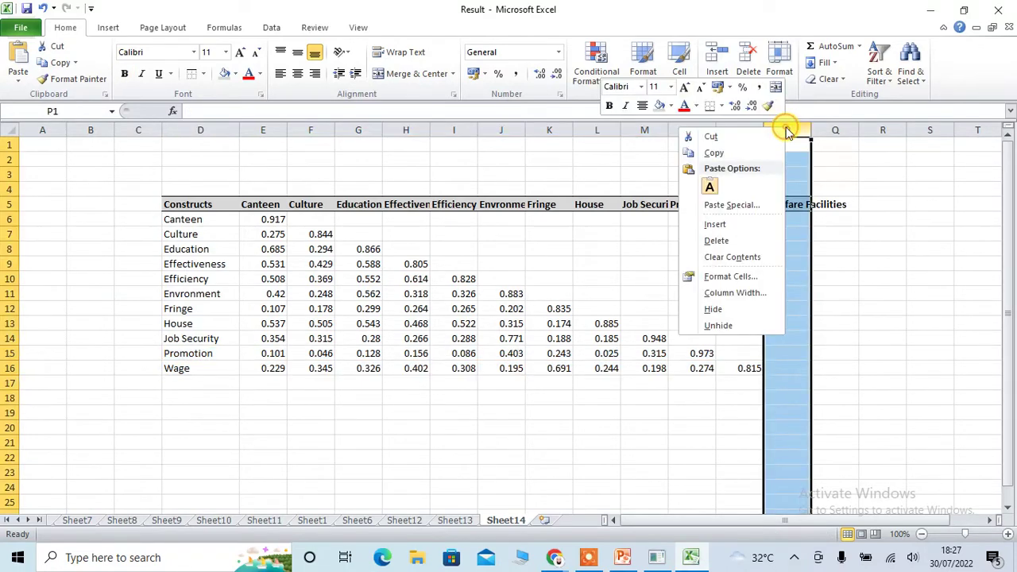
pyautogui.click(735, 241)
pyautogui.click(870, 367)
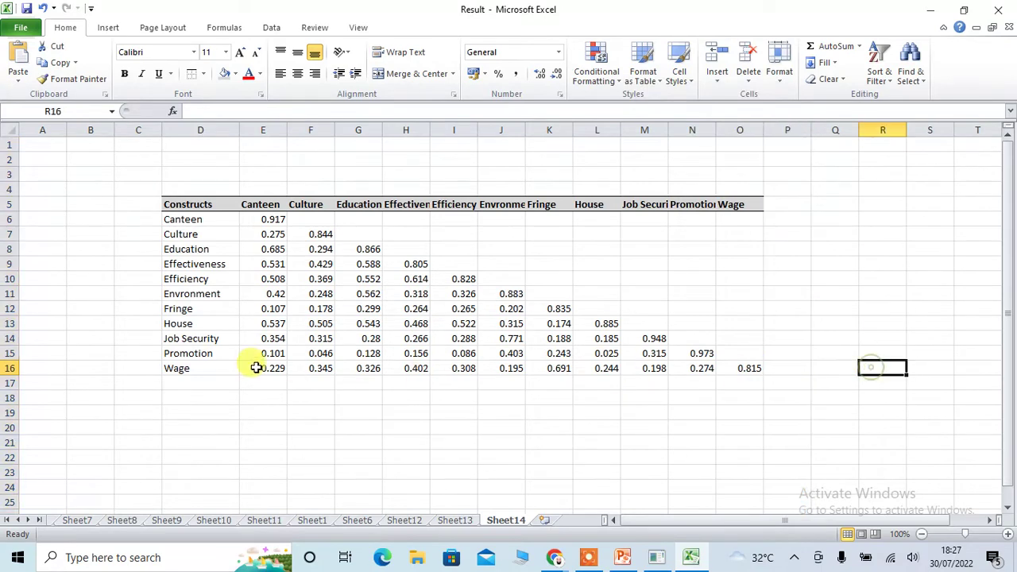
# - Add a bottom border beneath the Wage row, from D16 to O16, to close off the table
pyautogui.moveTo(182, 368); pyautogui.dragTo(730, 367)
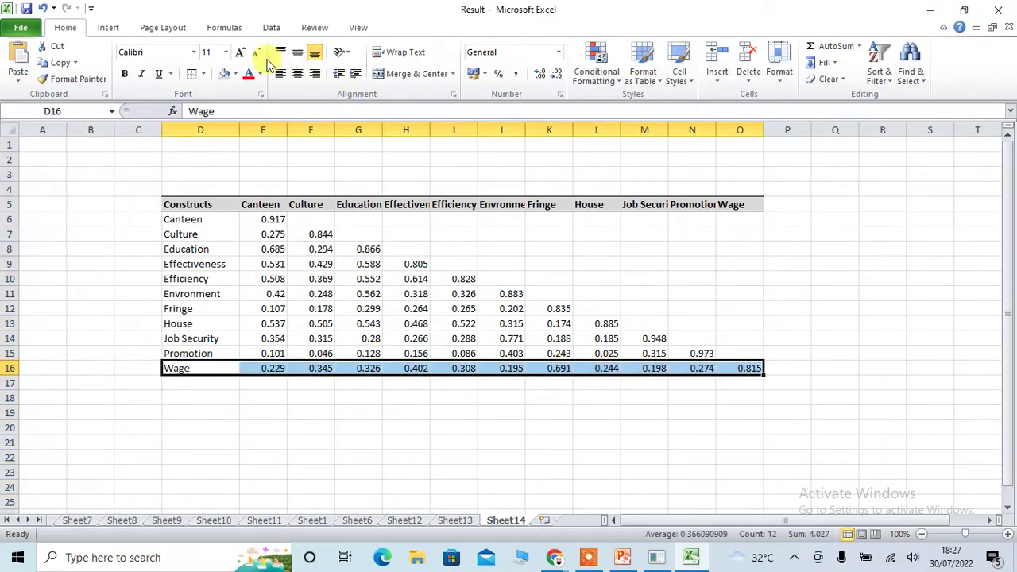
pyautogui.click(204, 73)
pyautogui.click(64, 111)
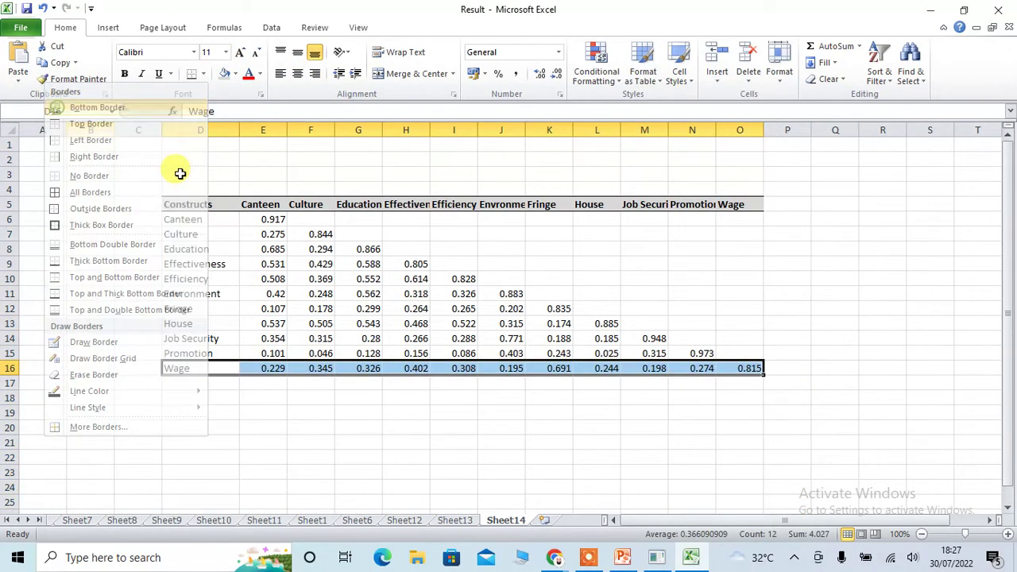
pyautogui.click(894, 293)
# - Shade the diagonal values of the matrix, from Canteen in E6 to Wage in O16, with the grey fill
pyautogui.click(272, 220)
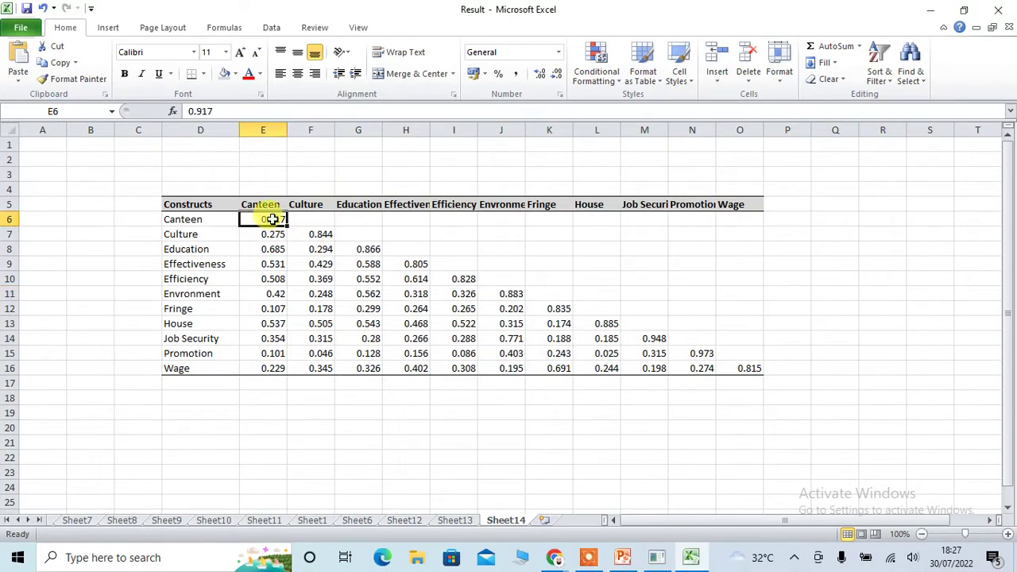
pyautogui.keyDown('ctrl'); pyautogui.click(321, 234); pyautogui.keyUp('ctrl')
pyautogui.keyDown('ctrl'); pyautogui.click(364, 249); pyautogui.keyUp('ctrl')
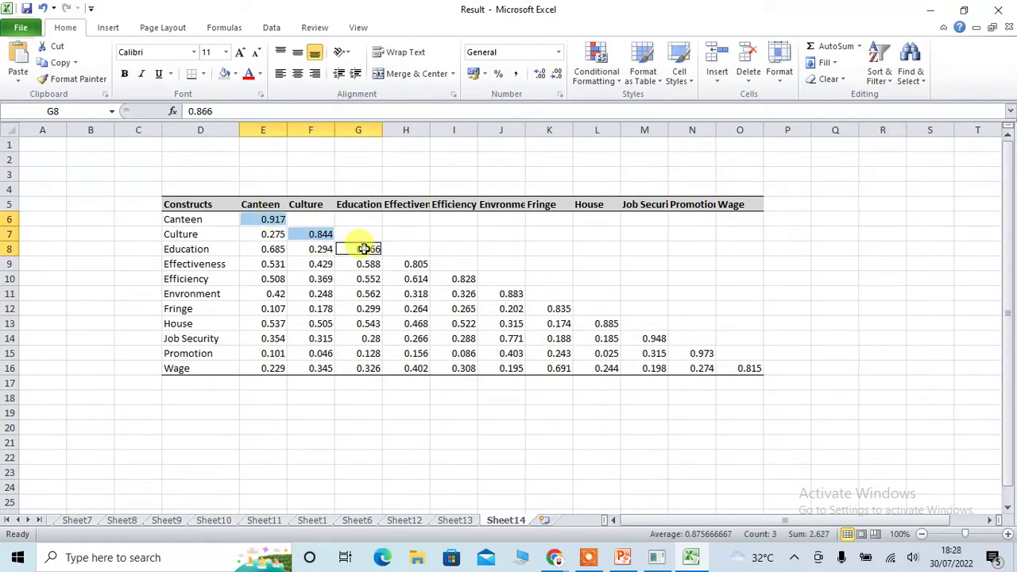
pyautogui.keyDown('ctrl'); pyautogui.click(415, 264); pyautogui.keyUp('ctrl')
pyautogui.keyDown('ctrl'); pyautogui.click(463, 279); pyautogui.keyUp('ctrl')
pyautogui.keyDown('ctrl'); pyautogui.click(511, 294); pyautogui.keyUp('ctrl')
pyautogui.keyDown('ctrl'); pyautogui.click(559, 309); pyautogui.keyUp('ctrl')
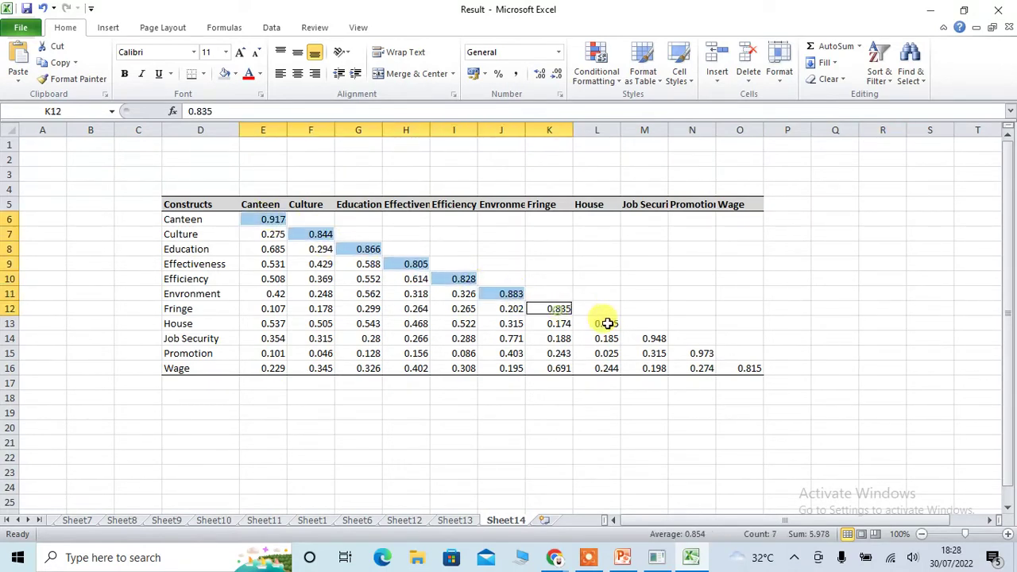
pyautogui.keyDown('ctrl'); pyautogui.click(606, 323); pyautogui.keyUp('ctrl')
pyautogui.keyDown('ctrl'); pyautogui.click(654, 338); pyautogui.keyUp('ctrl')
pyautogui.keyDown('ctrl'); pyautogui.click(701, 354); pyautogui.keyUp('ctrl')
pyautogui.keyDown('ctrl'); pyautogui.click(749, 368); pyautogui.keyUp('ctrl')
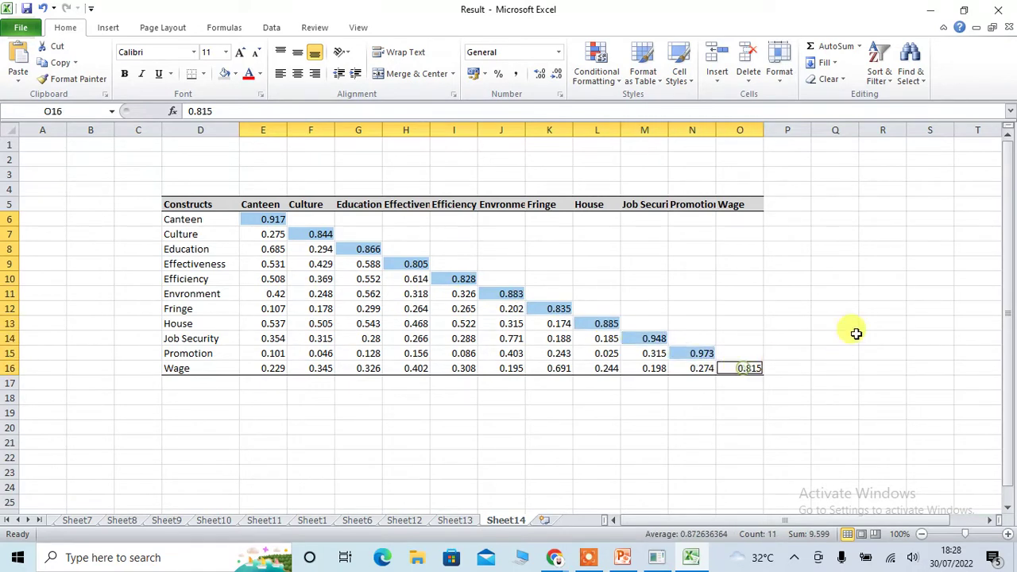
pyautogui.click(225, 75)
pyautogui.click(847, 354)
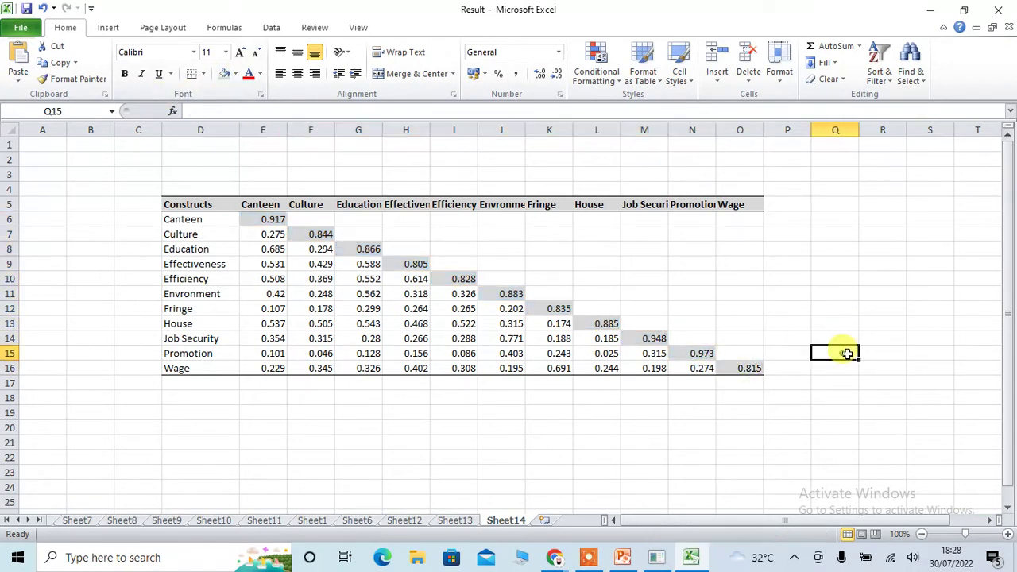
# - Centre the contents of the Fornell-Larcker table D5:O16 both horizontally and vertically
pyautogui.moveTo(199, 203); pyautogui.dragTo(735, 369)
pyautogui.rightClick(665, 282)
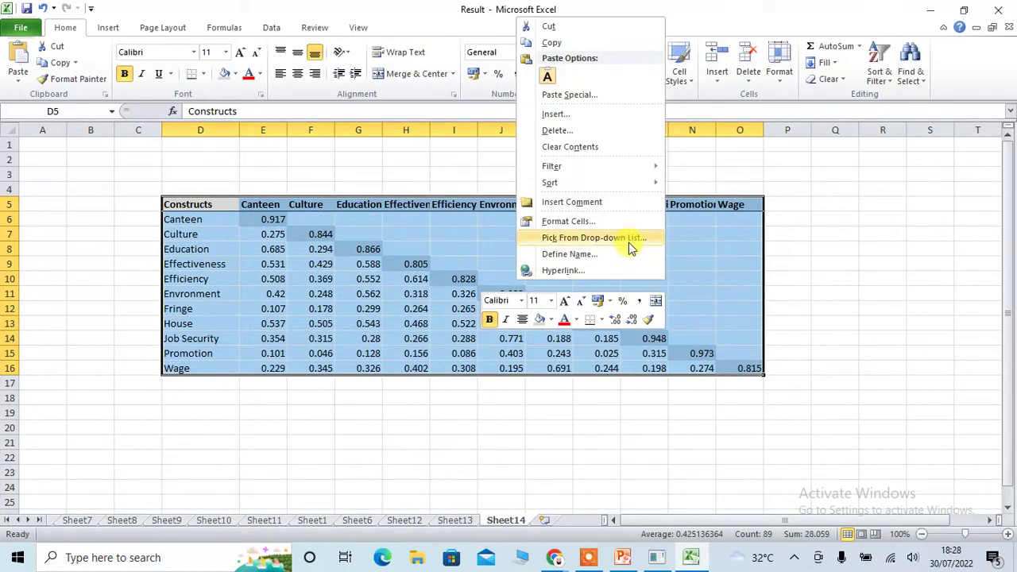
pyautogui.click(582, 223)
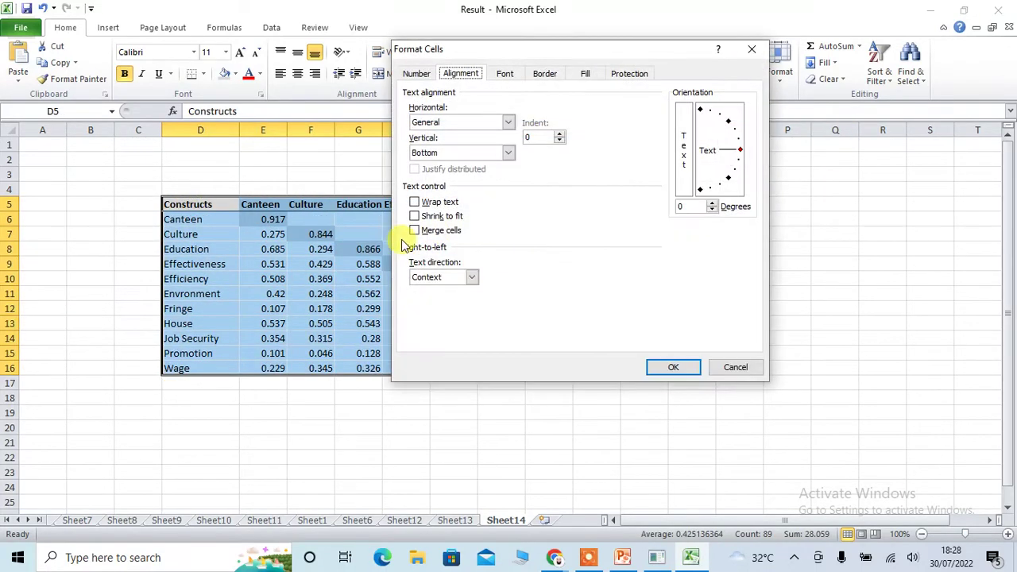
pyautogui.click(509, 124)
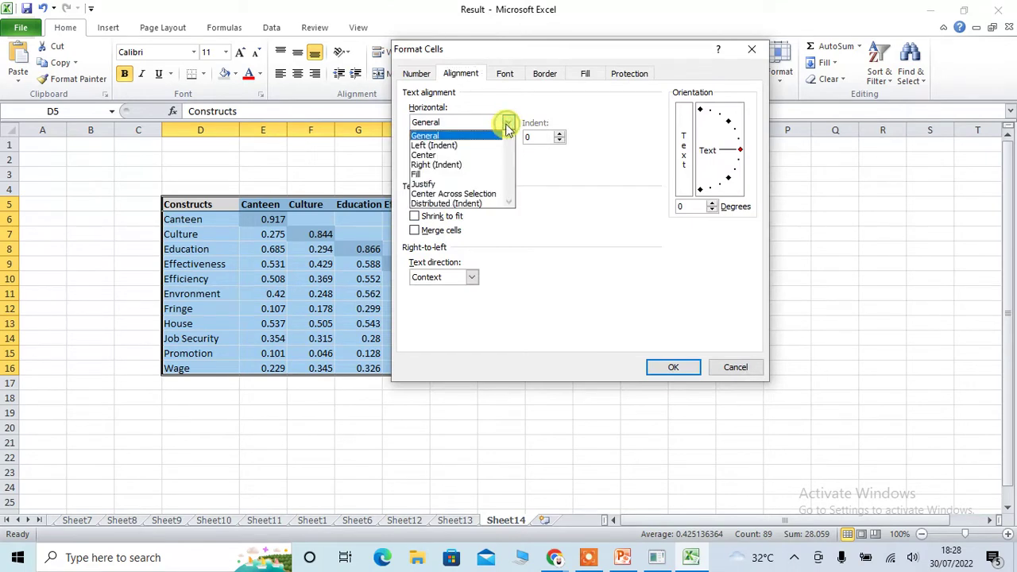
pyautogui.click(453, 150)
pyautogui.click(460, 153)
pyautogui.click(445, 177)
# - Apply the Number format with 3 decimal places to the table D5:O16
pyautogui.click(416, 74)
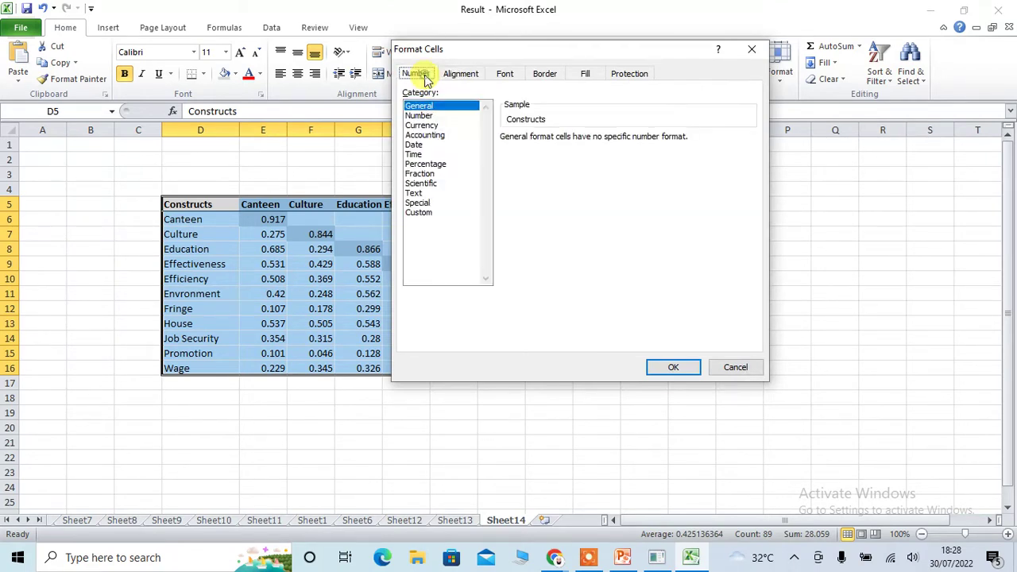
pyautogui.click(419, 115)
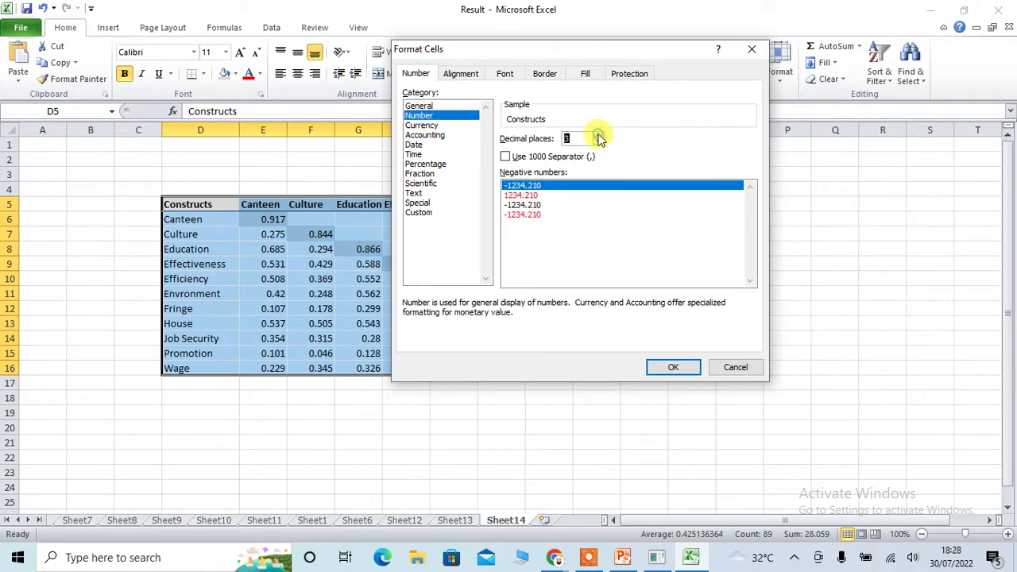
pyautogui.click(675, 367)
pyautogui.click(870, 381)
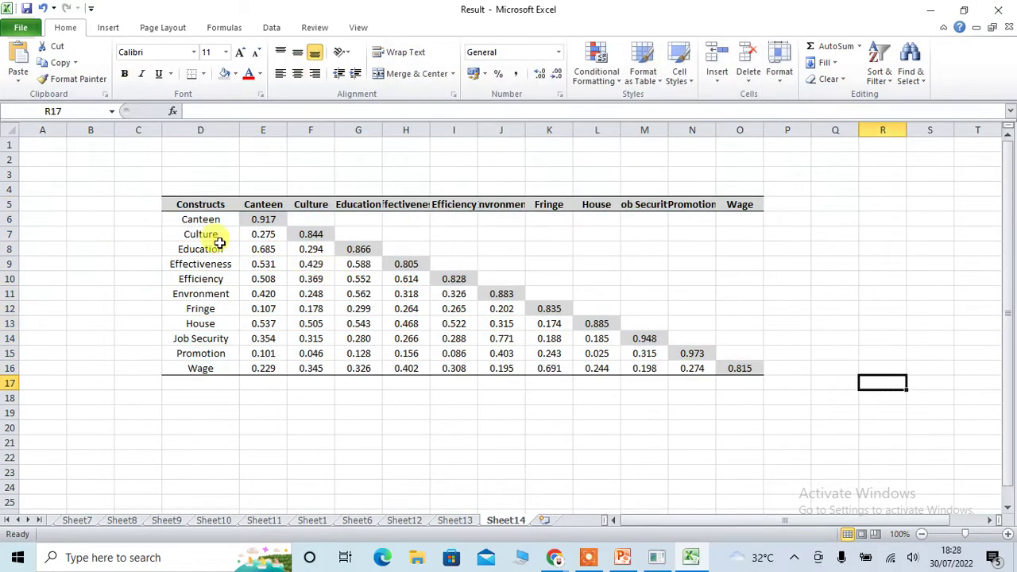
# - Left-align the construct names in D6:D16, from Canteen to Wage
pyautogui.moveTo(203, 219); pyautogui.dragTo(218, 368)
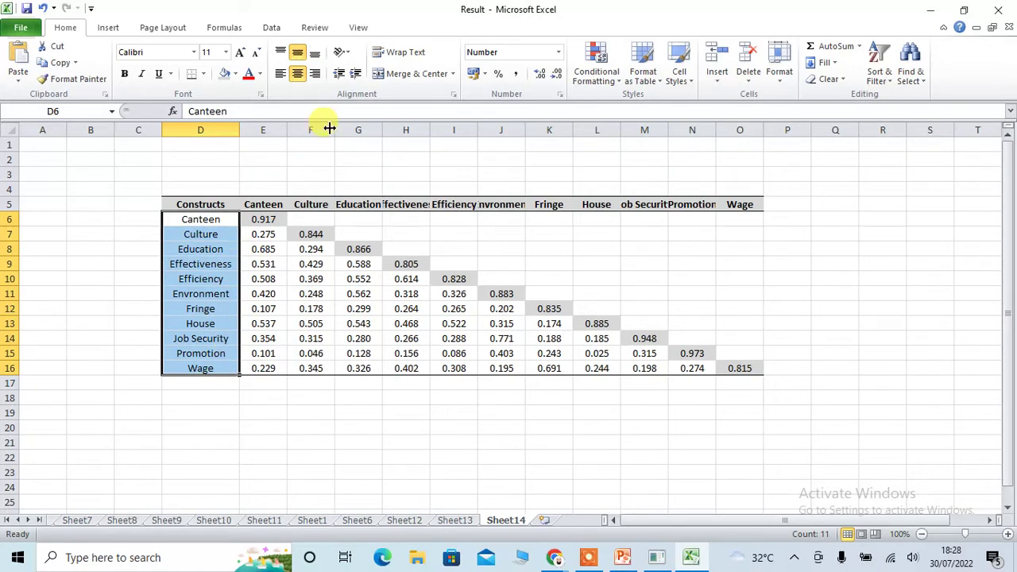
pyautogui.click(280, 73)
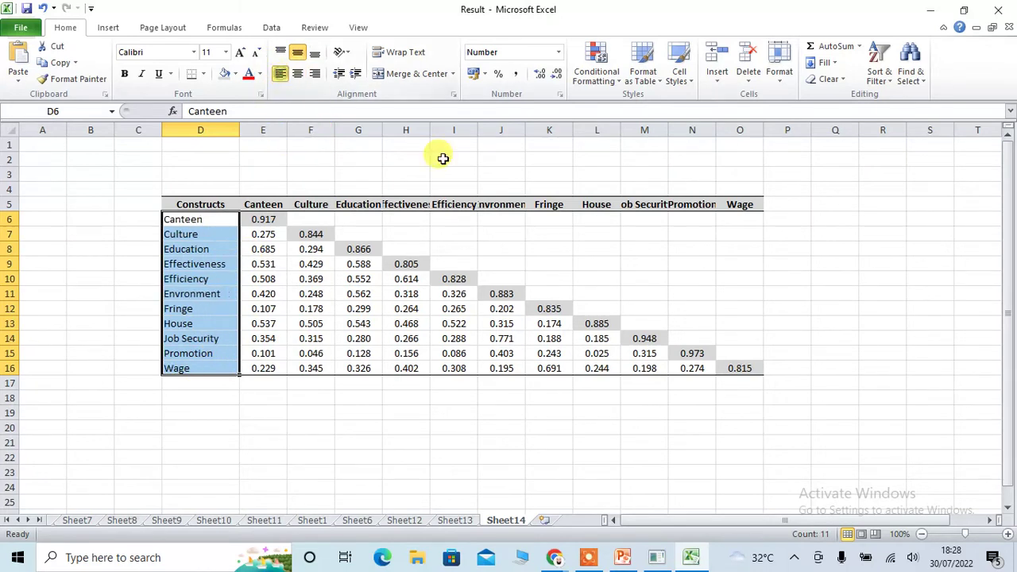
pyautogui.click(878, 309)
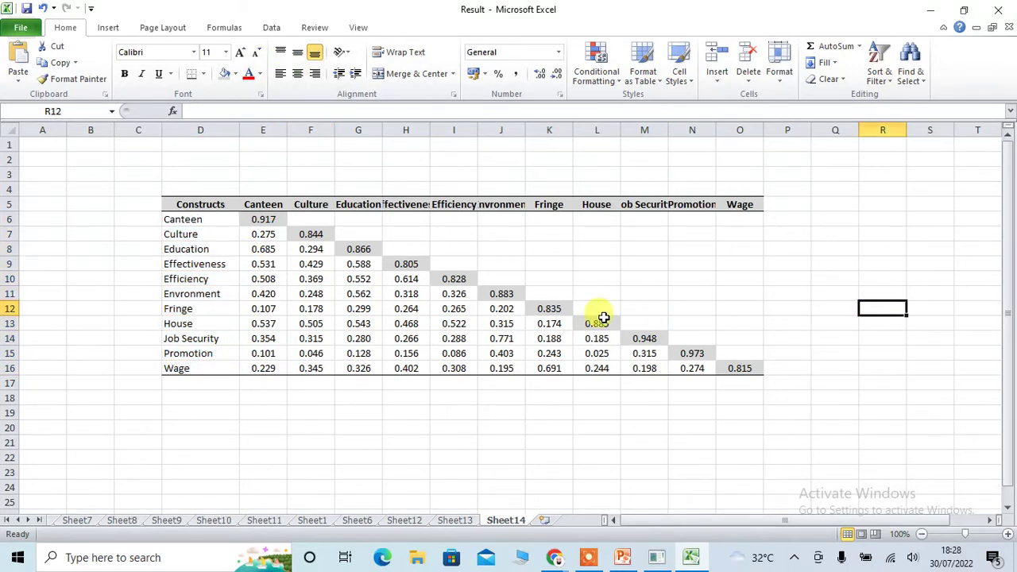
pyautogui.click(704, 259)
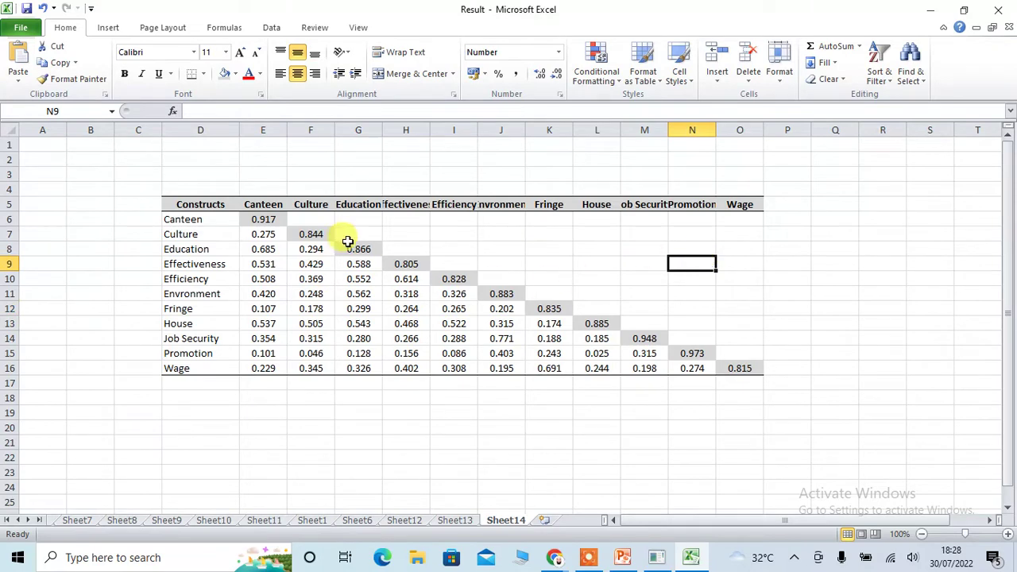
pyautogui.click(514, 229)
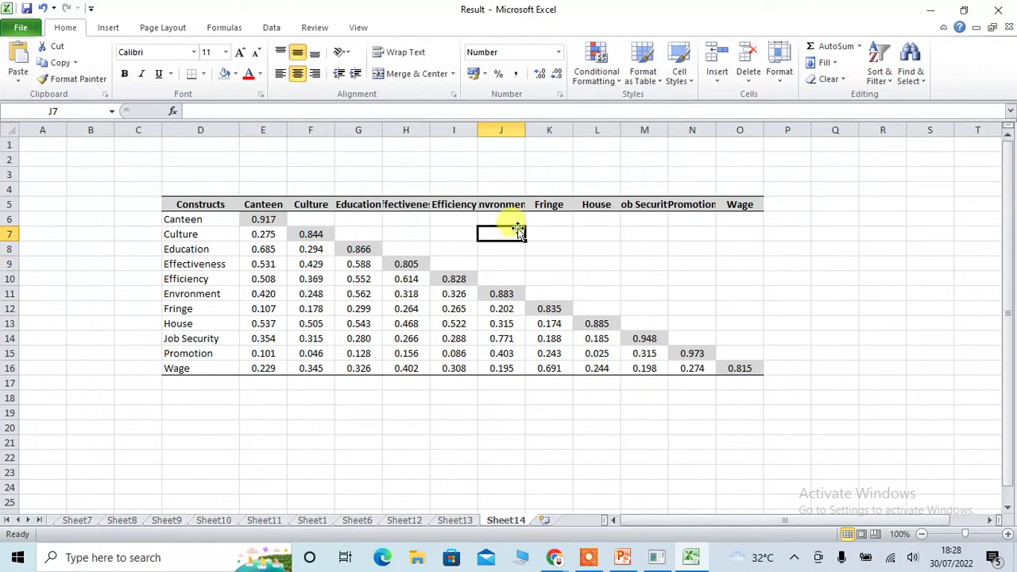
# - Switch to SmartPLS and copy the Cross Loadings table of the discriminant validity results in Excel format
pyautogui.click(656, 557)
pyautogui.click(355, 144)
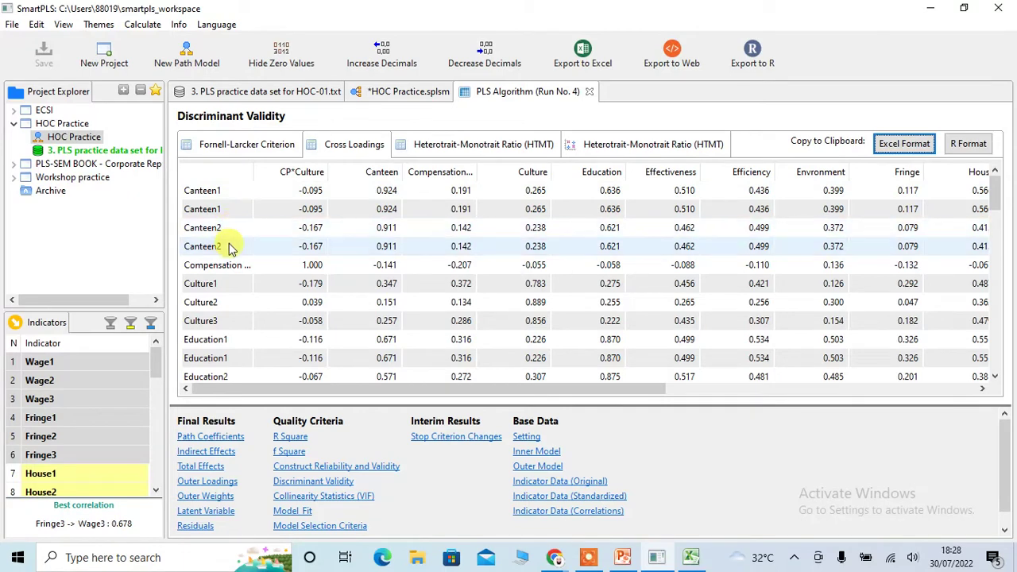
pyautogui.click(909, 144)
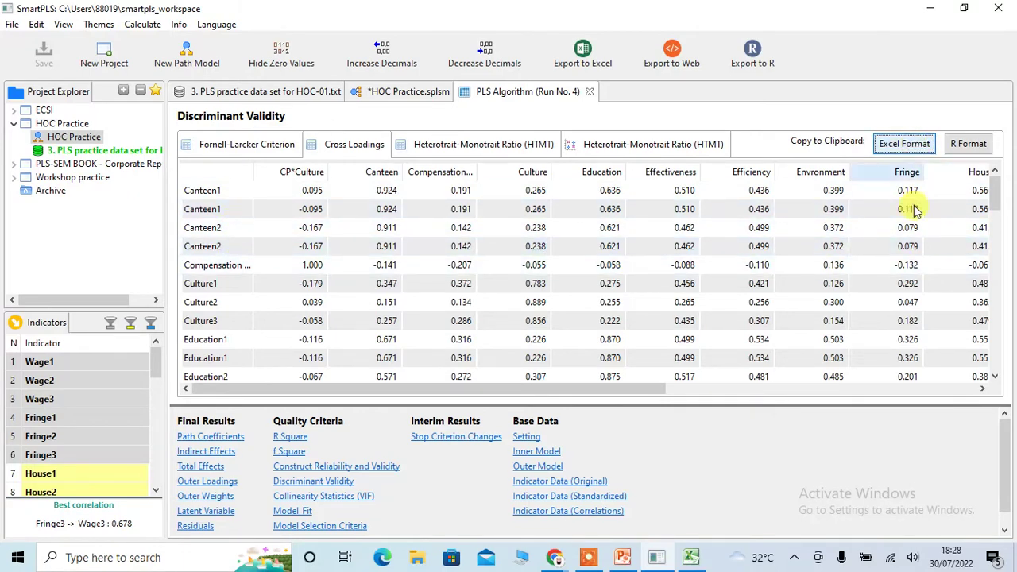
# - Paste the cross loadings at D4 of a new sheet in the Excel Result workbook and widen column D to fit the indicator names
pyautogui.click(684, 556)
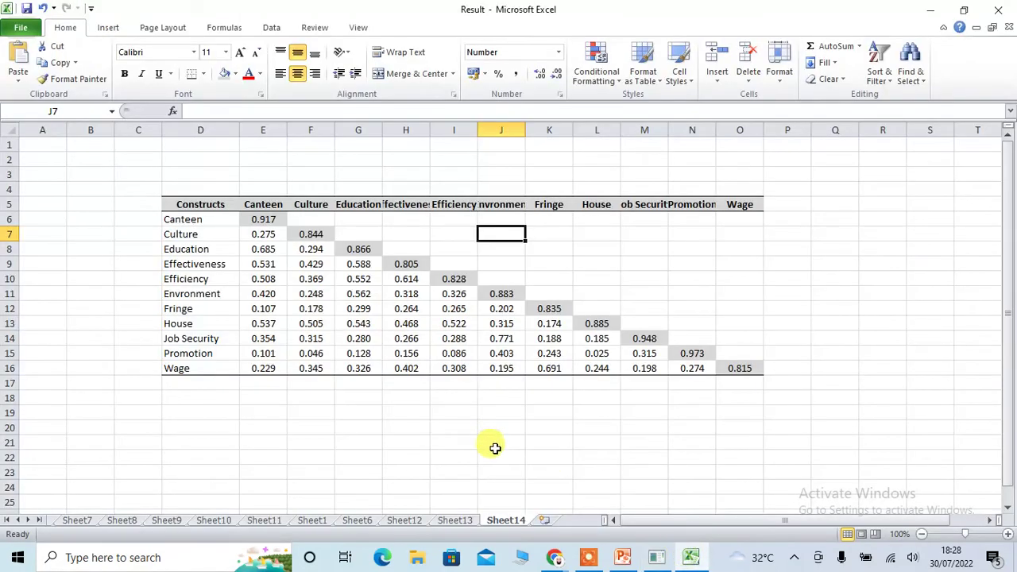
pyautogui.click(547, 519)
pyautogui.click(180, 188)
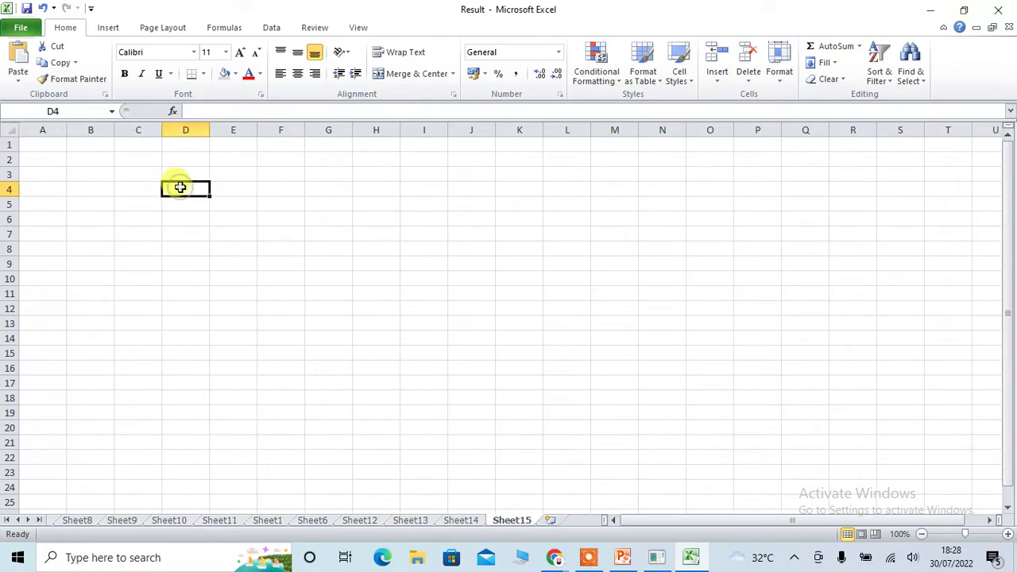
pyautogui.hotkey('ctrl', 'v')
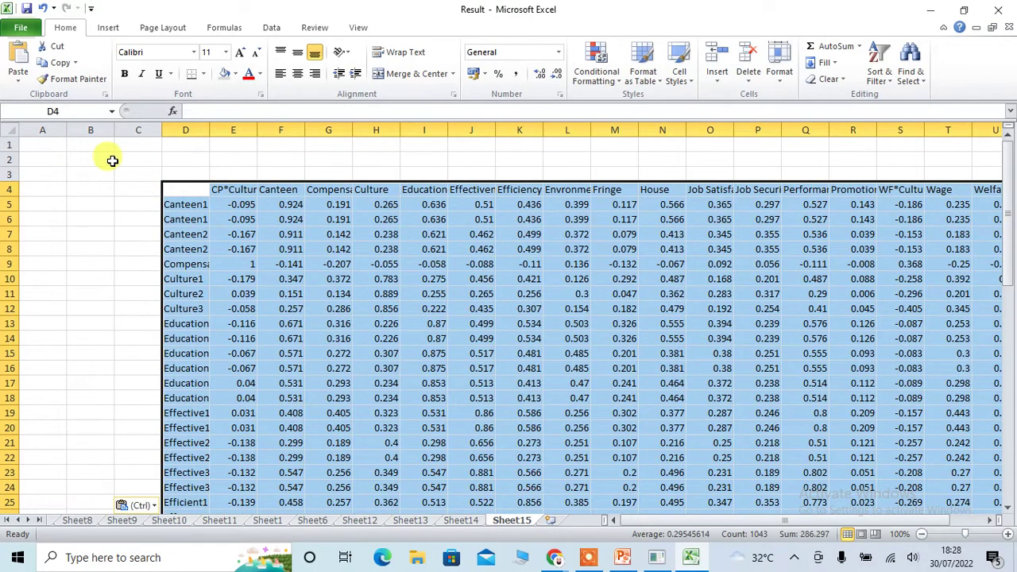
pyautogui.moveTo(208, 129); pyautogui.dragTo(266, 129)
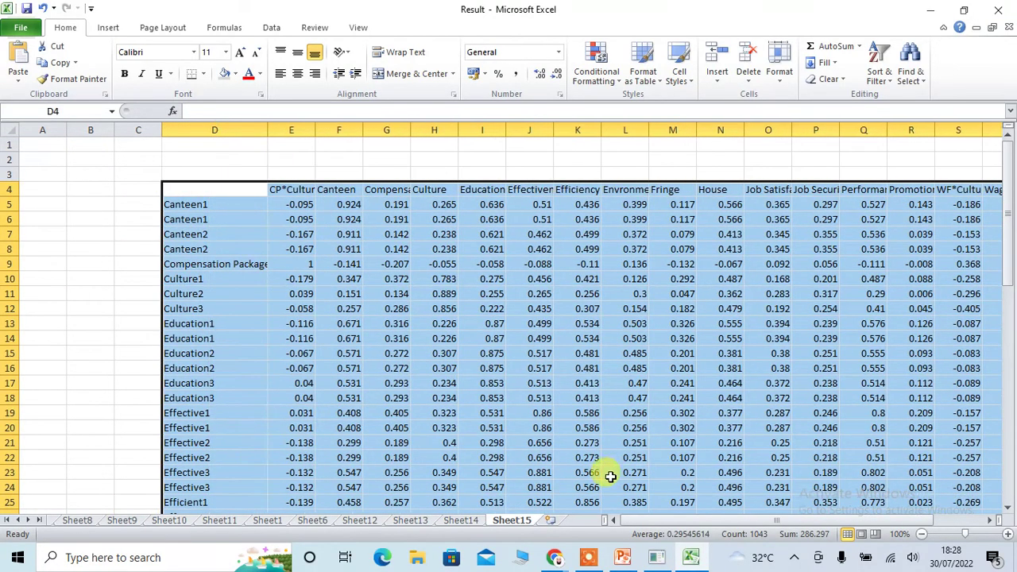
# - In the SmartPLS HOC Practice model, show the indicators of the Compensation Package construct to examine the repeated items, and hide them again
pyautogui.click(655, 560)
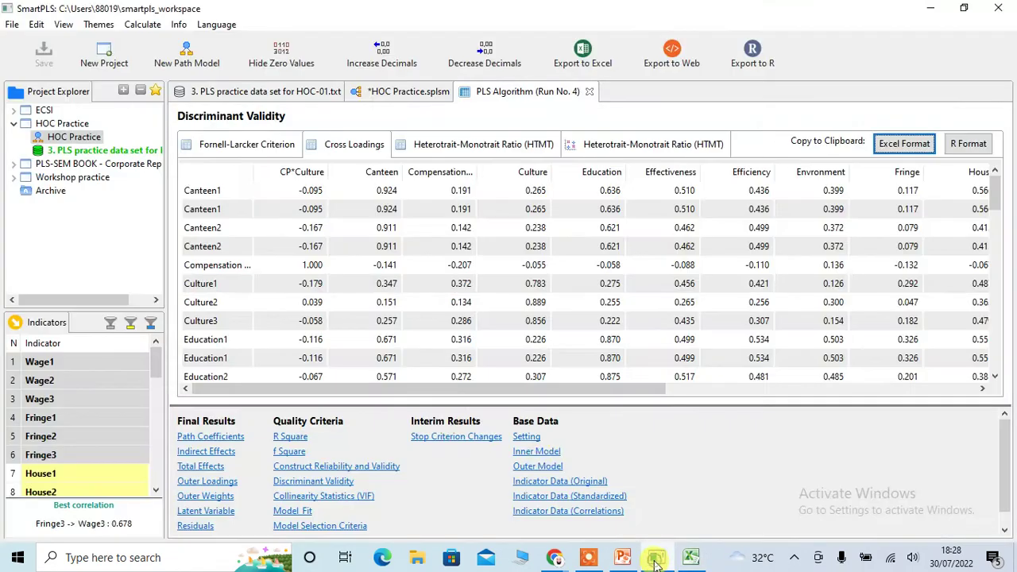
pyautogui.doubleClick(74, 136)
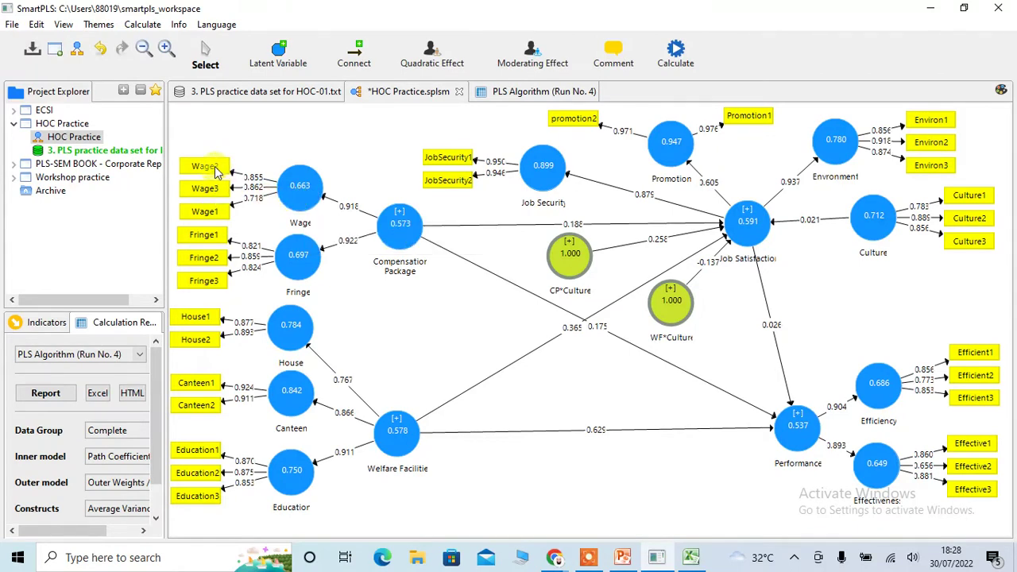
pyautogui.rightClick(405, 221)
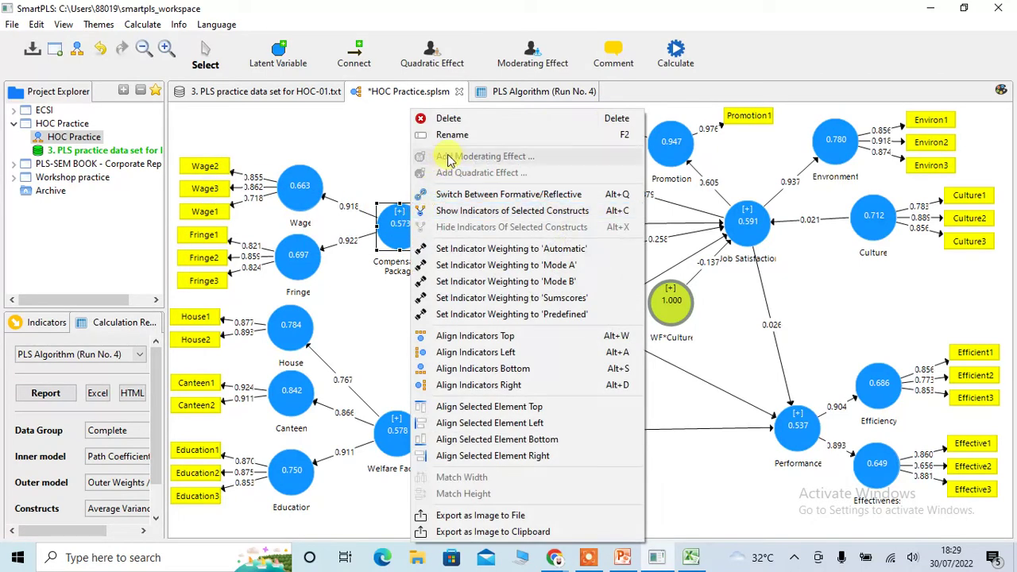
pyautogui.click(466, 211)
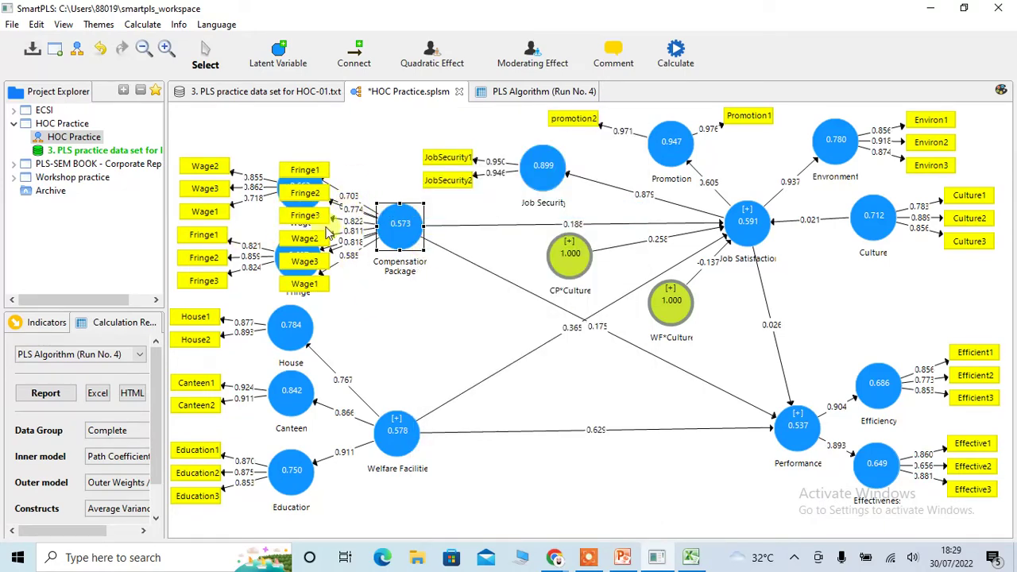
pyautogui.rightClick(403, 221)
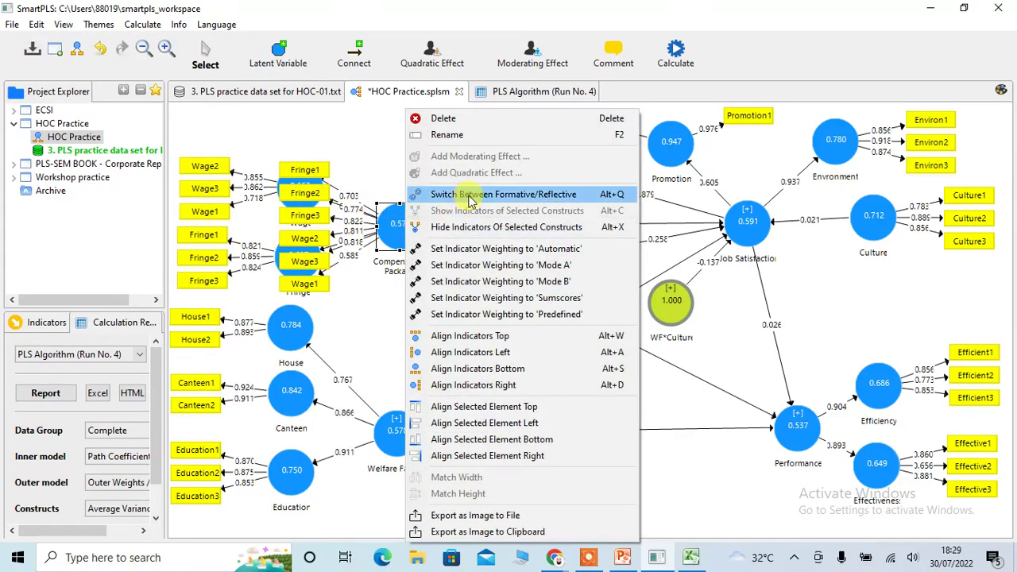
pyautogui.click(459, 228)
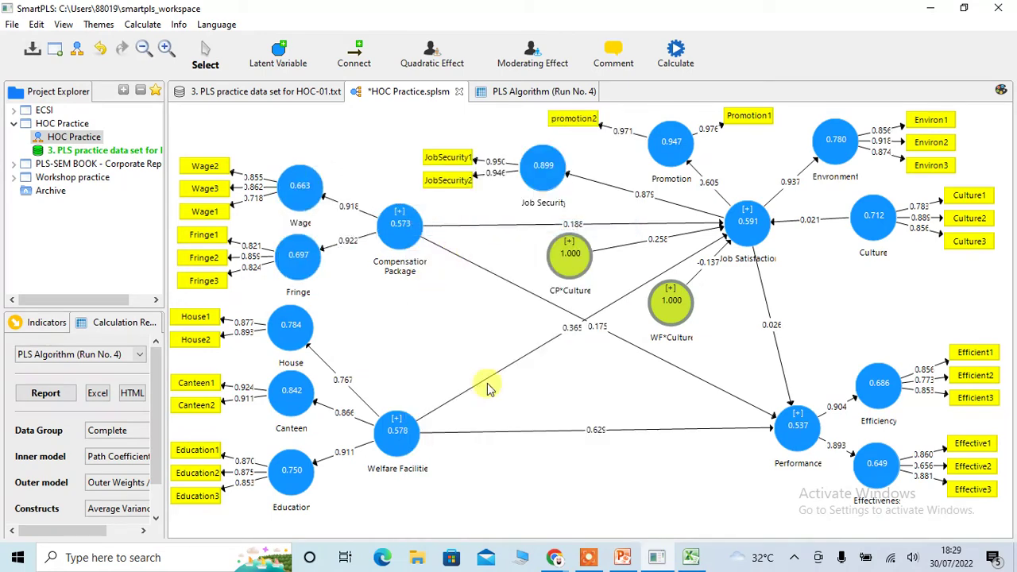
# - Switch to Excel and delete the duplicate row of every repeated indicator, plus the Compensation Package and Welfare Facilities interaction rows, from the cross loadings table
pyautogui.click(690, 557)
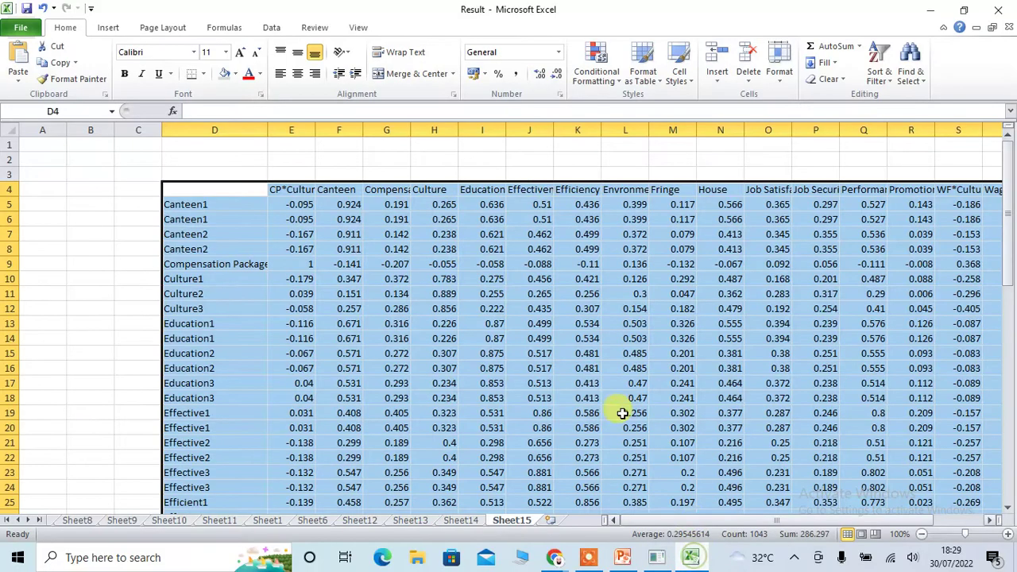
pyautogui.click(345, 280)
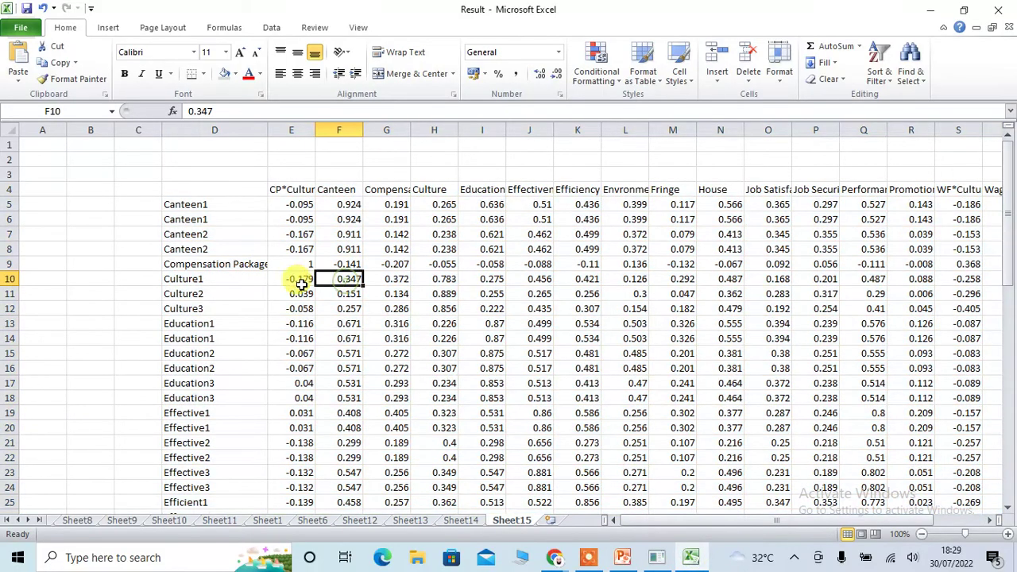
pyautogui.click(11, 220)
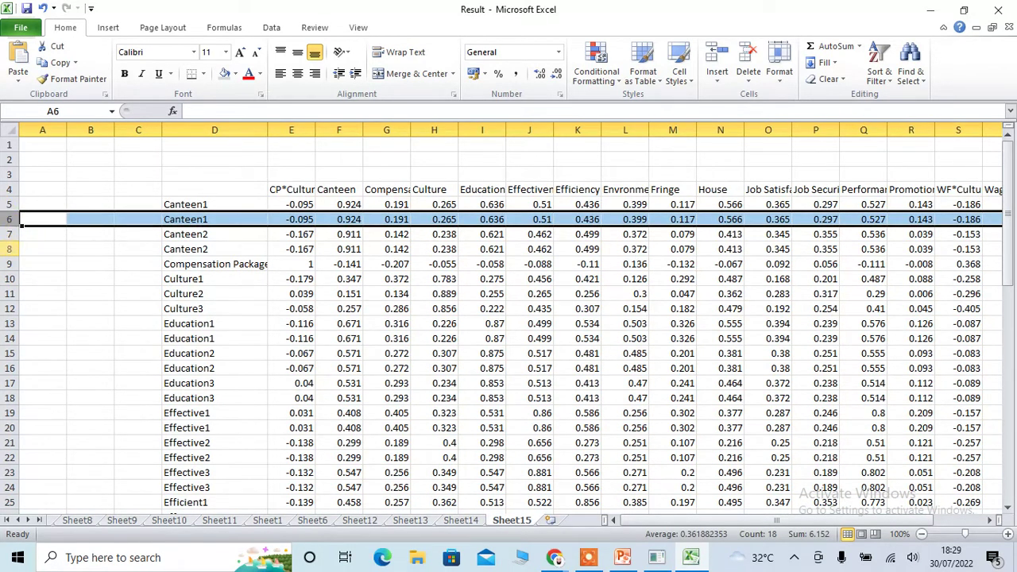
pyautogui.keyDown('ctrl'); pyautogui.click(11, 248); pyautogui.keyUp('ctrl')
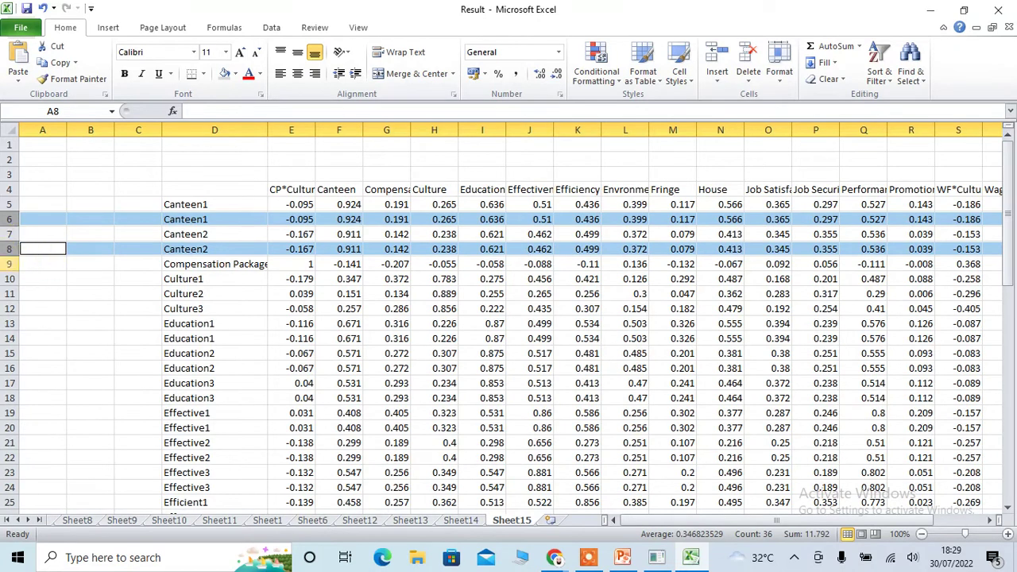
pyautogui.keyDown('ctrl'); pyautogui.click(11, 264); pyautogui.keyUp('ctrl')
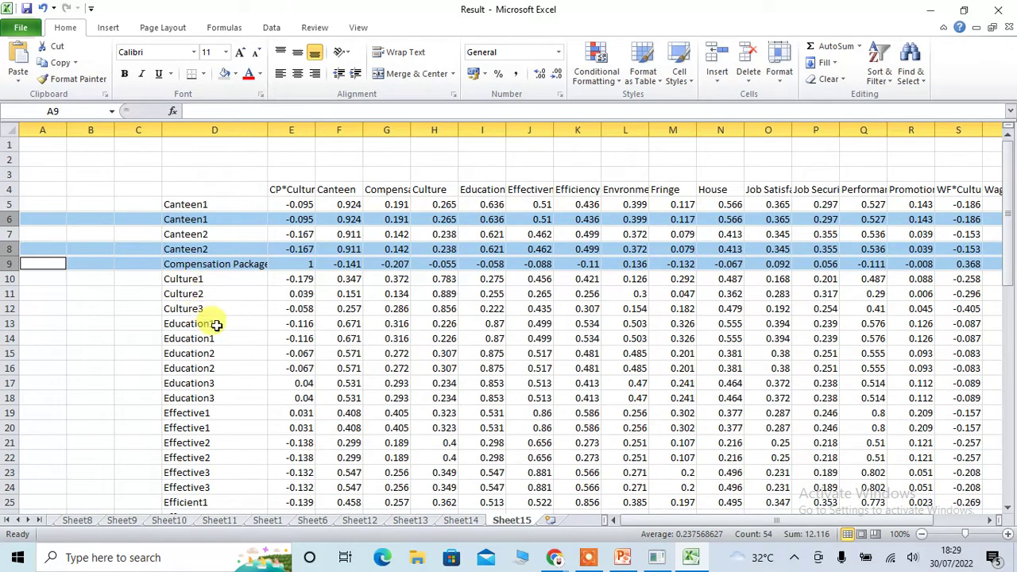
pyautogui.keyDown('ctrl'); pyautogui.click(9, 339); pyautogui.keyUp('ctrl')
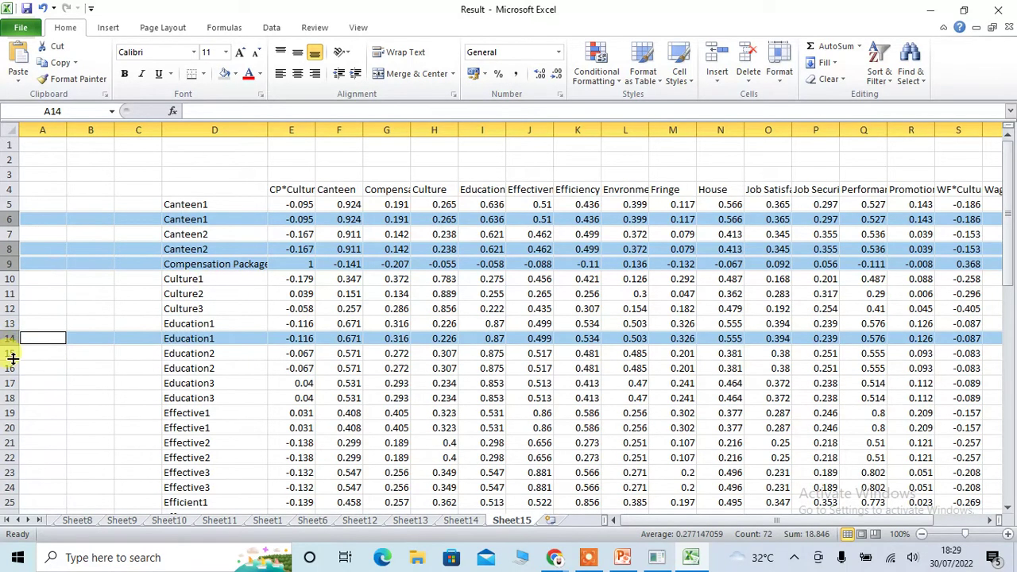
pyautogui.keyDown('ctrl'); pyautogui.click(10, 368); pyautogui.keyUp('ctrl')
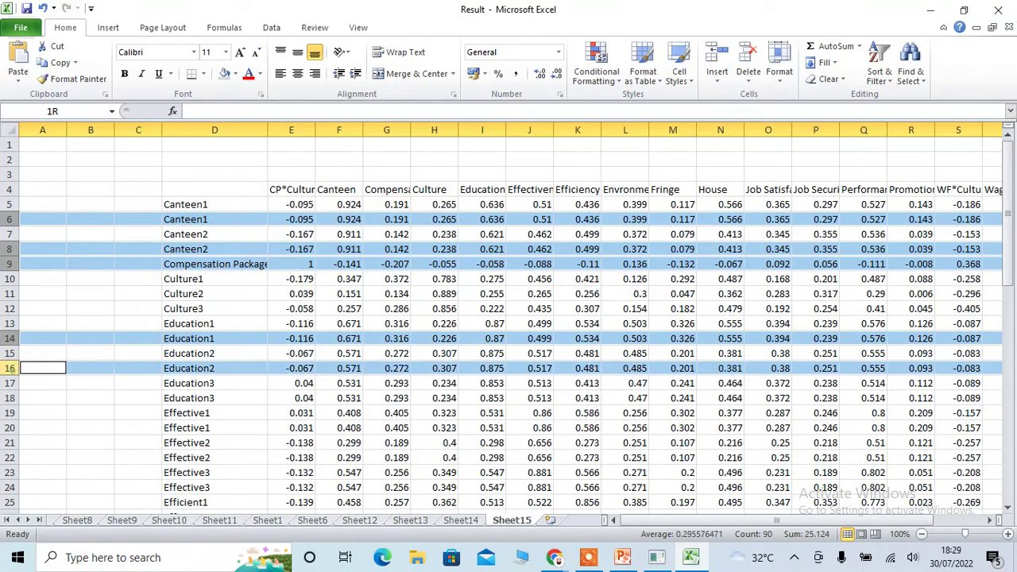
pyautogui.keyDown('ctrl'); pyautogui.click(11, 399); pyautogui.keyUp('ctrl')
pyautogui.keyDown('ctrl'); pyautogui.click(10, 429); pyautogui.keyUp('ctrl')
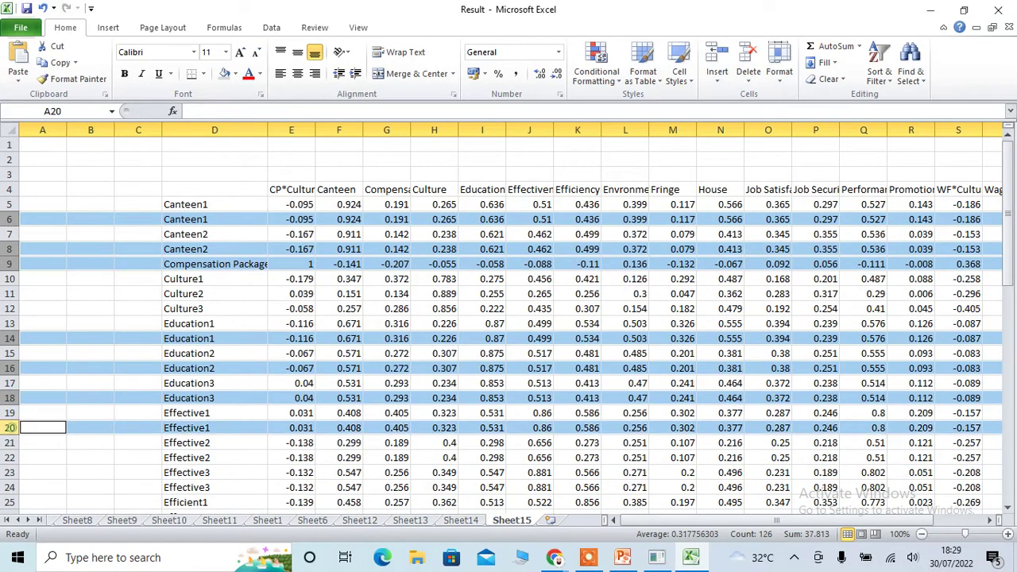
pyautogui.keyDown('ctrl'); pyautogui.click(9, 457); pyautogui.keyUp('ctrl')
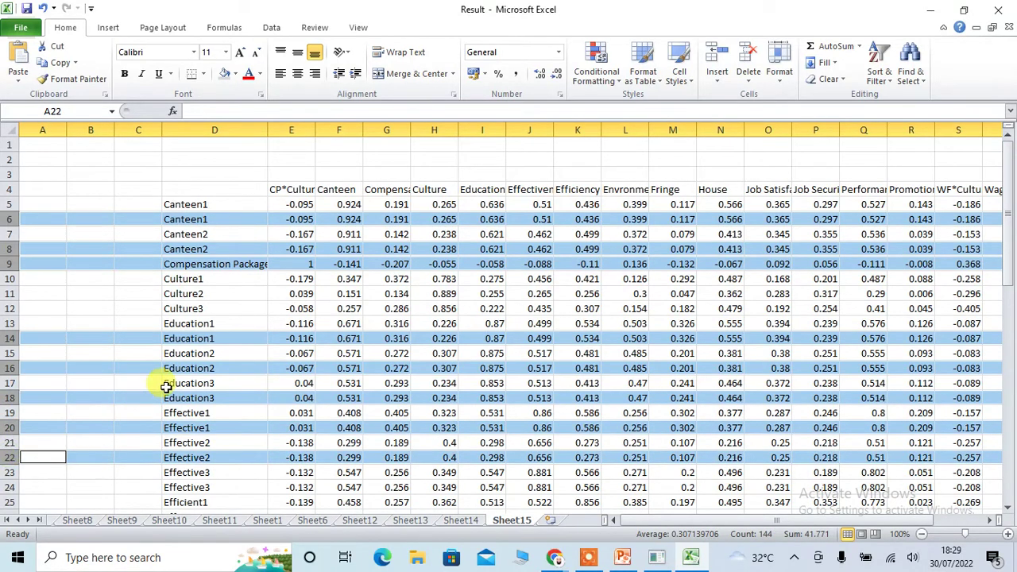
pyautogui.scroll(-5, 170, 386)
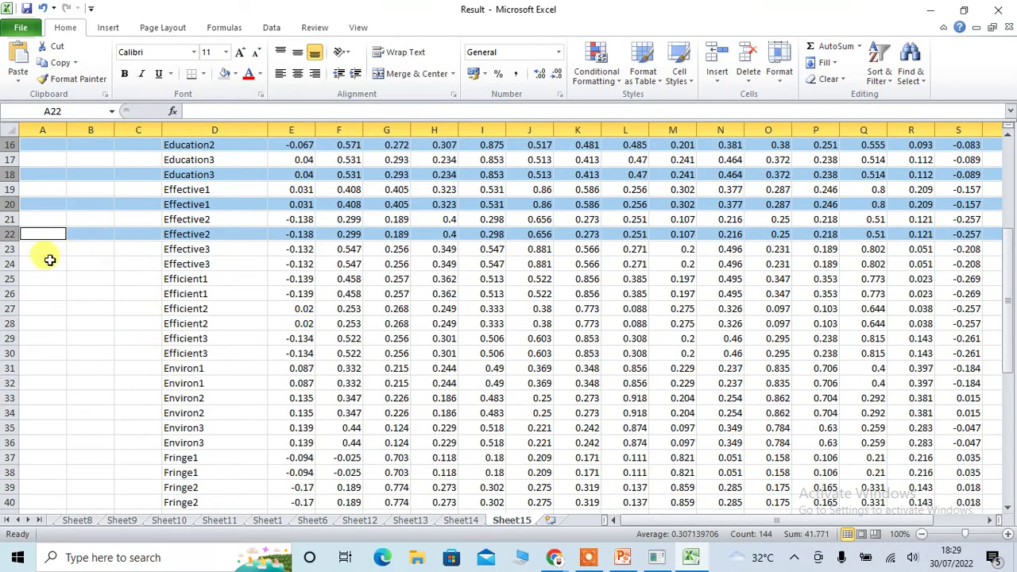
pyautogui.keyDown('ctrl'); pyautogui.click(11, 265); pyautogui.keyUp('ctrl')
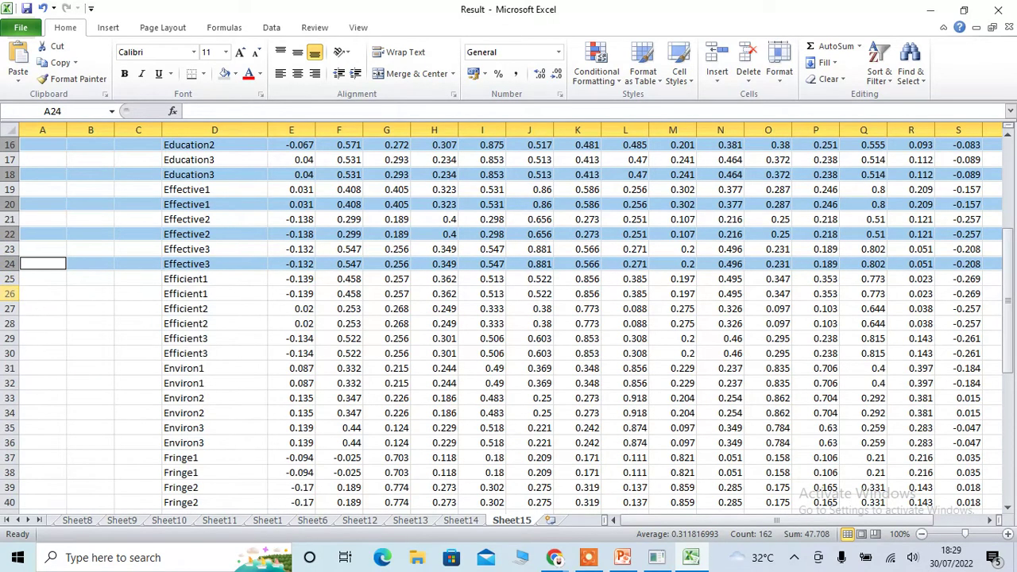
pyautogui.keyDown('ctrl'); pyautogui.click(11, 293); pyautogui.keyUp('ctrl')
pyautogui.keyDown('ctrl'); pyautogui.click(11, 323); pyautogui.keyUp('ctrl')
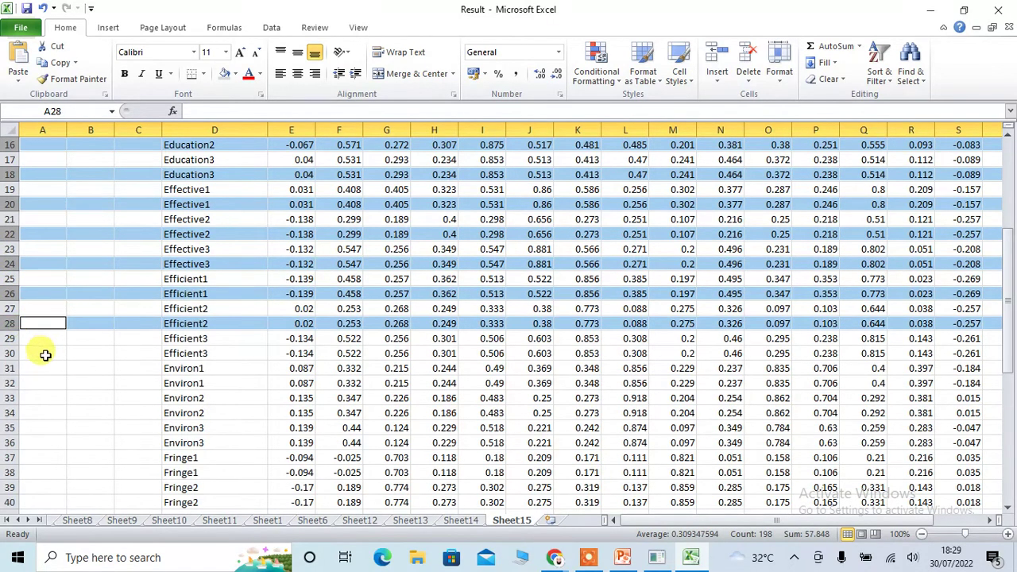
pyautogui.keyDown('ctrl'); pyautogui.click(11, 353); pyautogui.keyUp('ctrl')
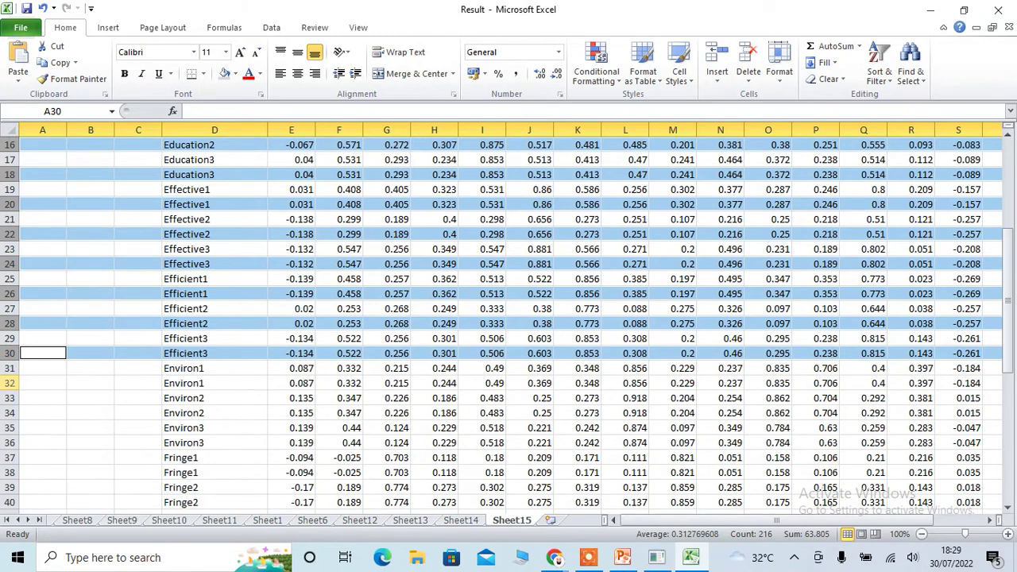
pyautogui.keyDown('ctrl'); pyautogui.click(11, 383); pyautogui.keyUp('ctrl')
pyautogui.keyDown('ctrl'); pyautogui.click(11, 412); pyautogui.keyUp('ctrl')
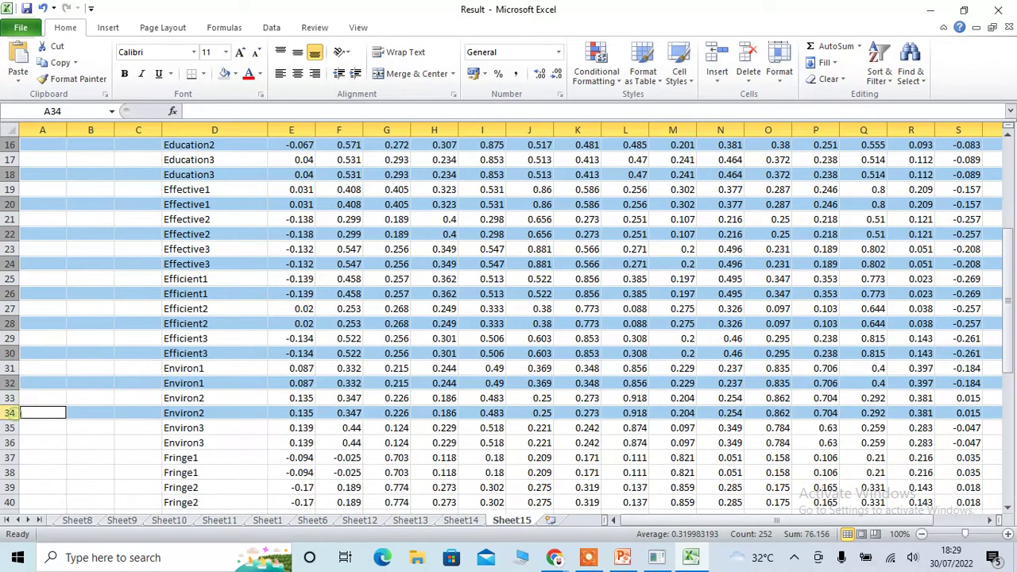
pyautogui.keyDown('ctrl'); pyautogui.click(11, 442); pyautogui.keyUp('ctrl')
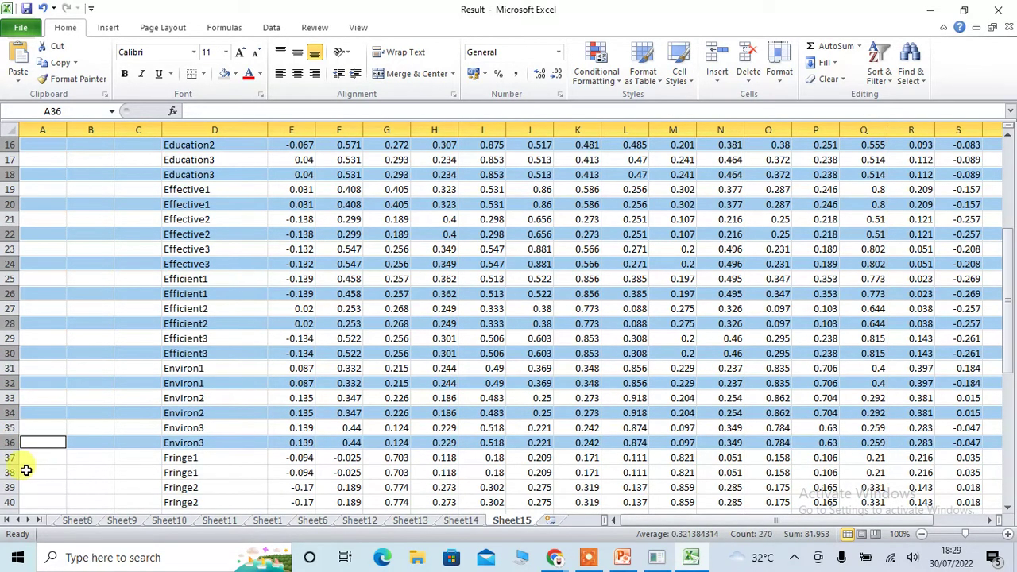
pyautogui.keyDown('ctrl'); pyautogui.click(11, 472); pyautogui.keyUp('ctrl')
pyautogui.scroll(-5, 143, 405)
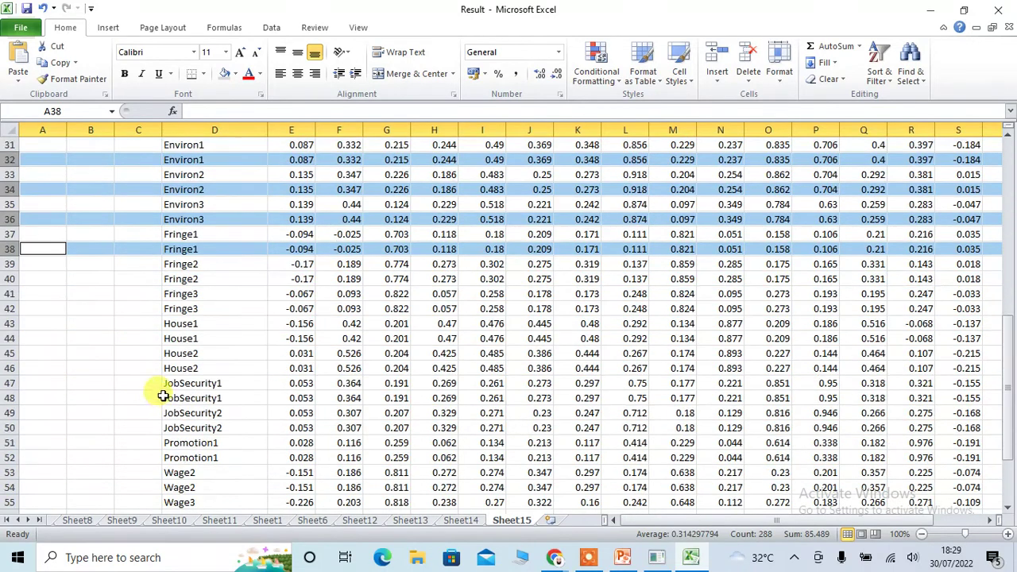
pyautogui.keyDown('ctrl'); pyautogui.click(11, 279); pyautogui.keyUp('ctrl')
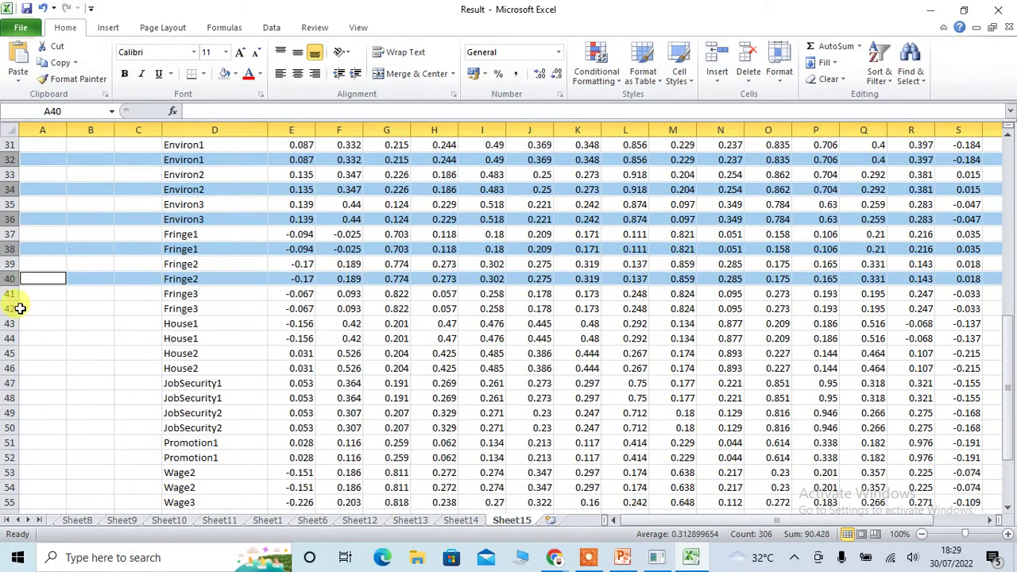
pyautogui.keyDown('ctrl'); pyautogui.click(11, 308); pyautogui.keyUp('ctrl')
pyautogui.keyDown('ctrl'); pyautogui.click(11, 339); pyautogui.keyUp('ctrl')
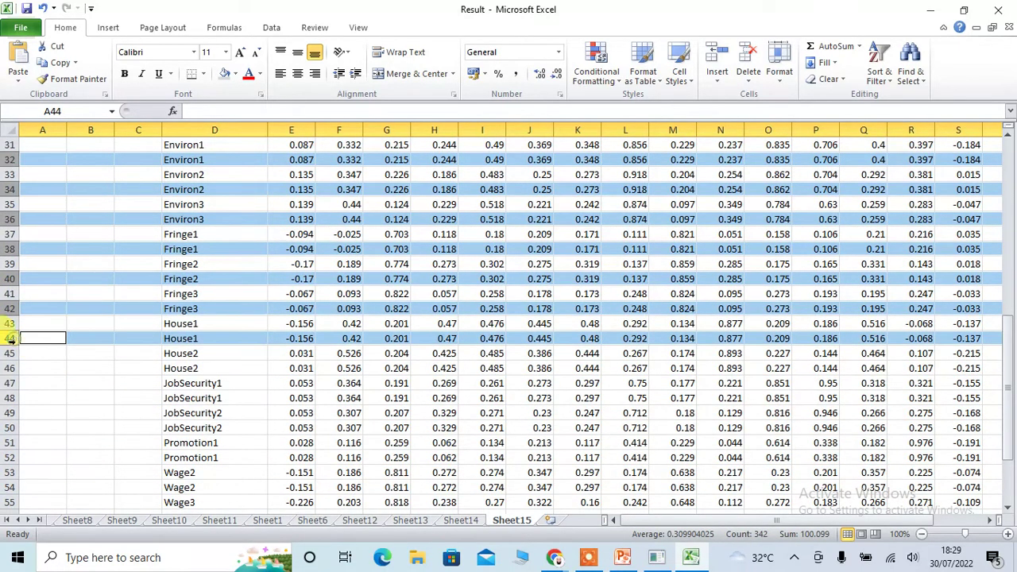
pyautogui.keyDown('ctrl'); pyautogui.click(11, 368); pyautogui.keyUp('ctrl')
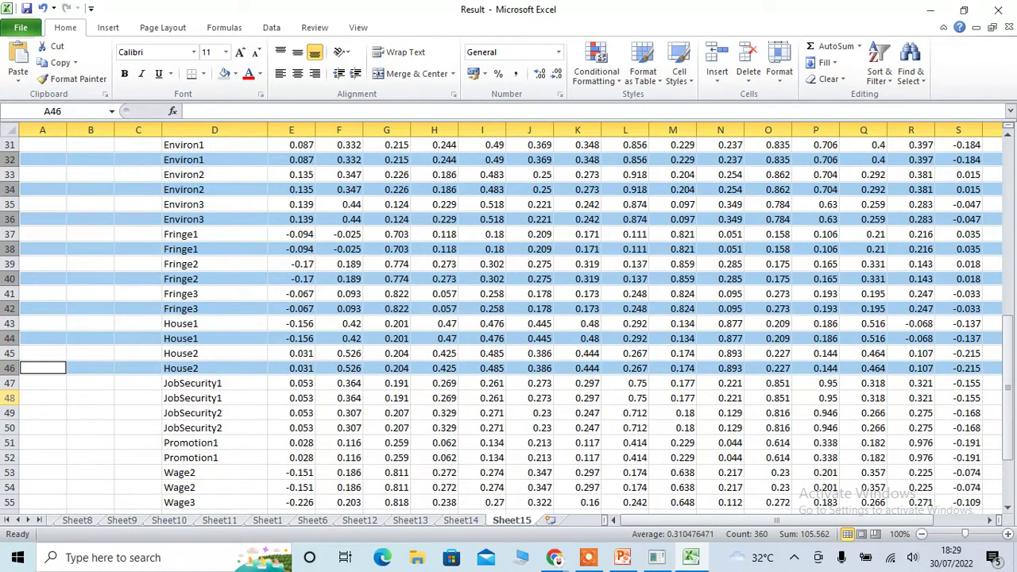
pyautogui.keyDown('ctrl'); pyautogui.click(10, 398); pyautogui.keyUp('ctrl')
pyautogui.keyDown('ctrl'); pyautogui.click(9, 427); pyautogui.keyUp('ctrl')
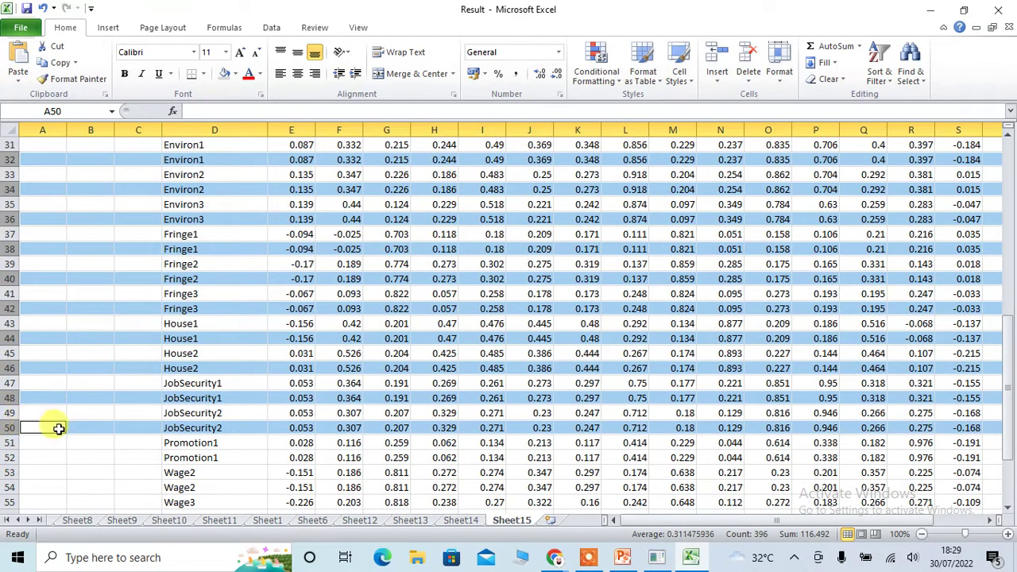
pyautogui.keyDown('ctrl'); pyautogui.click(9, 457); pyautogui.keyUp('ctrl')
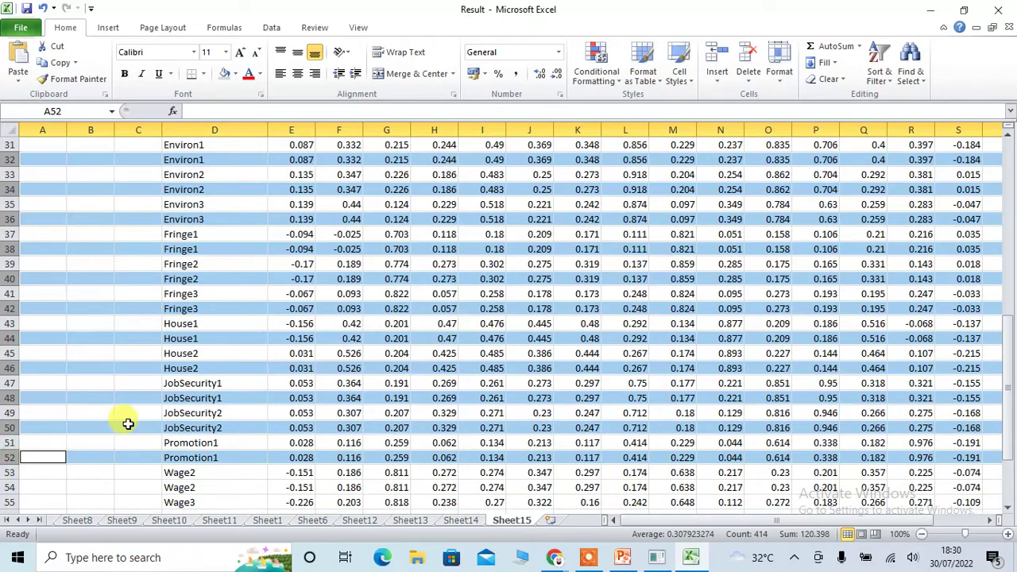
pyautogui.scroll(-4, 128, 424)
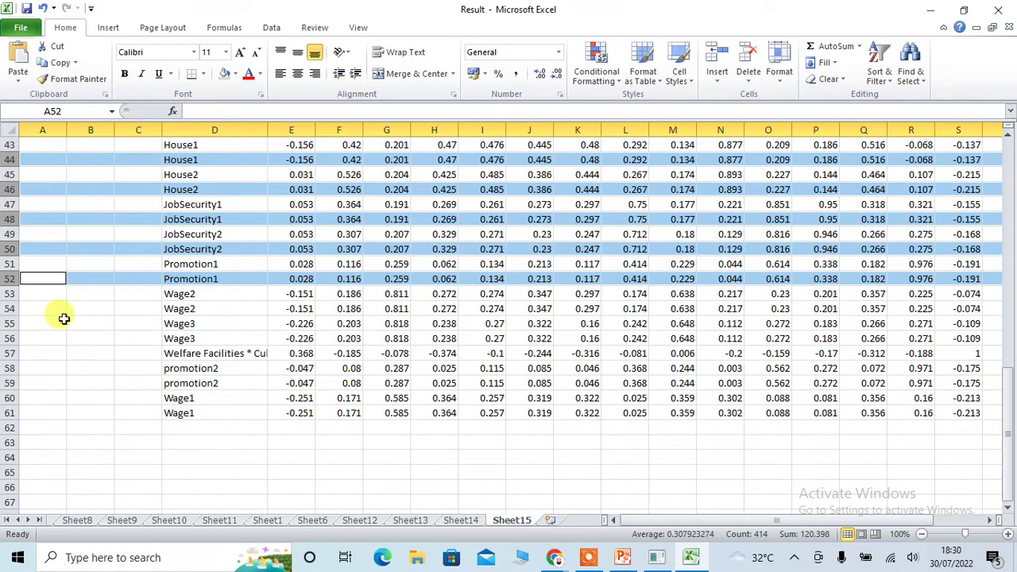
pyautogui.keyDown('ctrl'); pyautogui.click(10, 308); pyautogui.keyUp('ctrl')
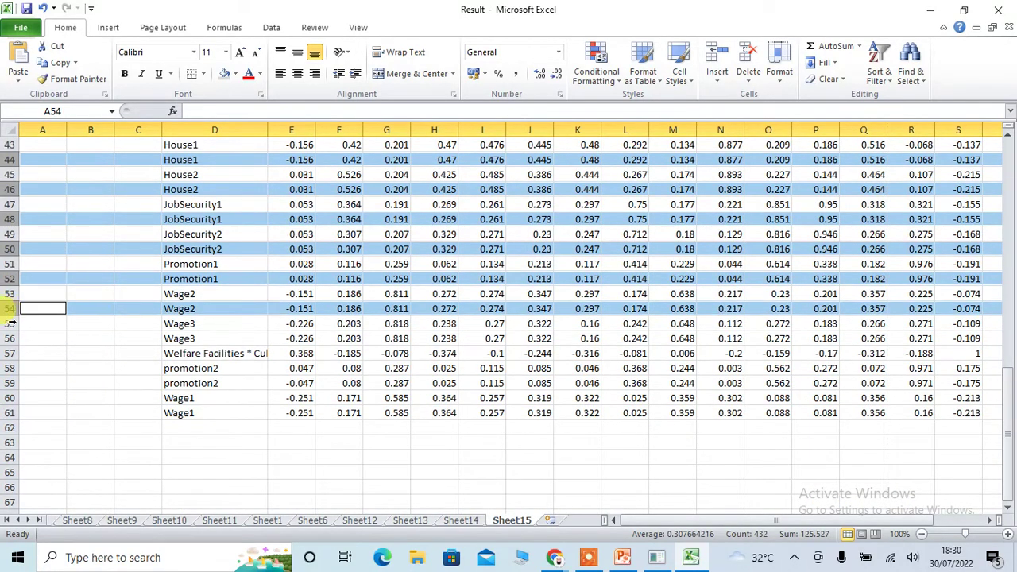
pyautogui.keyDown('ctrl'); pyautogui.click(10, 339); pyautogui.keyUp('ctrl')
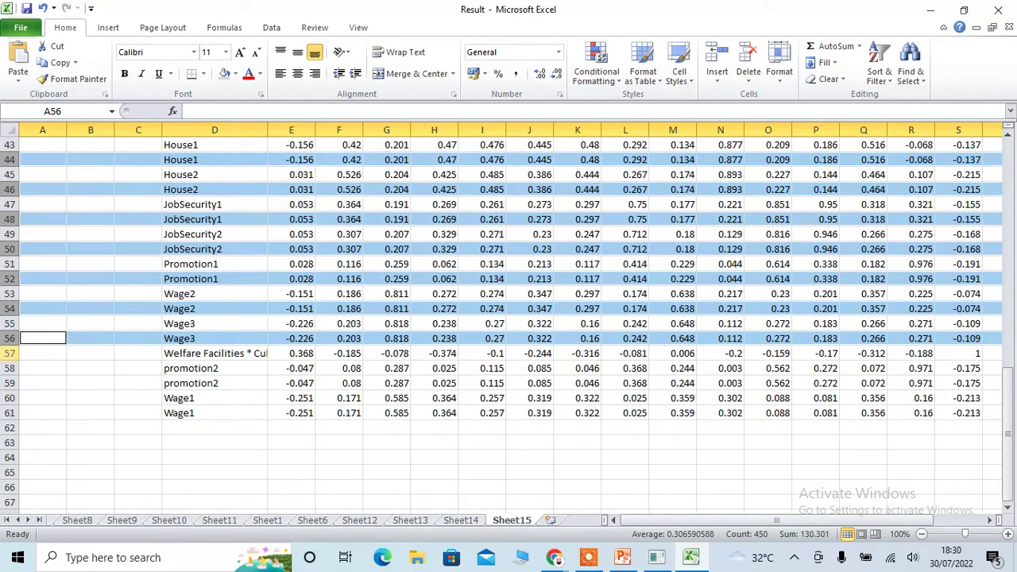
pyautogui.keyDown('ctrl'); pyautogui.click(9, 353); pyautogui.keyUp('ctrl')
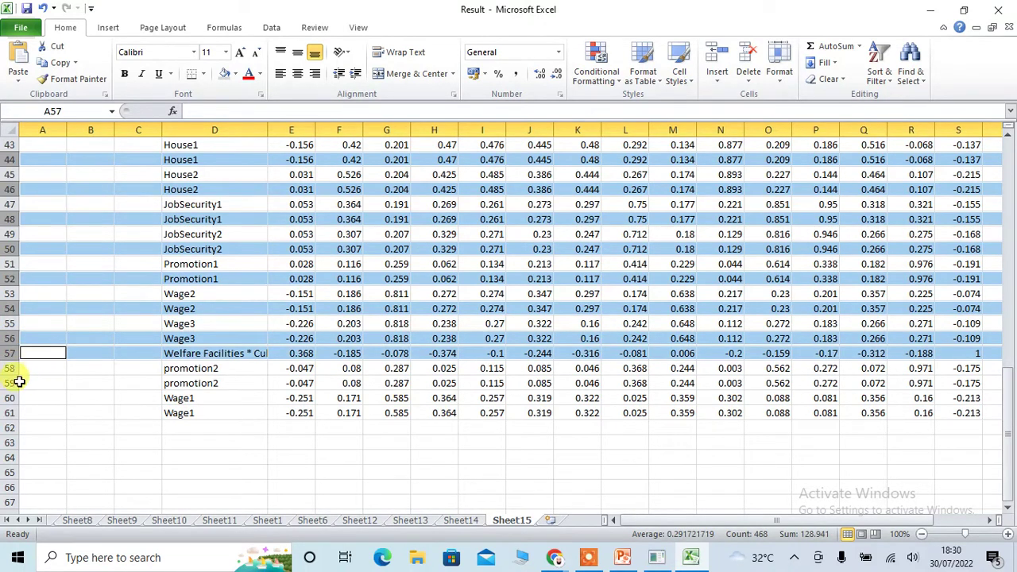
pyautogui.keyDown('ctrl'); pyautogui.click(9, 383); pyautogui.keyUp('ctrl')
pyautogui.keyDown('ctrl'); pyautogui.click(9, 413); pyautogui.keyUp('ctrl')
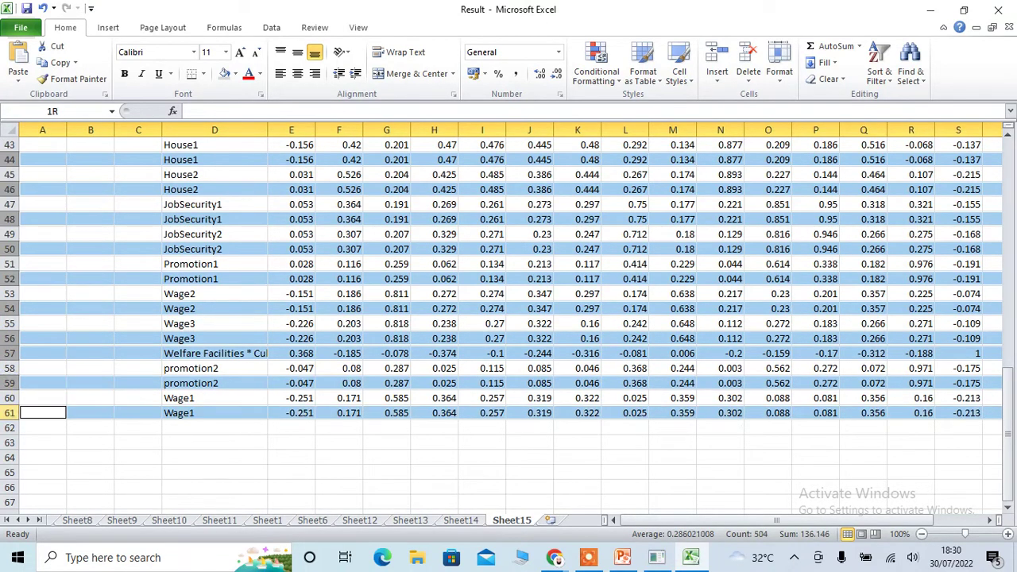
pyautogui.rightClick(9, 413)
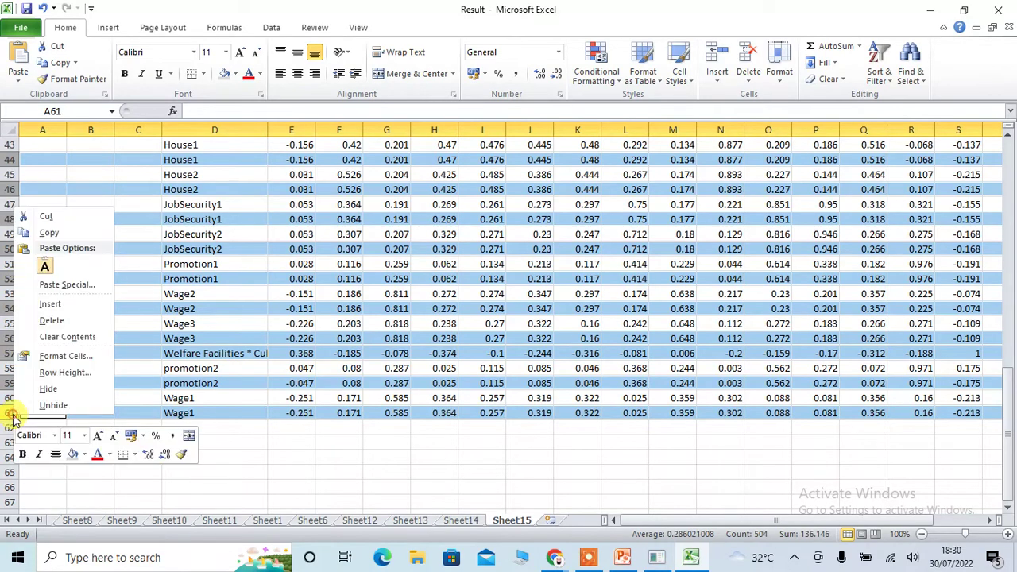
pyautogui.click(56, 324)
pyautogui.scroll(14, 486, 357)
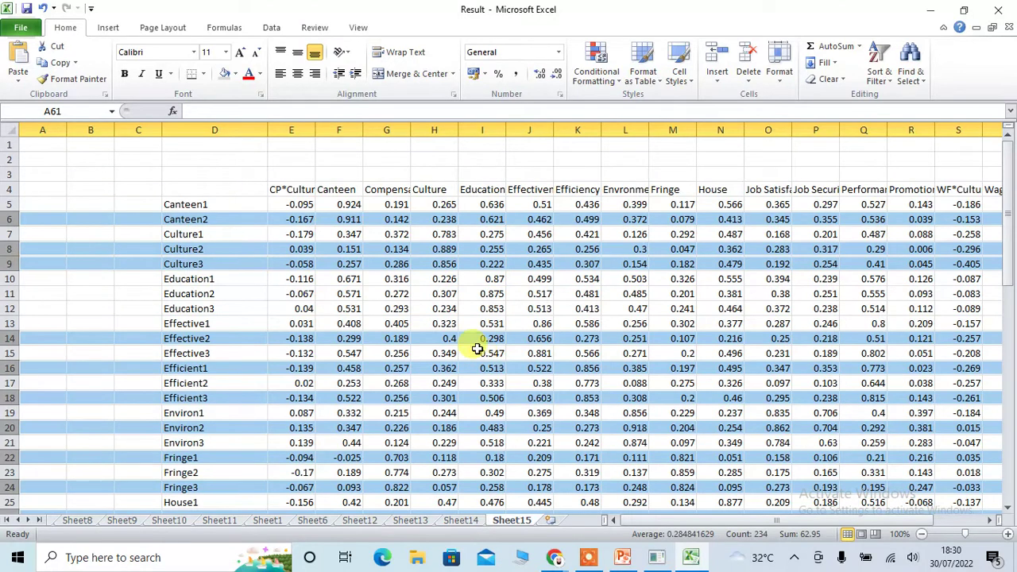
pyautogui.click(332, 308)
# - Delete the CP*Culture, Compensation Package, Job Satisfaction, Performance, WF*Culture and Welfare Facilities columns from the cross loadings table
pyautogui.click(303, 129)
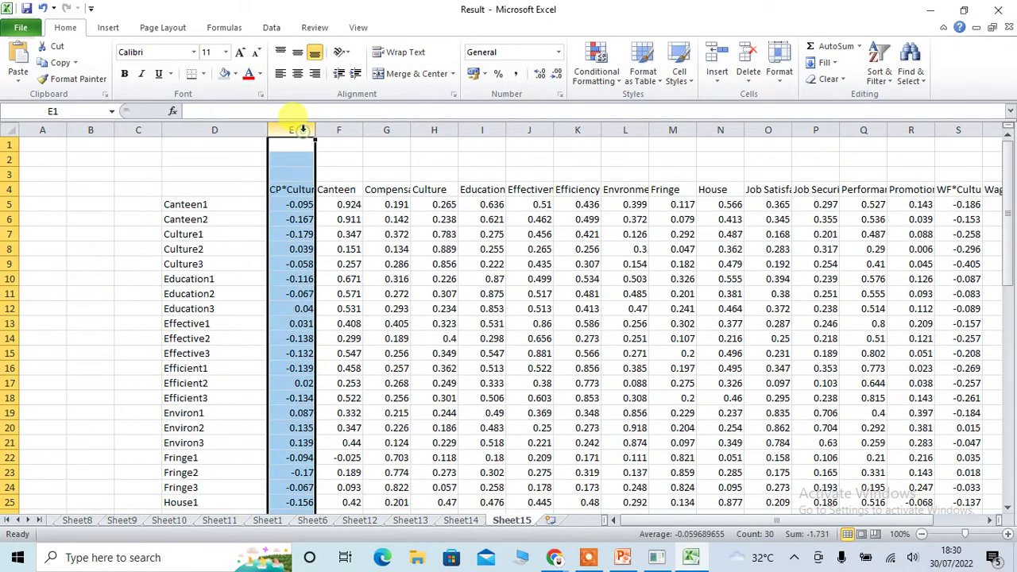
pyautogui.keyDown('ctrl'); pyautogui.click(384, 129); pyautogui.keyUp('ctrl')
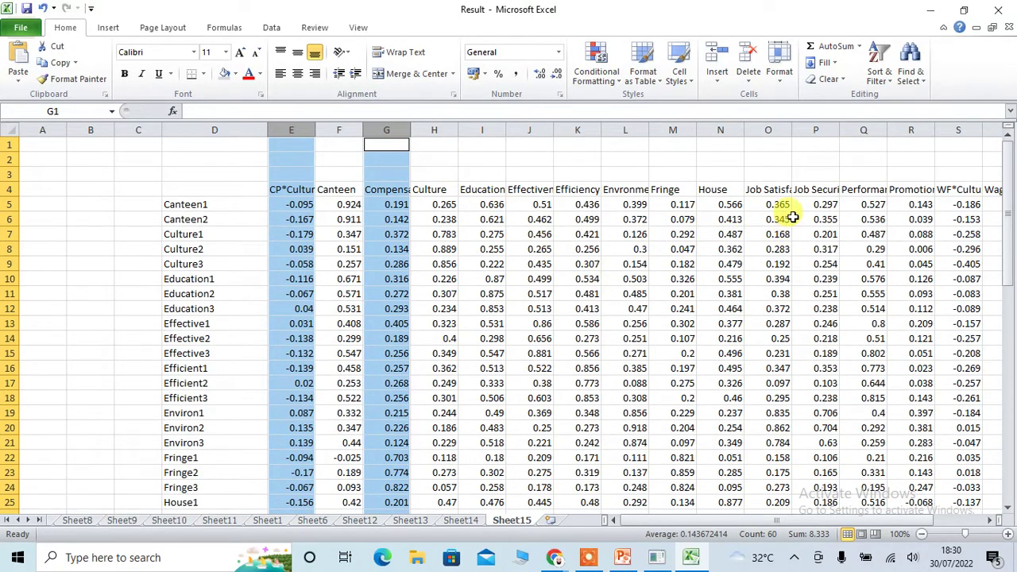
pyautogui.keyDown('ctrl'); pyautogui.click(770, 130); pyautogui.keyUp('ctrl')
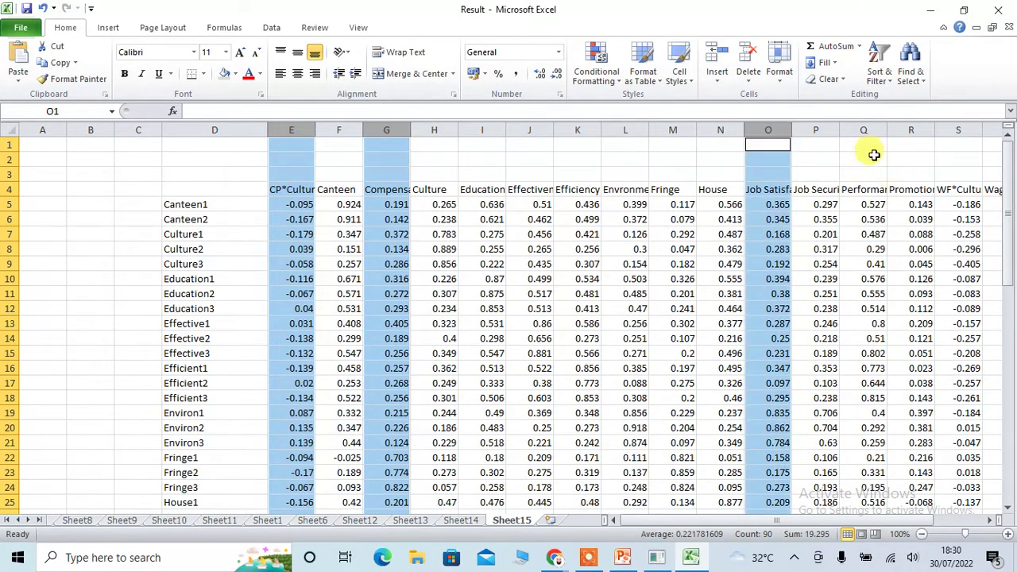
pyautogui.keyDown('ctrl'); pyautogui.click(863, 130); pyautogui.keyUp('ctrl')
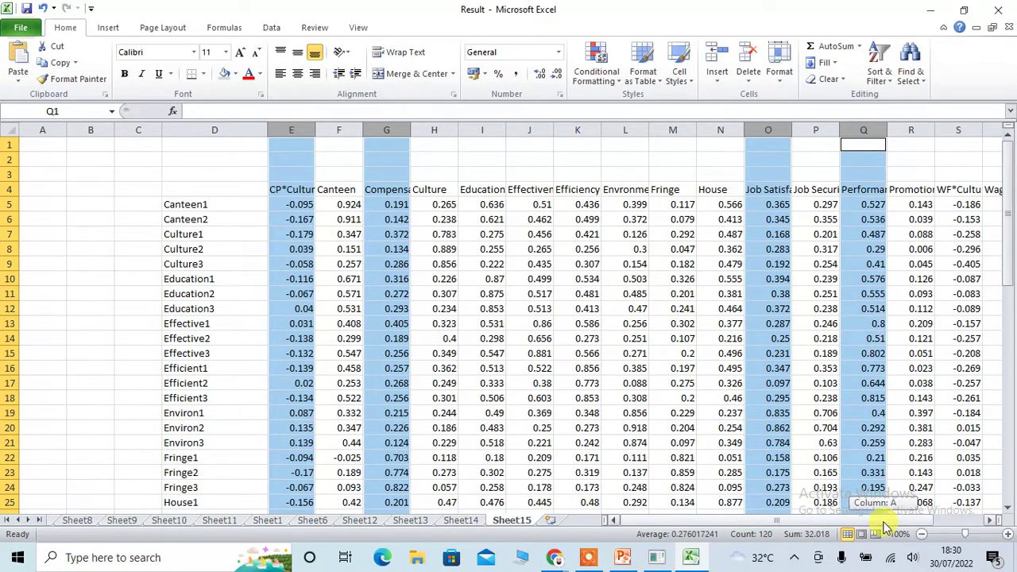
pyautogui.hscroll(3, 880, 528)
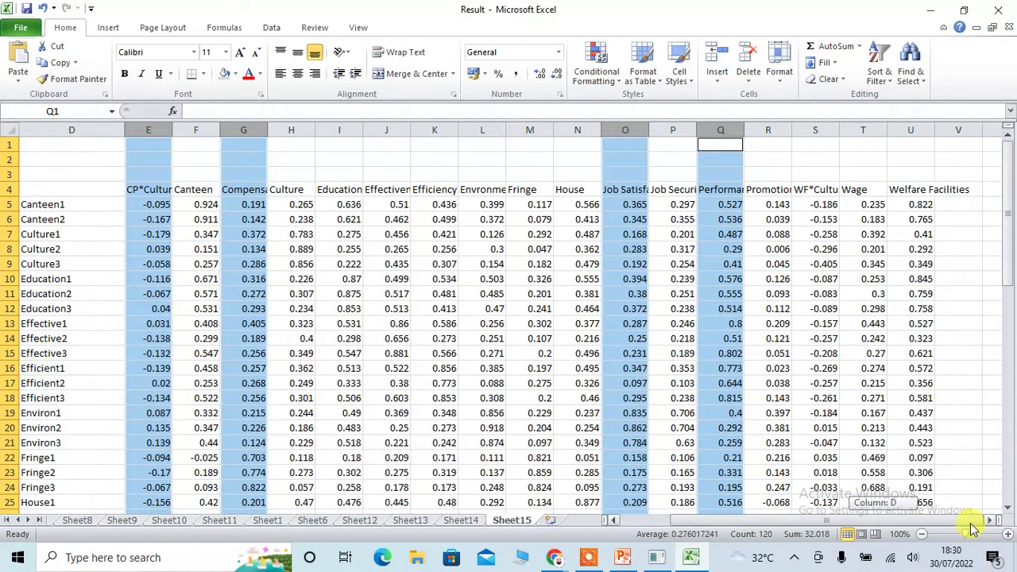
pyautogui.keyDown('ctrl'); pyautogui.click(815, 129); pyautogui.keyUp('ctrl')
pyautogui.keyDown('ctrl'); pyautogui.click(910, 130); pyautogui.keyUp('ctrl')
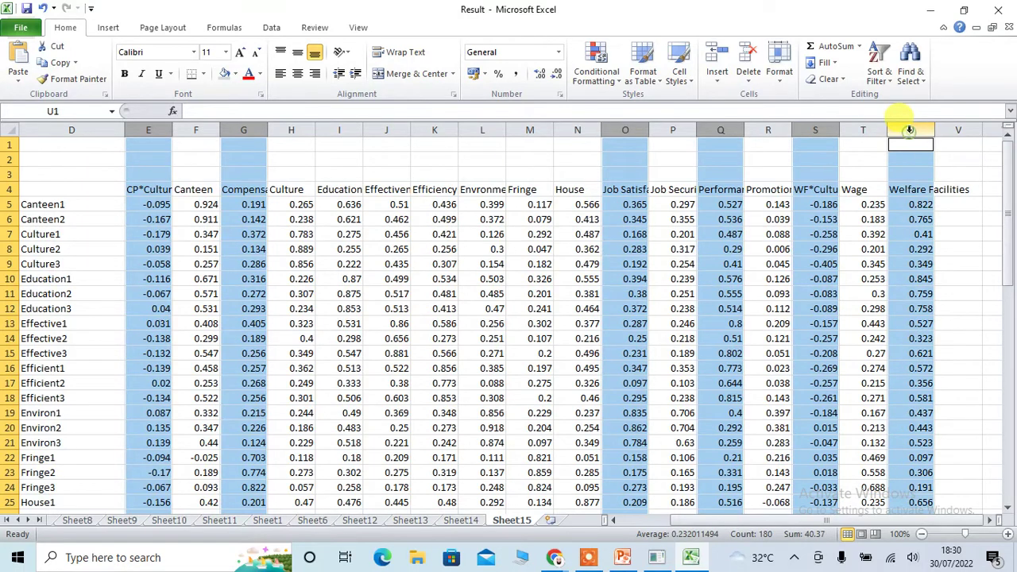
pyautogui.rightClick(909, 130)
pyautogui.click(844, 244)
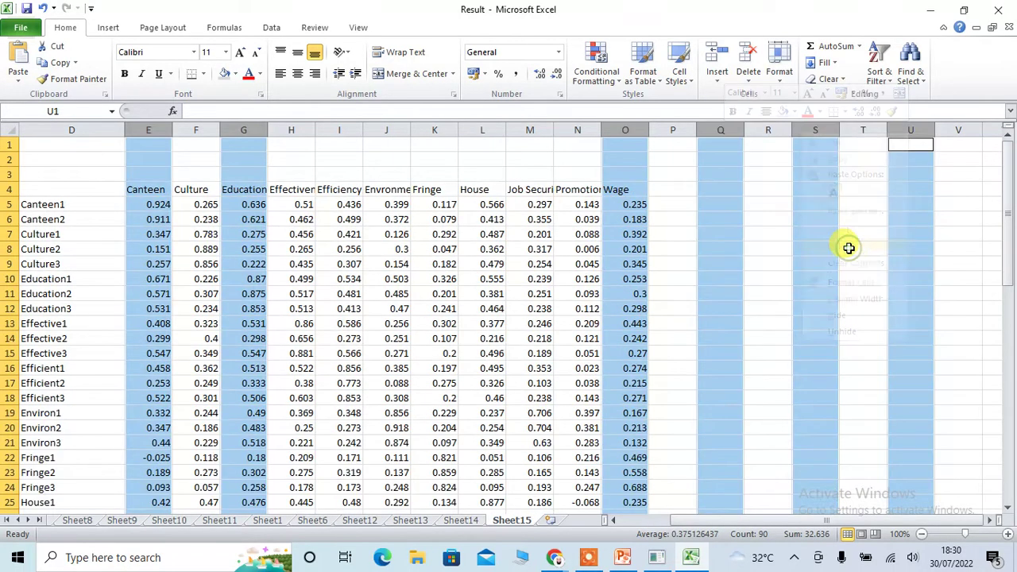
# - Label cell D4 of the cross loadings table Items and narrow column D to fit the indicator names
pyautogui.click(673, 290)
pyautogui.moveTo(799, 398); pyautogui.dragTo(12, 429)
pyautogui.click(251, 290)
pyautogui.click(212, 189)
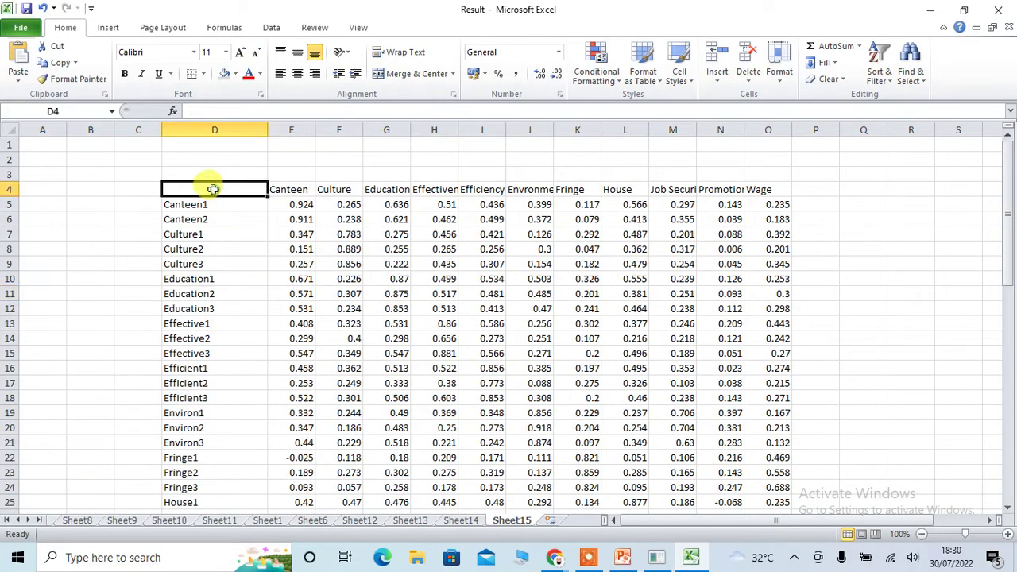
pyautogui.write('I')
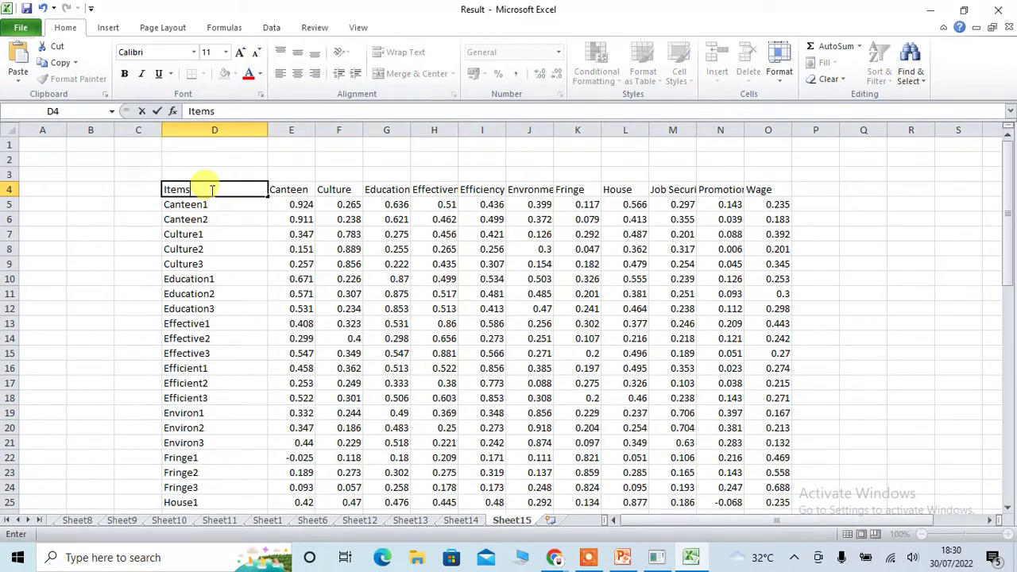
pyautogui.write('tems')
pyautogui.click(950, 294)
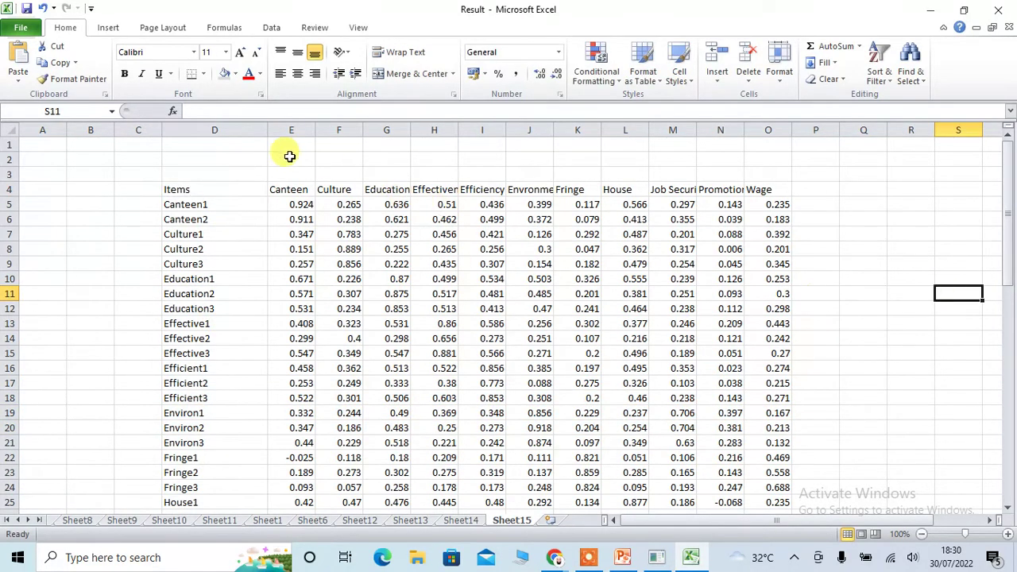
pyautogui.moveTo(267, 131); pyautogui.dragTo(232, 130)
pyautogui.click(780, 352)
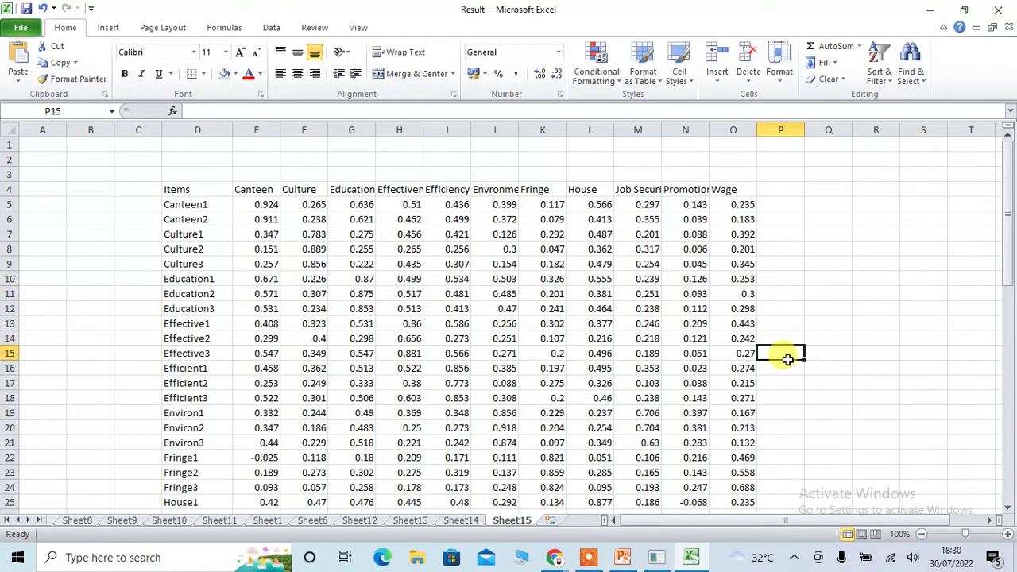
# - Shade the header row D4:O4 grey and give it top and bottom borders
pyautogui.moveTo(195, 189); pyautogui.dragTo(721, 189)
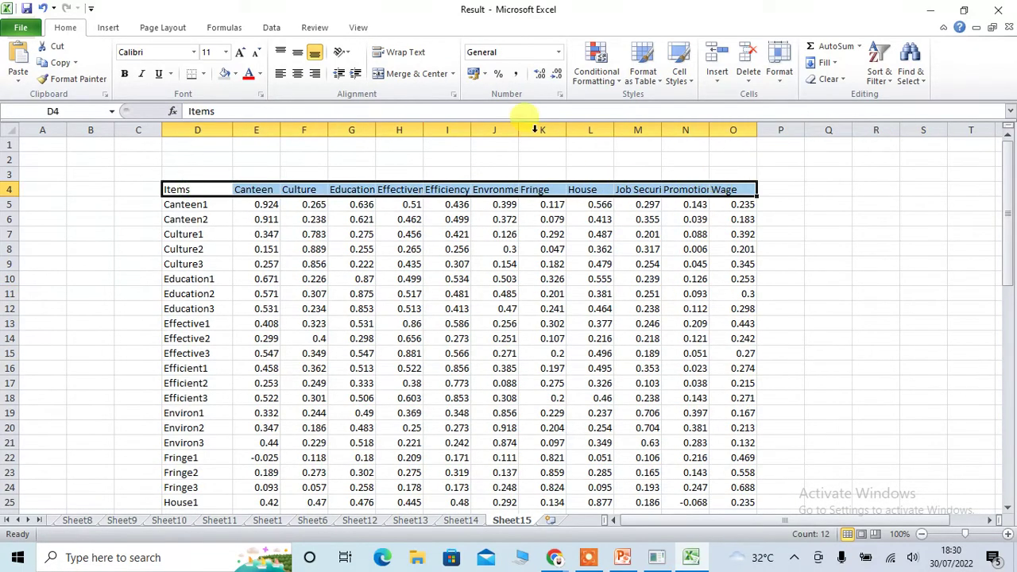
pyautogui.click(201, 79)
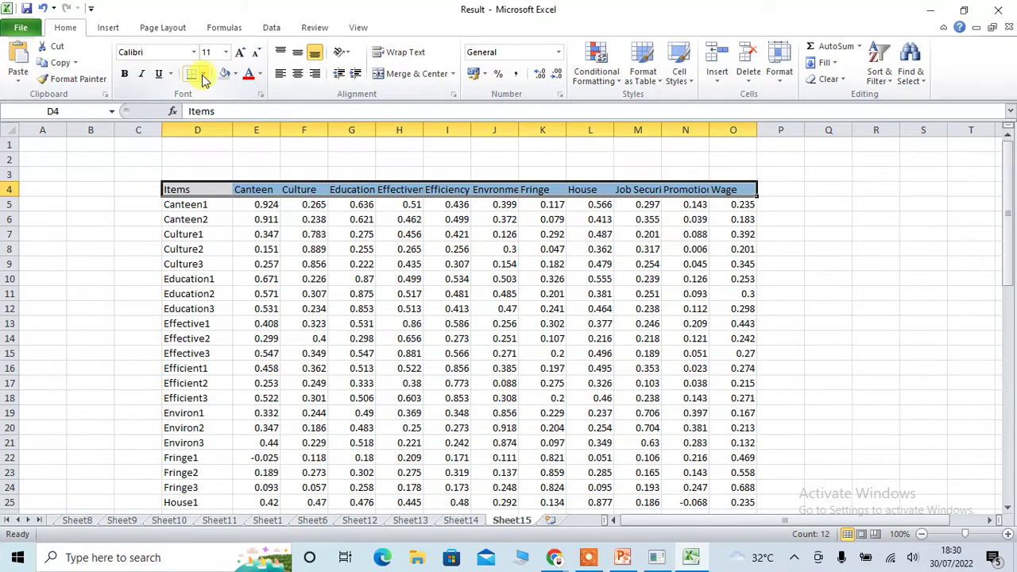
pyautogui.click(203, 76)
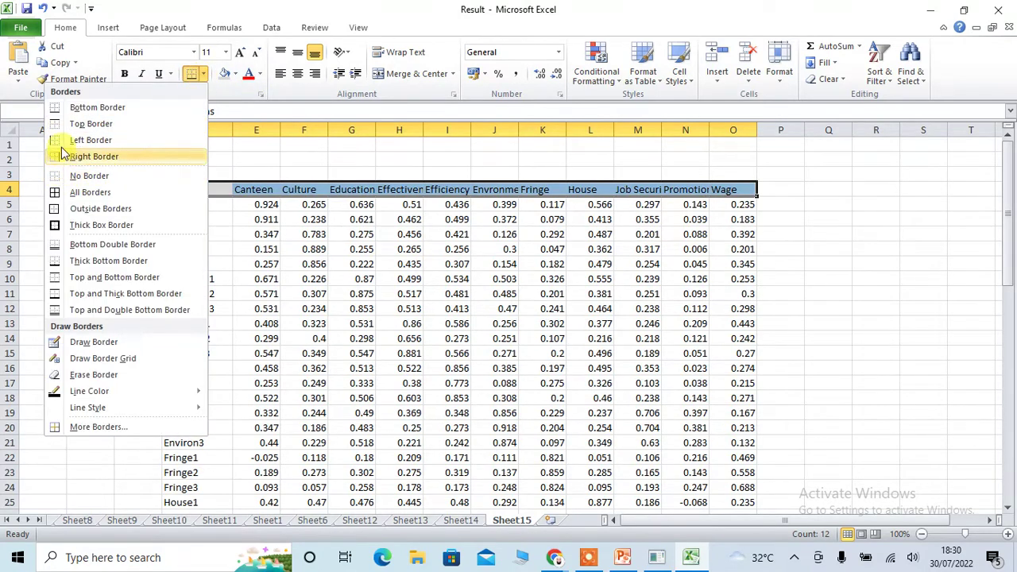
pyautogui.click(80, 123)
pyautogui.click(399, 293)
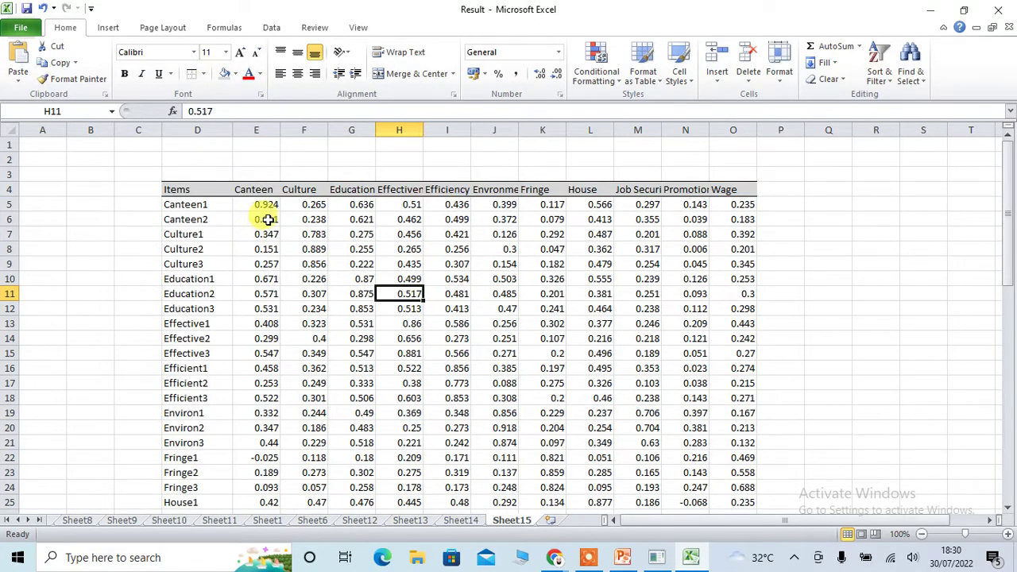
# - Shade grey each indicator's loading on its own construct for Canteen, Culture, Education, Effectiveness and Efficiency
pyautogui.click(269, 204)
pyautogui.hotkey('shift', 'Down')
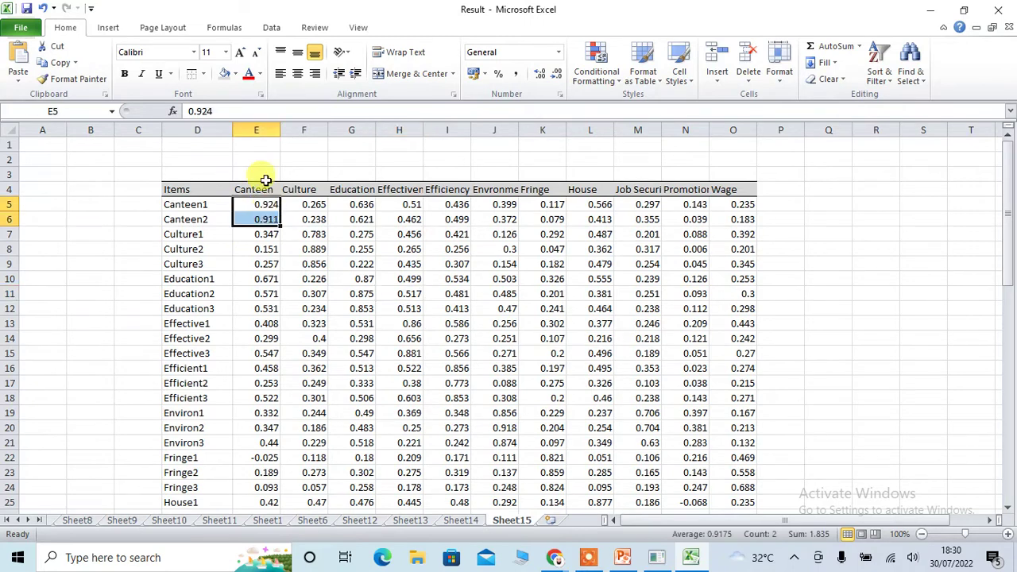
pyautogui.moveTo(310, 233)
pyautogui.mouseDown()
pyautogui.moveTo(315, 265)
pyautogui.moveTo(358, 286)
pyautogui.moveTo(363, 310)
pyautogui.moveTo(415, 324)
pyautogui.moveTo(418, 353)
pyautogui.moveTo(455, 370)
pyautogui.moveTo(465, 397)
pyautogui.mouseUp()
pyautogui.click(225, 73)
pyautogui.click(226, 73)
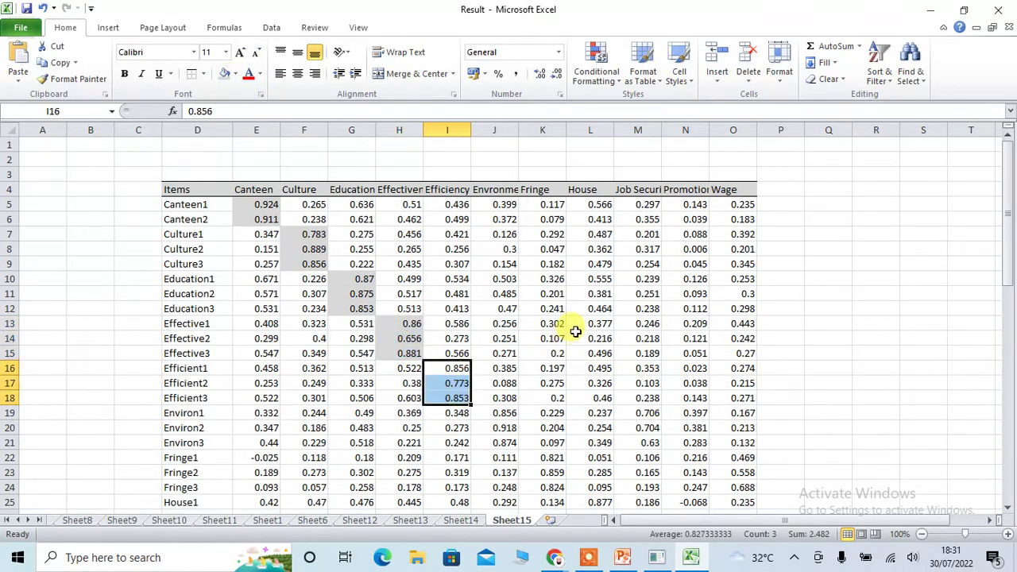
pyautogui.click(221, 77)
# - Shade the Environment, Fringe, House and Job Security indicators' loadings on their own constructs with the same grey
pyautogui.scroll(-2, 586, 340)
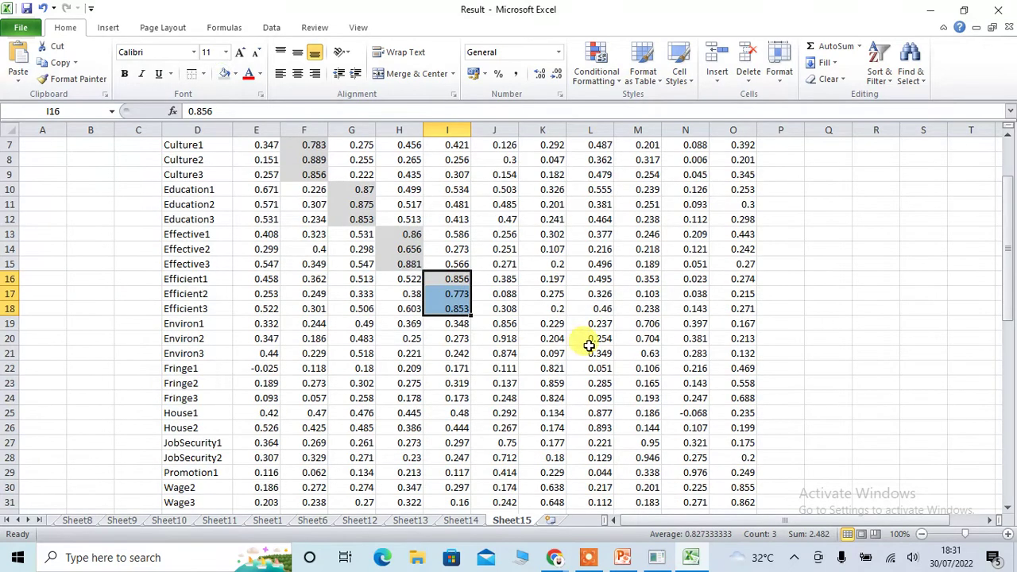
pyautogui.click(515, 323)
pyautogui.moveTo(515, 324); pyautogui.dragTo(508, 353)
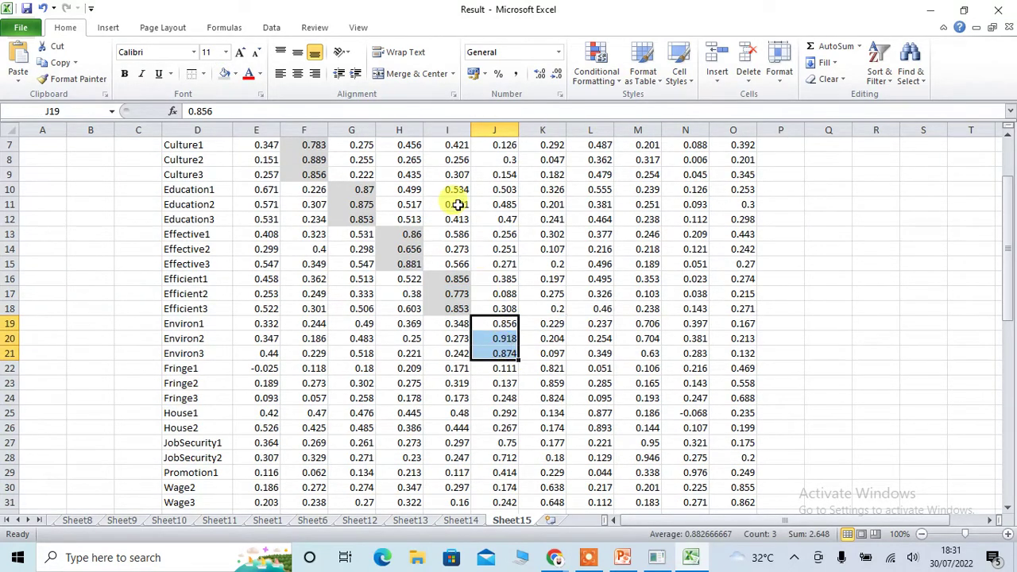
pyautogui.click(226, 80)
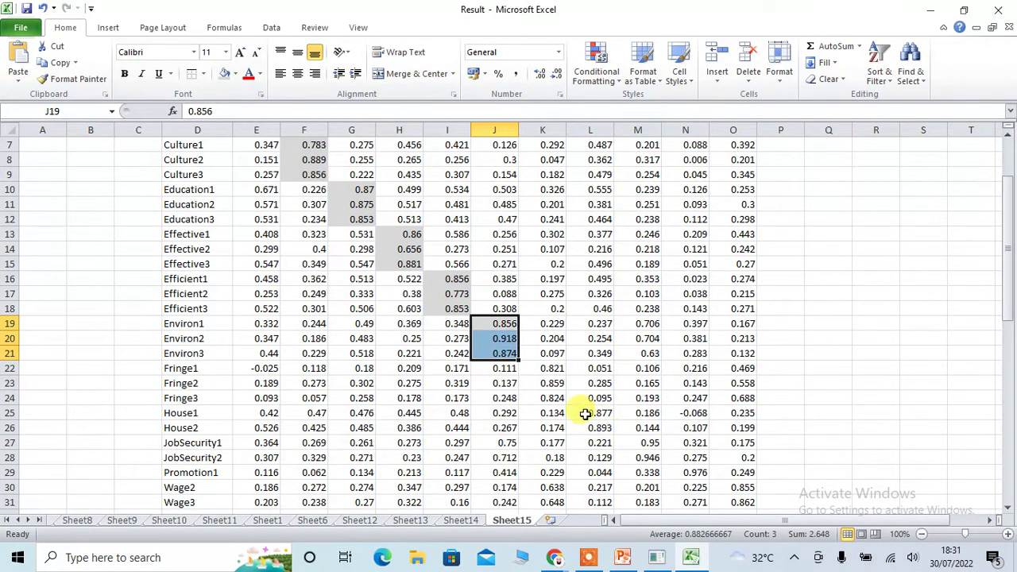
pyautogui.moveTo(546, 367); pyautogui.dragTo(556, 399)
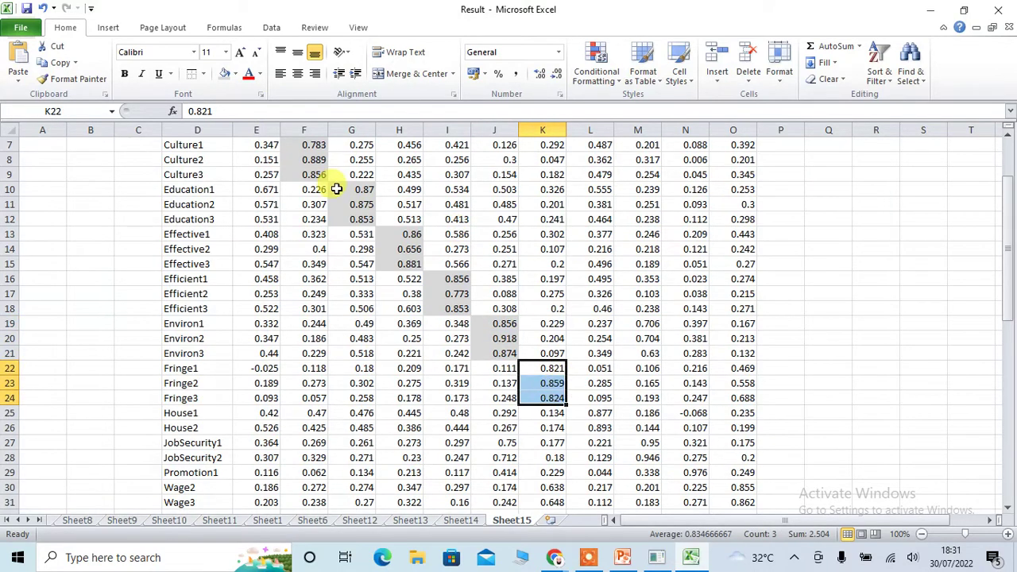
pyautogui.scroll(-4, 722, 415)
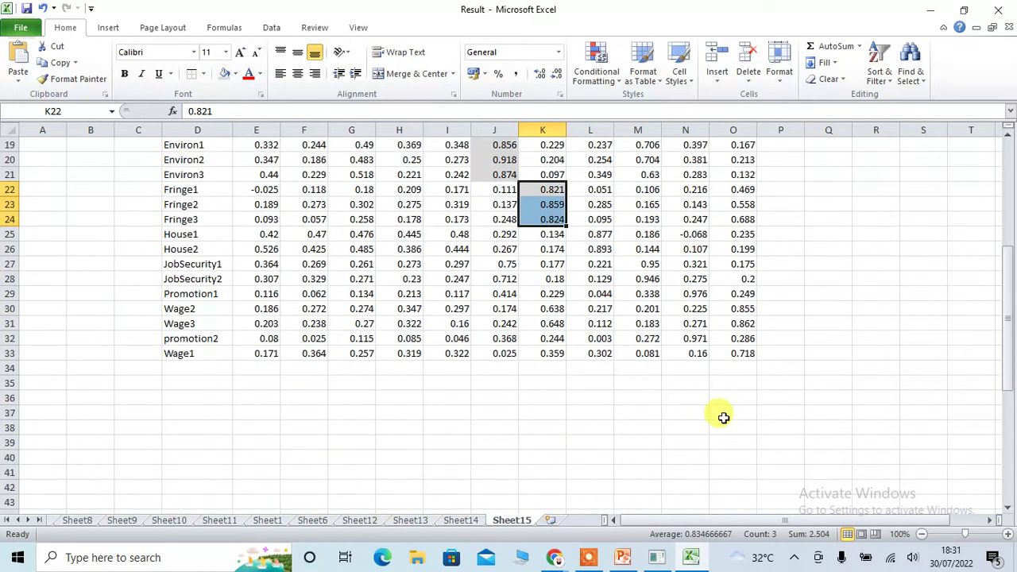
pyautogui.moveTo(605, 236); pyautogui.dragTo(650, 280)
pyautogui.click(226, 75)
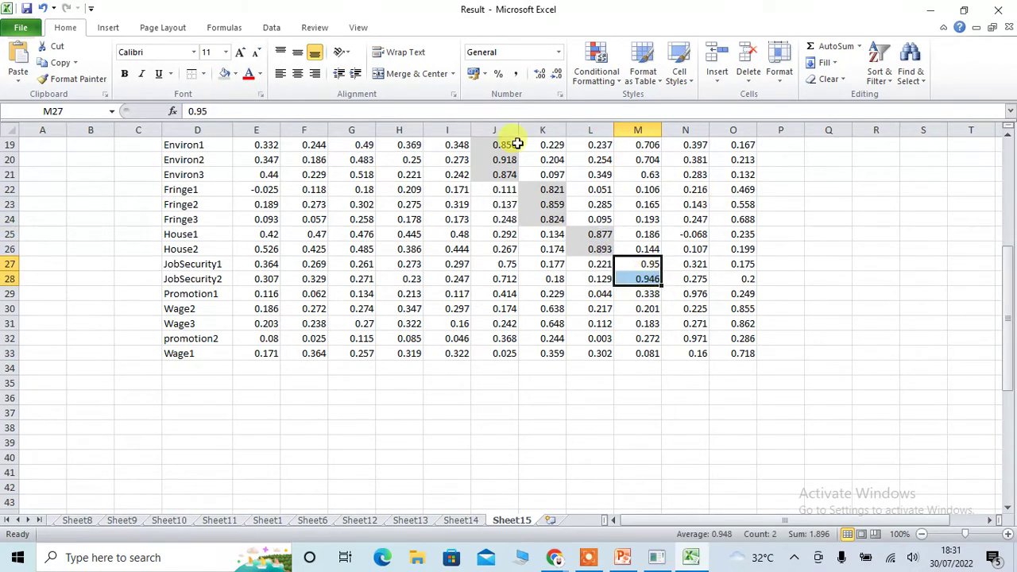
pyautogui.click(225, 75)
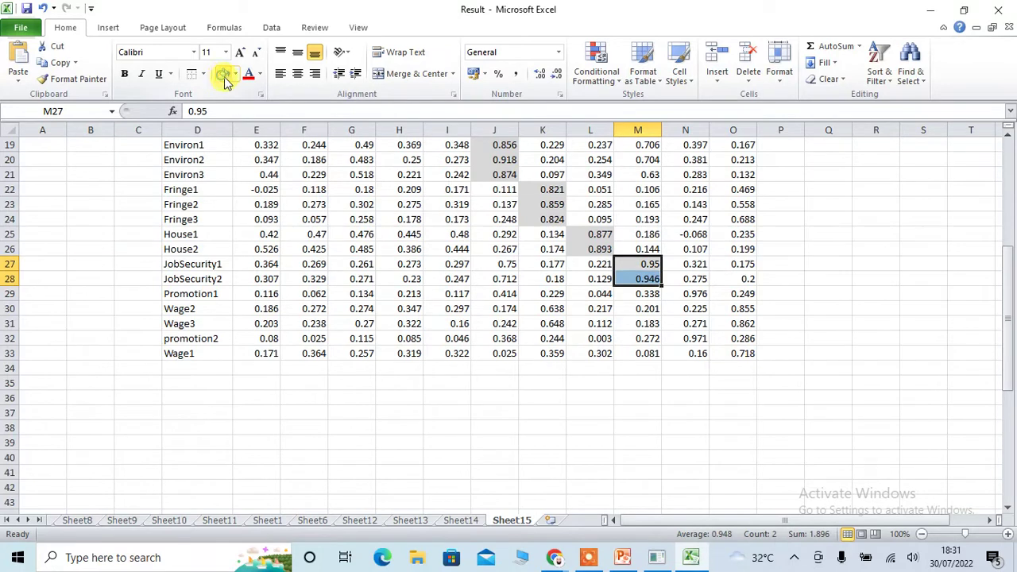
# - Insert a blank row directly below the Promotion1 row of the cross loadings table
pyautogui.click(695, 295)
pyautogui.moveTo(694, 295); pyautogui.dragTo(694, 309)
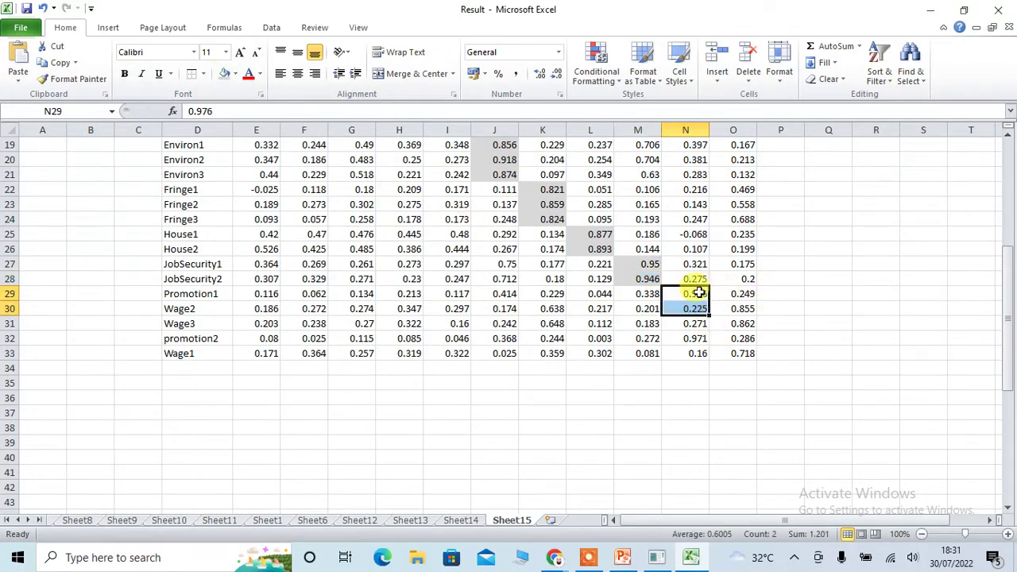
pyautogui.click(697, 293)
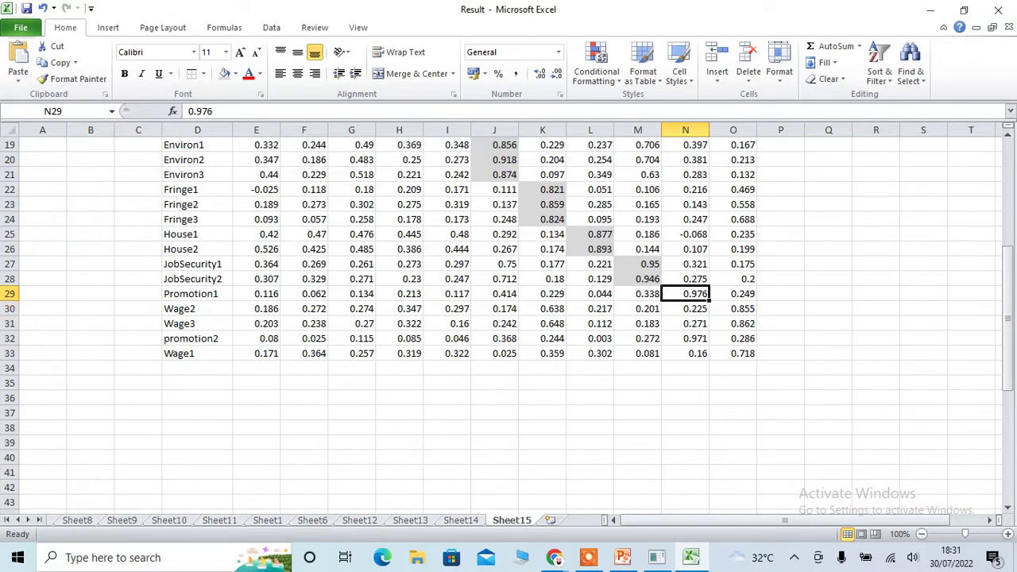
pyautogui.click(9, 309)
pyautogui.rightClick(21, 315)
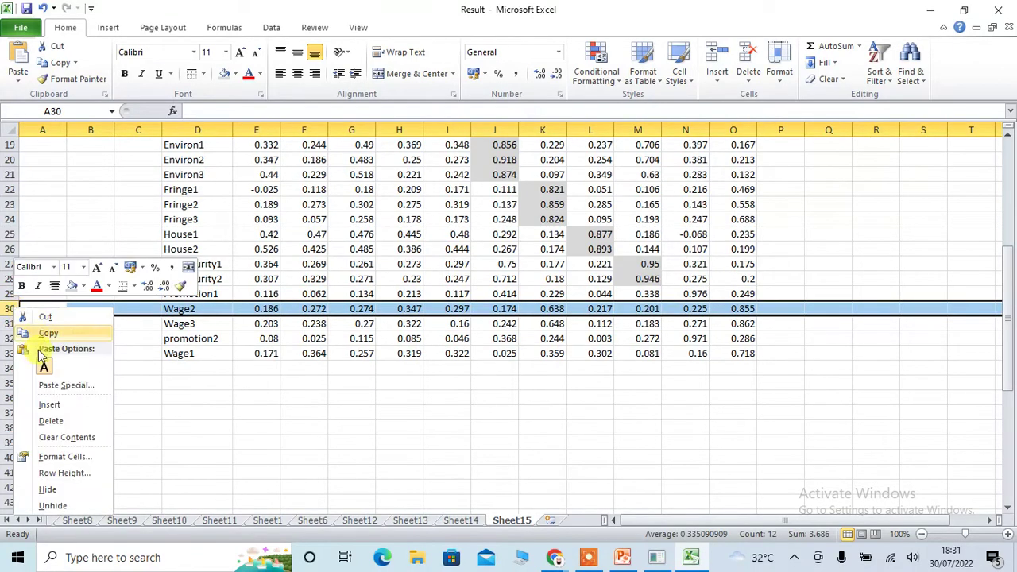
pyautogui.click(46, 405)
pyautogui.click(361, 466)
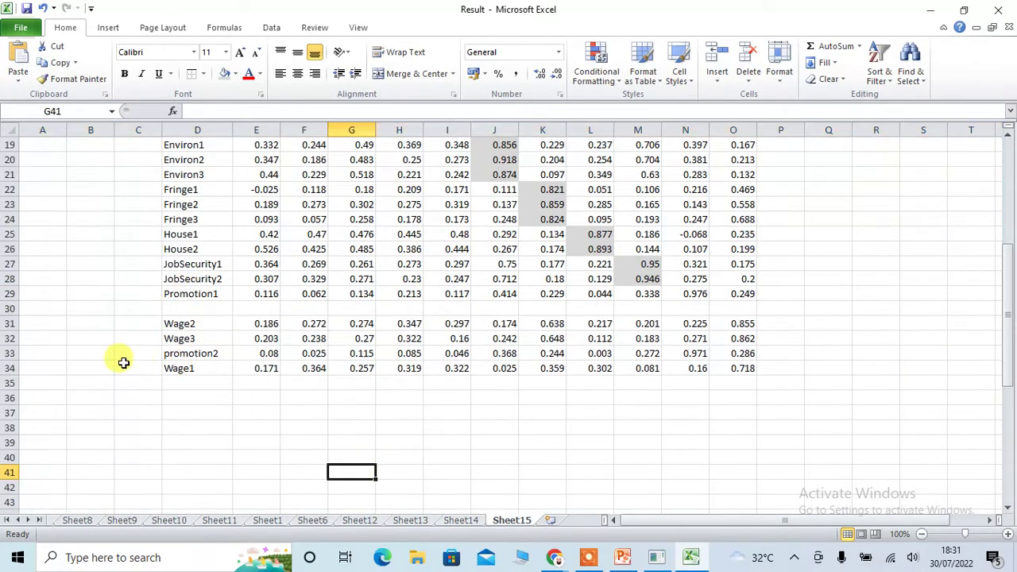
# - Move the promotion2 row into blank row 30 under Promotion1 and delete the emptied row 33
pyautogui.click(21, 353)
pyautogui.moveTo(62, 344); pyautogui.dragTo(73, 310)
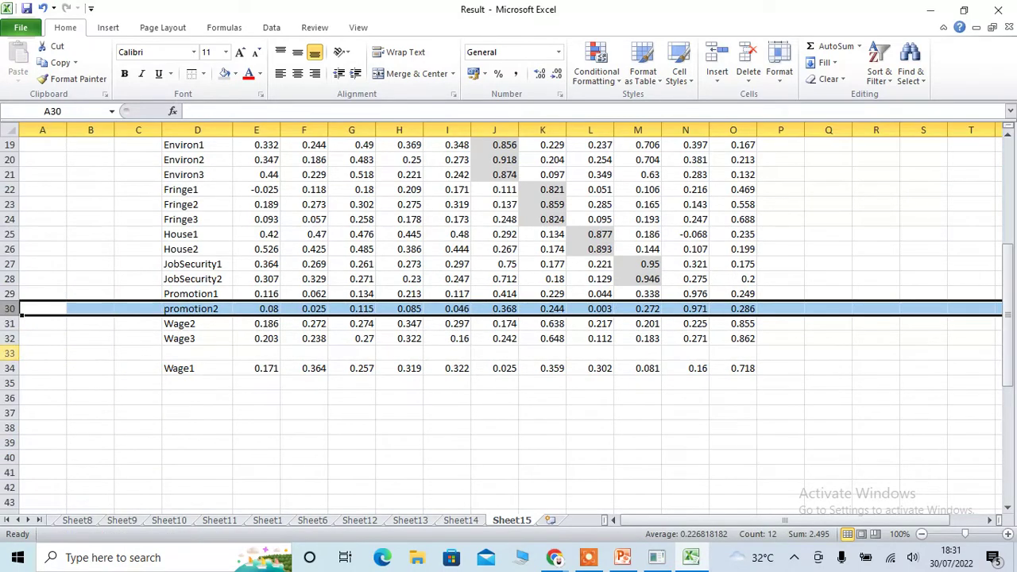
pyautogui.click(21, 353)
pyautogui.rightClick(13, 353)
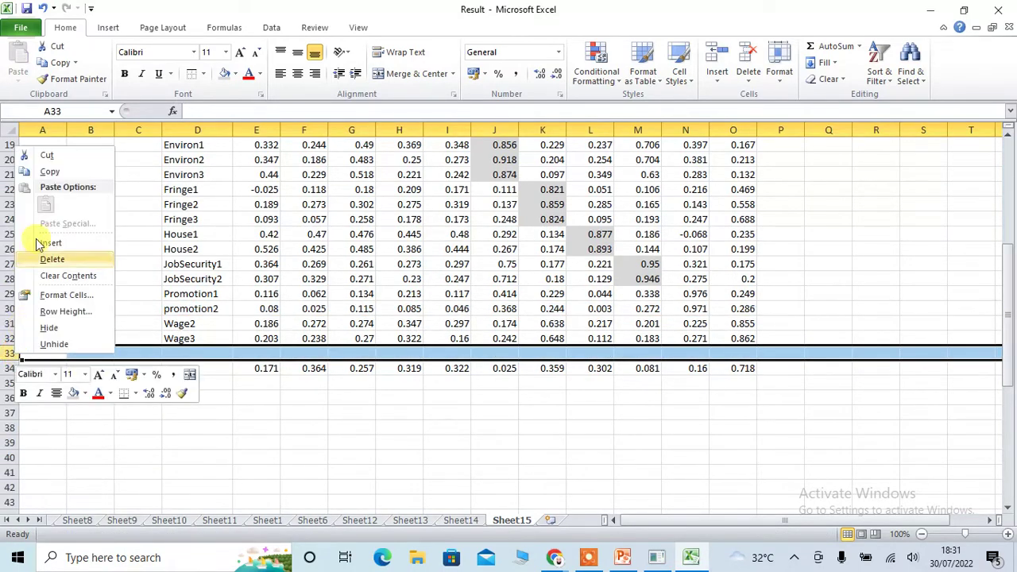
pyautogui.click(49, 259)
pyautogui.click(568, 427)
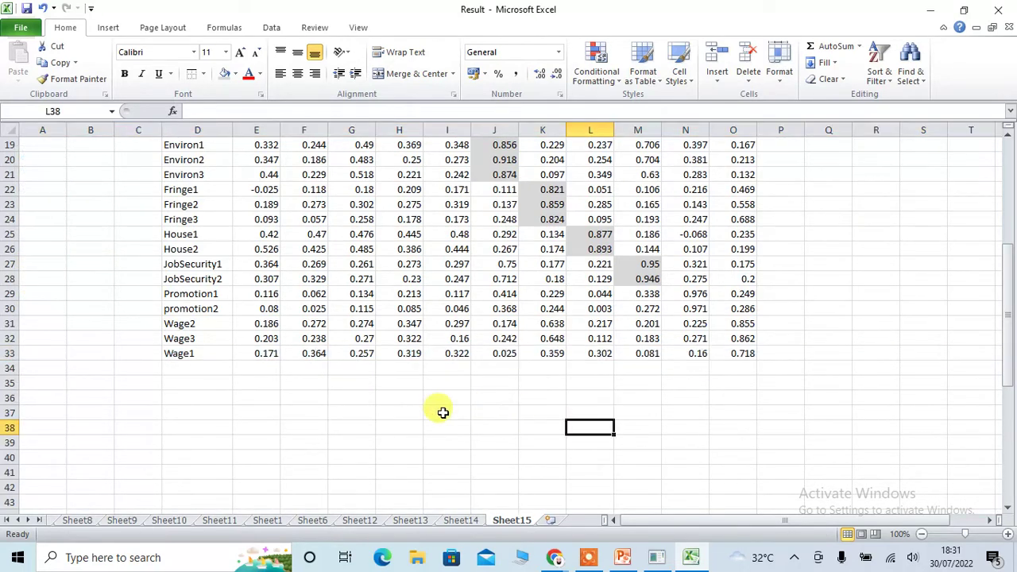
# - Shade grey the two Promotion loadings in N29:N30 and the three Wage loadings in O31:O33
pyautogui.click(698, 295)
pyautogui.moveTo(699, 295); pyautogui.dragTo(696, 310)
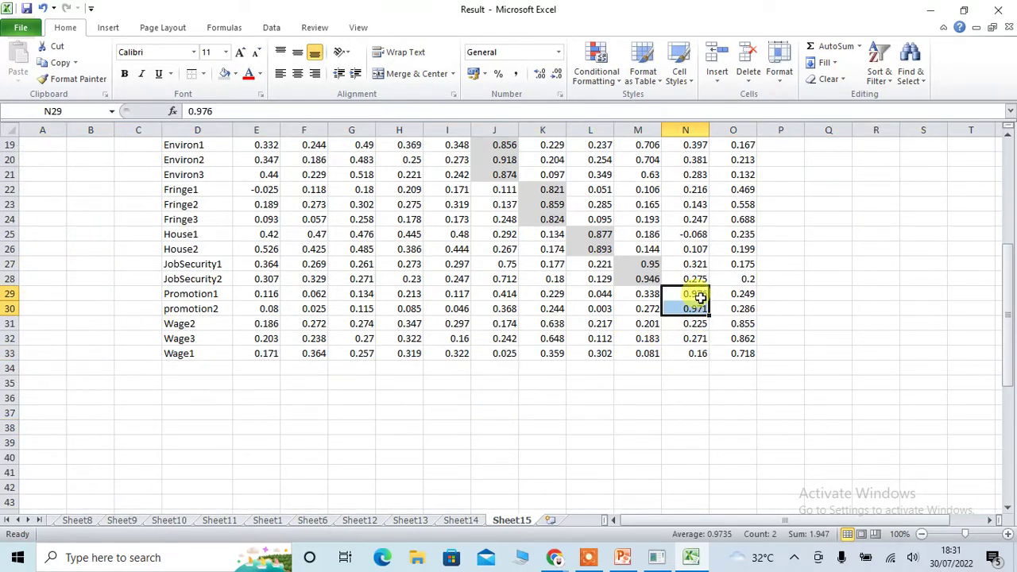
pyautogui.click(225, 74)
pyautogui.click(818, 395)
pyautogui.moveTo(738, 323); pyautogui.dragTo(745, 349)
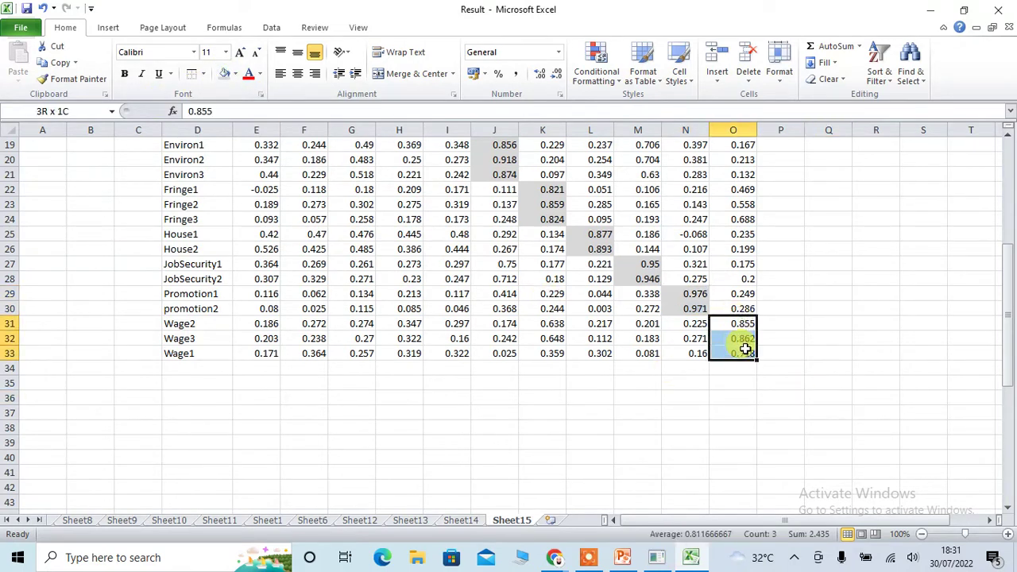
pyautogui.click(223, 76)
pyautogui.click(727, 410)
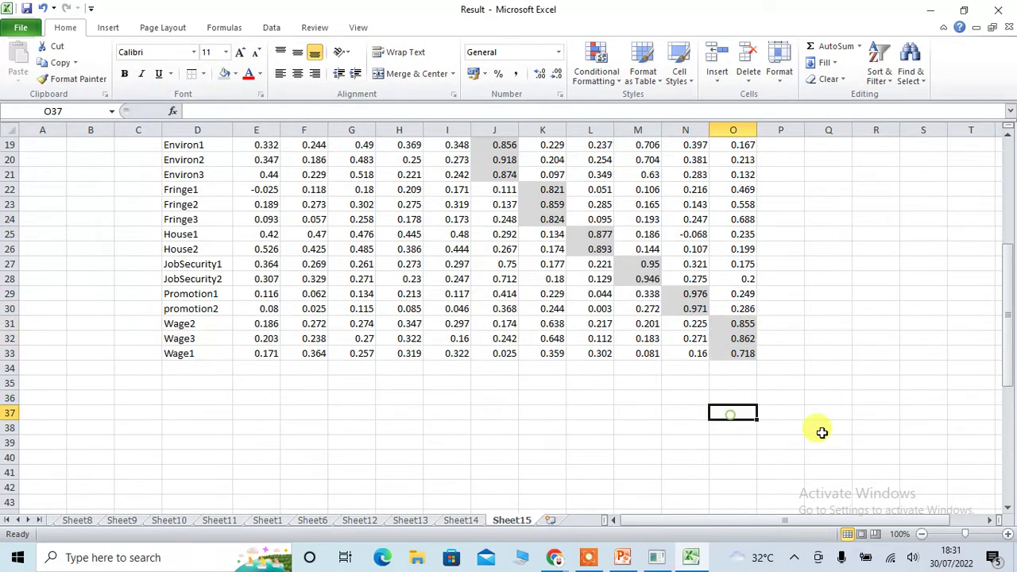
# - Select the whole cross loadings table D4:O33 and add a bottom border beneath its last row
pyautogui.scroll(6, 860, 412)
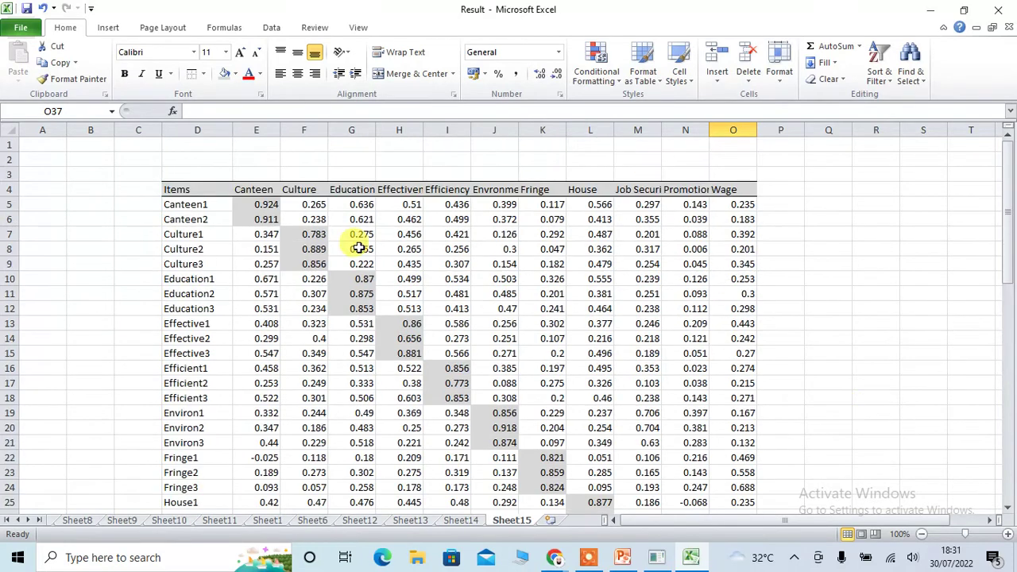
pyautogui.click(206, 189)
pyautogui.moveTo(208, 189); pyautogui.dragTo(742, 487)
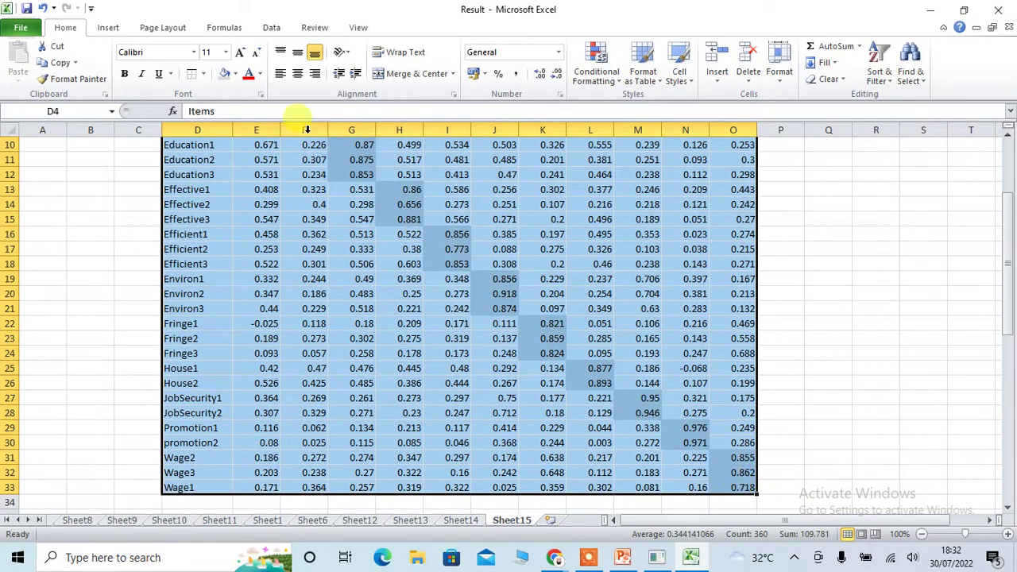
pyautogui.click(203, 74)
pyautogui.click(61, 111)
pyautogui.scroll(3, 624, 343)
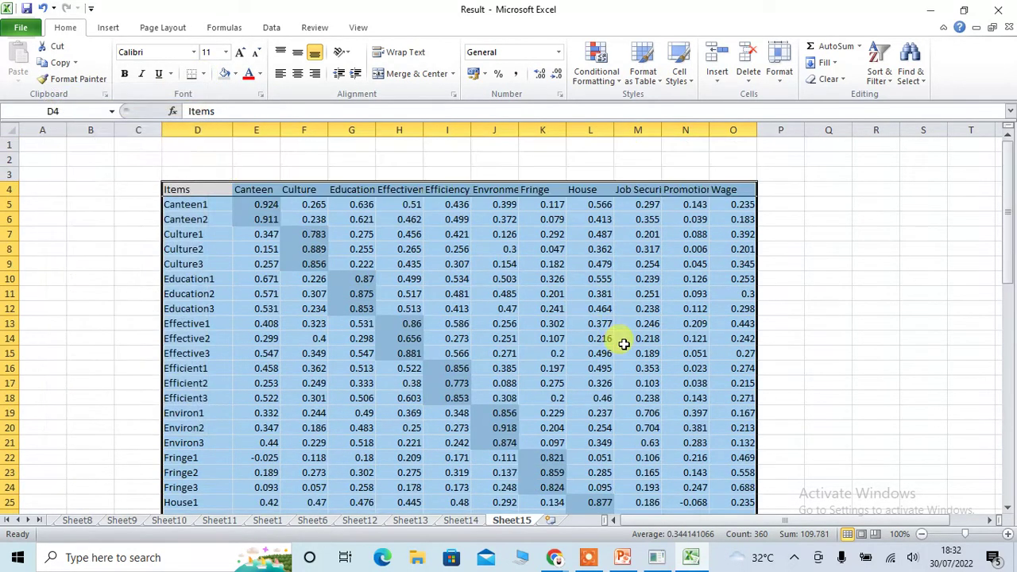
# - Format the table's cells as Number with three decimal places and center them horizontally and vertically
pyautogui.rightClick(623, 344)
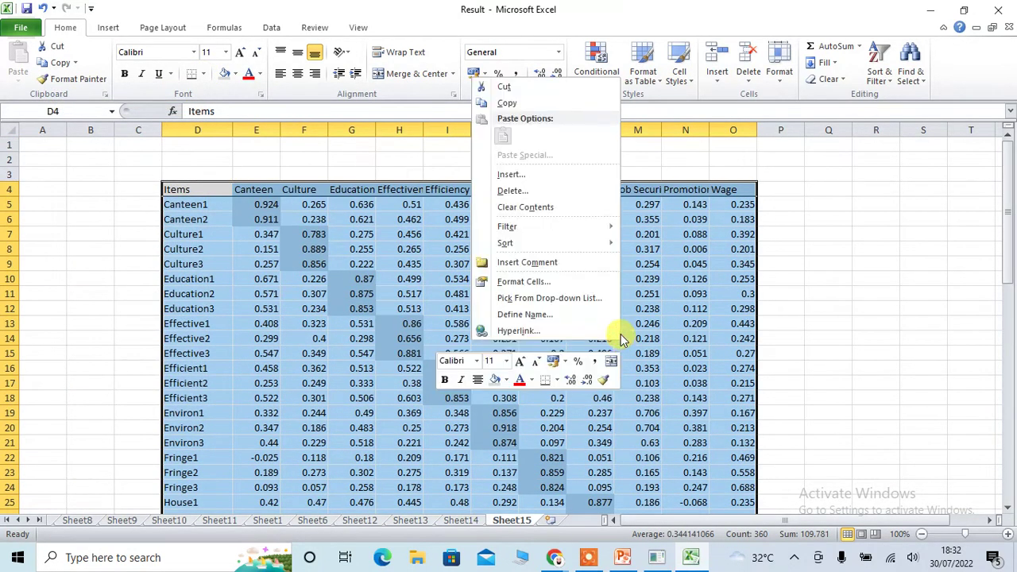
pyautogui.click(523, 276)
pyautogui.click(372, 173)
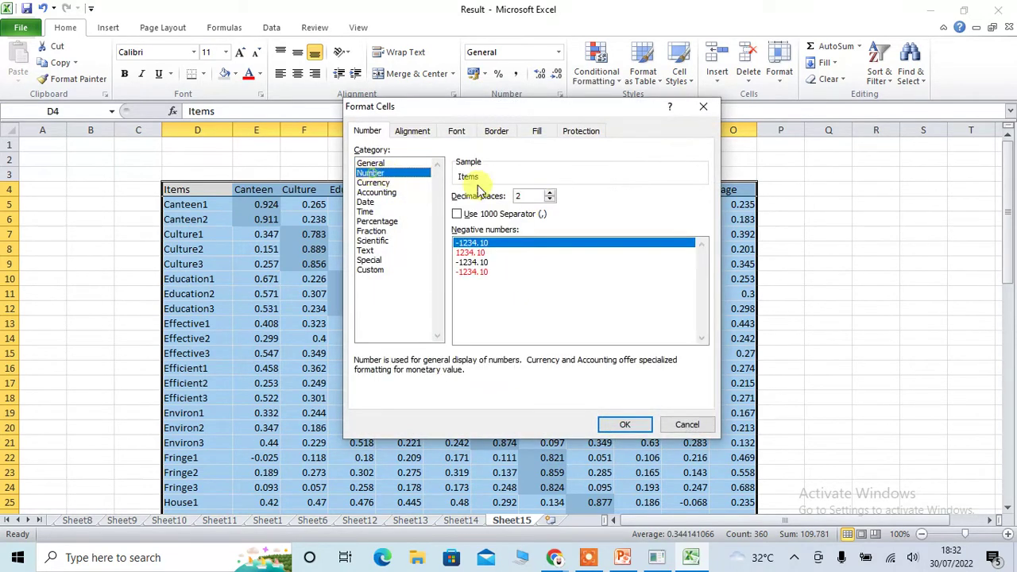
pyautogui.click(412, 131)
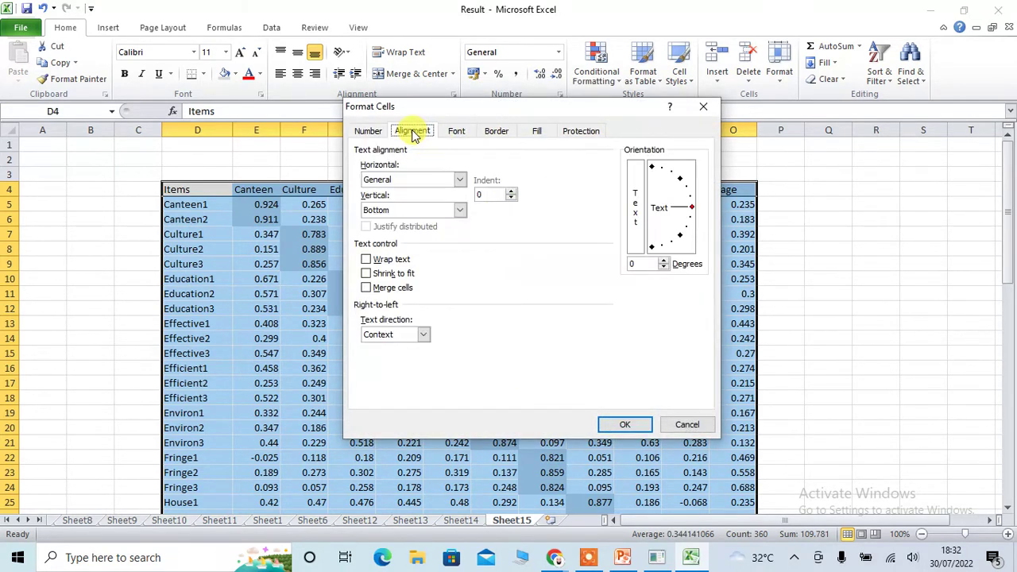
pyautogui.click(398, 178)
pyautogui.click(374, 212)
pyautogui.click(371, 210)
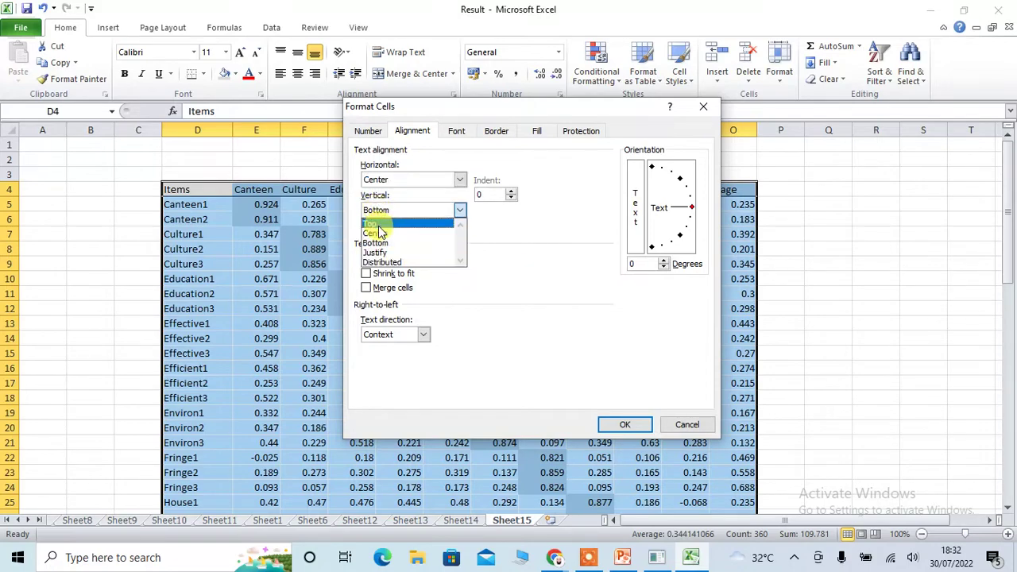
pyautogui.click(376, 228)
pyautogui.click(624, 425)
pyautogui.click(685, 398)
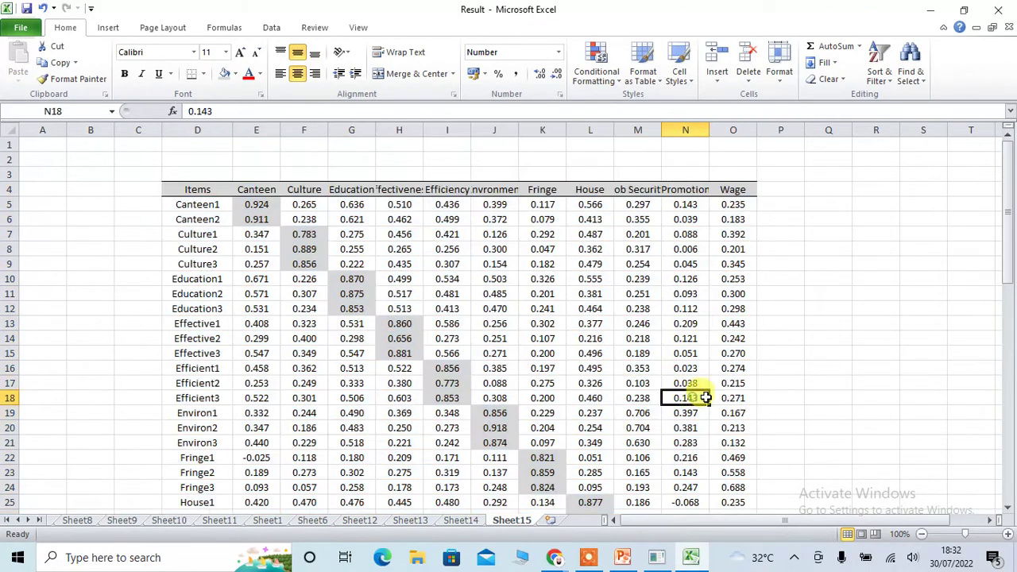
pyautogui.scroll(-8, 847, 355)
pyautogui.scroll(8, 847, 350)
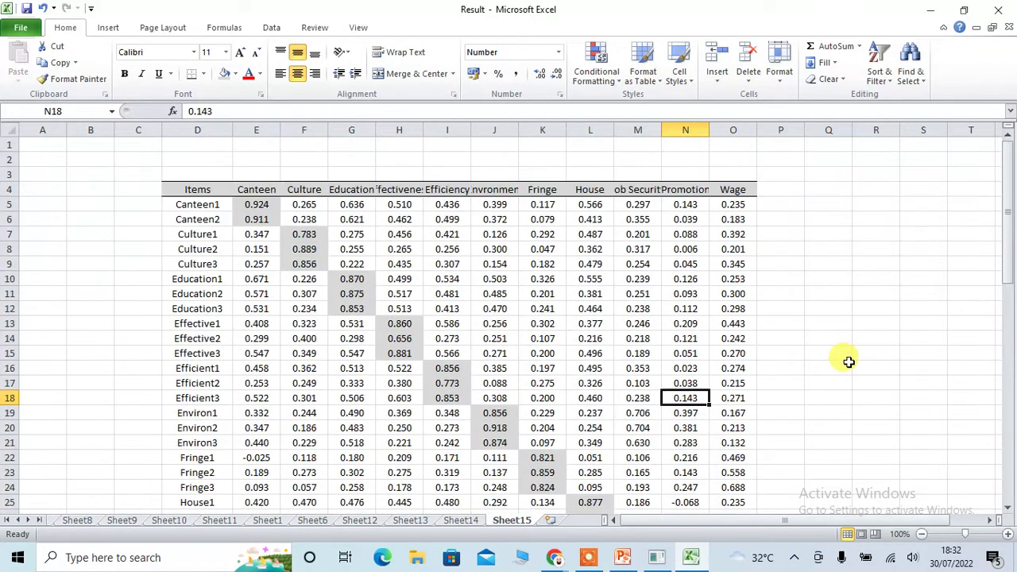
pyautogui.click(828, 368)
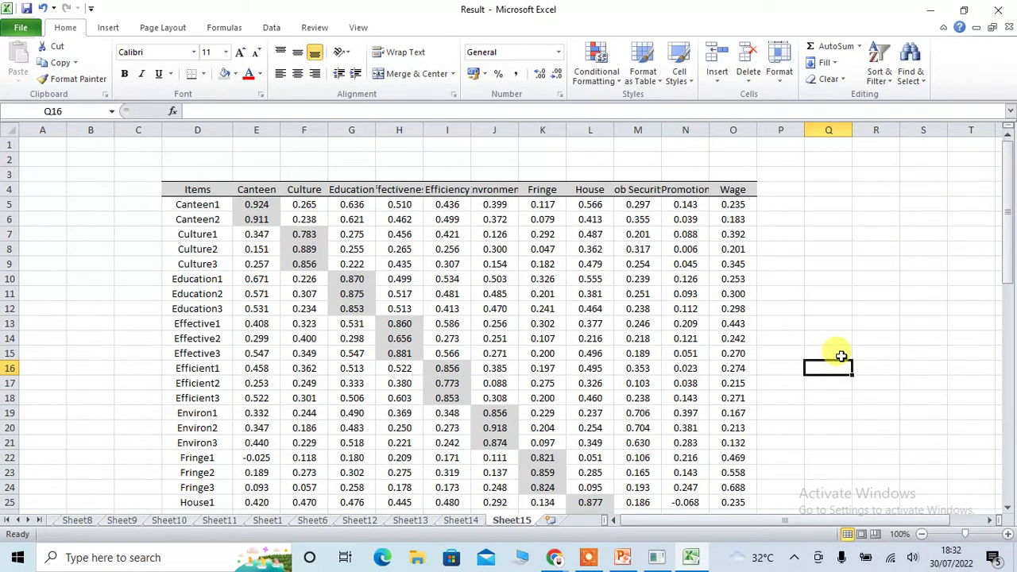
pyautogui.click(822, 473)
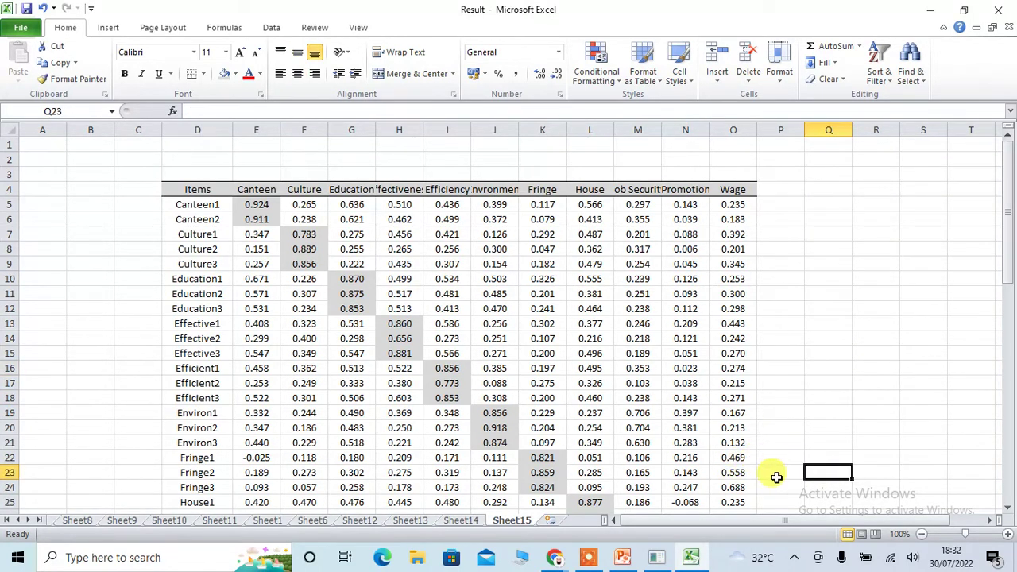
# - Switch to SmartPLS, view the Heterotrait-Monotrait Ratio table in the PLS Algorithm report, and return to the HOC Practice model
pyautogui.click(656, 557)
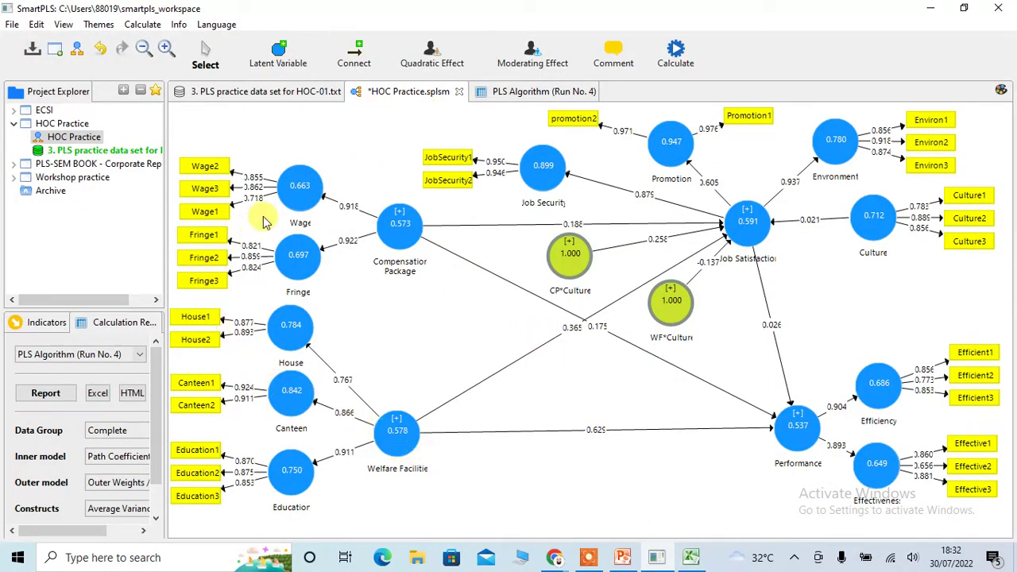
pyautogui.click(43, 396)
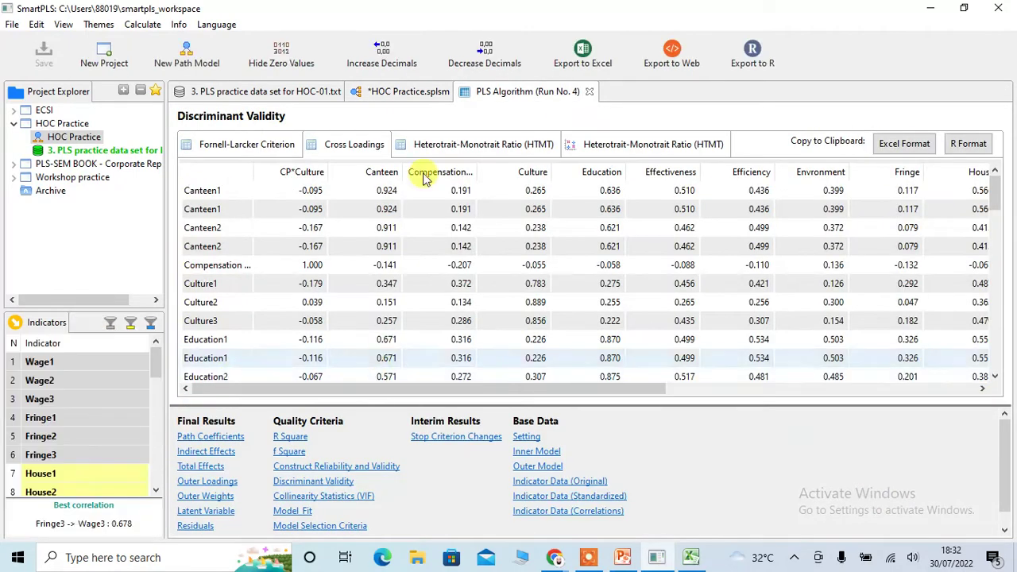
pyautogui.click(474, 151)
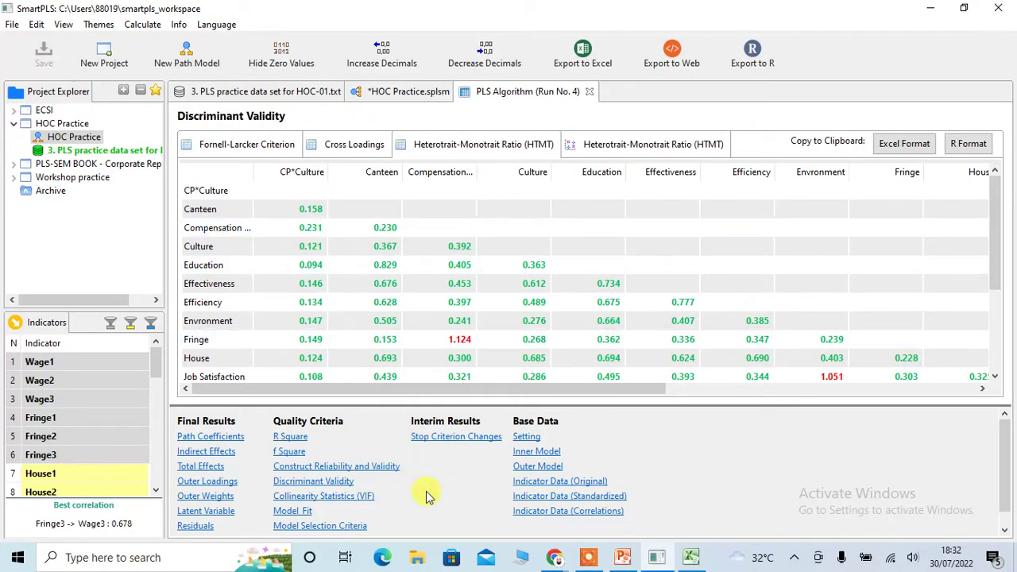
pyautogui.doubleClick(90, 139)
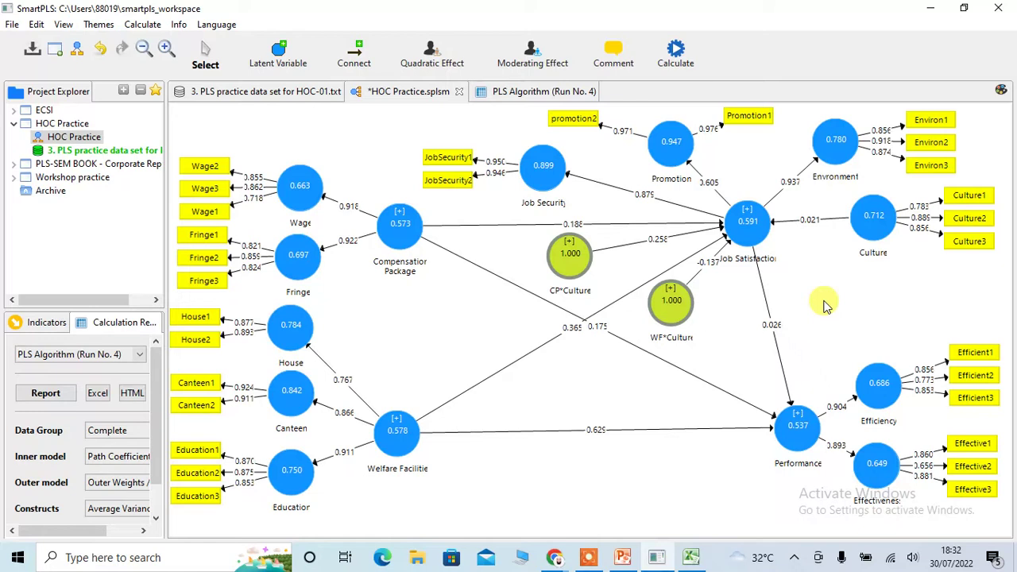
# - Run Basic Bootstrapping on the model with 500 subsamples, a two-tailed test and a 0.05 significance level
pyautogui.click(677, 57)
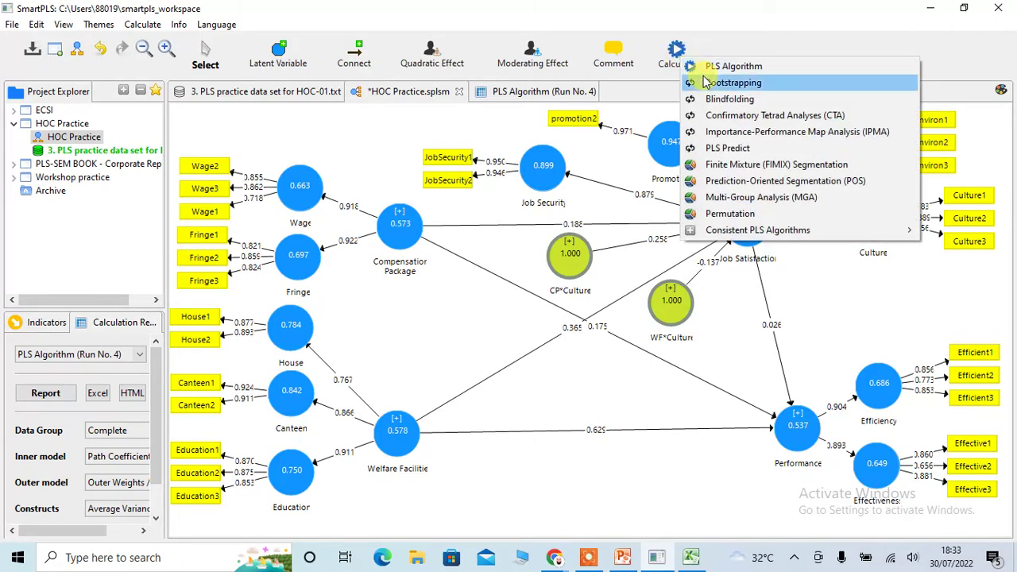
pyautogui.click(768, 86)
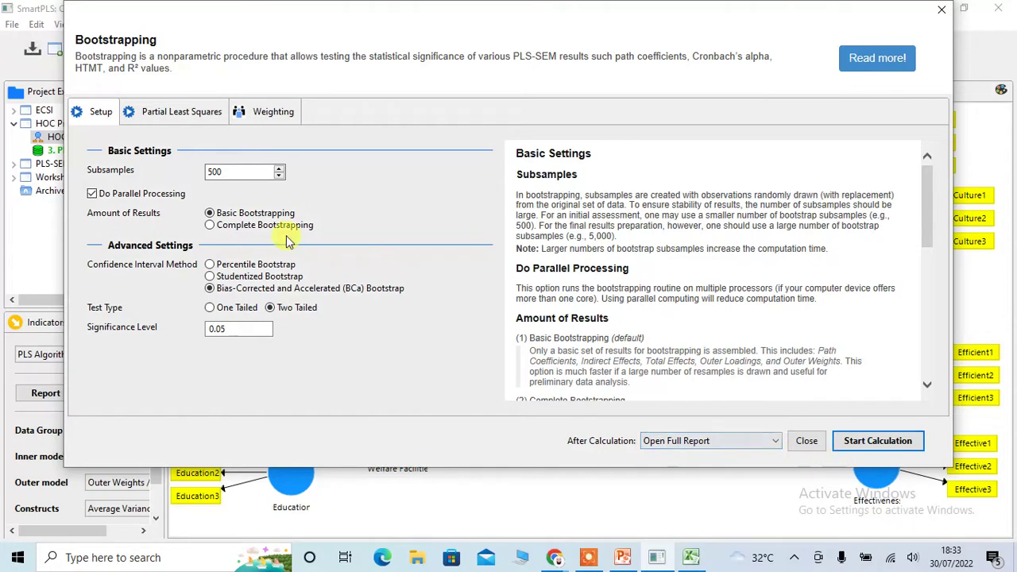
pyautogui.click(232, 172)
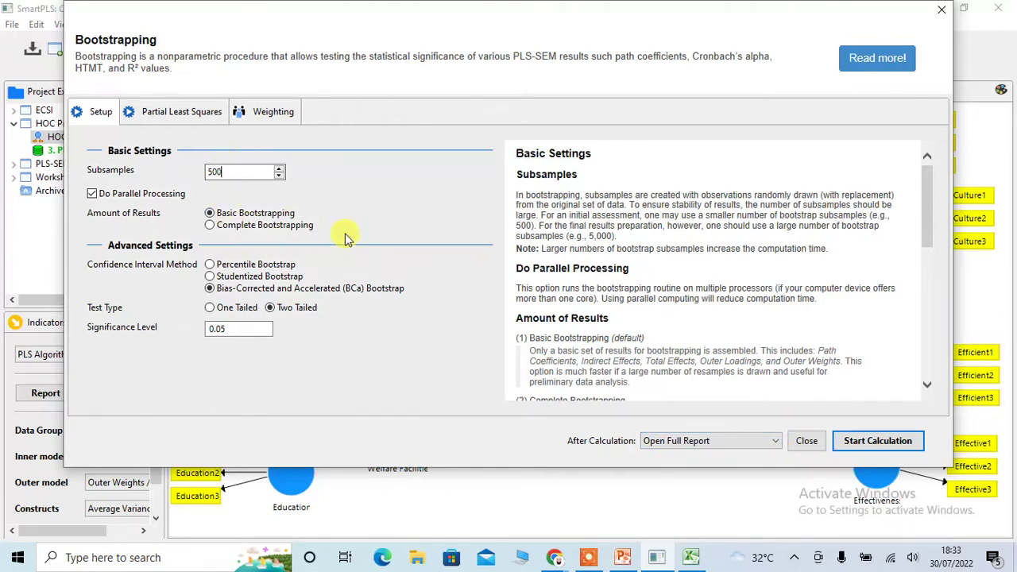
pyautogui.click(876, 447)
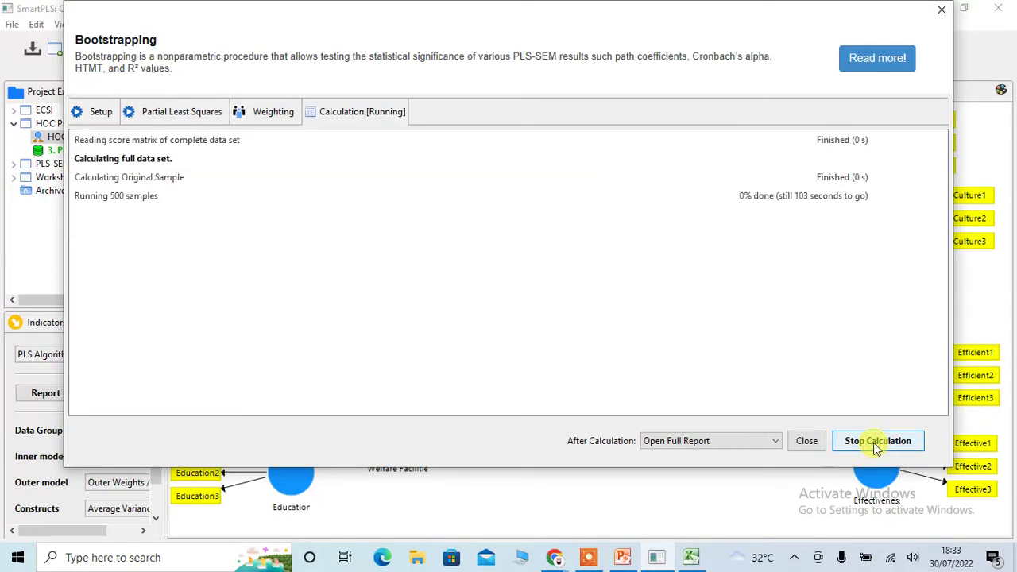
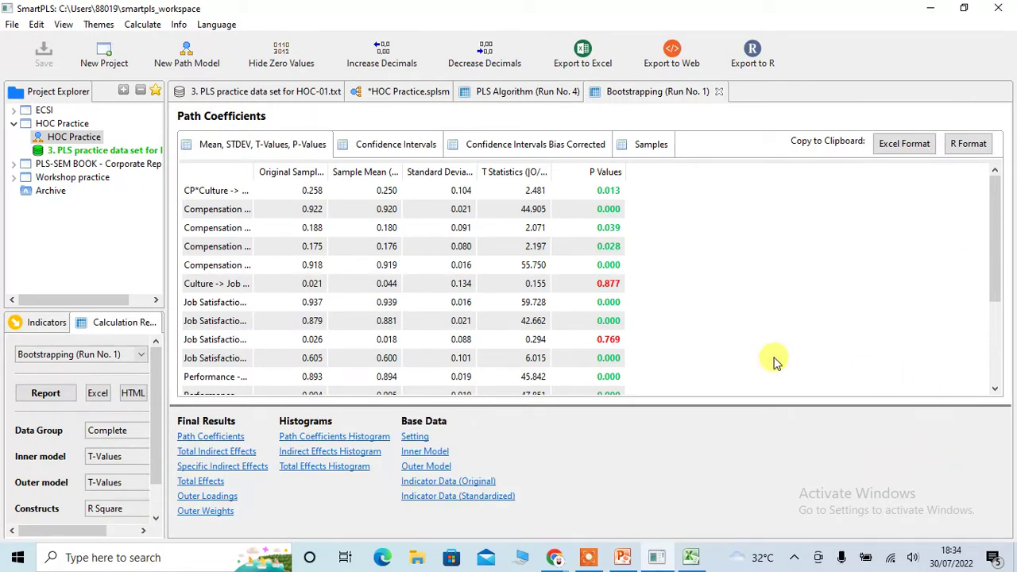
# - Widen the path name column of the bootstrapped path coefficients table and copy the table in Excel format
pyautogui.click(767, 329)
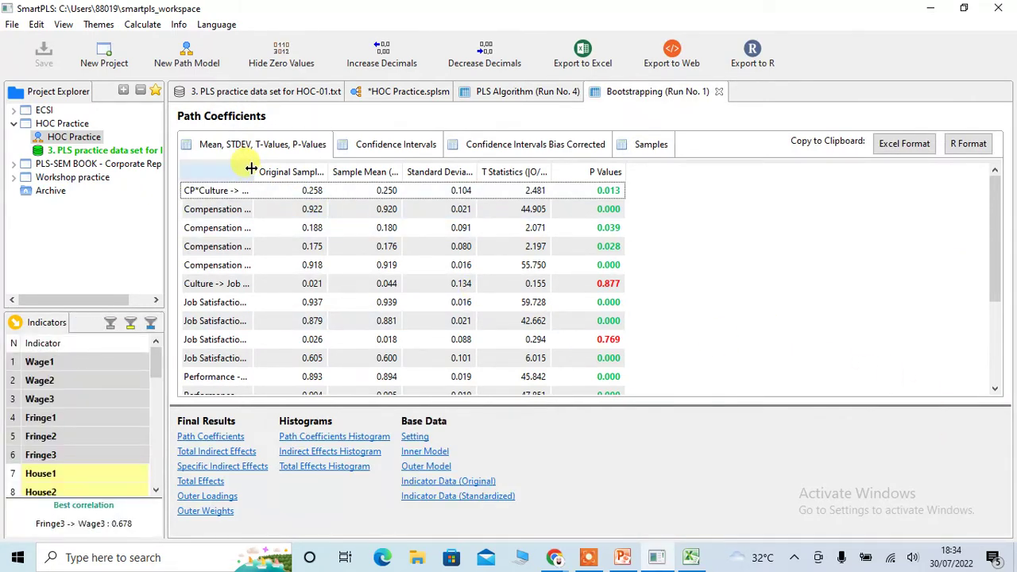
pyautogui.moveTo(254, 168); pyautogui.dragTo(366, 164)
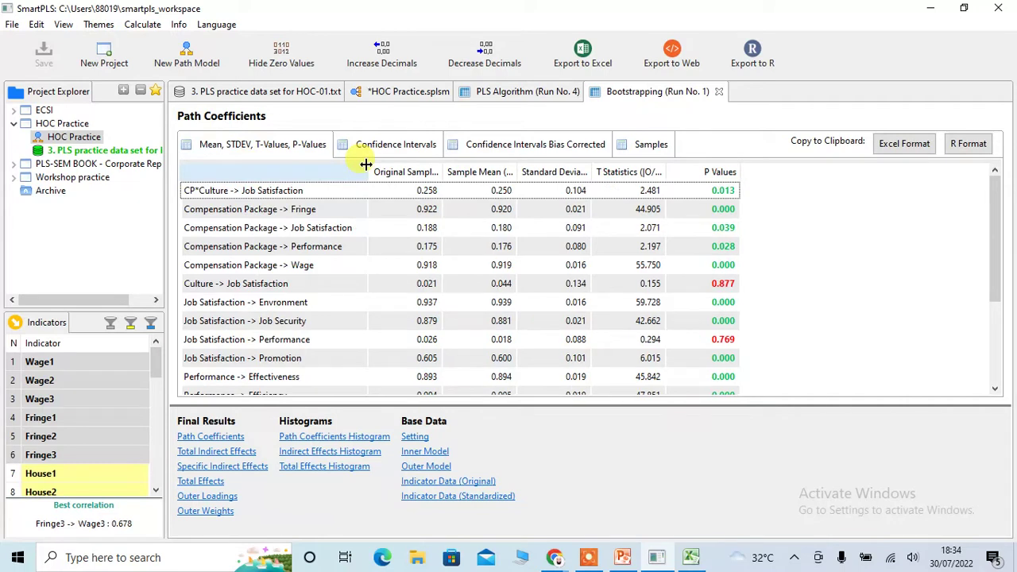
pyautogui.click(894, 150)
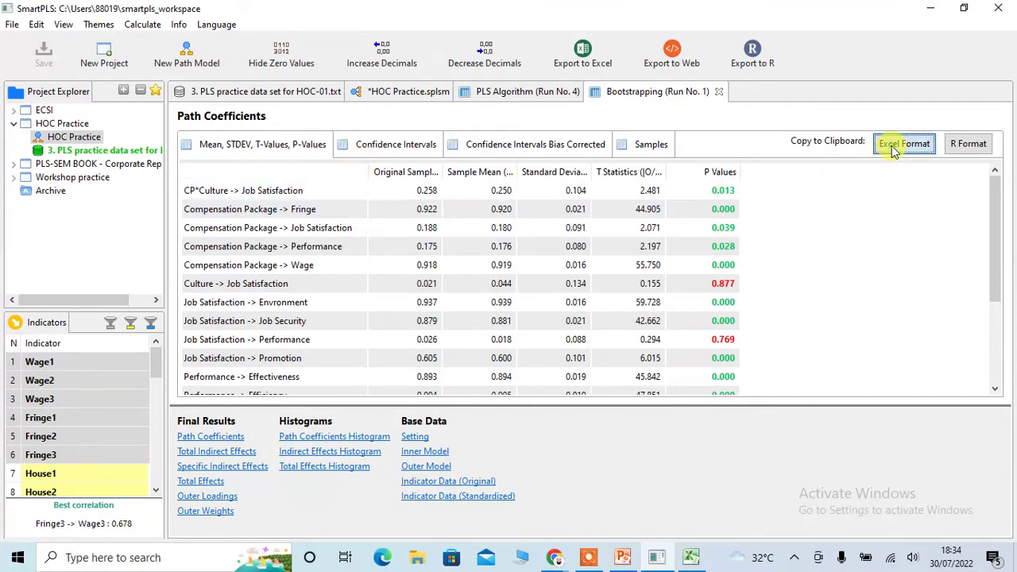
# - Switch to Excel, paste the path coefficients at E5 of a new sheet, and widen the table's columns to fit the path names
pyautogui.click(691, 557)
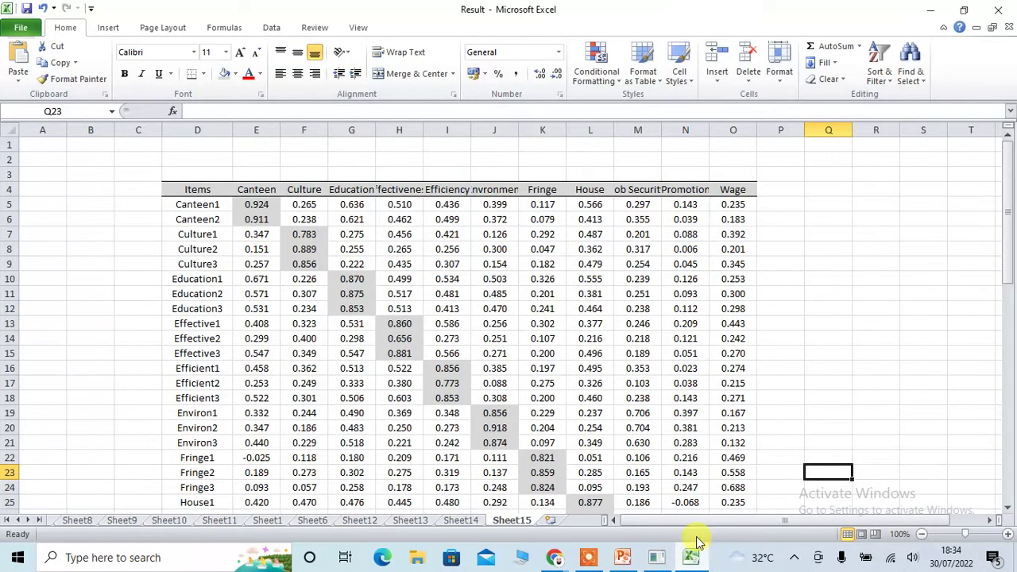
pyautogui.click(549, 519)
pyautogui.click(222, 203)
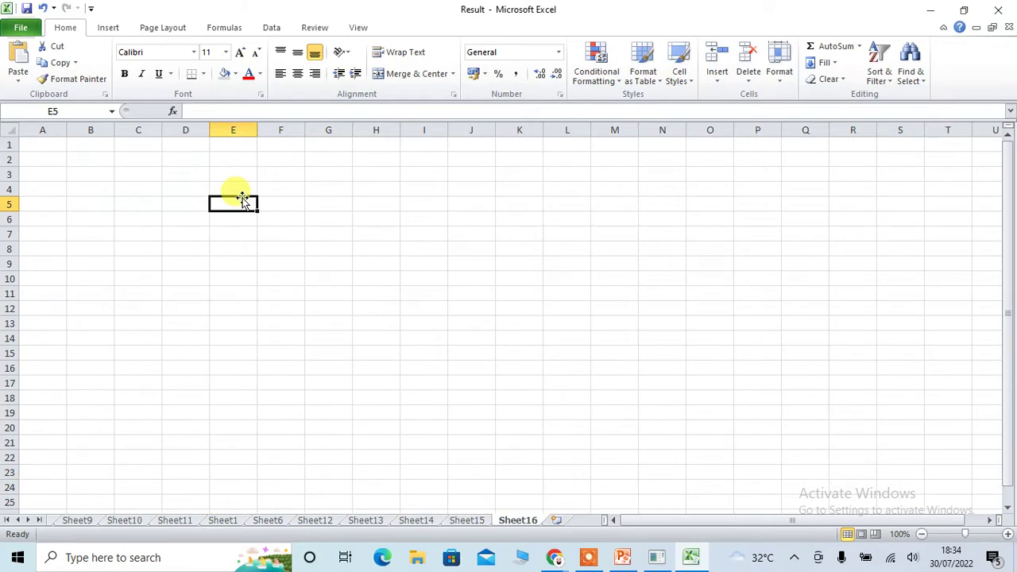
pyautogui.hotkey('ctrl', 'v')
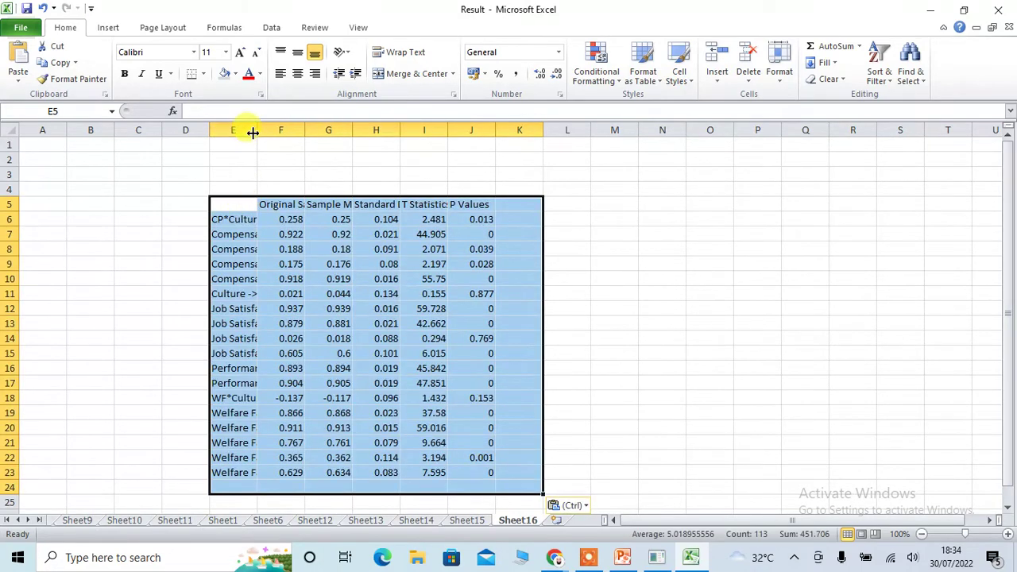
pyautogui.moveTo(256, 130); pyautogui.dragTo(775, 131)
pyautogui.click(898, 279)
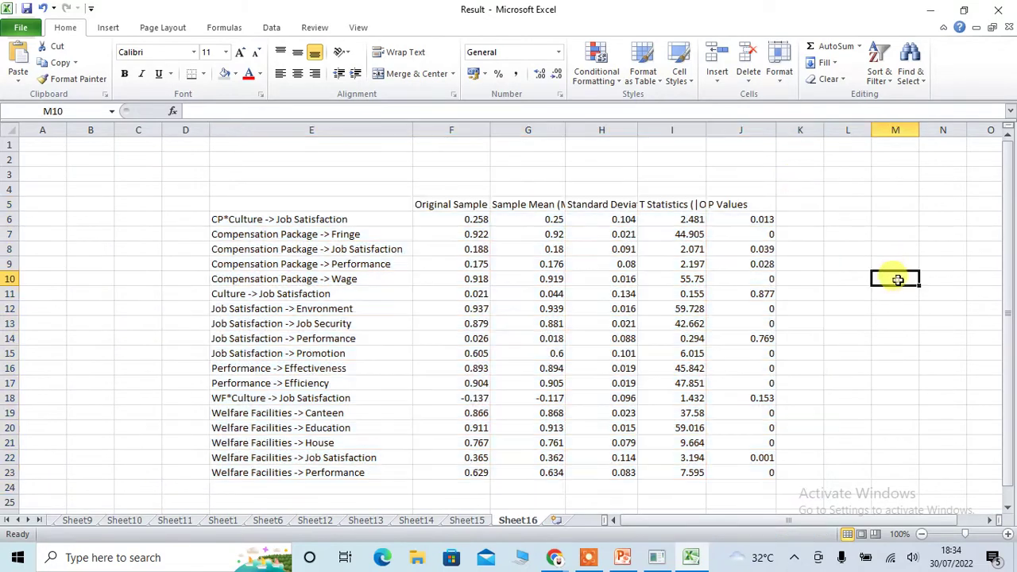
# - Enter the header Hypotheses in E5 above the path names
pyautogui.click(319, 204)
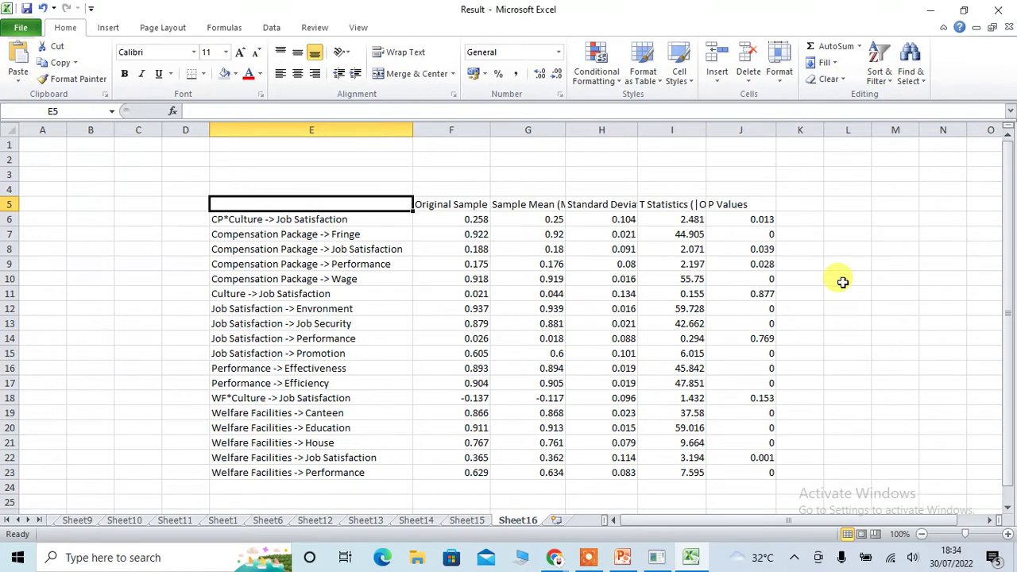
pyautogui.write('Hyp')
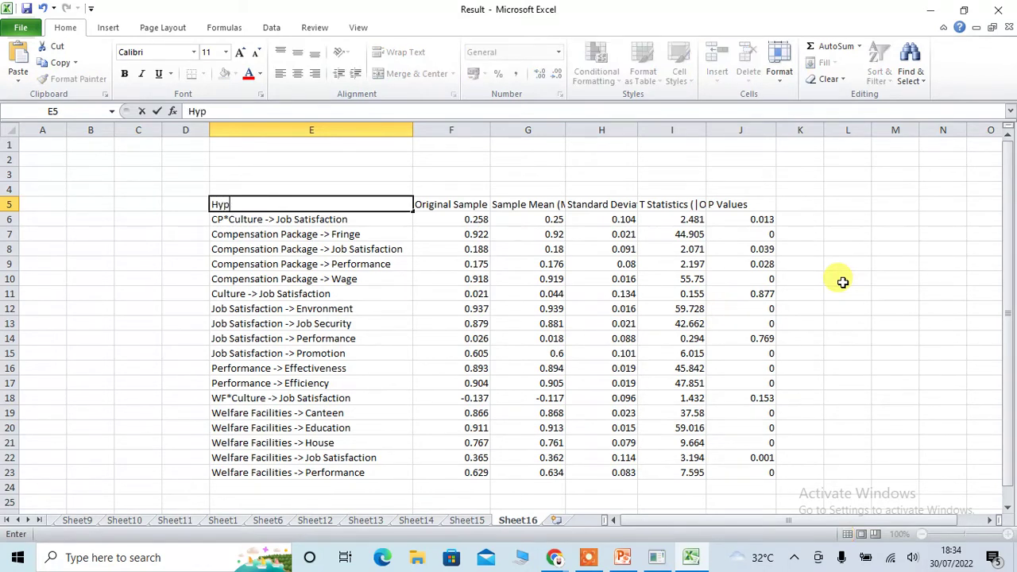
pyautogui.write('otheses')
pyautogui.click(883, 257)
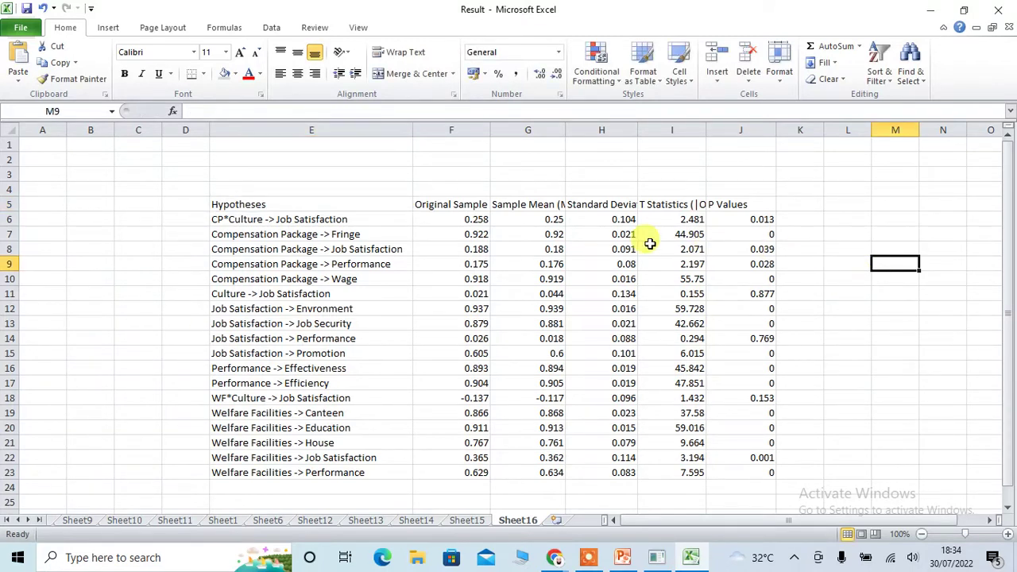
# - Rename the headers in F5, G5 and H5 to Beta/OS, SM and SD
pyautogui.click(464, 207)
pyautogui.write('B')
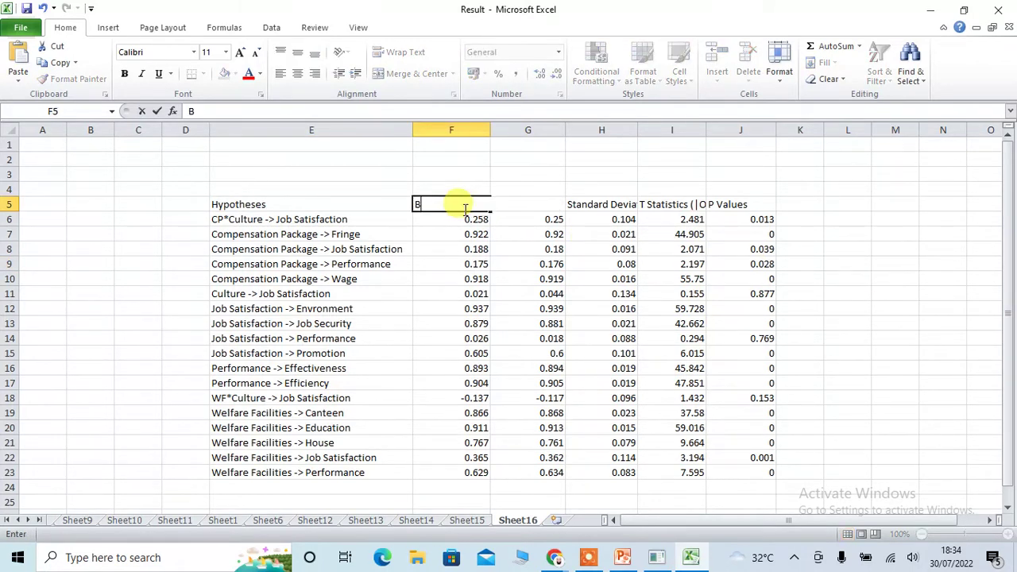
pyautogui.write('eta/OS')
pyautogui.press('Tab')
pyautogui.write('SM')
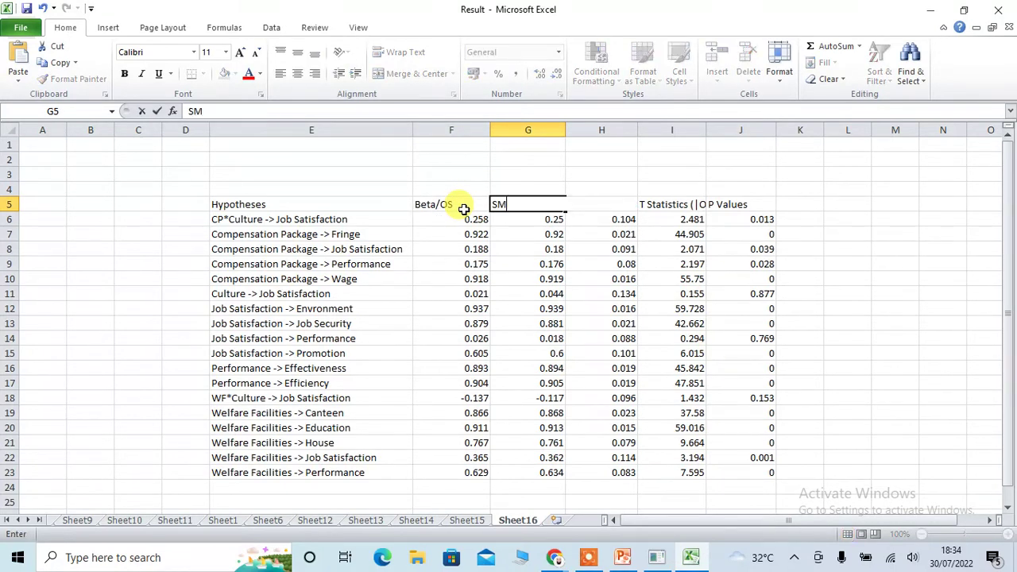
pyautogui.press('Tab')
pyautogui.write('SD')
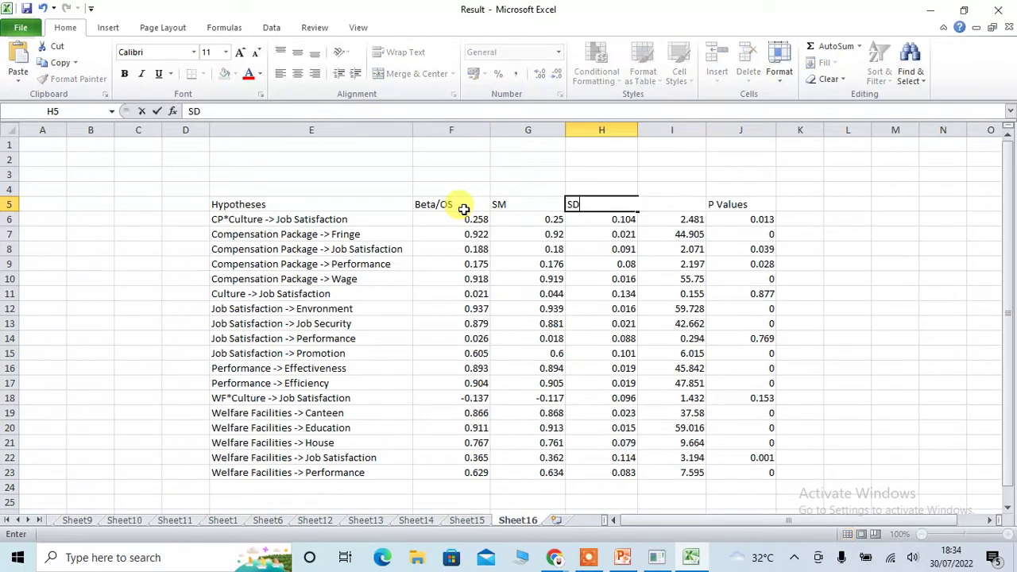
pyautogui.press('Tab')
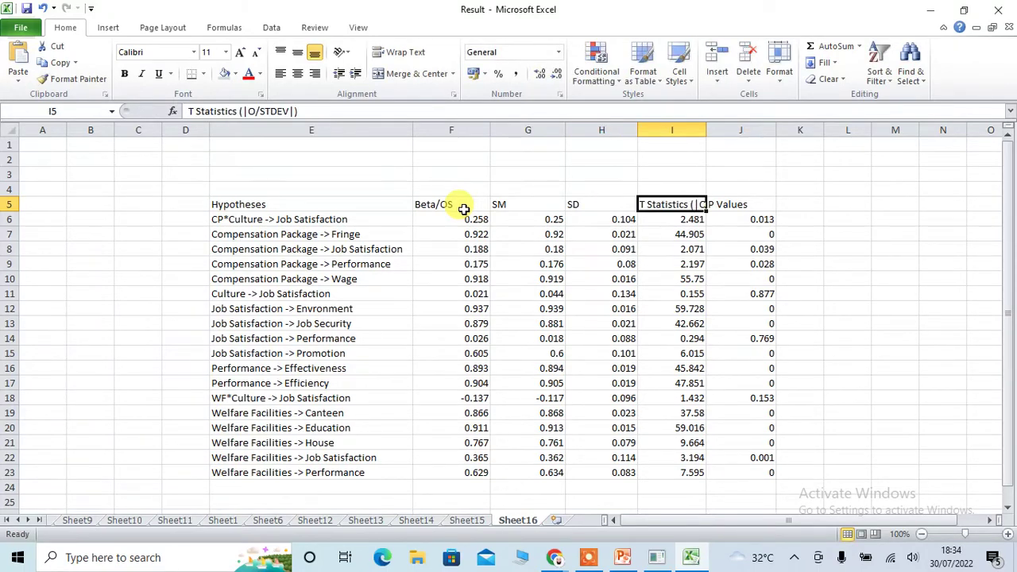
# - Shorten the headers in I5 and J5 to T and P, and add a Decision header in K5
pyautogui.write('T')
pyautogui.press('Tab')
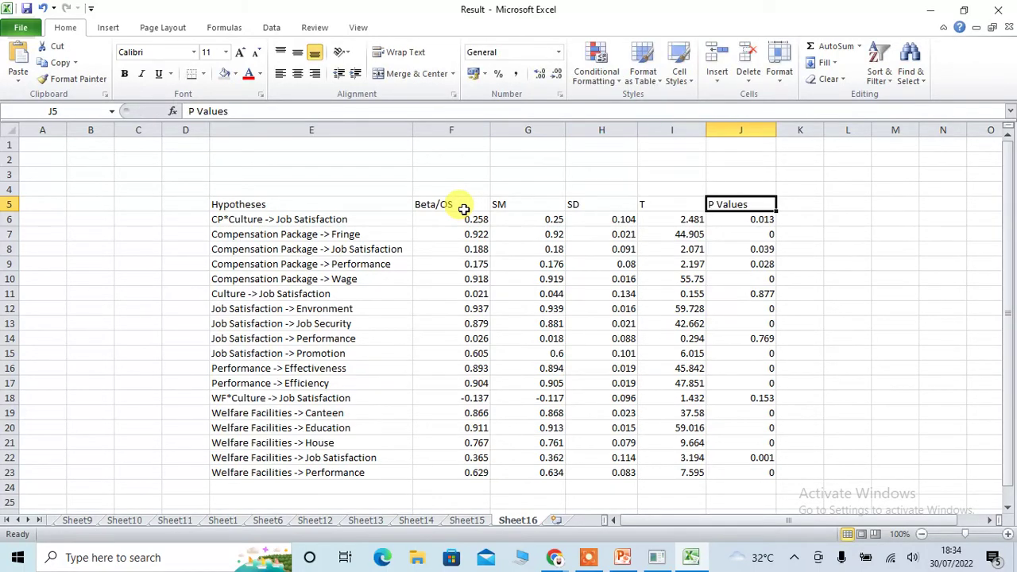
pyautogui.write('P')
pyautogui.press('Tab')
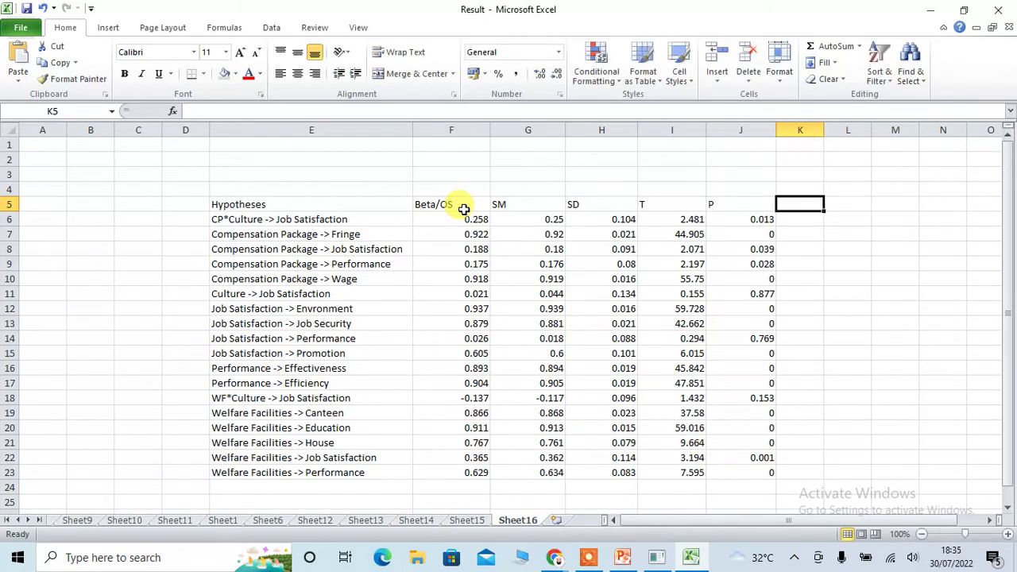
pyautogui.write('Dec')
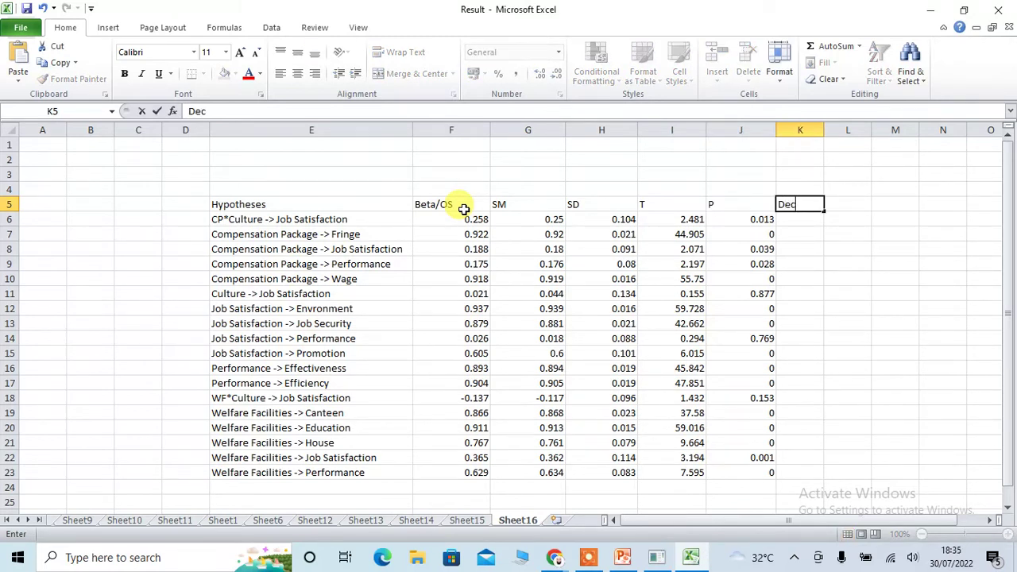
pyautogui.write('ison')
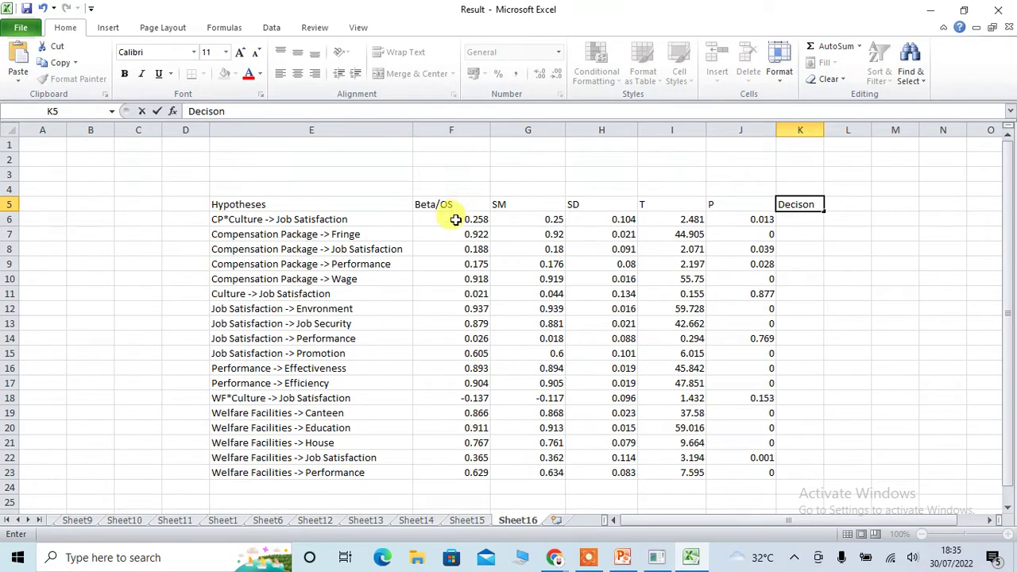
pyautogui.click(866, 300)
# - Shade the header row E5:K5 grey and give it top and bottom borders
pyautogui.moveTo(278, 204); pyautogui.dragTo(793, 197)
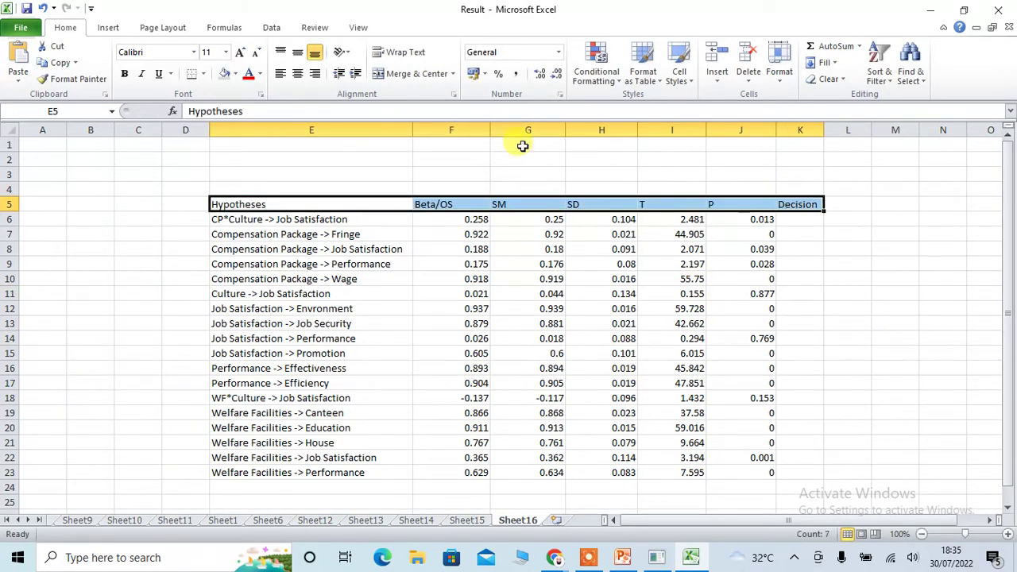
pyautogui.click(204, 74)
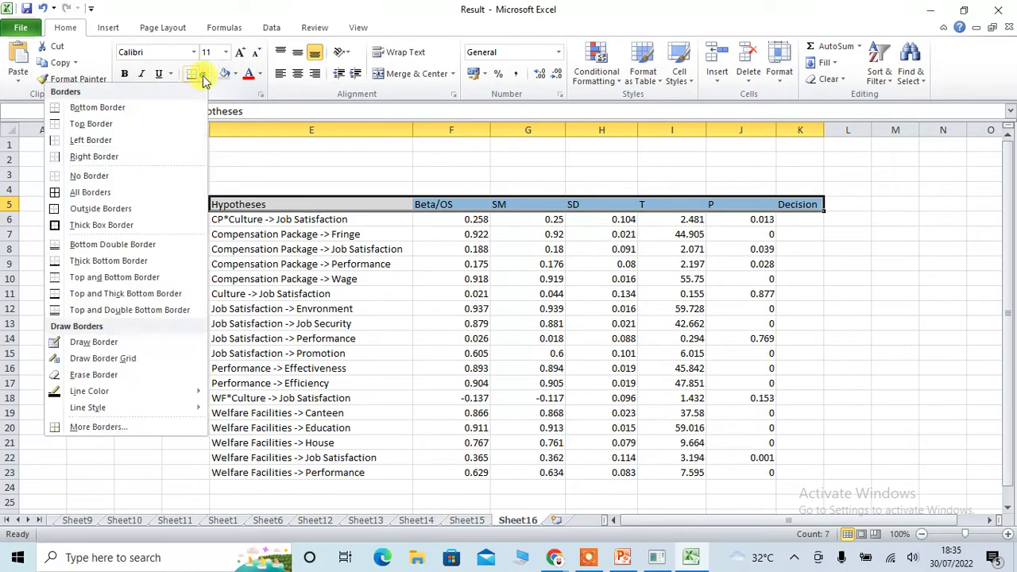
pyautogui.click(104, 124)
pyautogui.click(878, 279)
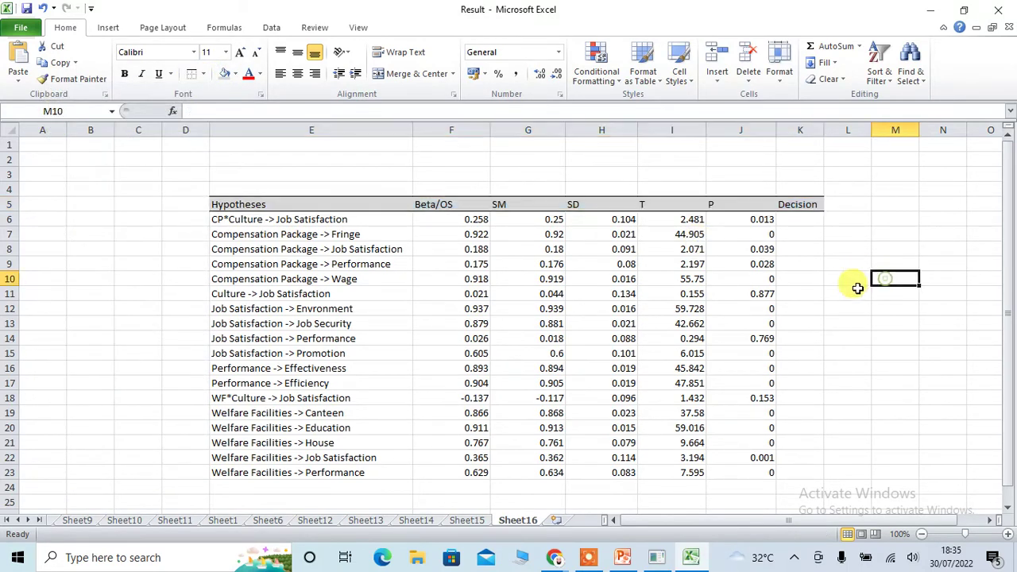
# - Make the header row text in E5:K5 bold
pyautogui.moveTo(329, 205); pyautogui.dragTo(804, 204)
pyautogui.click(124, 73)
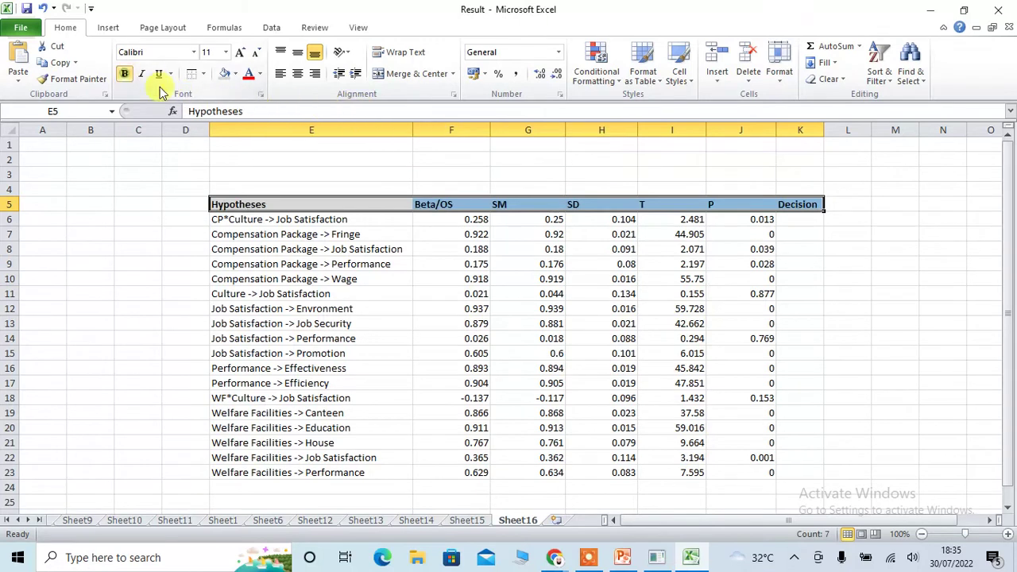
pyautogui.click(905, 322)
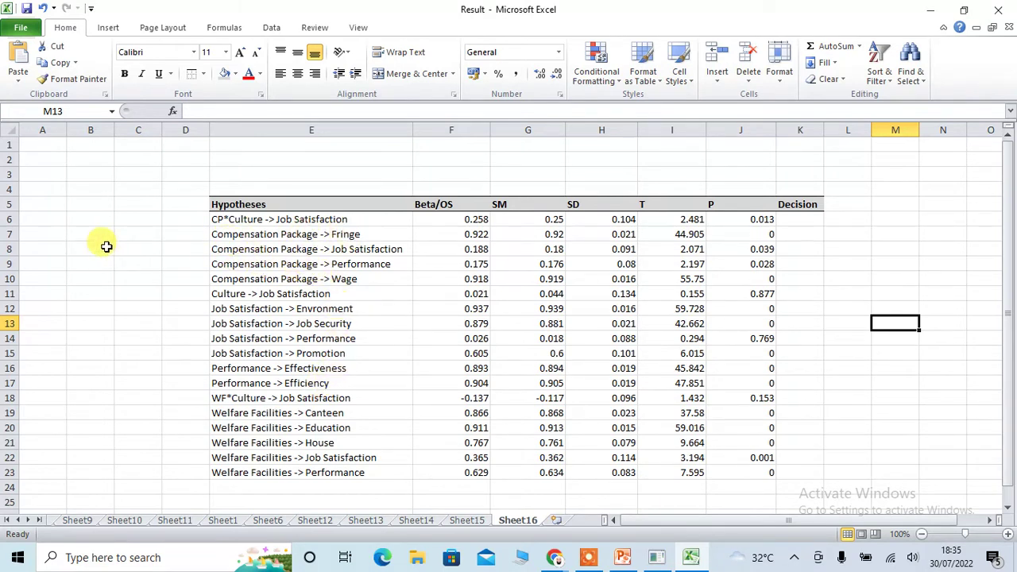
# - Delete rows 7, 10 to 13, 15 to 17 and 19 to 21 from the hypotheses table
pyautogui.click(11, 235)
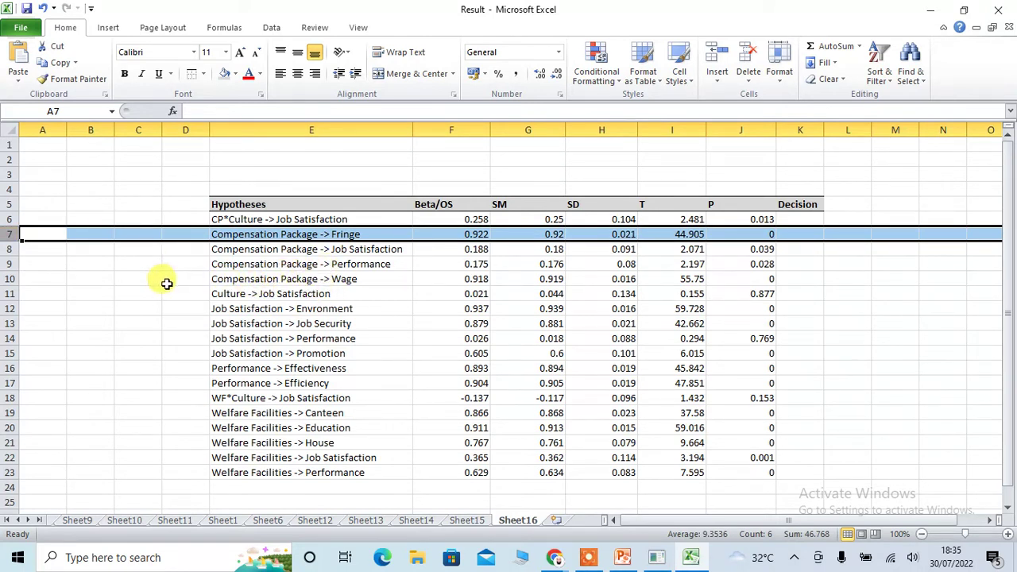
pyautogui.keyDown('ctrl'); pyautogui.click(11, 279); pyautogui.keyUp('ctrl')
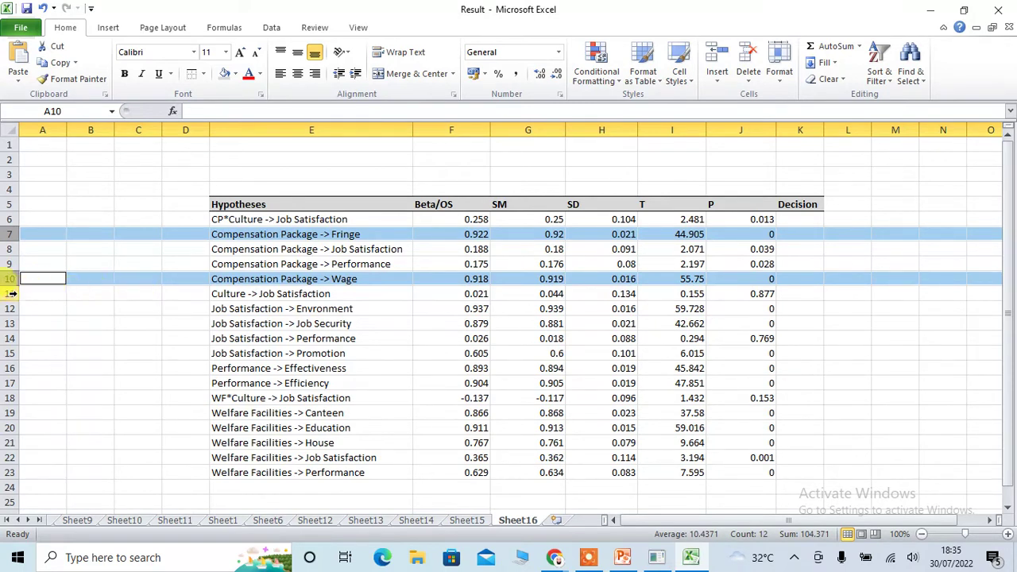
pyautogui.keyDown('ctrl'); pyautogui.click(12, 294); pyautogui.keyUp('ctrl')
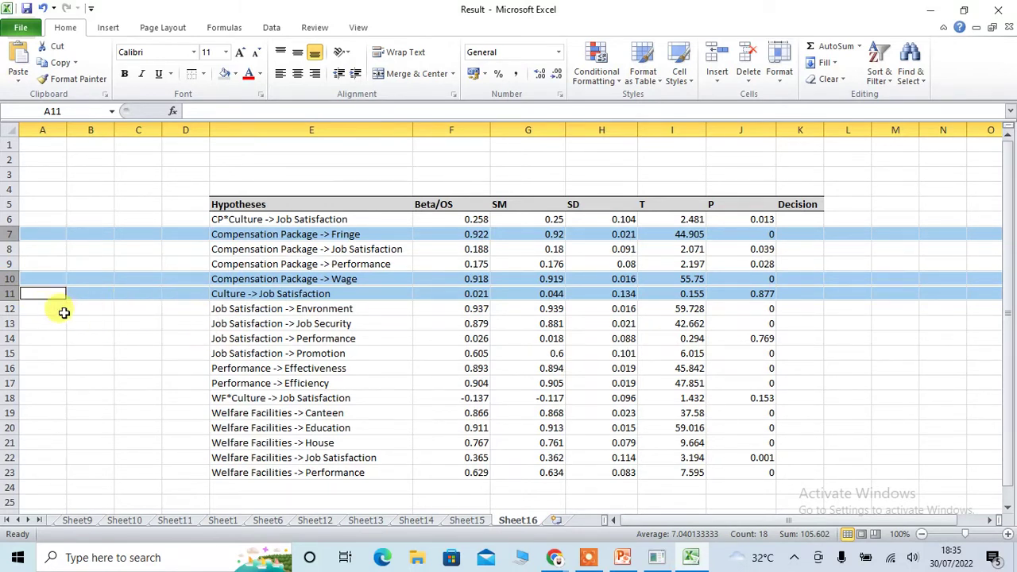
pyautogui.keyDown('ctrl'); pyautogui.click(10, 309); pyautogui.keyUp('ctrl')
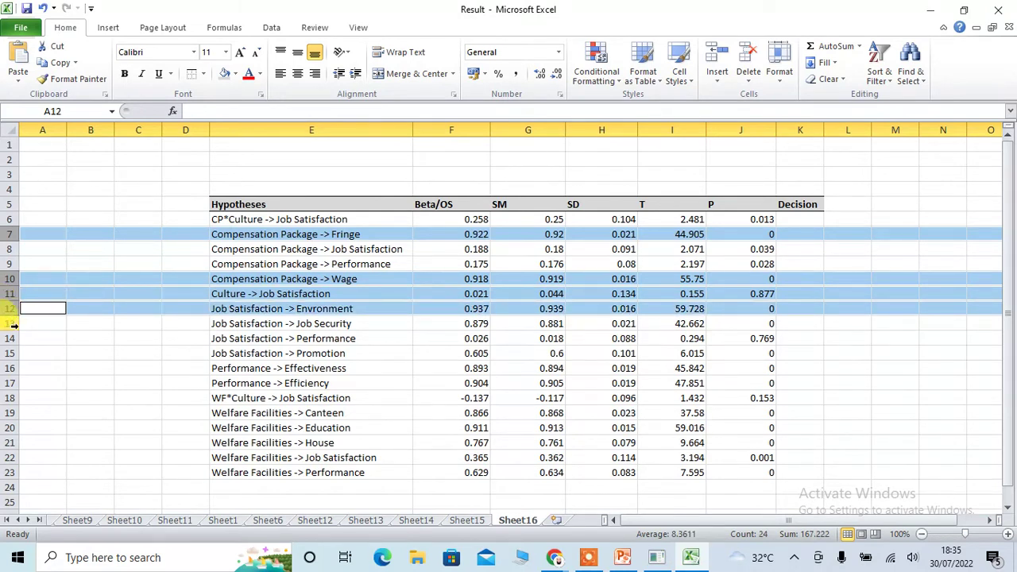
pyautogui.keyDown('ctrl'); pyautogui.click(9, 324); pyautogui.keyUp('ctrl')
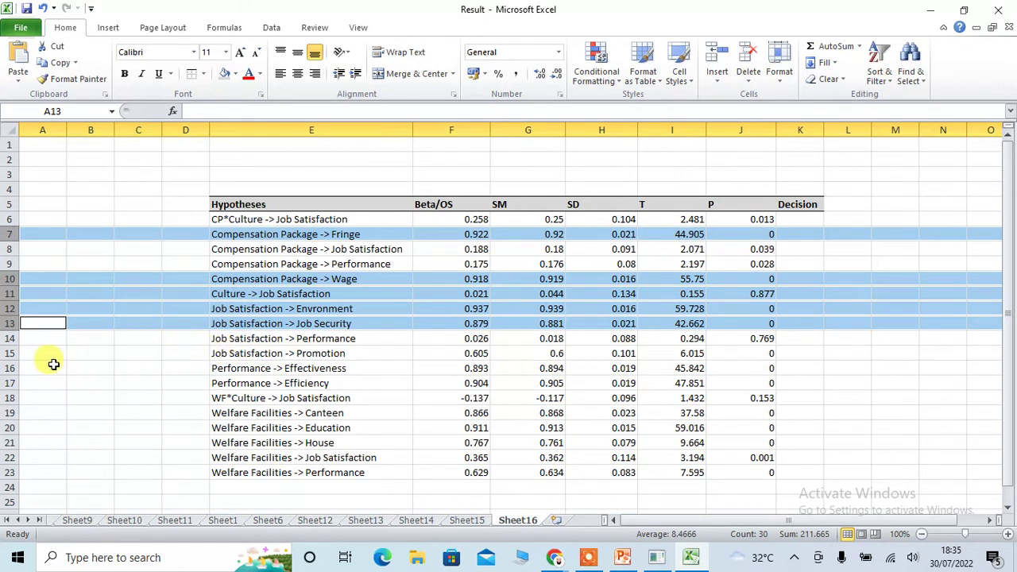
pyautogui.keyDown('ctrl'); pyautogui.click(10, 353); pyautogui.keyUp('ctrl')
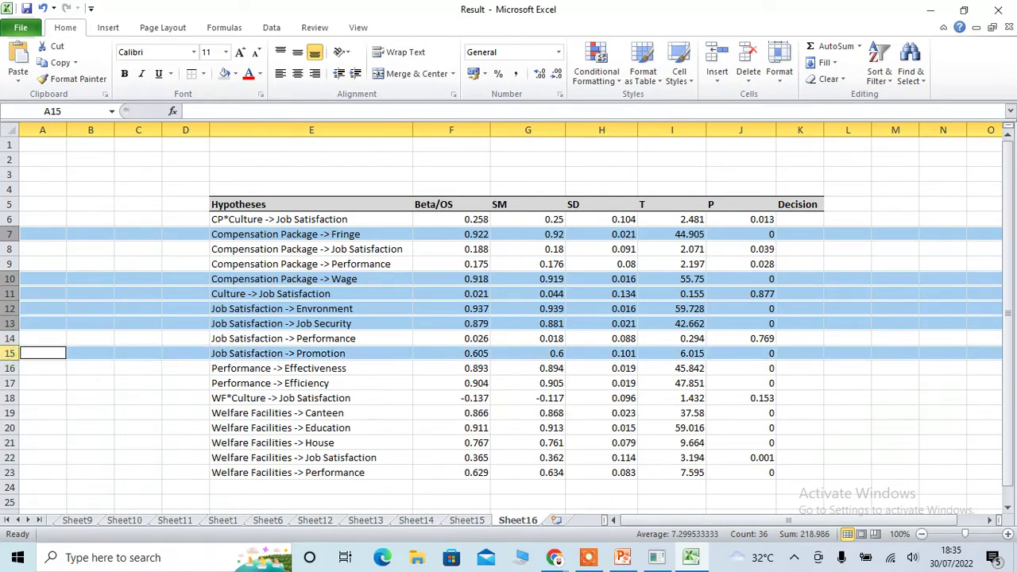
pyautogui.keyDown('ctrl'); pyautogui.click(9, 368); pyautogui.keyUp('ctrl')
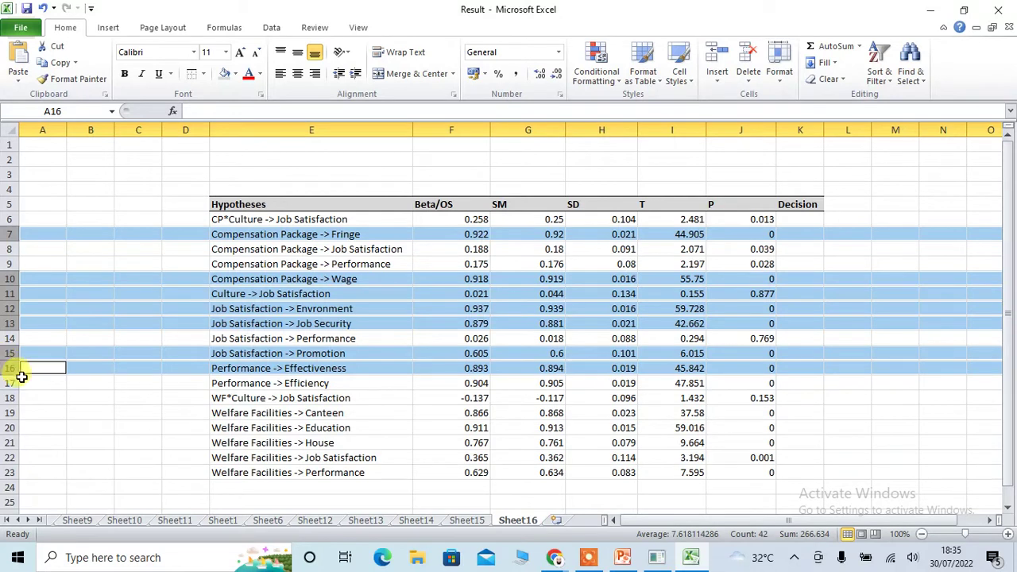
pyautogui.keyDown('ctrl'); pyautogui.click(11, 383); pyautogui.keyUp('ctrl')
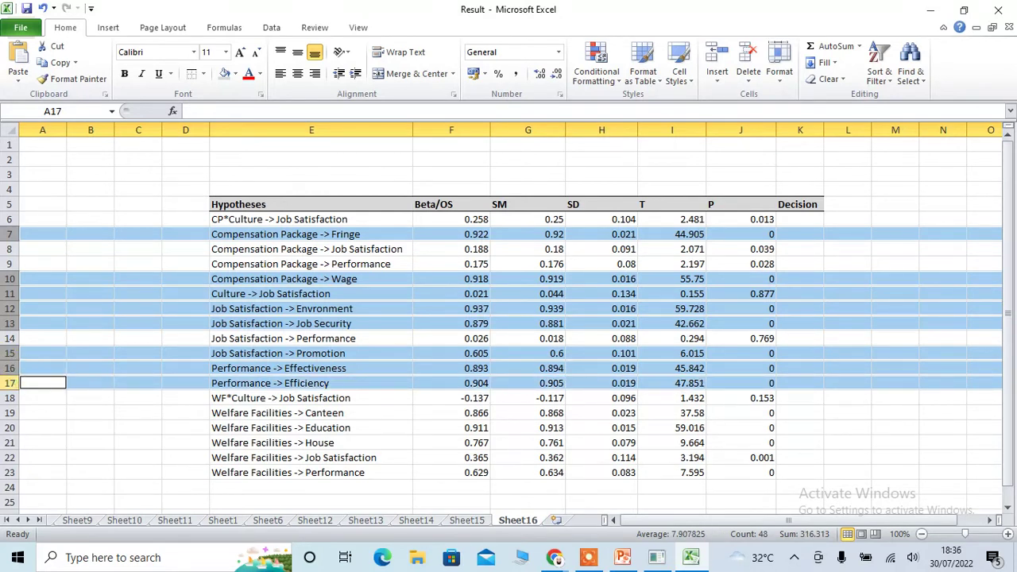
pyautogui.keyDown('ctrl'); pyautogui.click(11, 412); pyautogui.keyUp('ctrl')
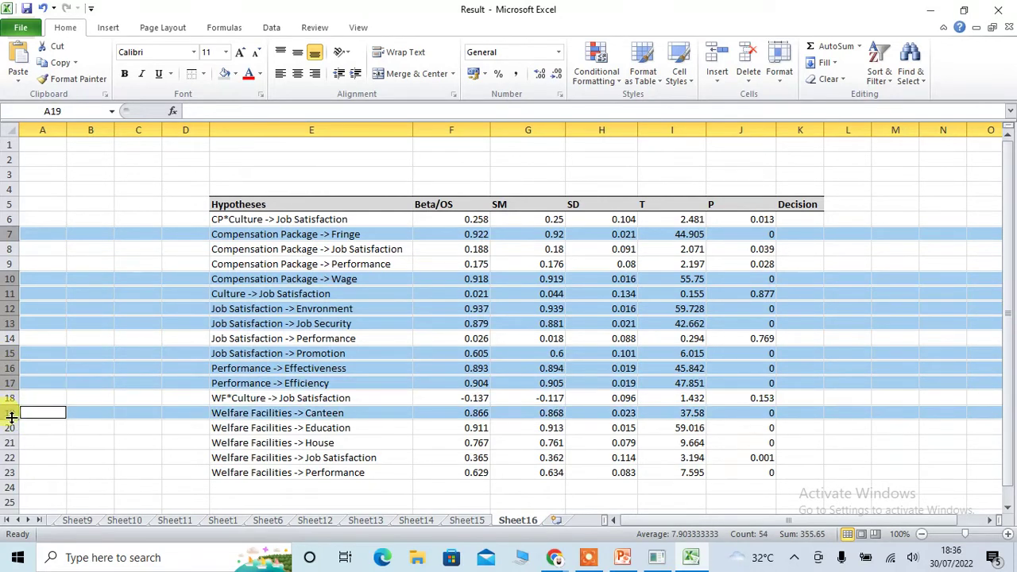
pyautogui.keyDown('ctrl'); pyautogui.click(11, 428); pyautogui.keyUp('ctrl')
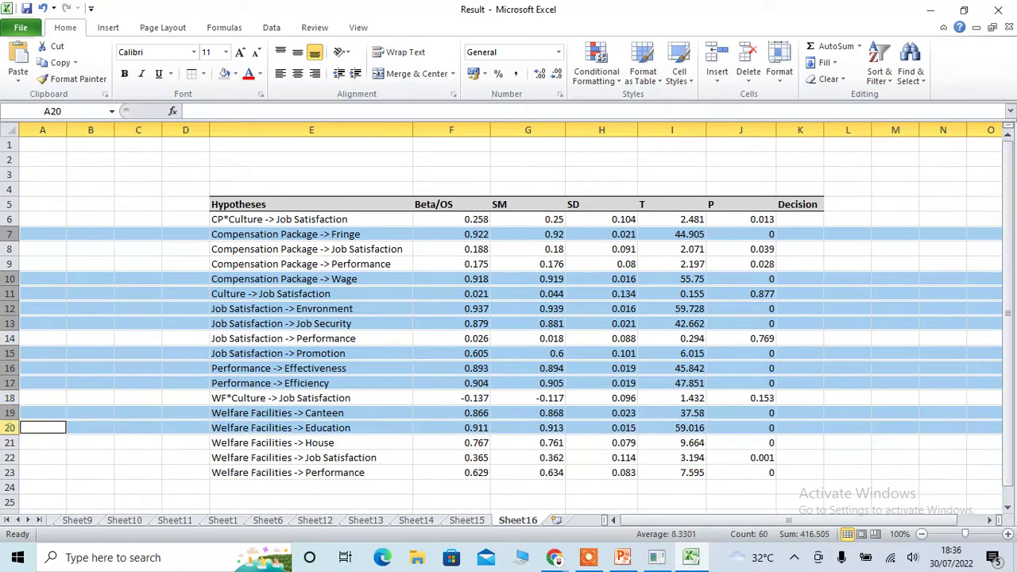
pyautogui.keyDown('ctrl'); pyautogui.click(11, 442); pyautogui.keyUp('ctrl')
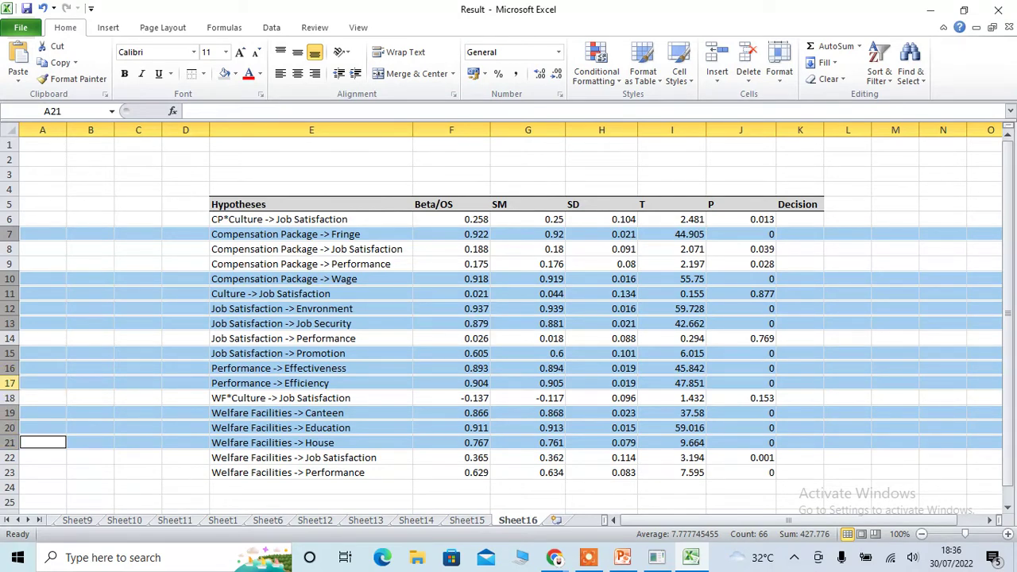
pyautogui.rightClick(10, 391)
pyautogui.click(50, 290)
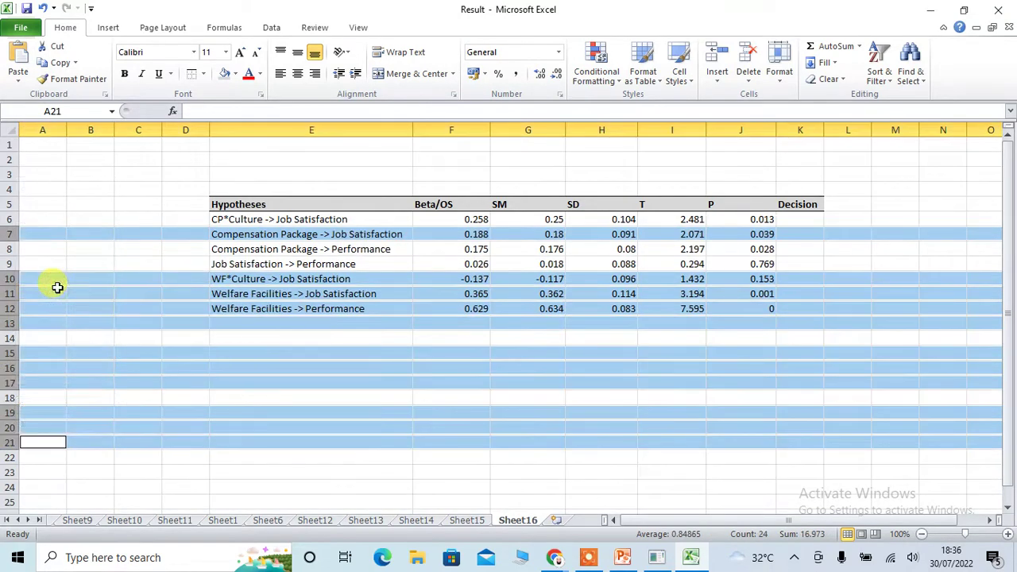
pyautogui.moveTo(363, 385); pyautogui.dragTo(363, 394)
pyautogui.click(512, 382)
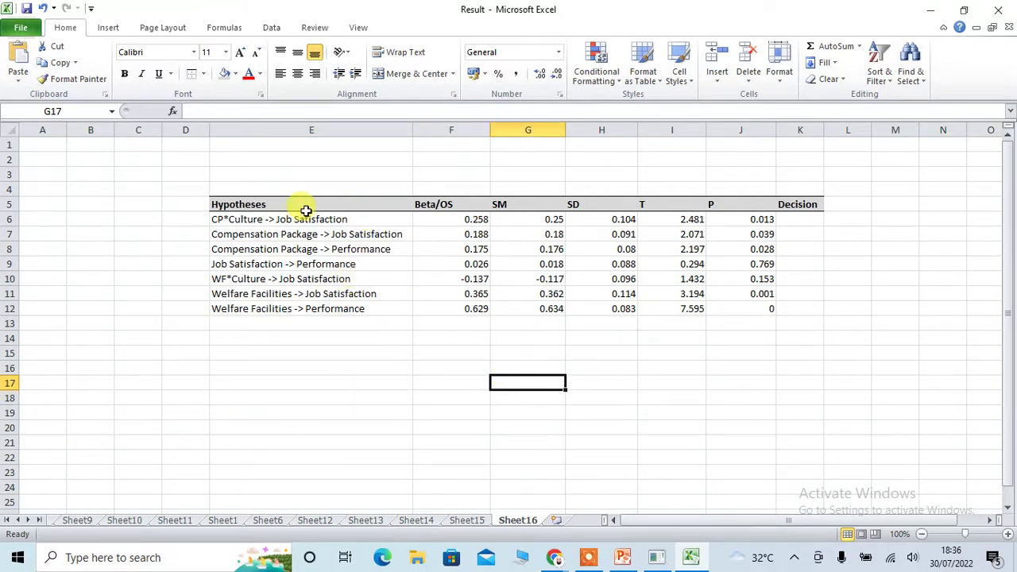
# - Move the CP*Culture -> Job Satisfaction row to row 15 and the WF*Culture -> Job Satisfaction row to row 16, below the table
pyautogui.click(12, 219)
pyautogui.moveTo(278, 224); pyautogui.dragTo(288, 353)
pyautogui.click(491, 426)
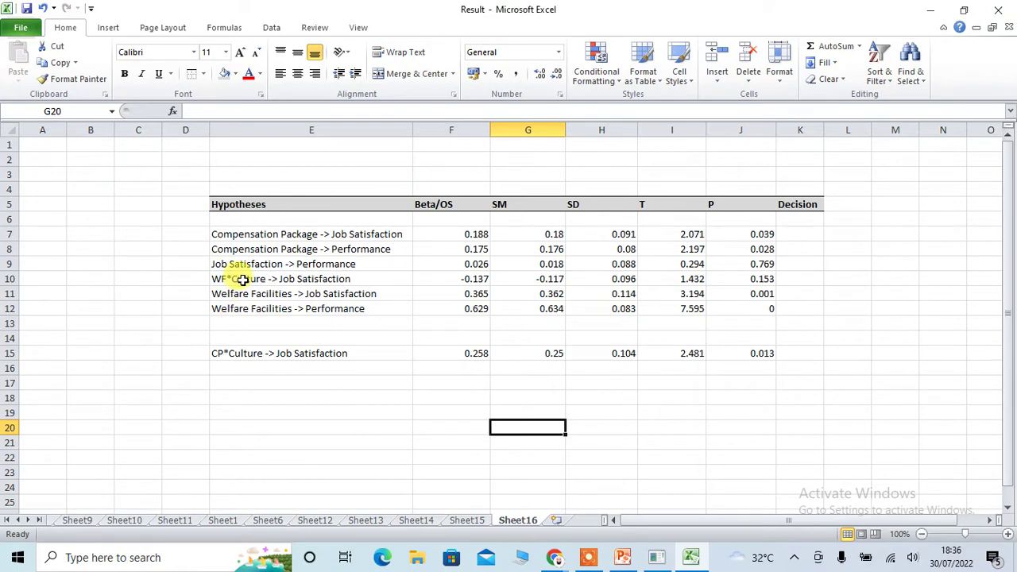
pyautogui.click(9, 279)
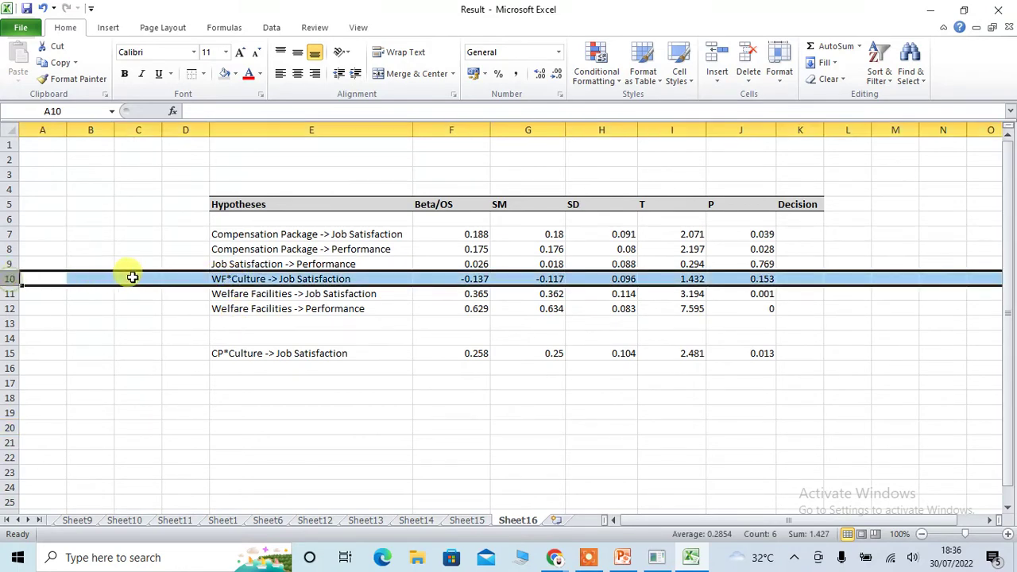
pyautogui.moveTo(127, 284); pyautogui.dragTo(136, 370)
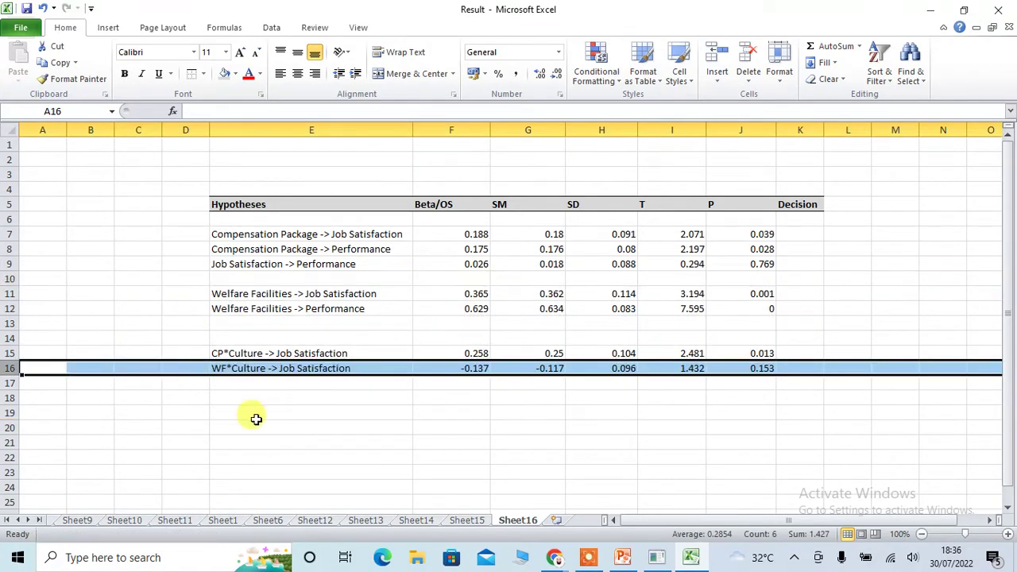
pyautogui.click(294, 432)
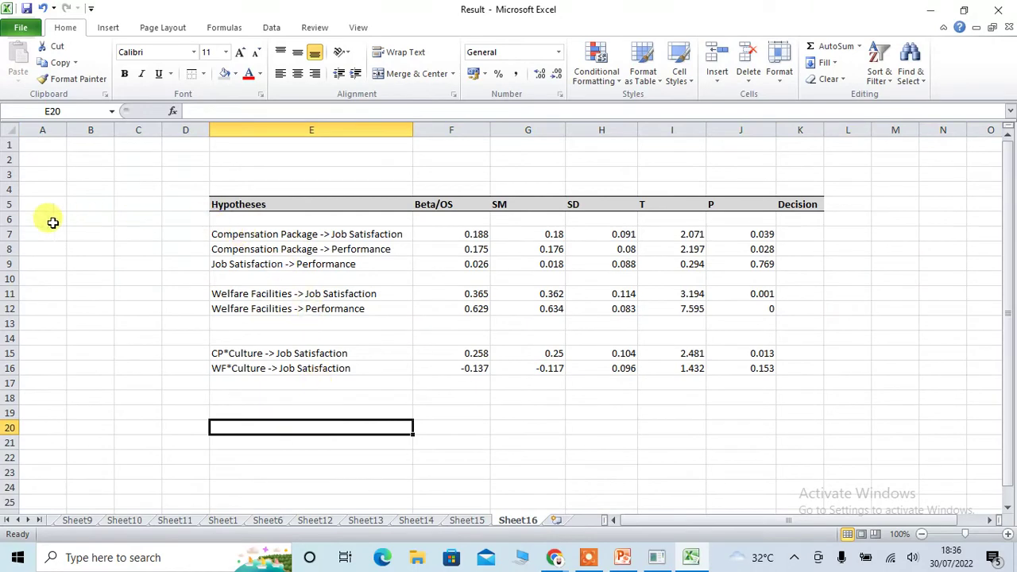
# - Delete the empty row under the header and the empty row above Welfare Facilities -> Job Satisfaction
pyautogui.click(11, 221)
pyautogui.rightClick(22, 222)
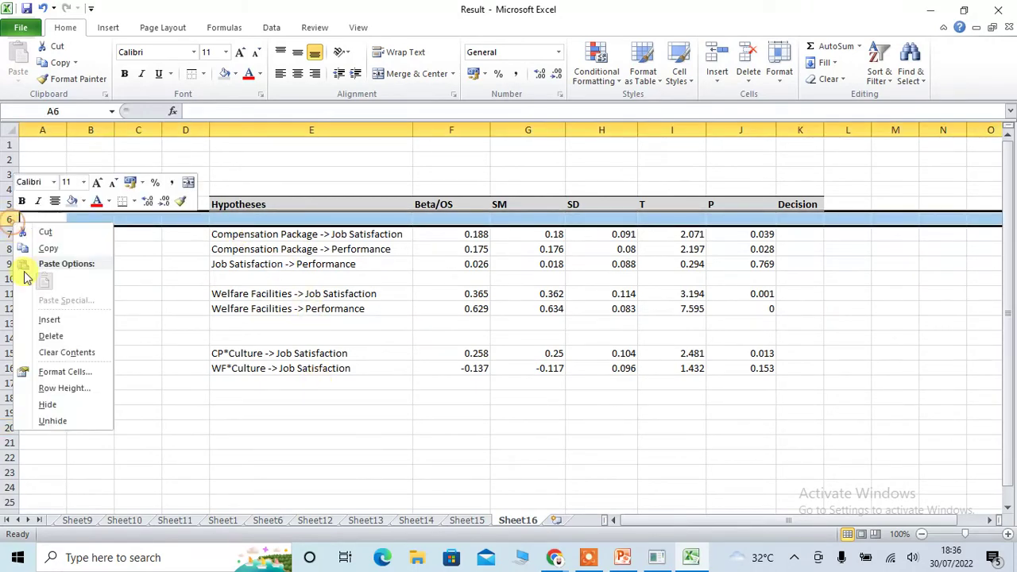
pyautogui.click(50, 336)
pyautogui.click(76, 338)
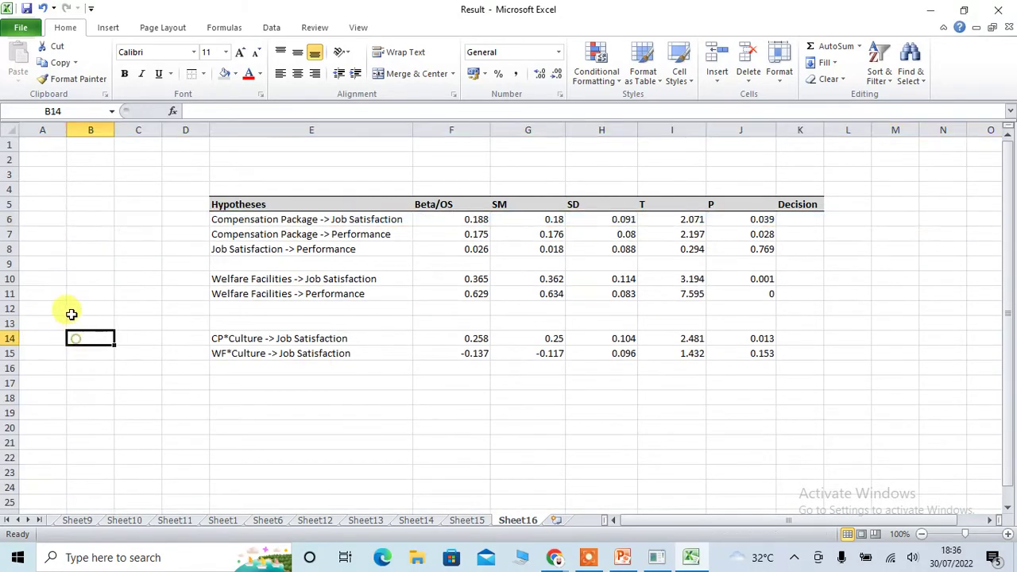
pyautogui.click(12, 263)
pyautogui.rightClick(12, 263)
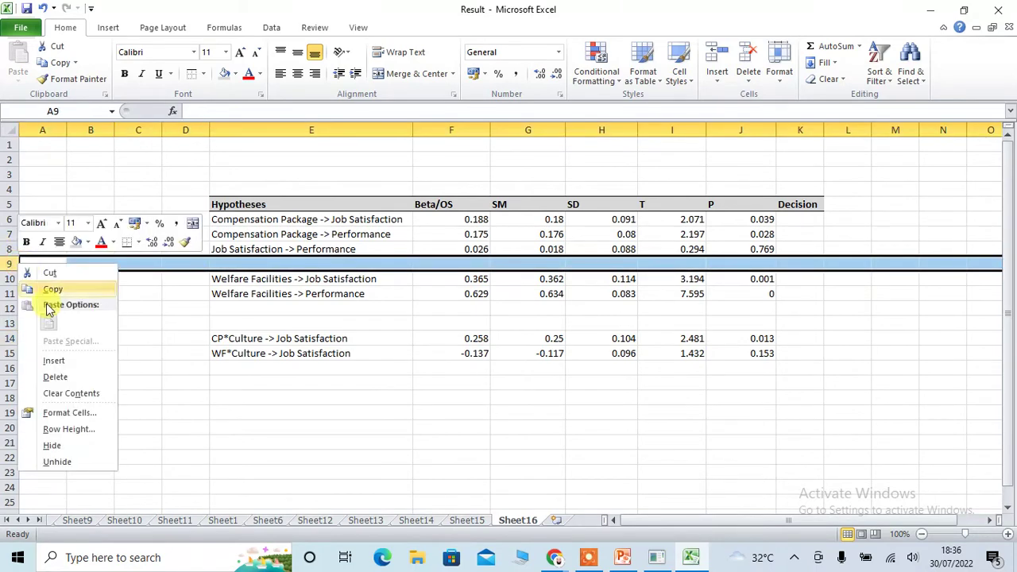
pyautogui.click(62, 376)
pyautogui.click(391, 394)
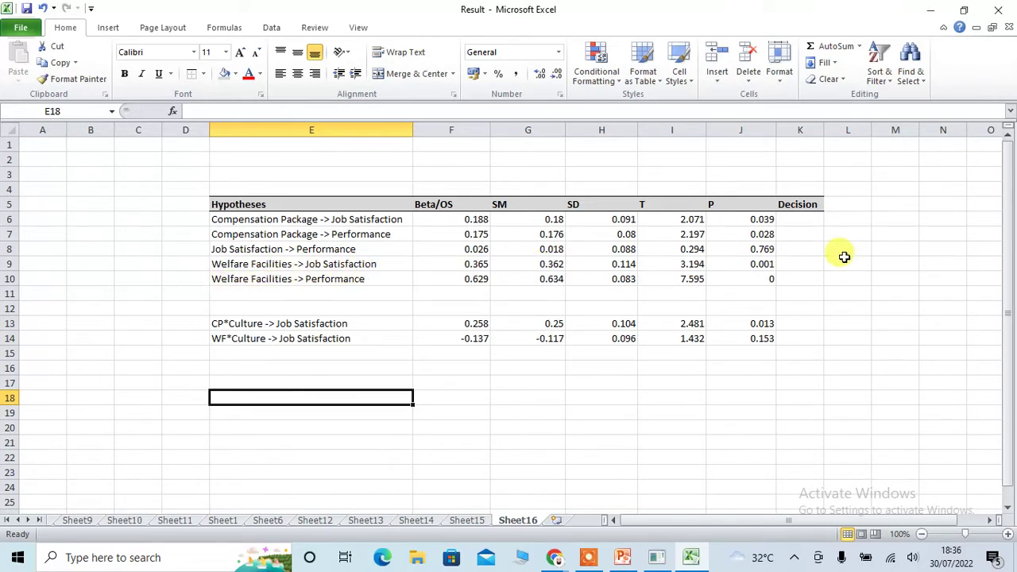
# - Add a bottom border under the last direct-effect row, from E10 to K10
pyautogui.moveTo(219, 277); pyautogui.dragTo(799, 246)
pyautogui.click(204, 74)
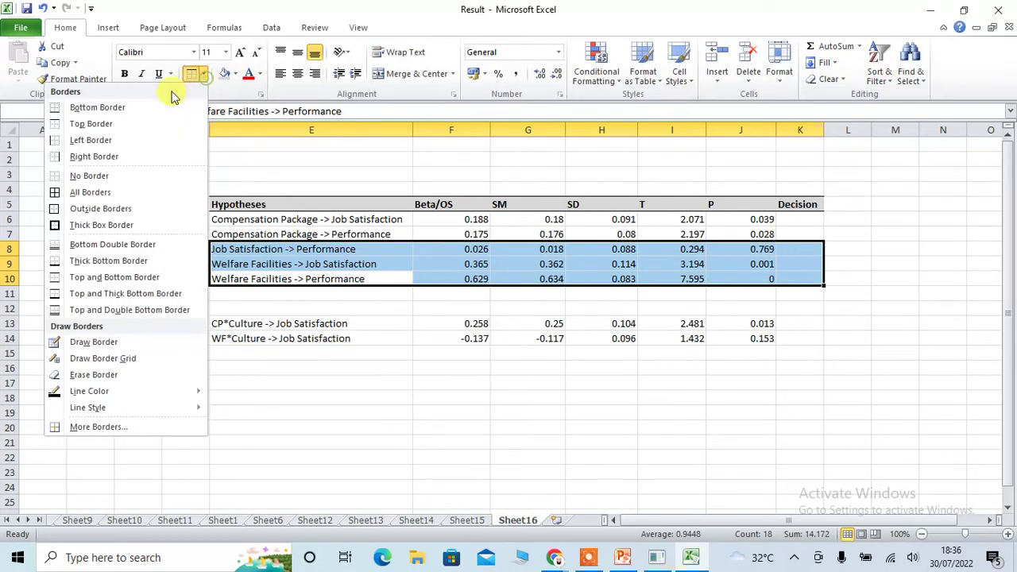
pyautogui.click(50, 106)
pyautogui.click(880, 273)
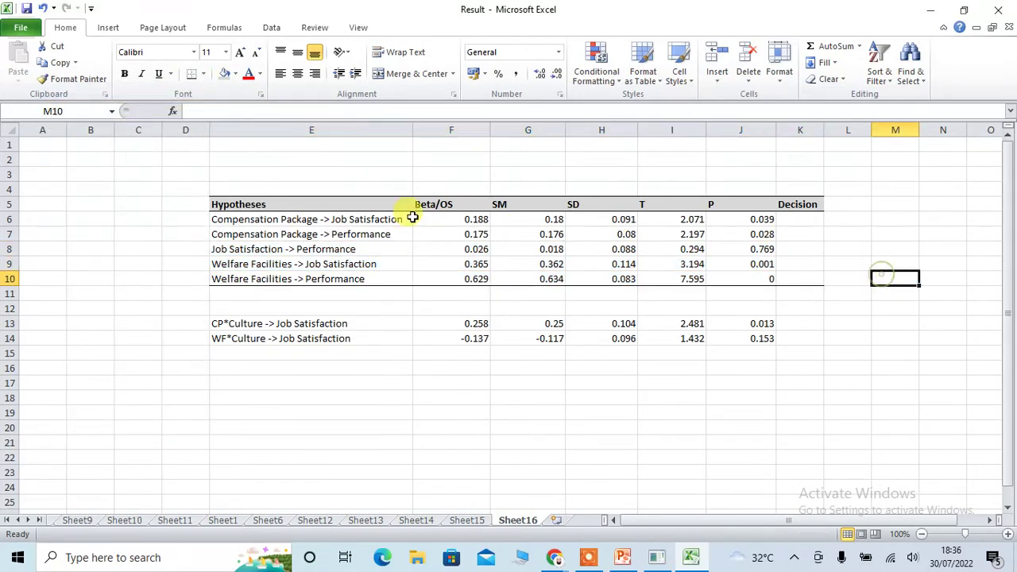
# - Format E5:K10 with centred horizontal and vertical alignment and the Number category with 3 decimal places
pyautogui.moveTo(273, 205); pyautogui.dragTo(781, 273)
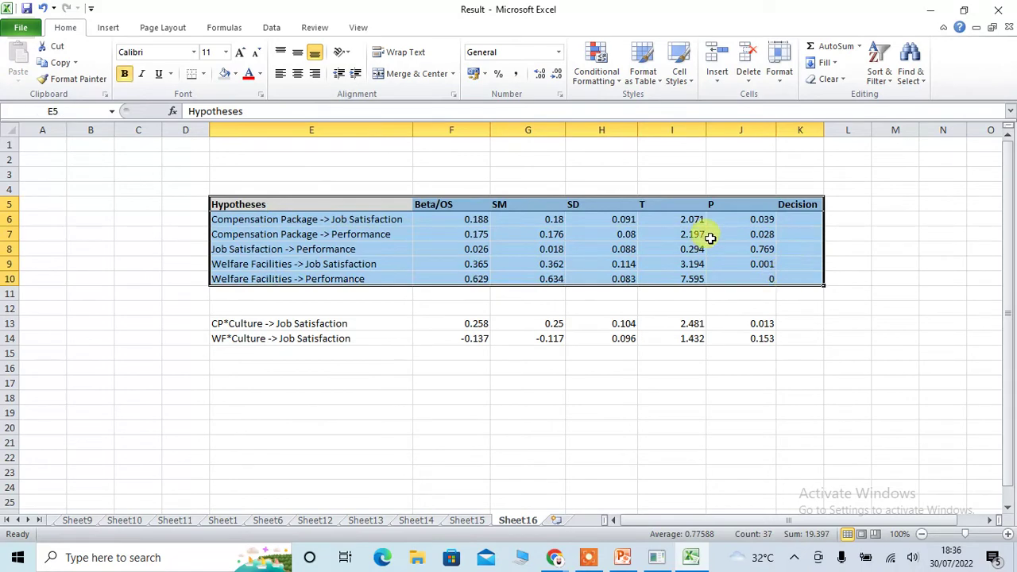
pyautogui.rightClick(449, 249)
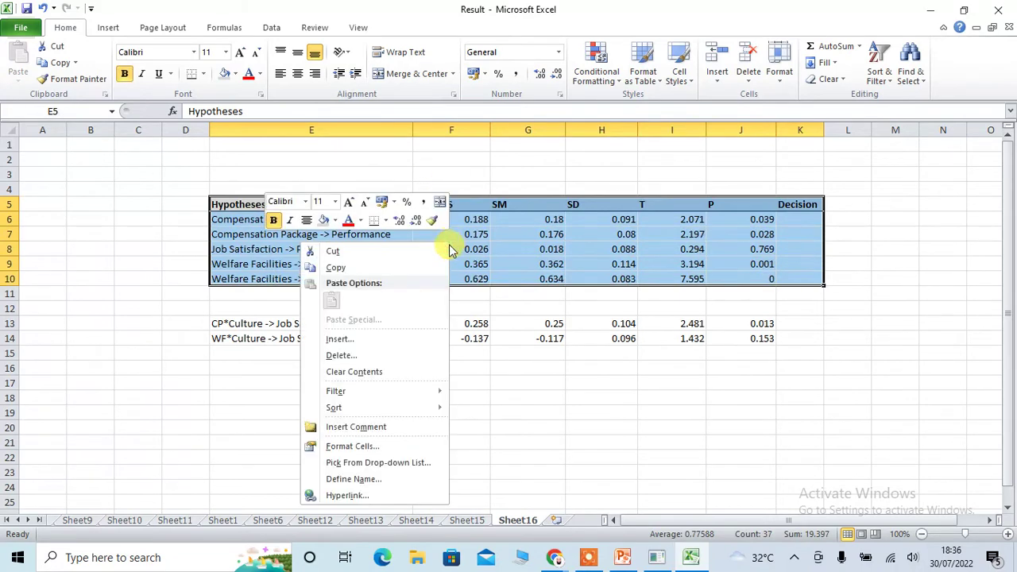
pyautogui.click(359, 446)
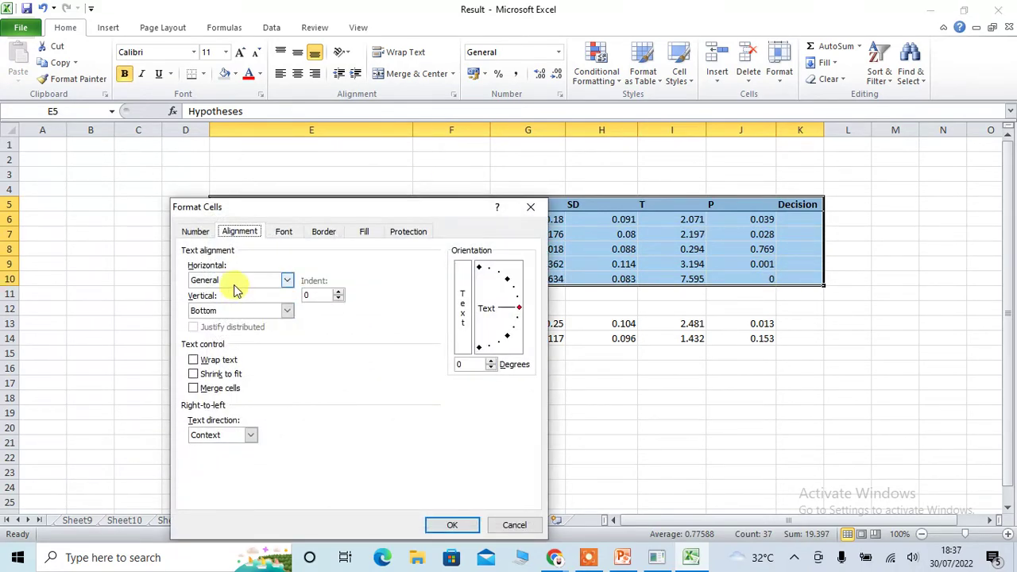
pyautogui.click(232, 281)
pyautogui.click(205, 313)
pyautogui.click(230, 310)
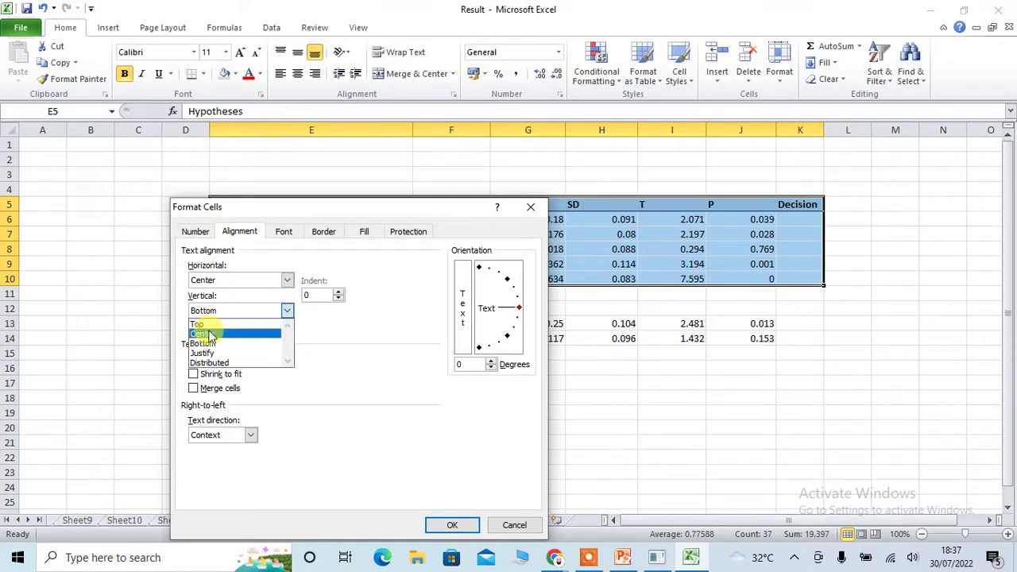
pyautogui.click(210, 333)
pyautogui.click(196, 231)
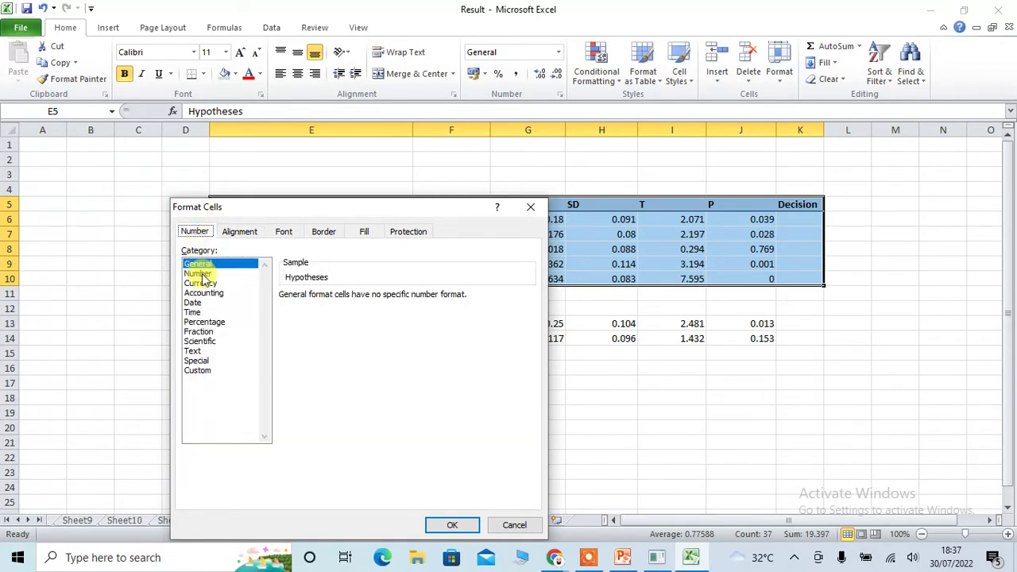
pyautogui.click(198, 273)
pyautogui.click(379, 291)
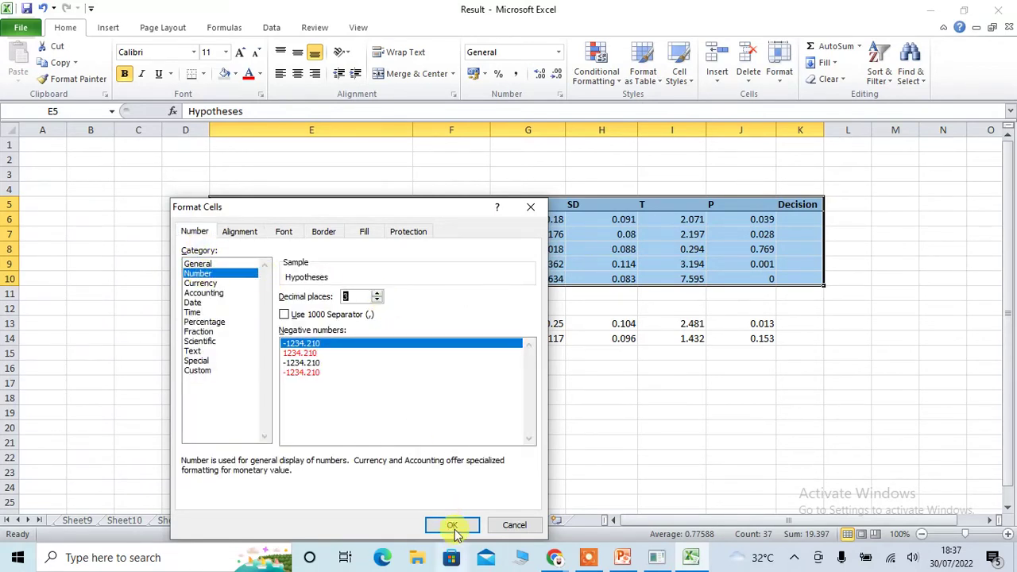
pyautogui.click(452, 525)
pyautogui.click(635, 394)
# - Left-align the hypothesis names in E6:E10
pyautogui.moveTo(338, 222); pyautogui.dragTo(340, 278)
pyautogui.click(279, 73)
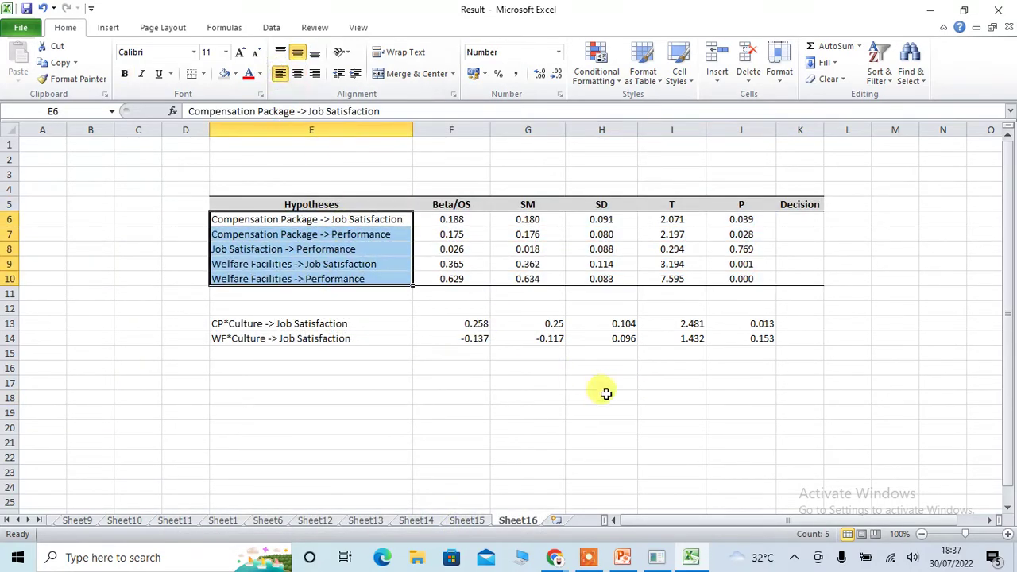
pyautogui.click(640, 406)
pyautogui.click(847, 324)
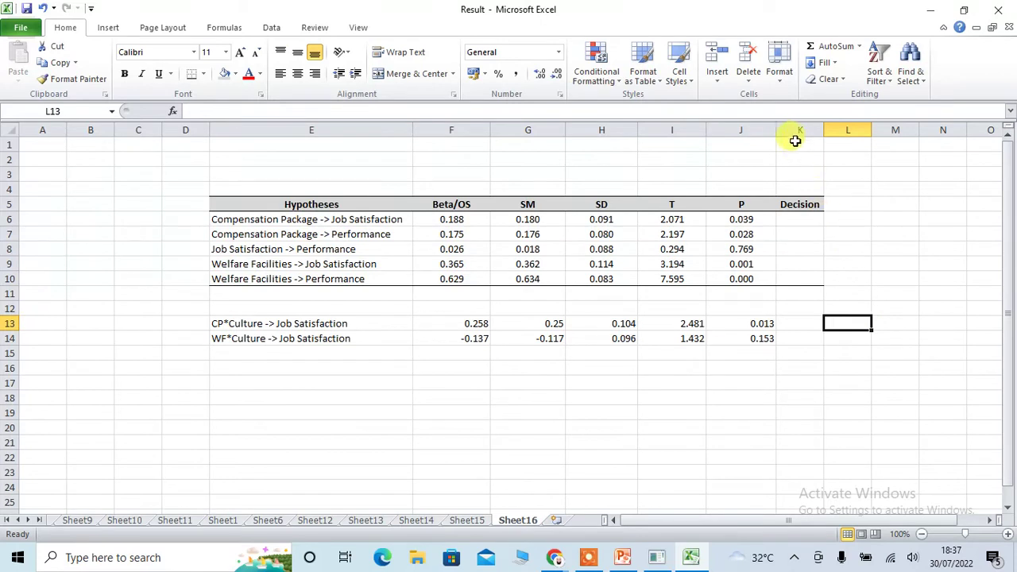
# - Fit the widths of columns F to J to their contents and widen the Decision column K
pyautogui.moveTo(776, 132); pyautogui.dragTo(471, 142)
pyautogui.click(628, 127)
pyautogui.click(866, 307)
pyautogui.moveTo(706, 129); pyautogui.dragTo(756, 129)
pyautogui.click(828, 276)
pyautogui.click(826, 369)
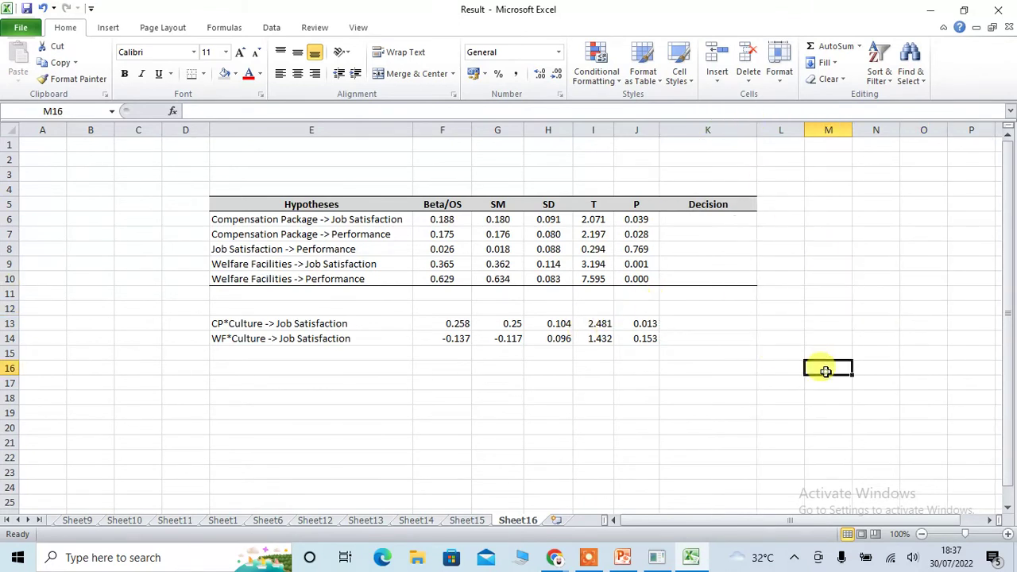
# - Enter Significant in K6 as the decision for Compensation Package -> Job Satisfaction
pyautogui.click(693, 222)
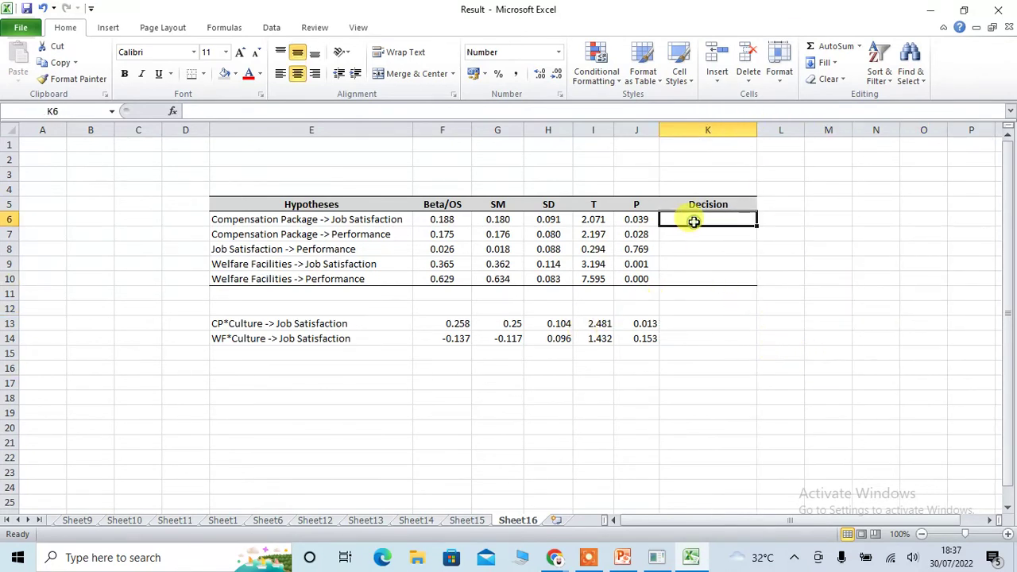
pyautogui.write('Significant')
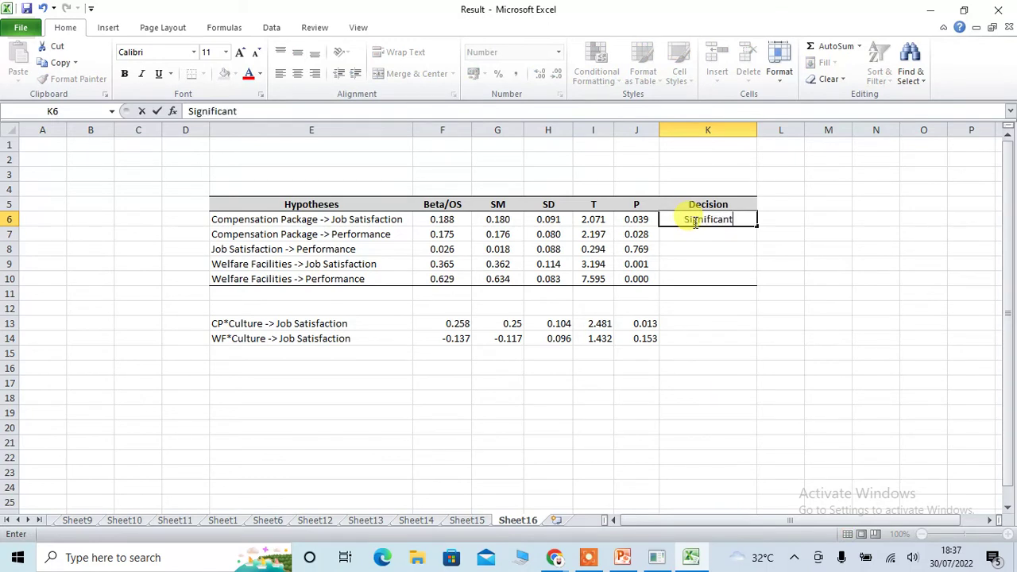
pyautogui.press('Return')
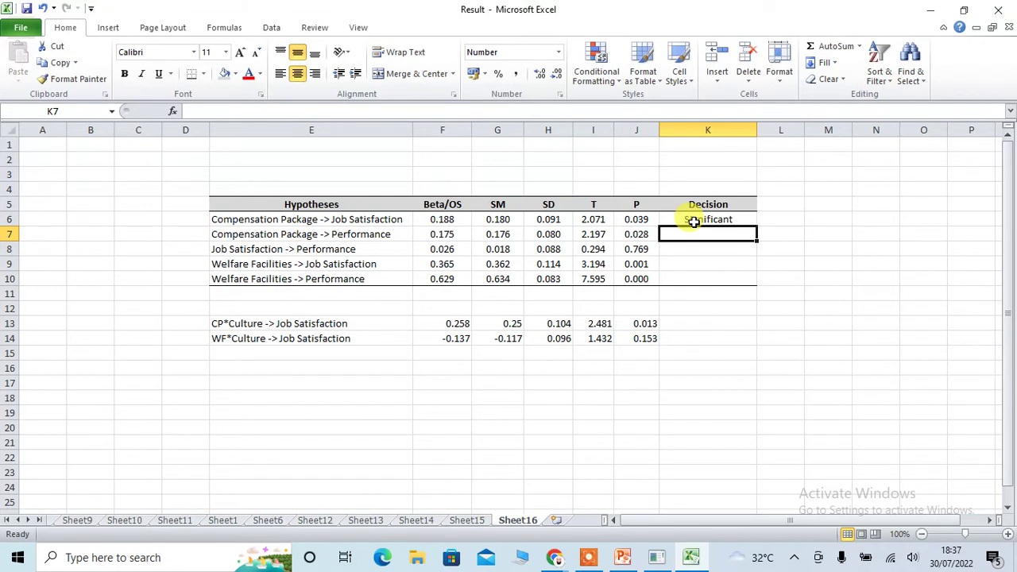
# - Enter Significant in the Decision column for Compensation Package -> Performance and both Welfare Facilities hypotheses, in K7, K9 and K10
pyautogui.write('significant')
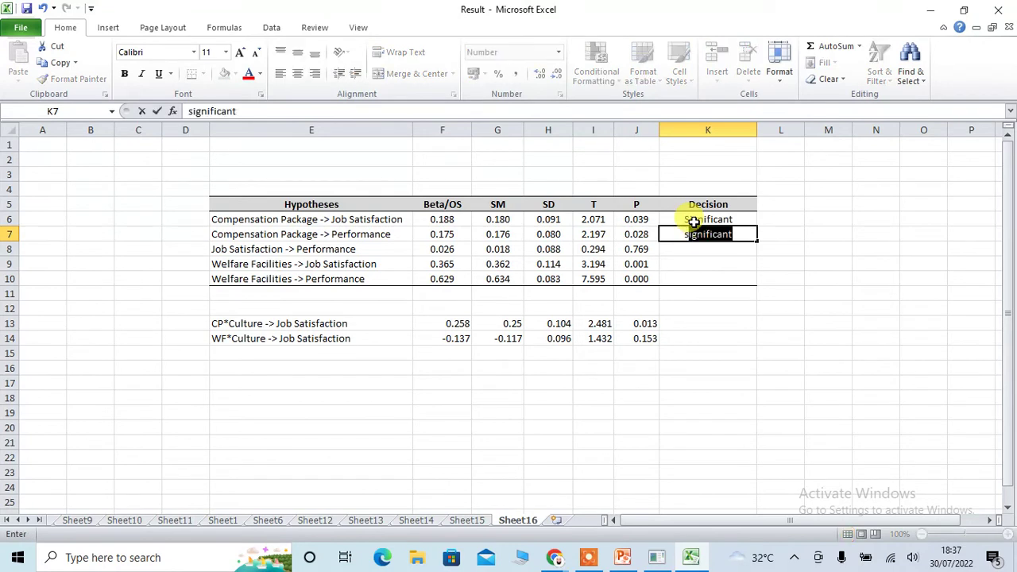
pyautogui.press('Return')
pyautogui.press('Return')
pyautogui.write('s')
pyautogui.press('Return')
pyautogui.write('s')
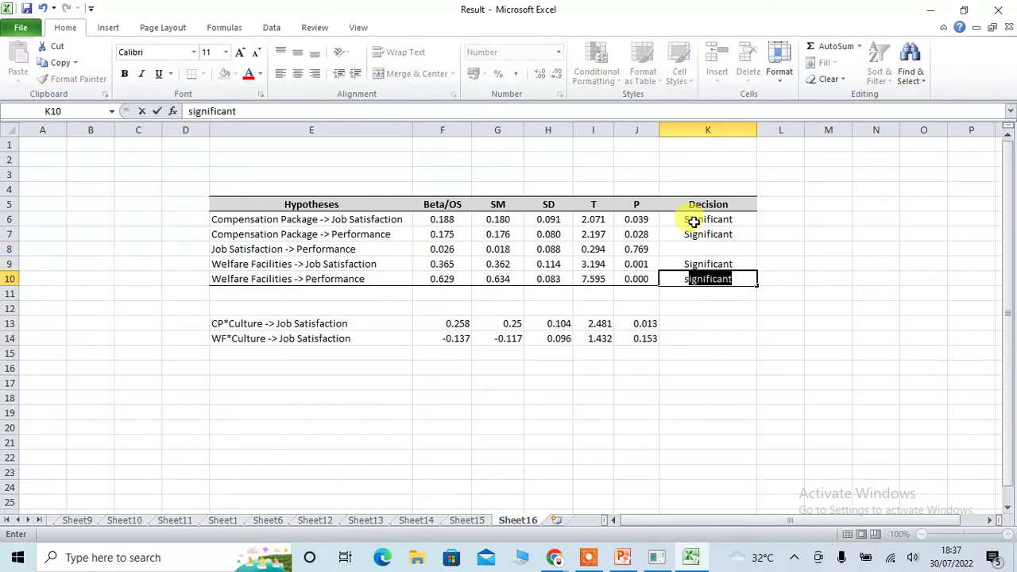
# - Enter Not Significant in K8 as the decision for Job Satisfaction -> Performance
pyautogui.press('Up')
pyautogui.press('Up')
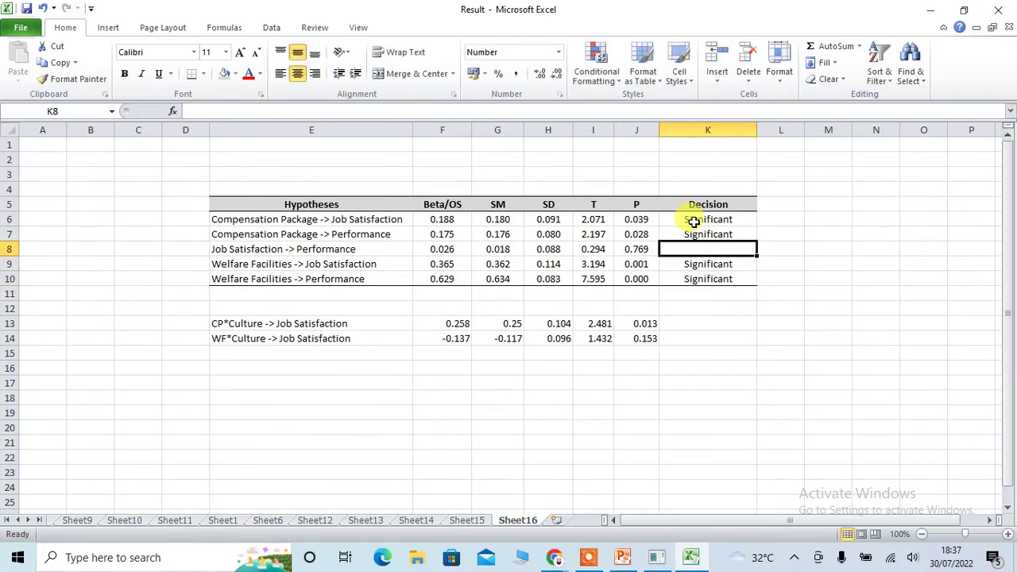
pyautogui.write('Not Significant')
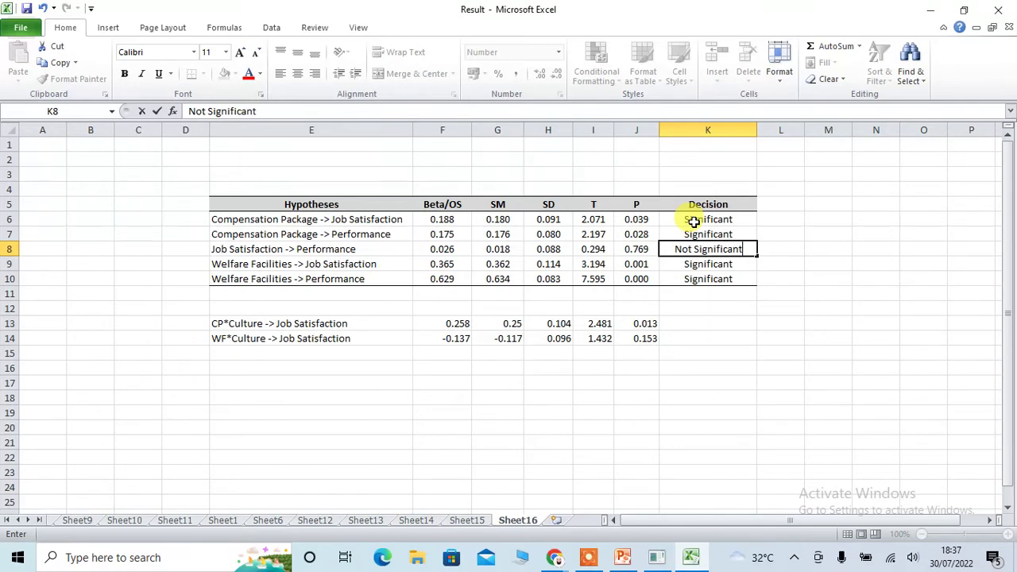
pyautogui.click(730, 414)
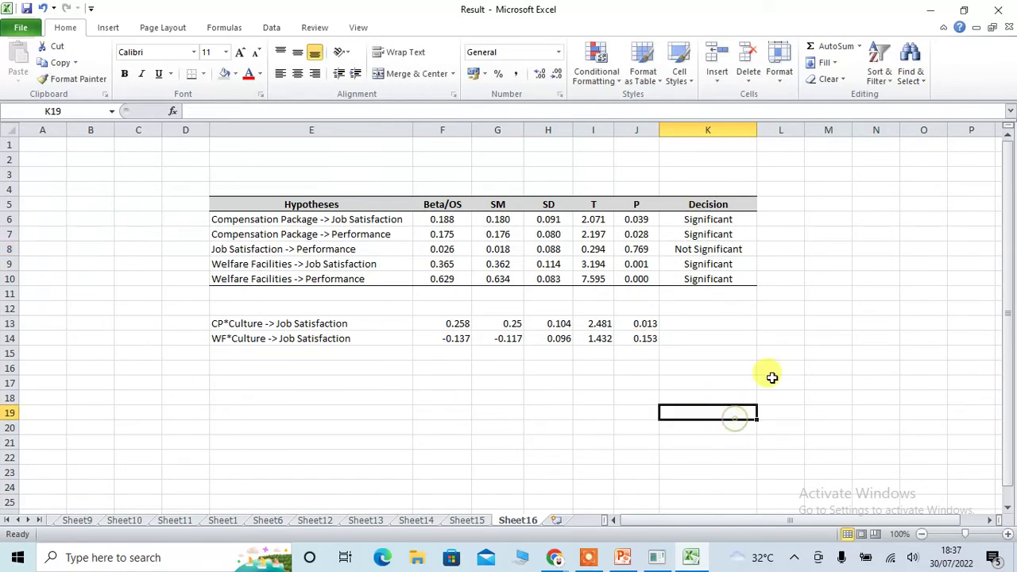
pyautogui.click(791, 340)
pyautogui.click(682, 442)
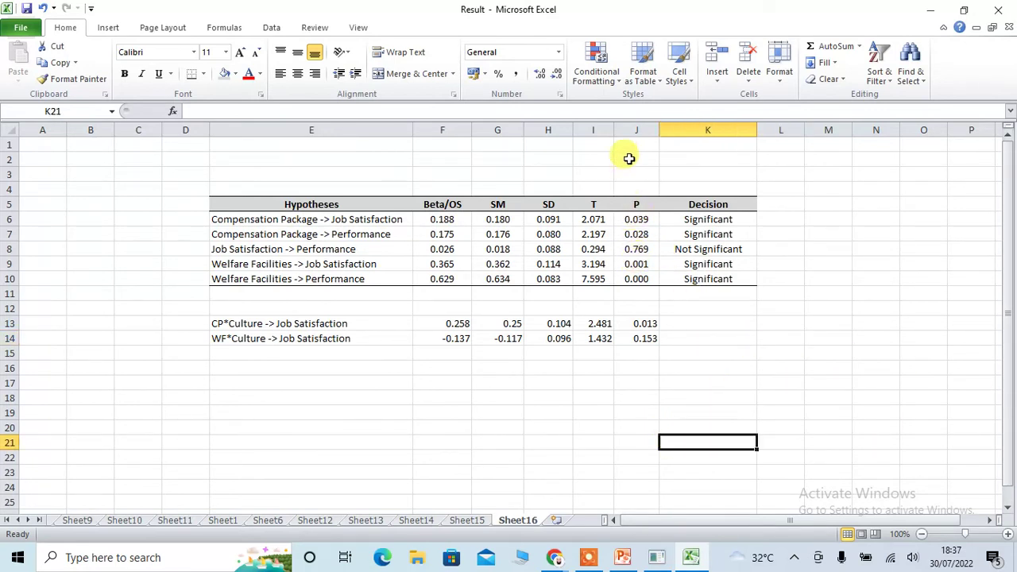
# - Delete the whole P-value column J from the sheet
pyautogui.click(636, 129)
pyautogui.rightClick(637, 129)
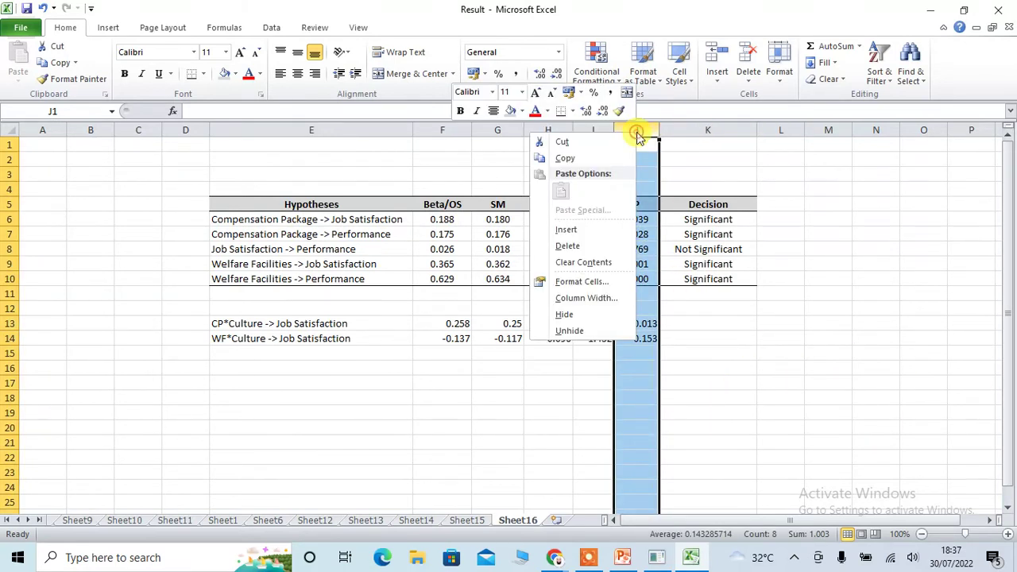
pyautogui.click(567, 244)
pyautogui.click(839, 344)
pyautogui.moveTo(592, 220); pyautogui.dragTo(592, 279)
pyautogui.click(819, 381)
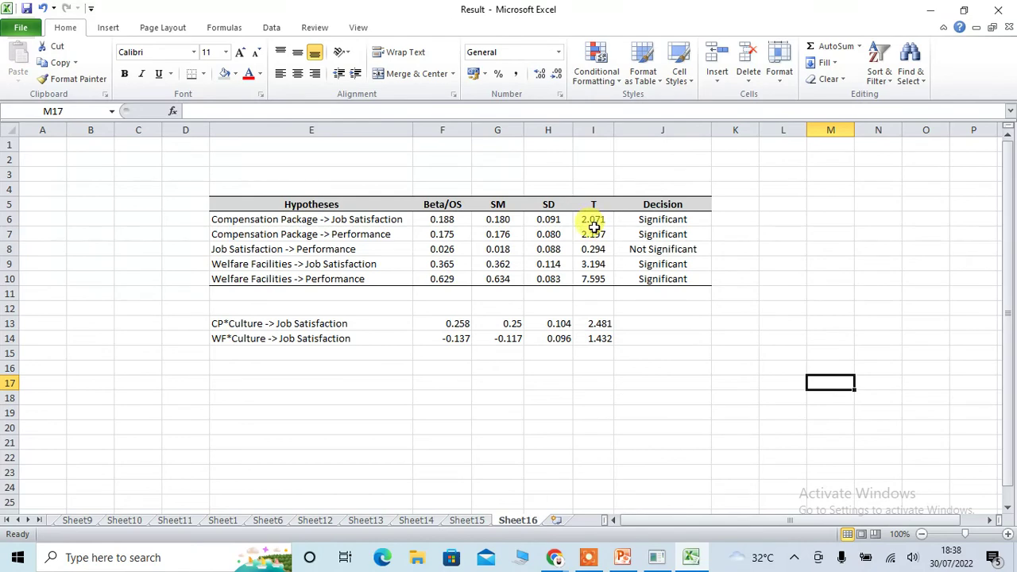
pyautogui.click(649, 409)
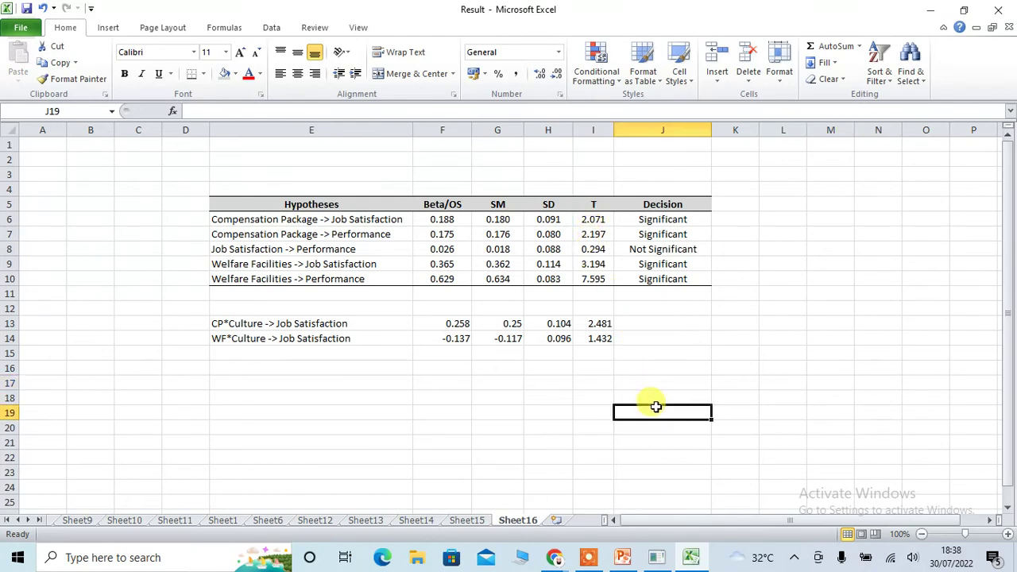
# - Switch to SmartPLS and open the HOC Practice path model diagram with its bootstrapping T-values
pyautogui.click(655, 560)
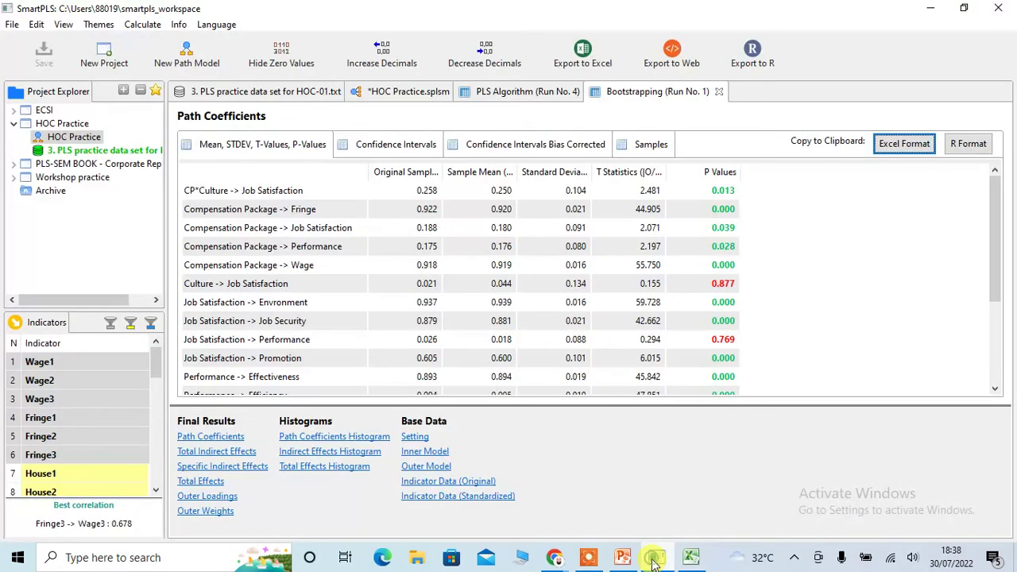
pyautogui.click(75, 138)
pyautogui.doubleClick(75, 138)
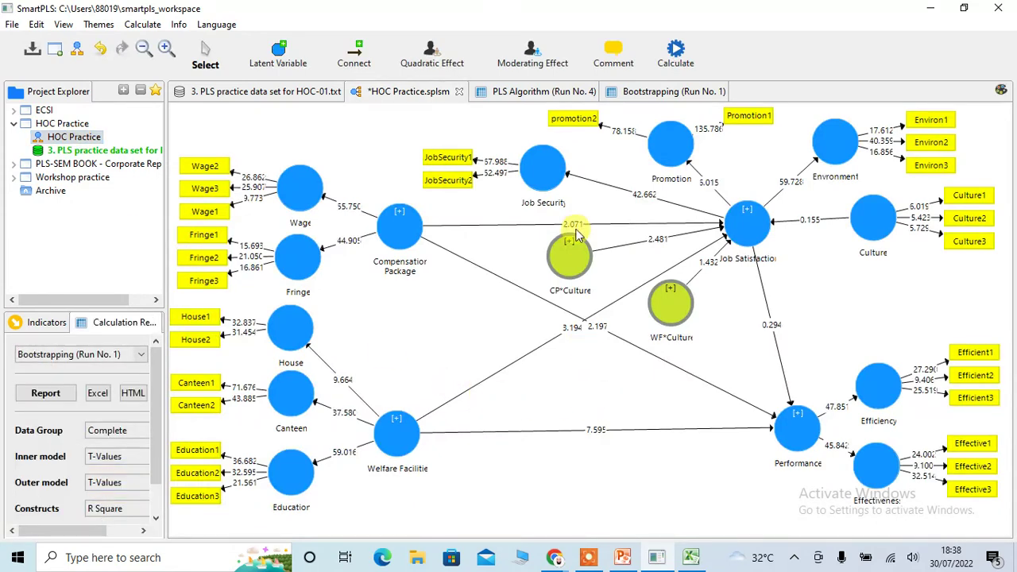